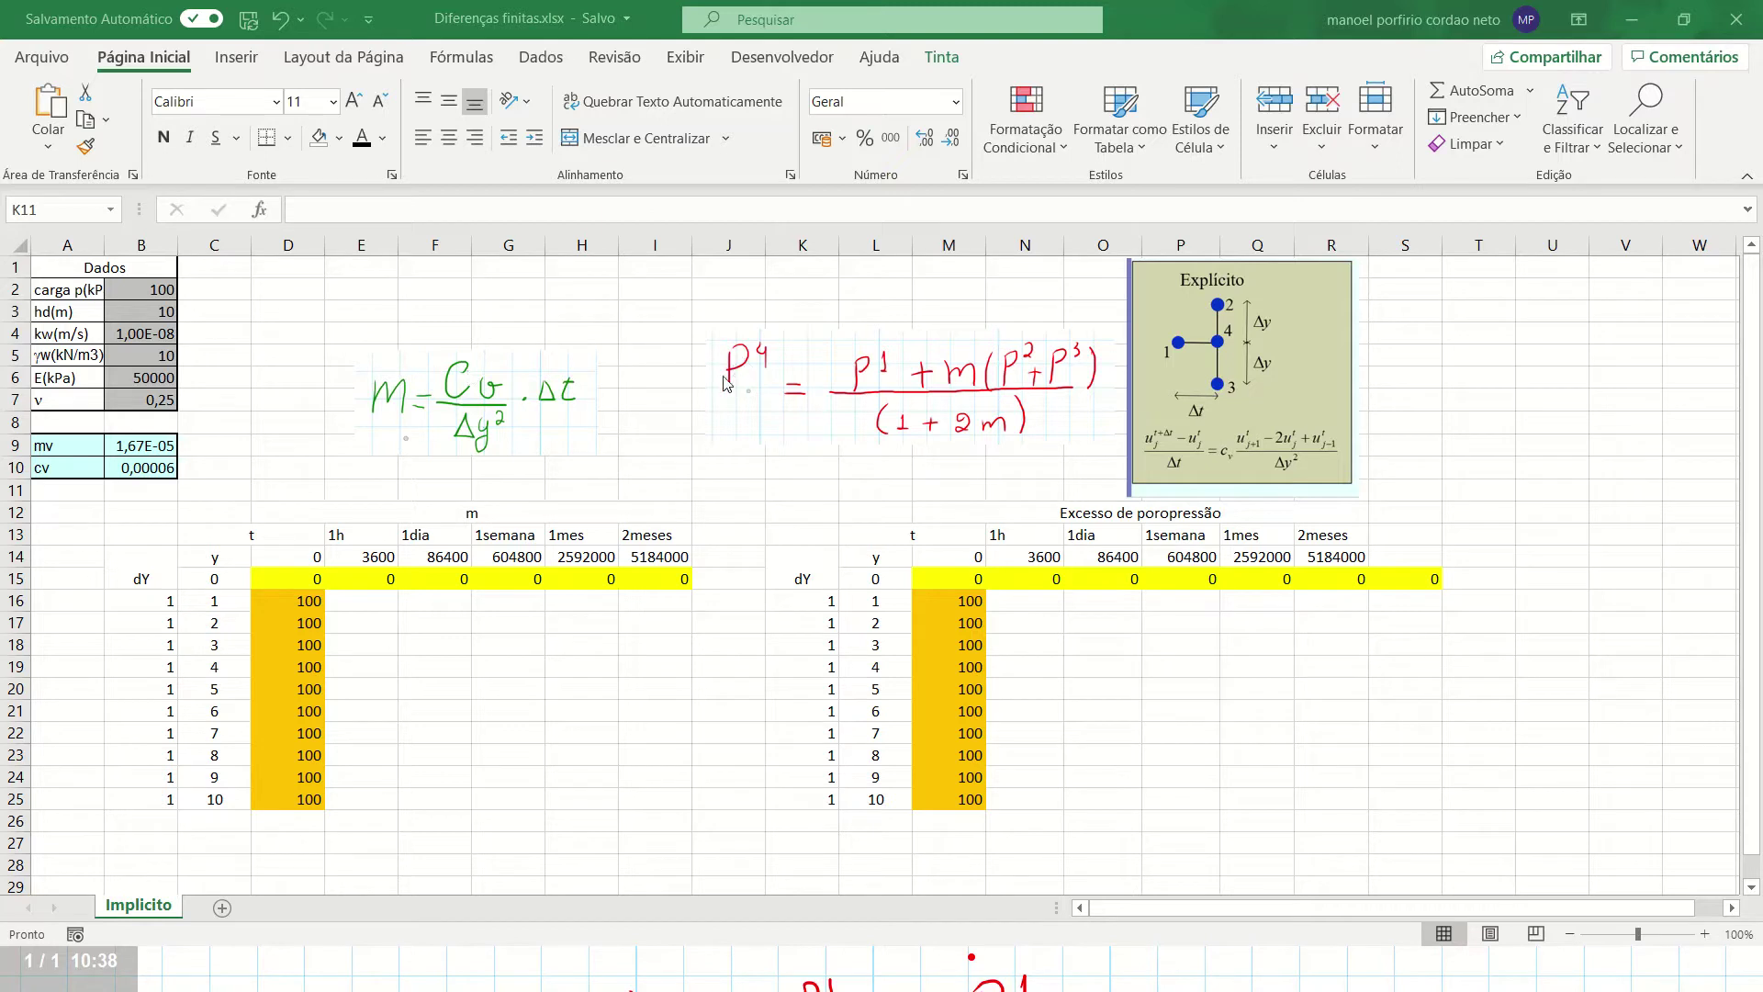
# Examine the P4 formula image and the headers and initial cells of the m and Excesso de poropressão tables
pyautogui.click(765, 387)
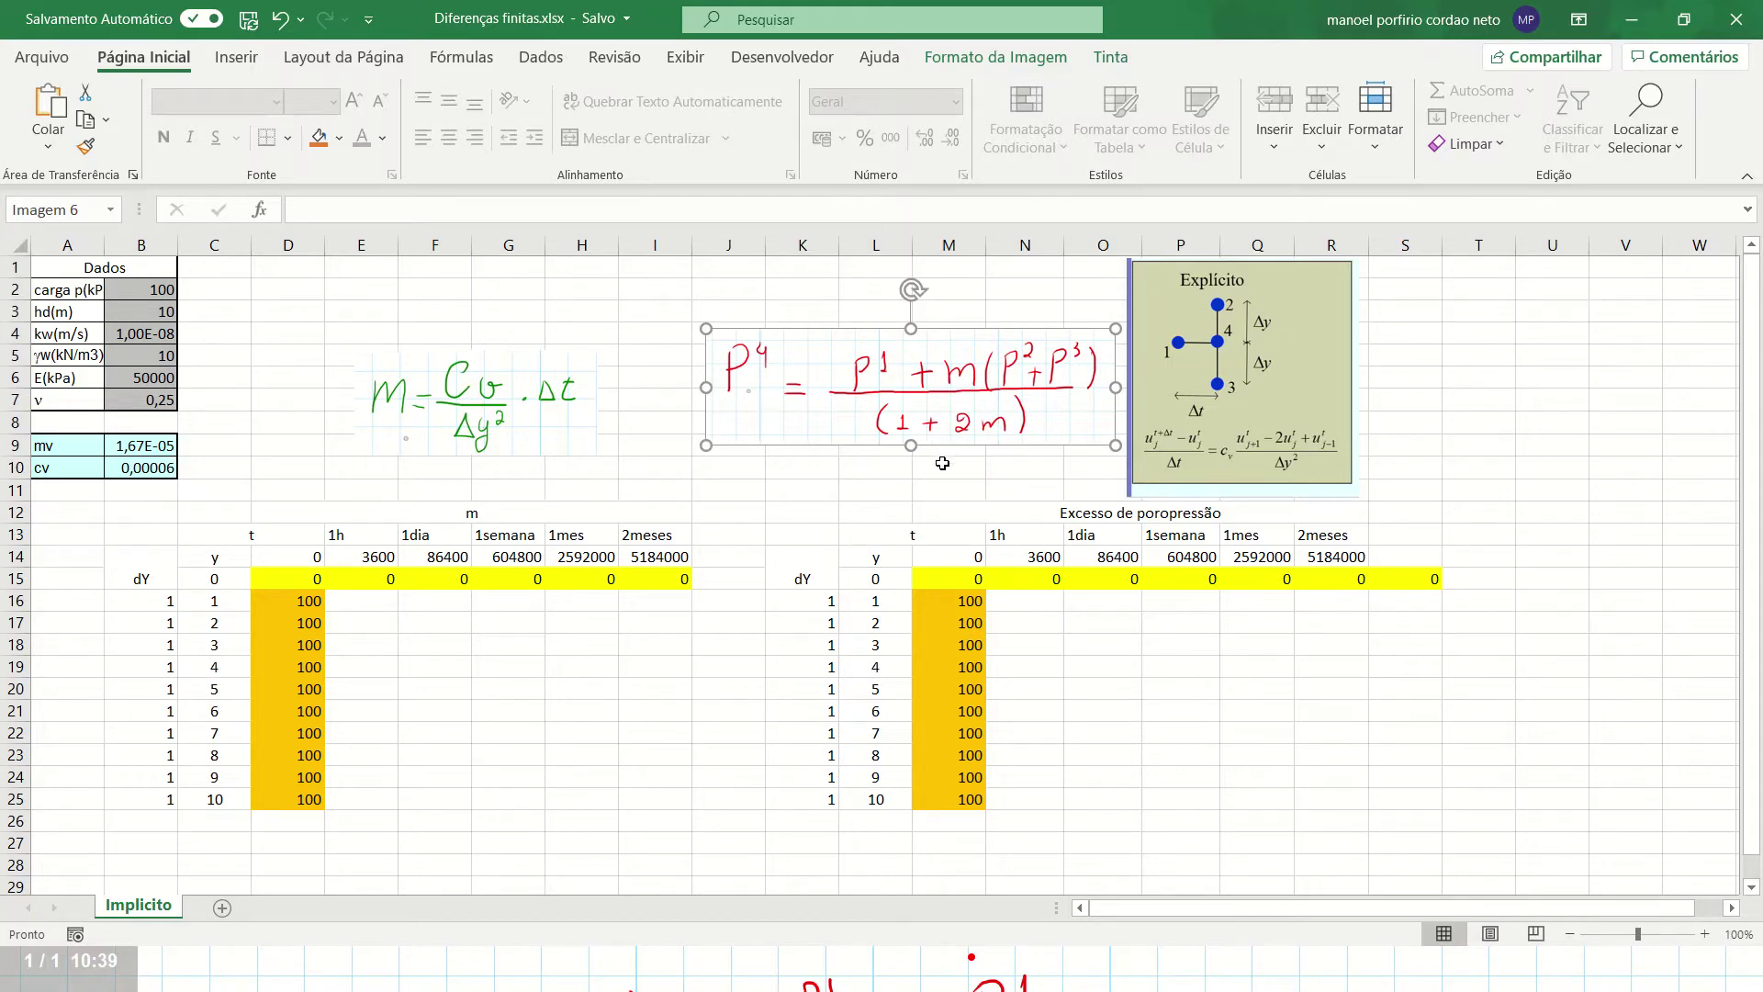
pyautogui.click(375, 606)
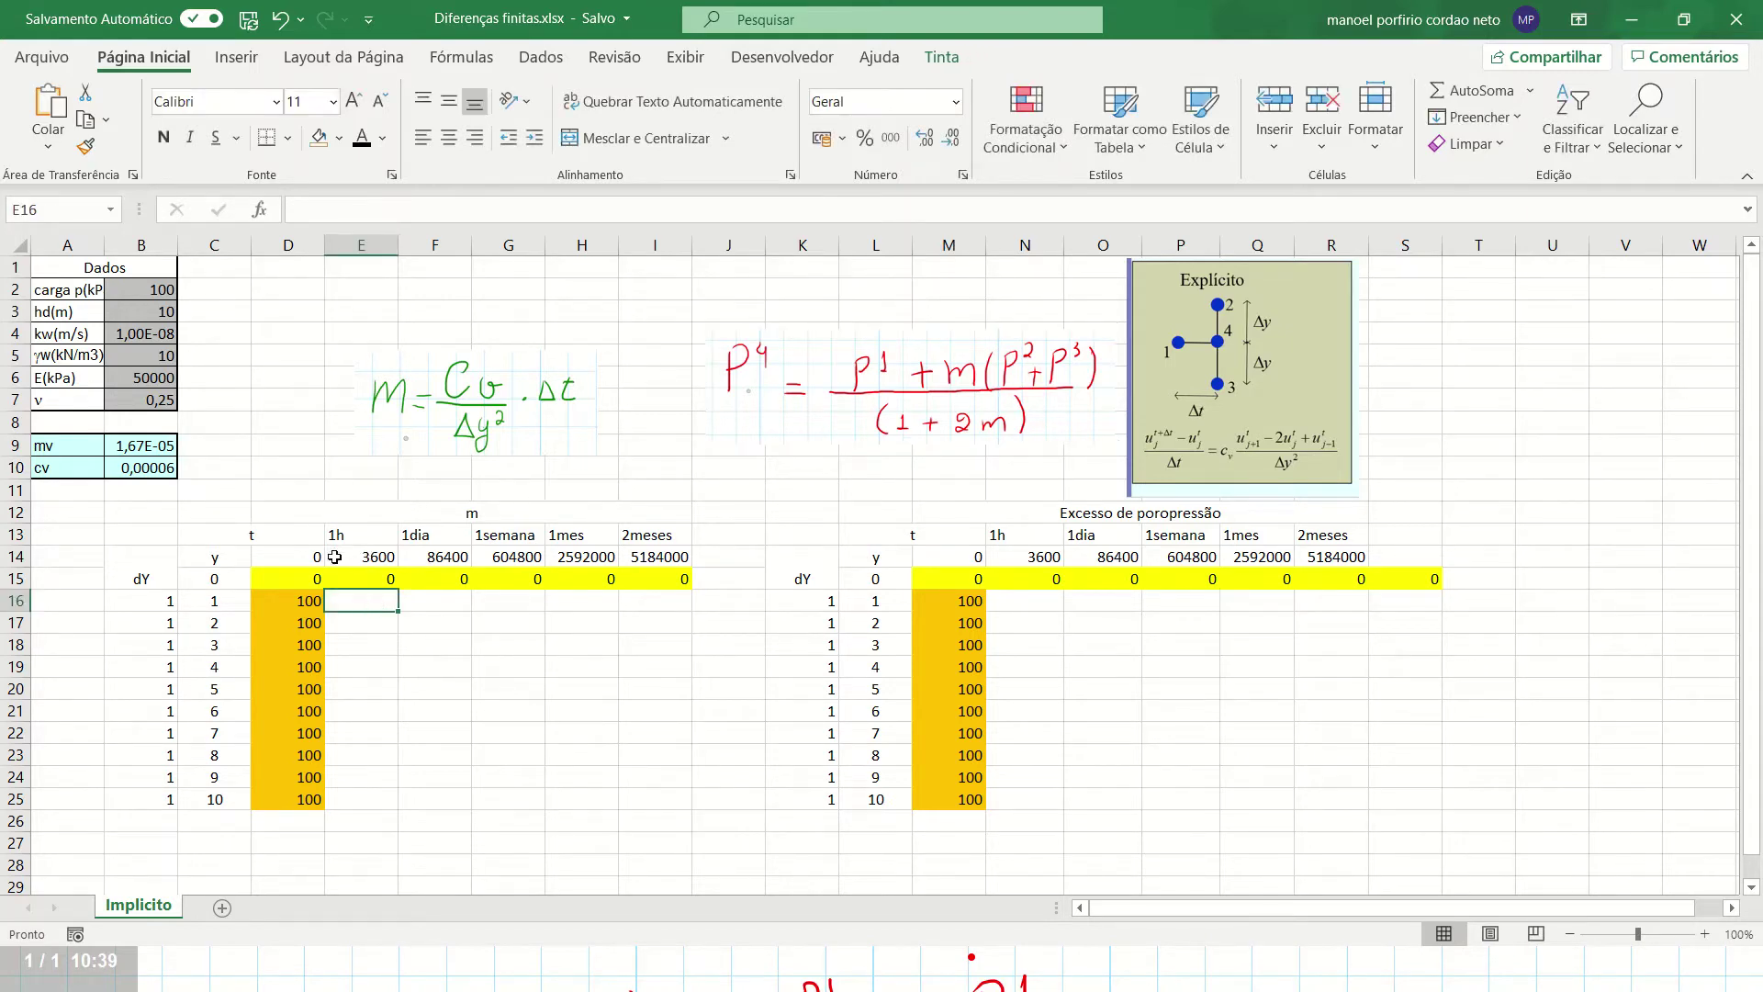
pyautogui.click(293, 580)
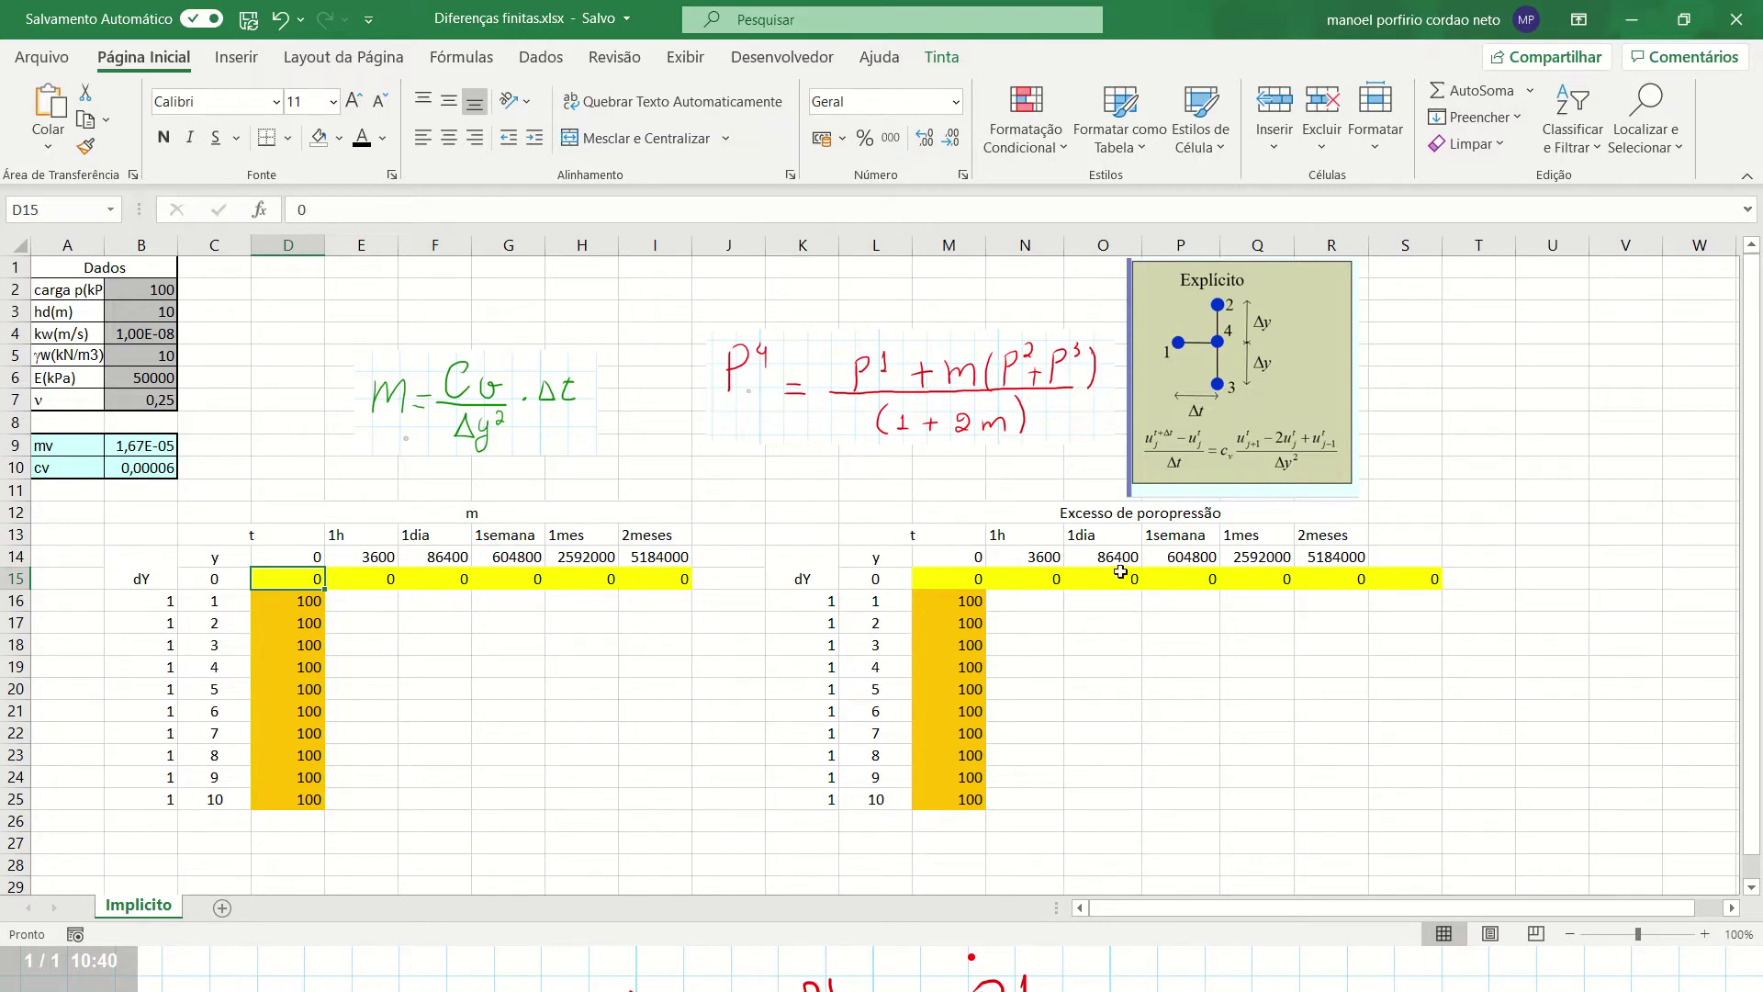
pyautogui.click(526, 512)
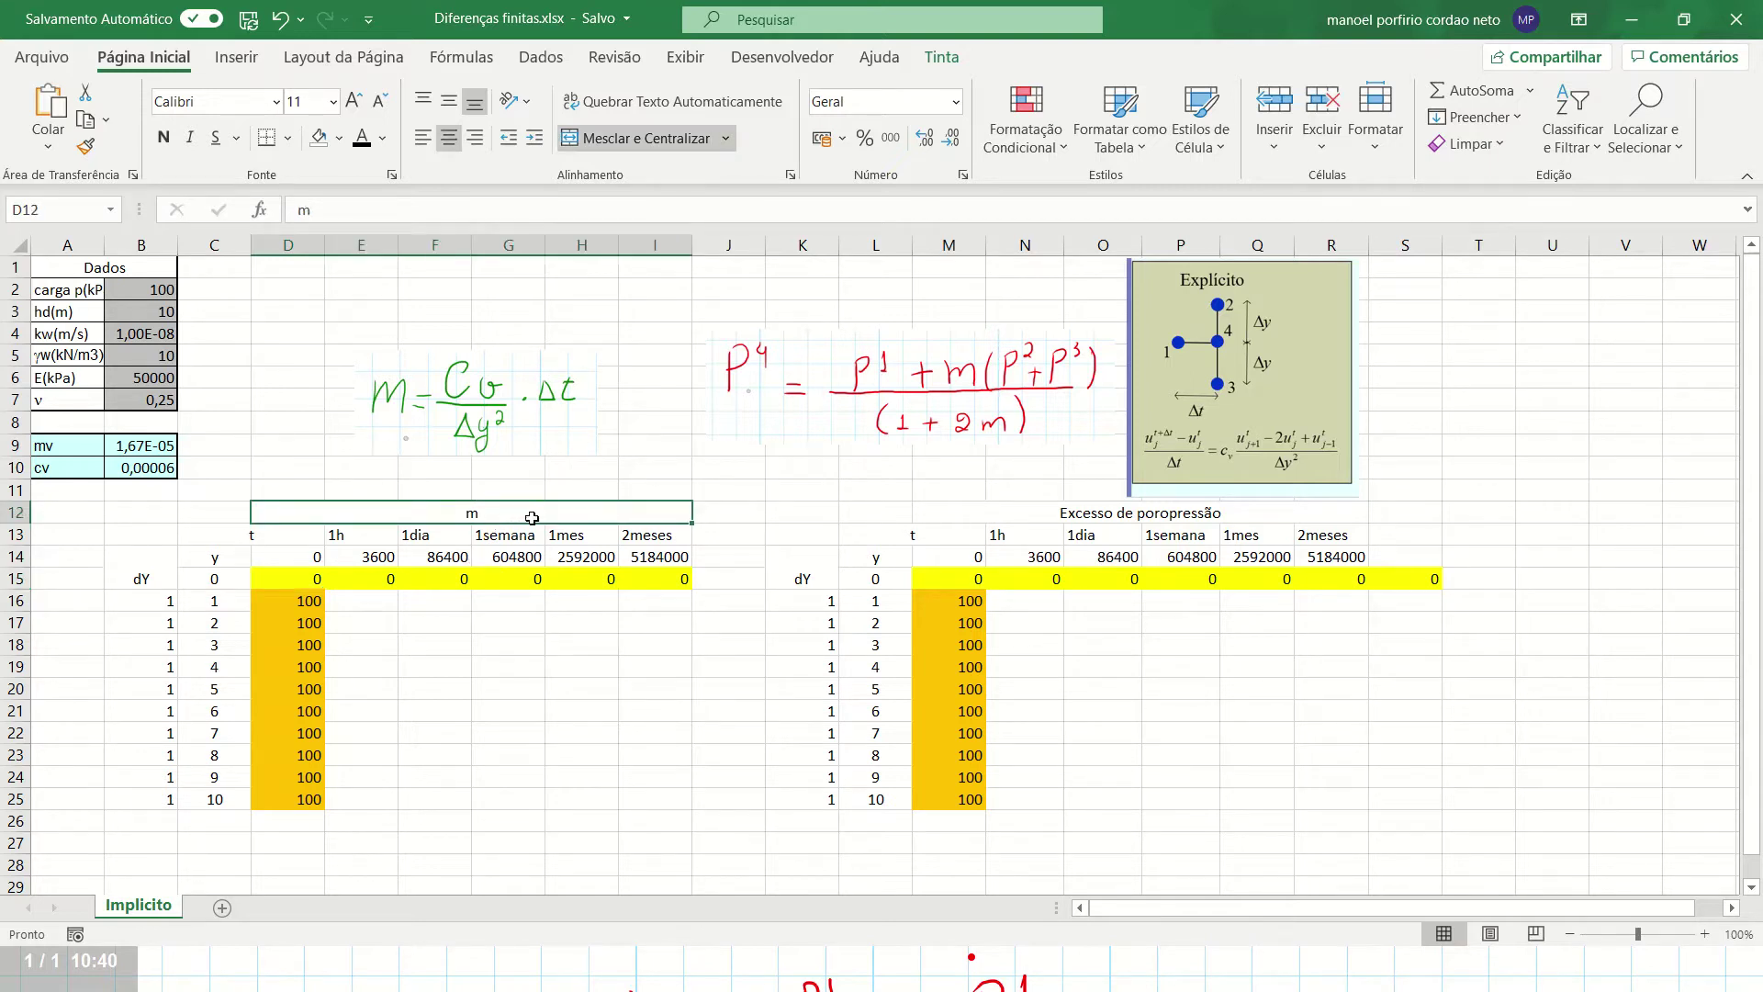
pyautogui.click(1036, 512)
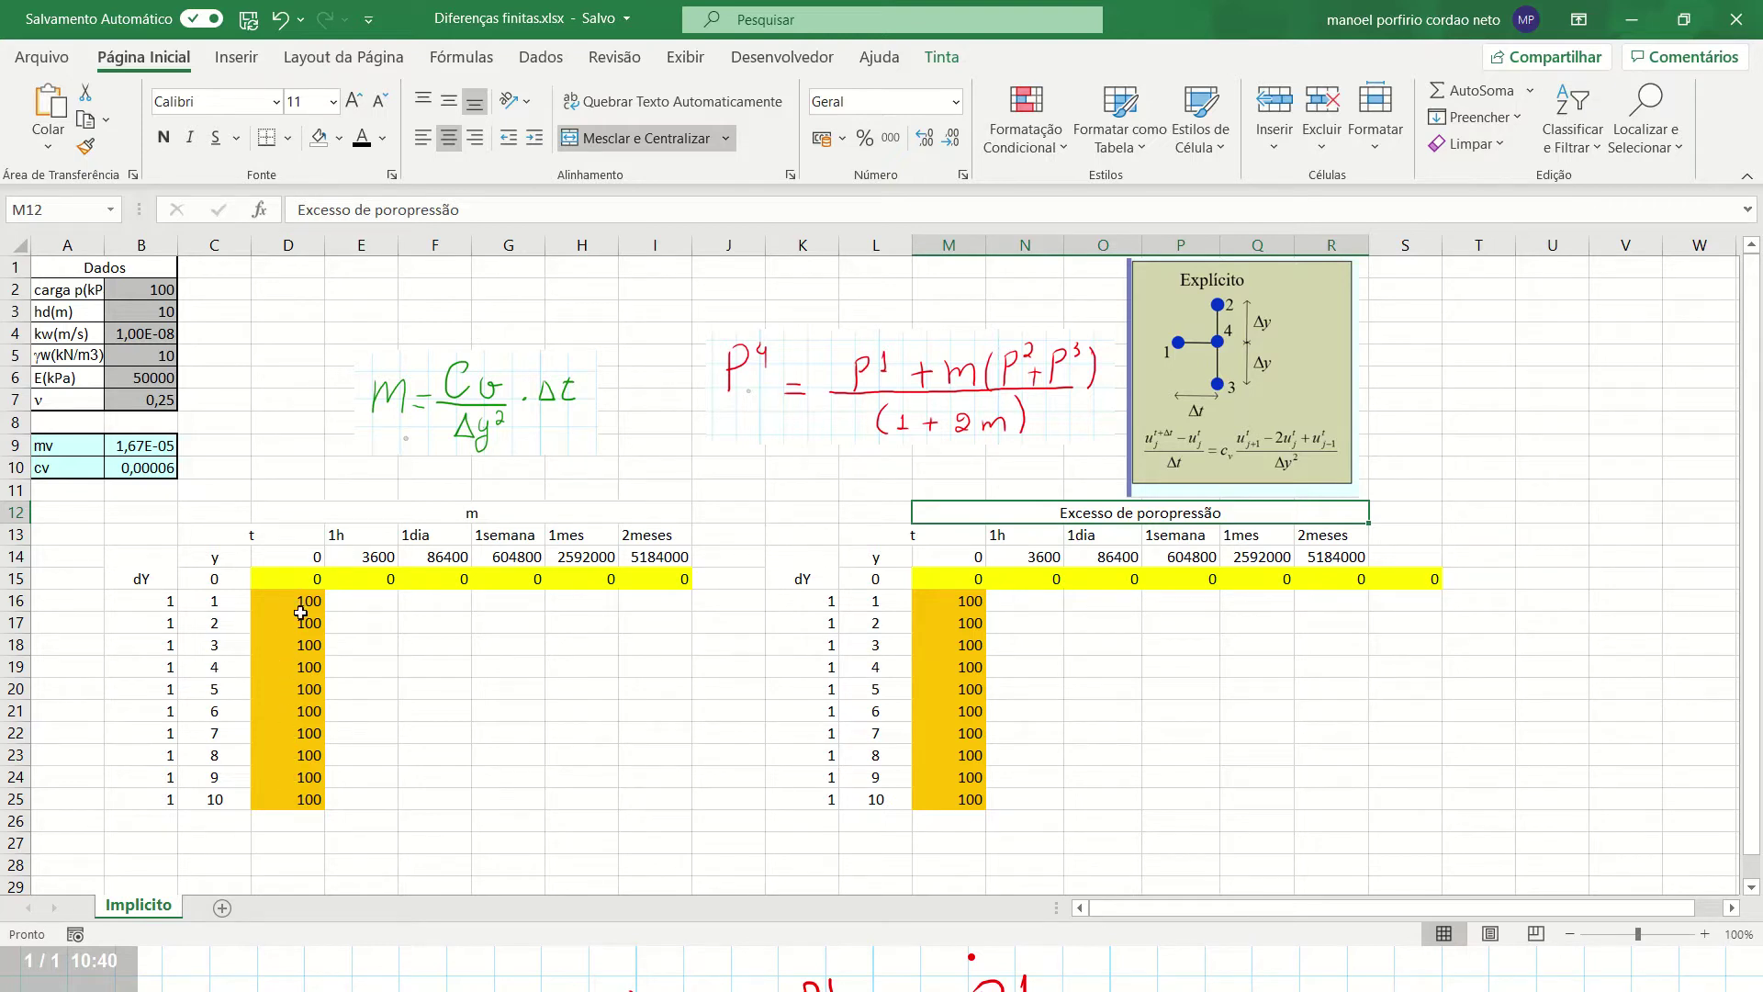
pyautogui.click(304, 579)
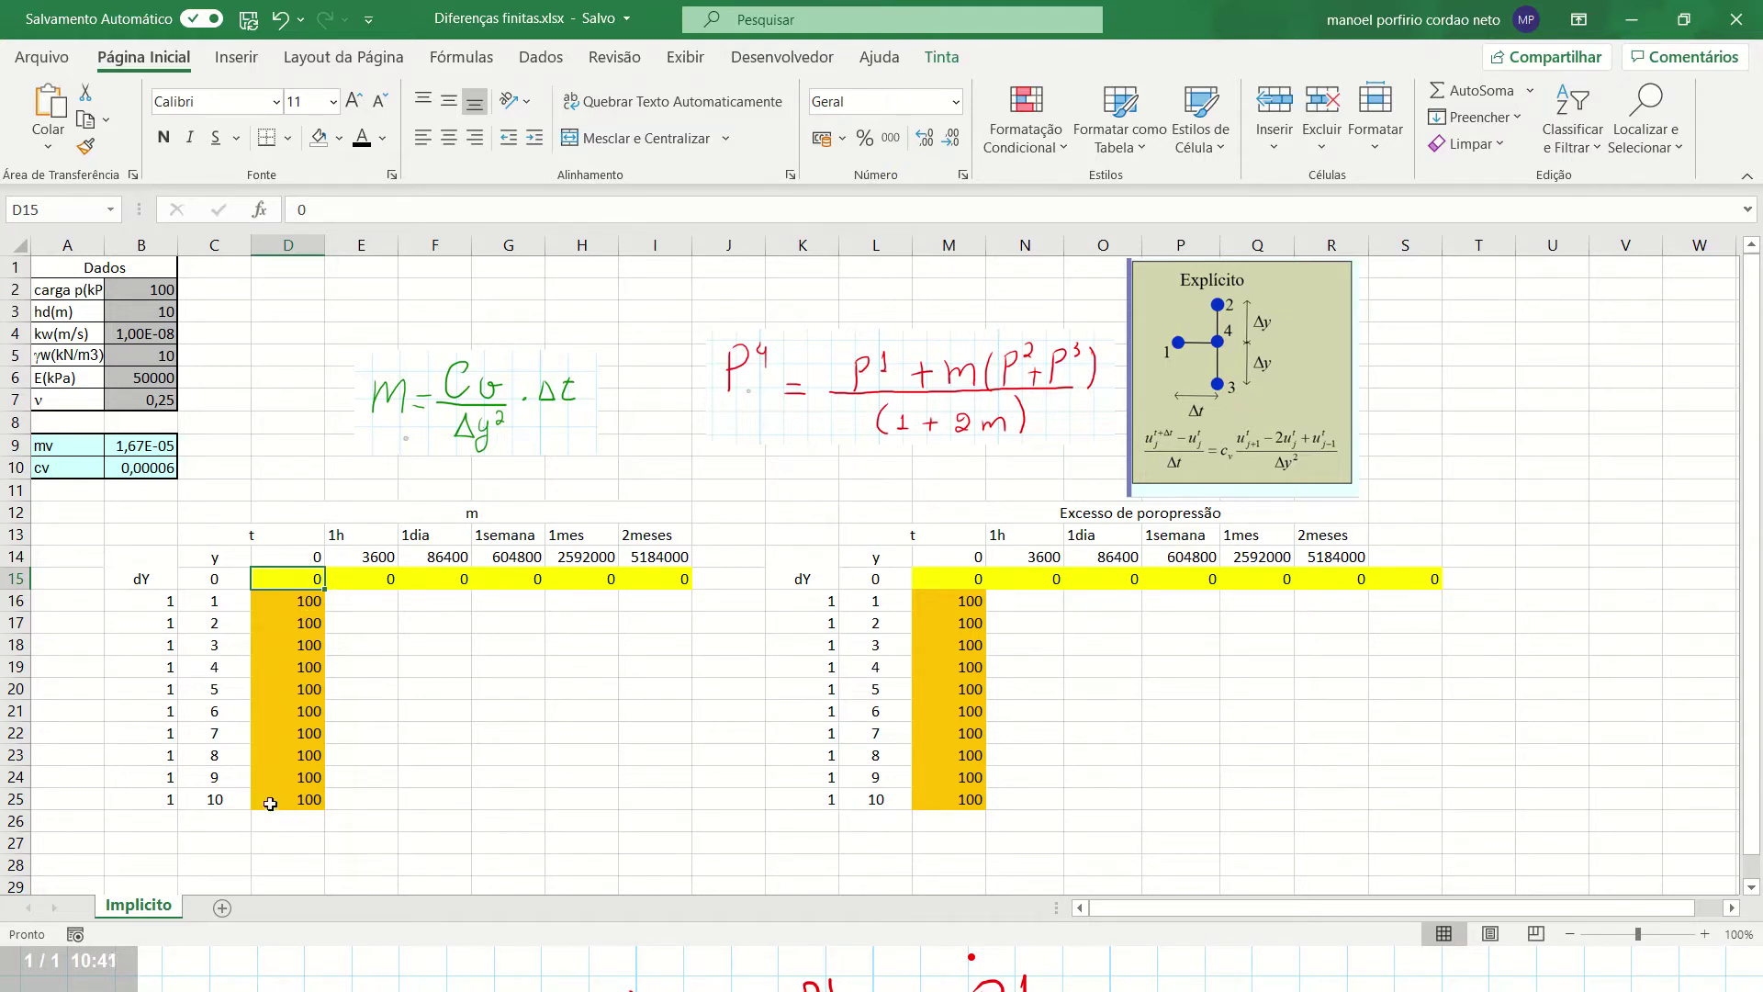
# Check how each time in row 14 of the m table is defined, from 1h to 2meses
pyautogui.click(377, 557)
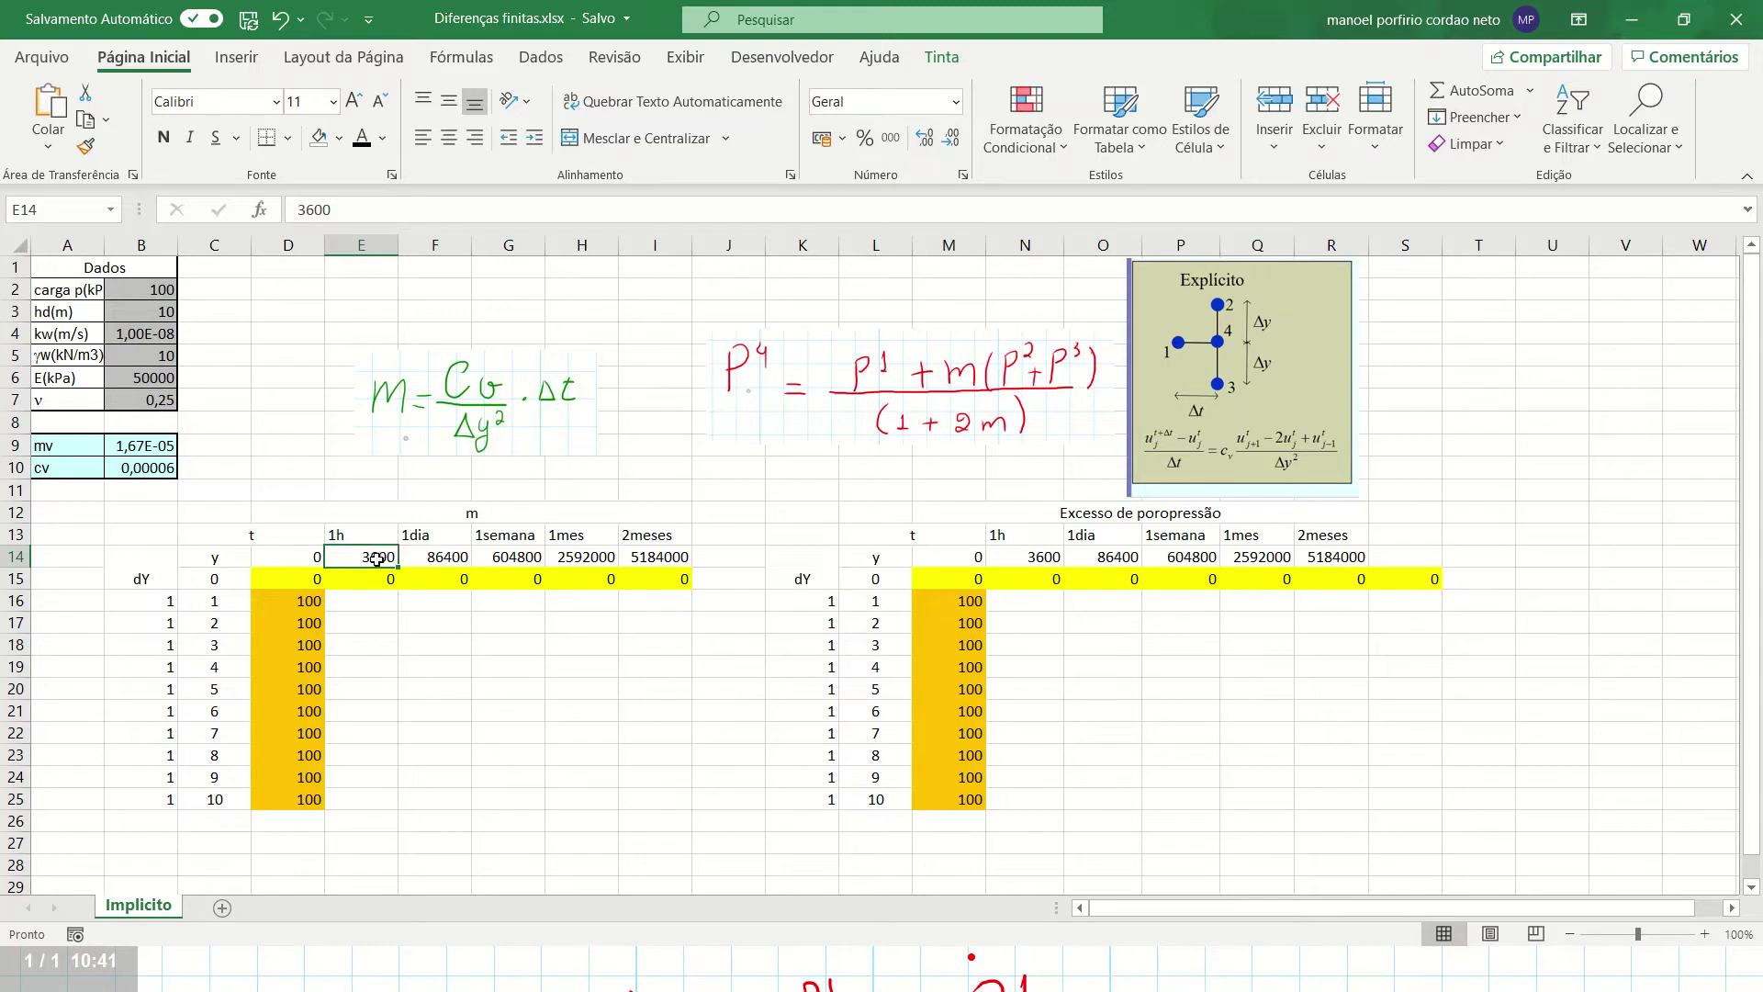
pyautogui.click(440, 556)
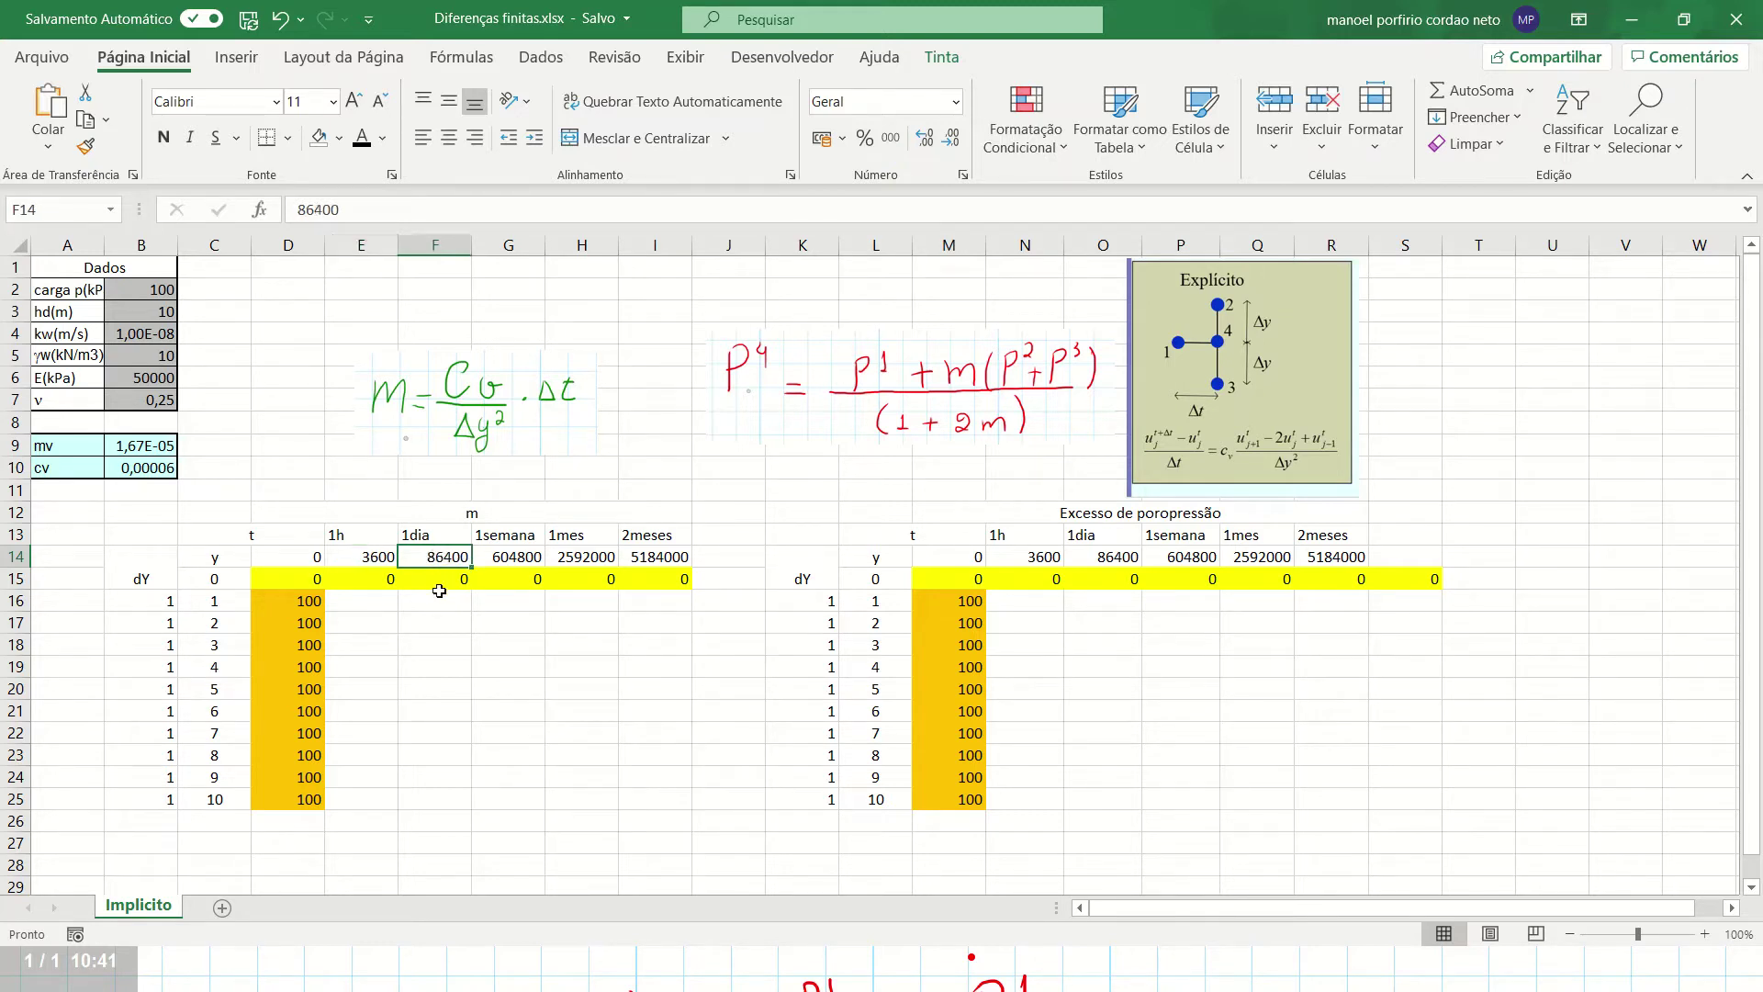
pyautogui.click(525, 553)
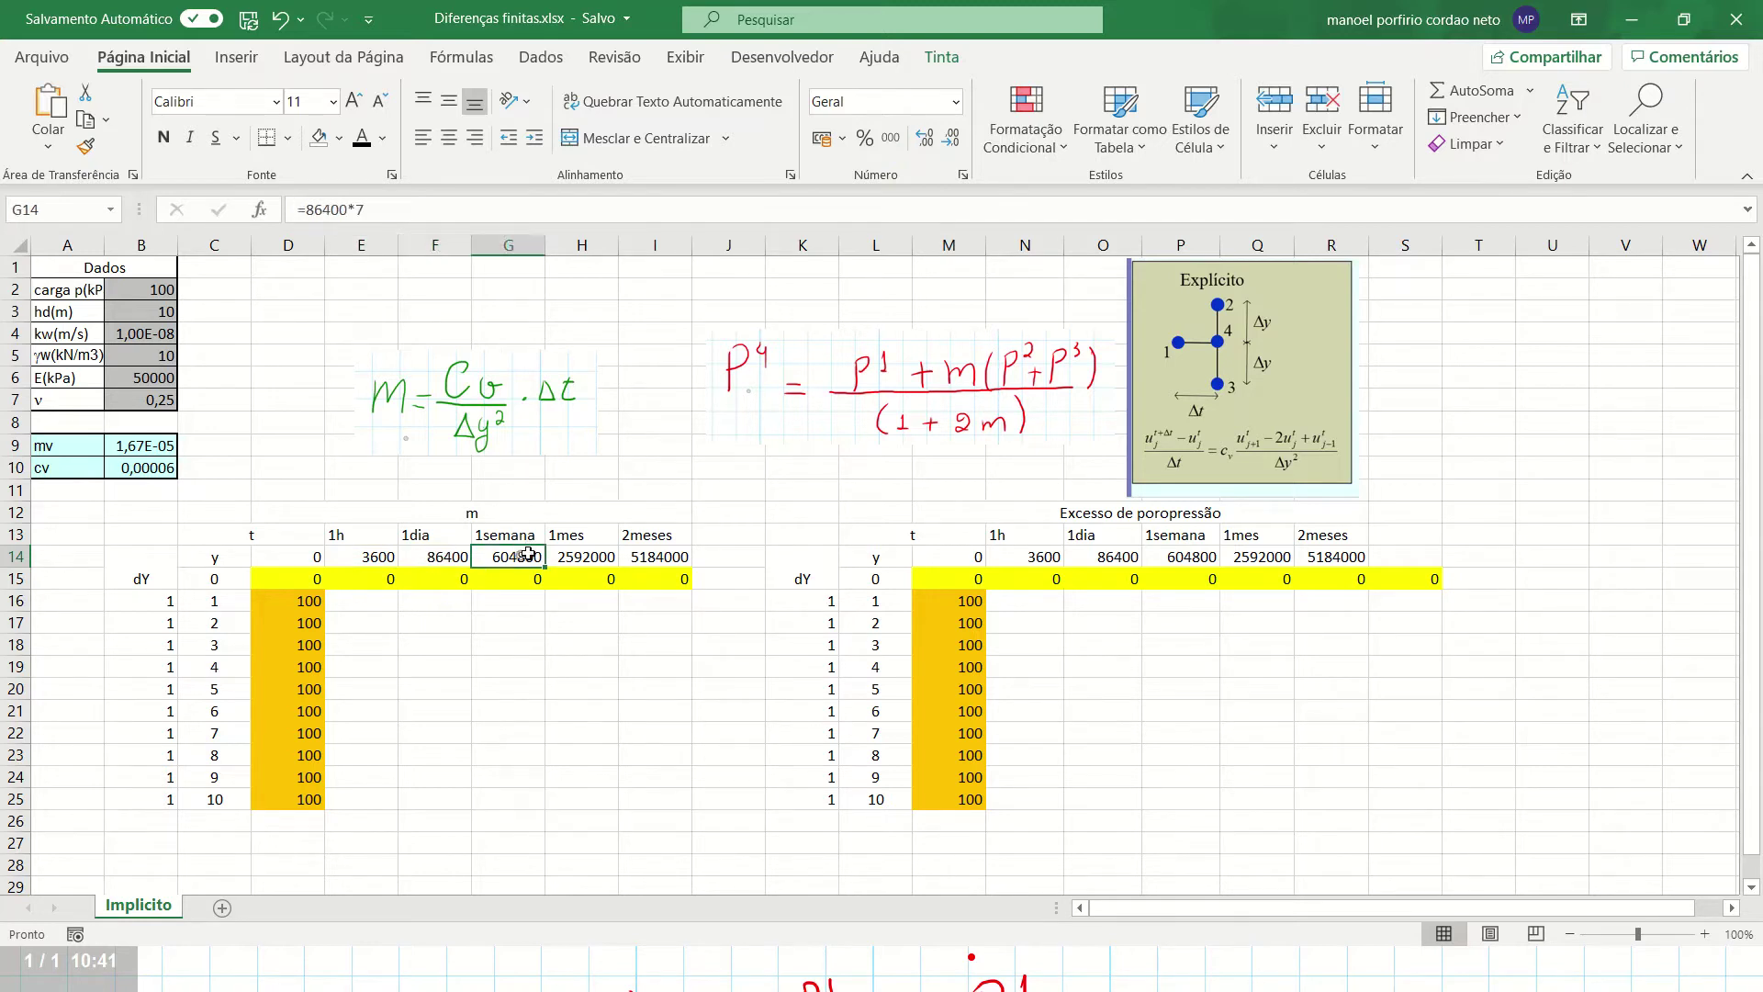
pyautogui.click(588, 558)
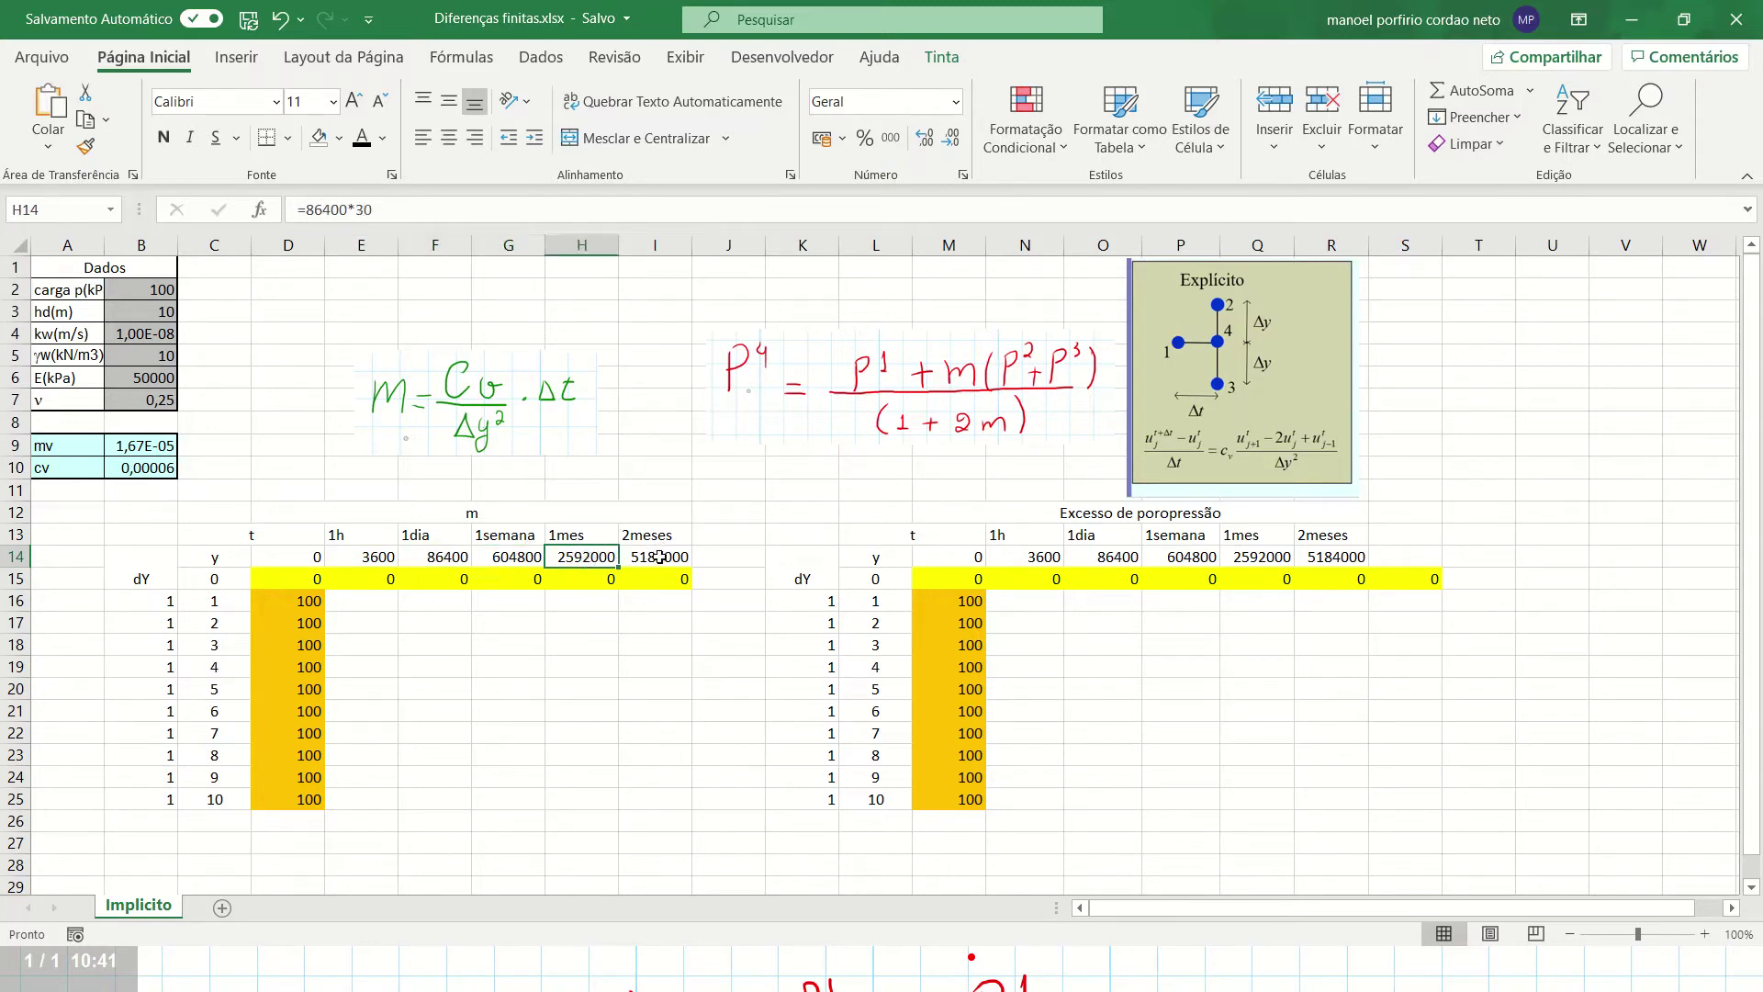
pyautogui.click(660, 556)
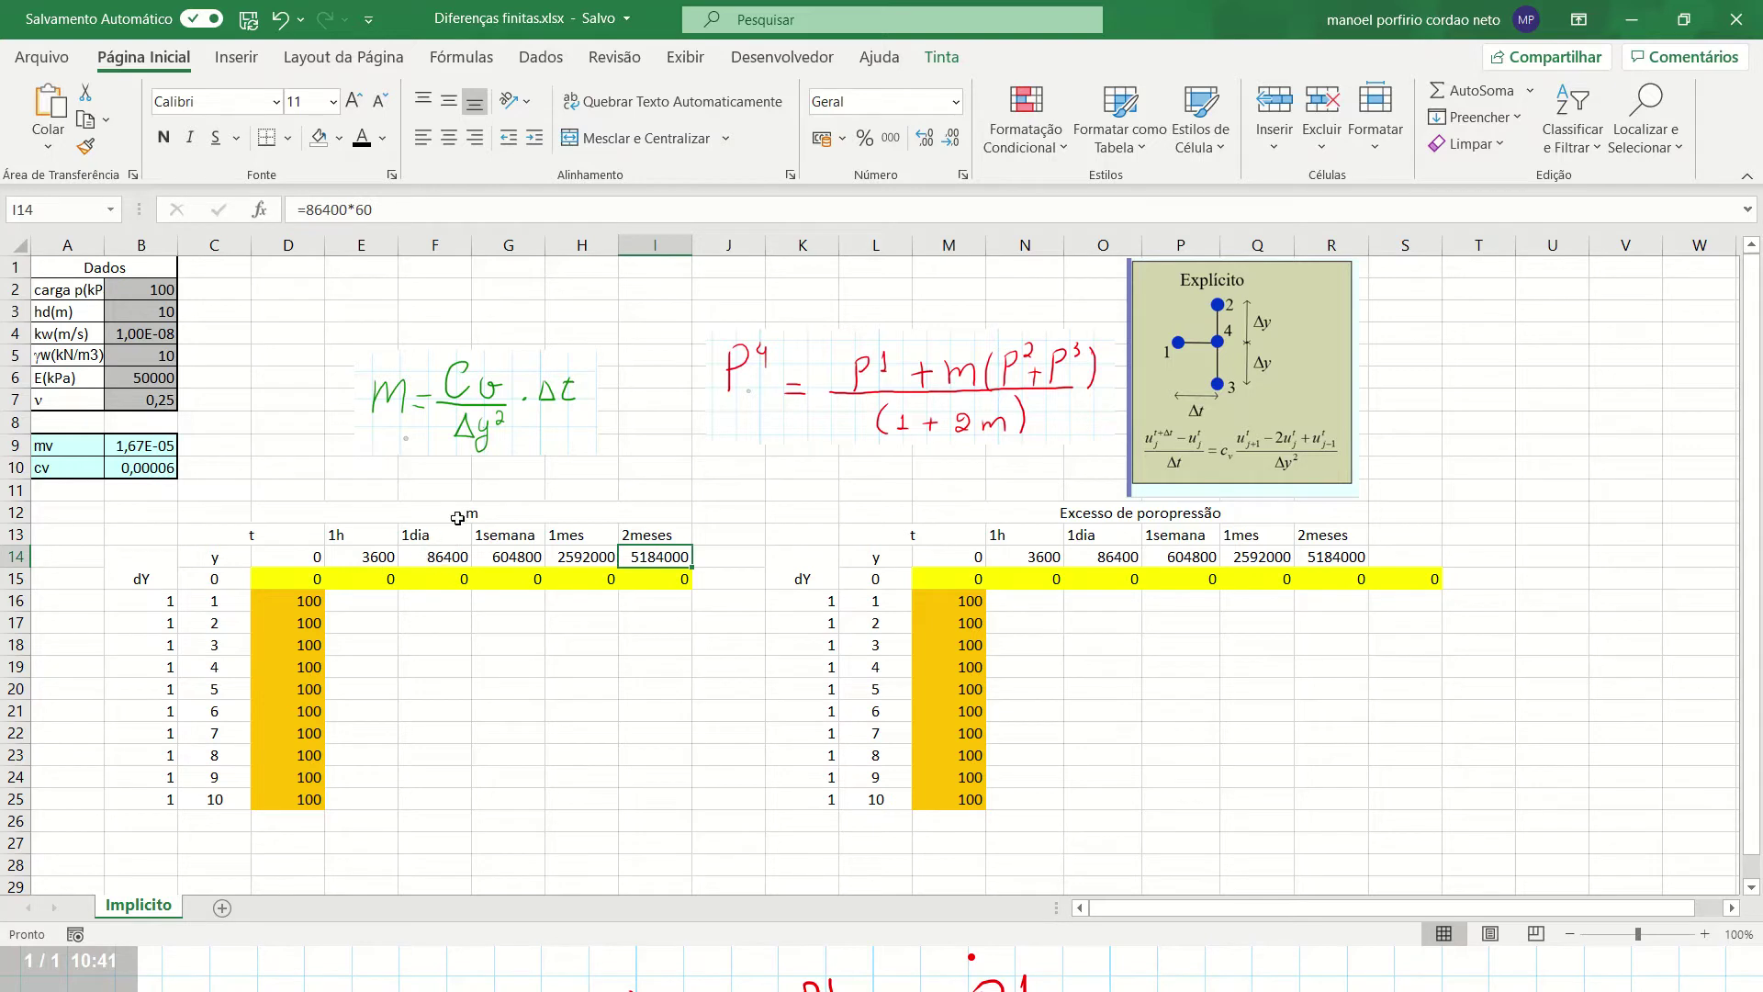
# Inspect the formulas behind the mv and cv coefficients in B9 and B10
pyautogui.click(531, 514)
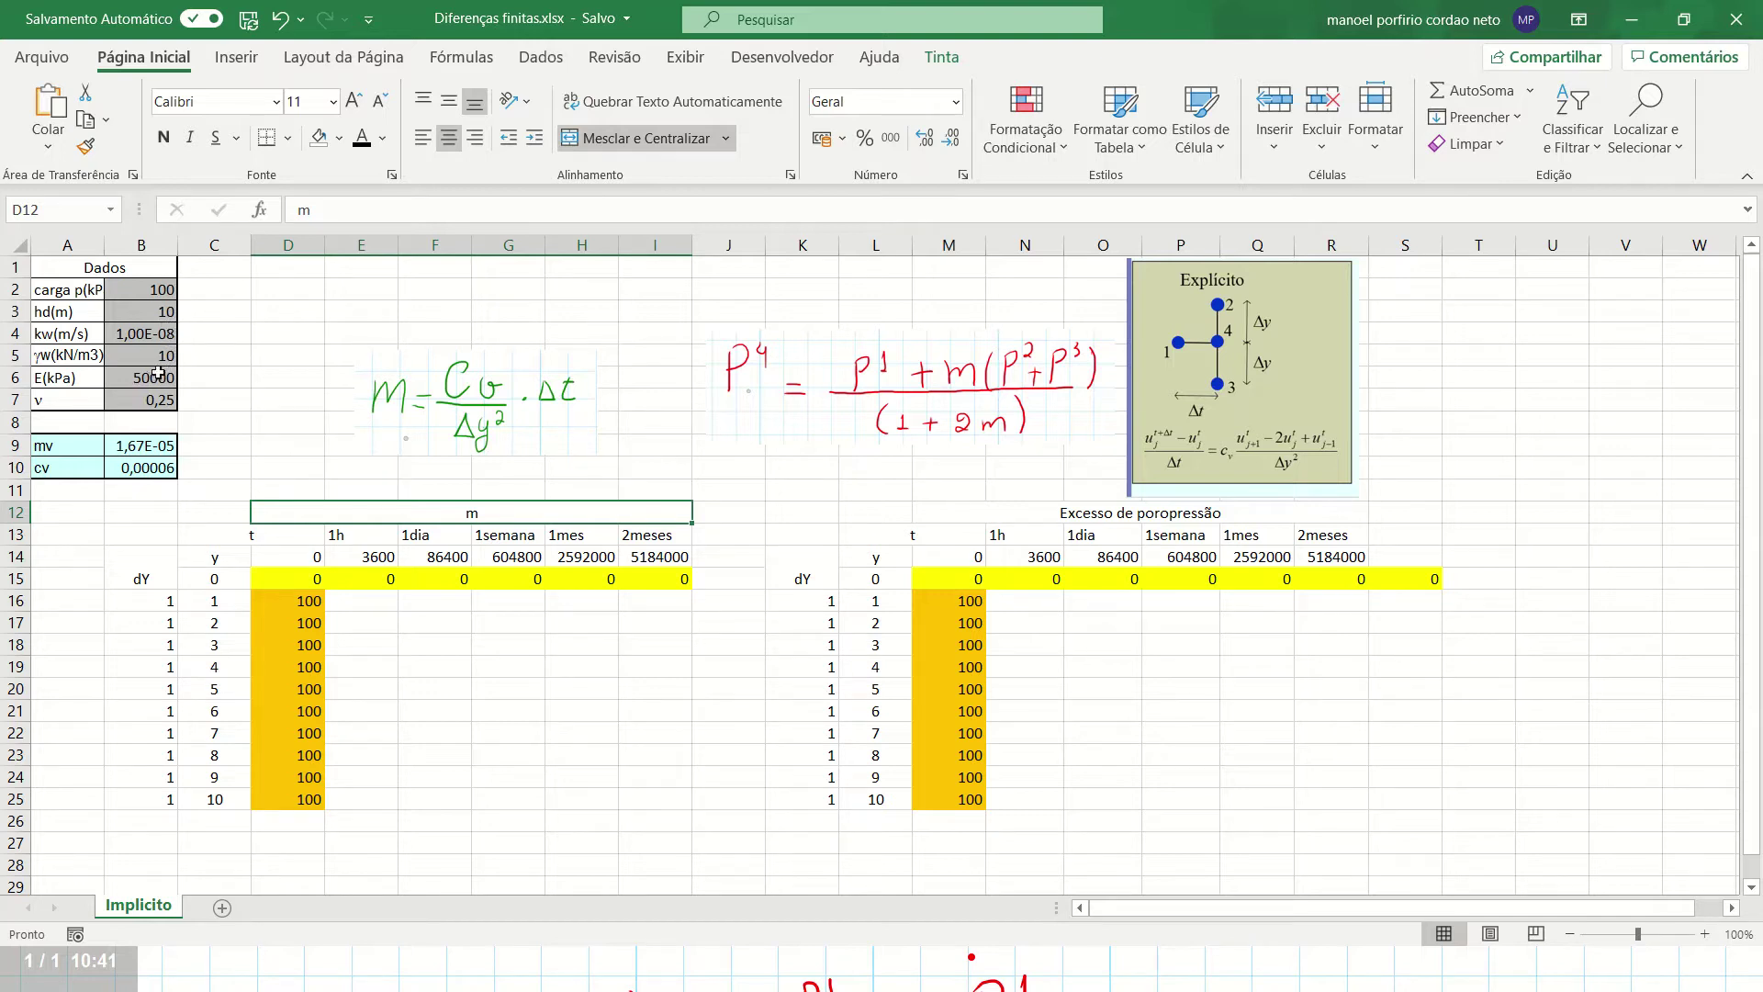
pyautogui.click(165, 446)
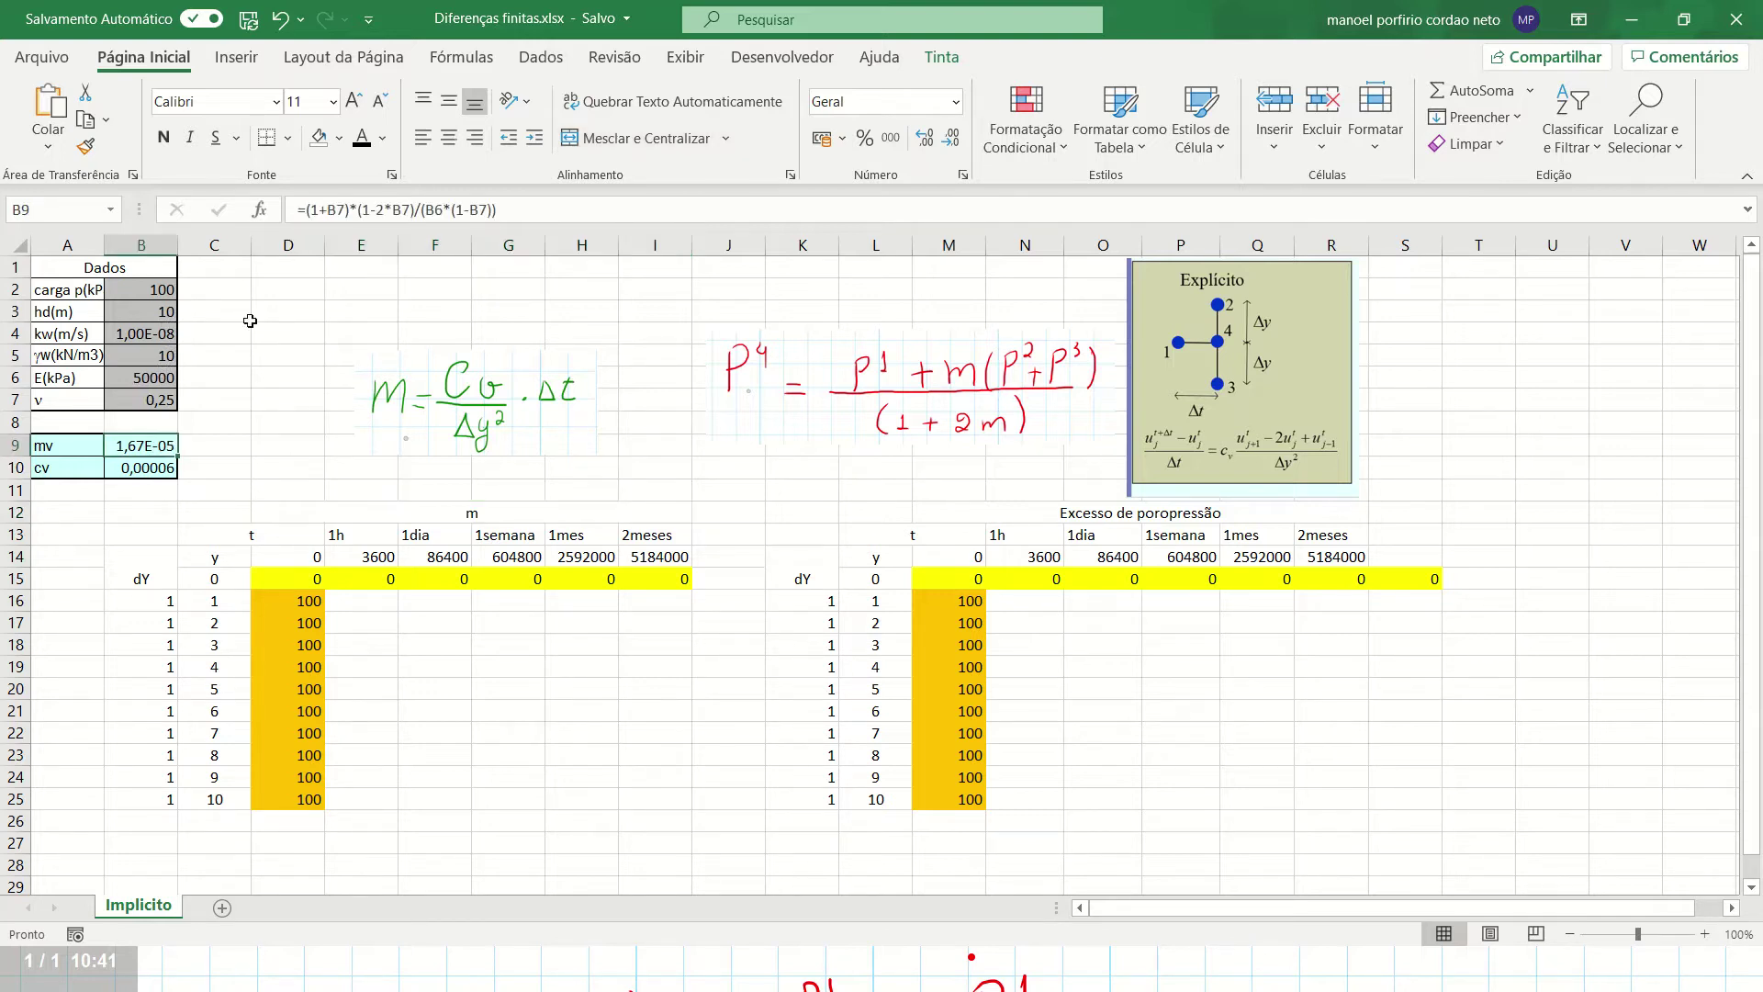
pyautogui.click(413, 210)
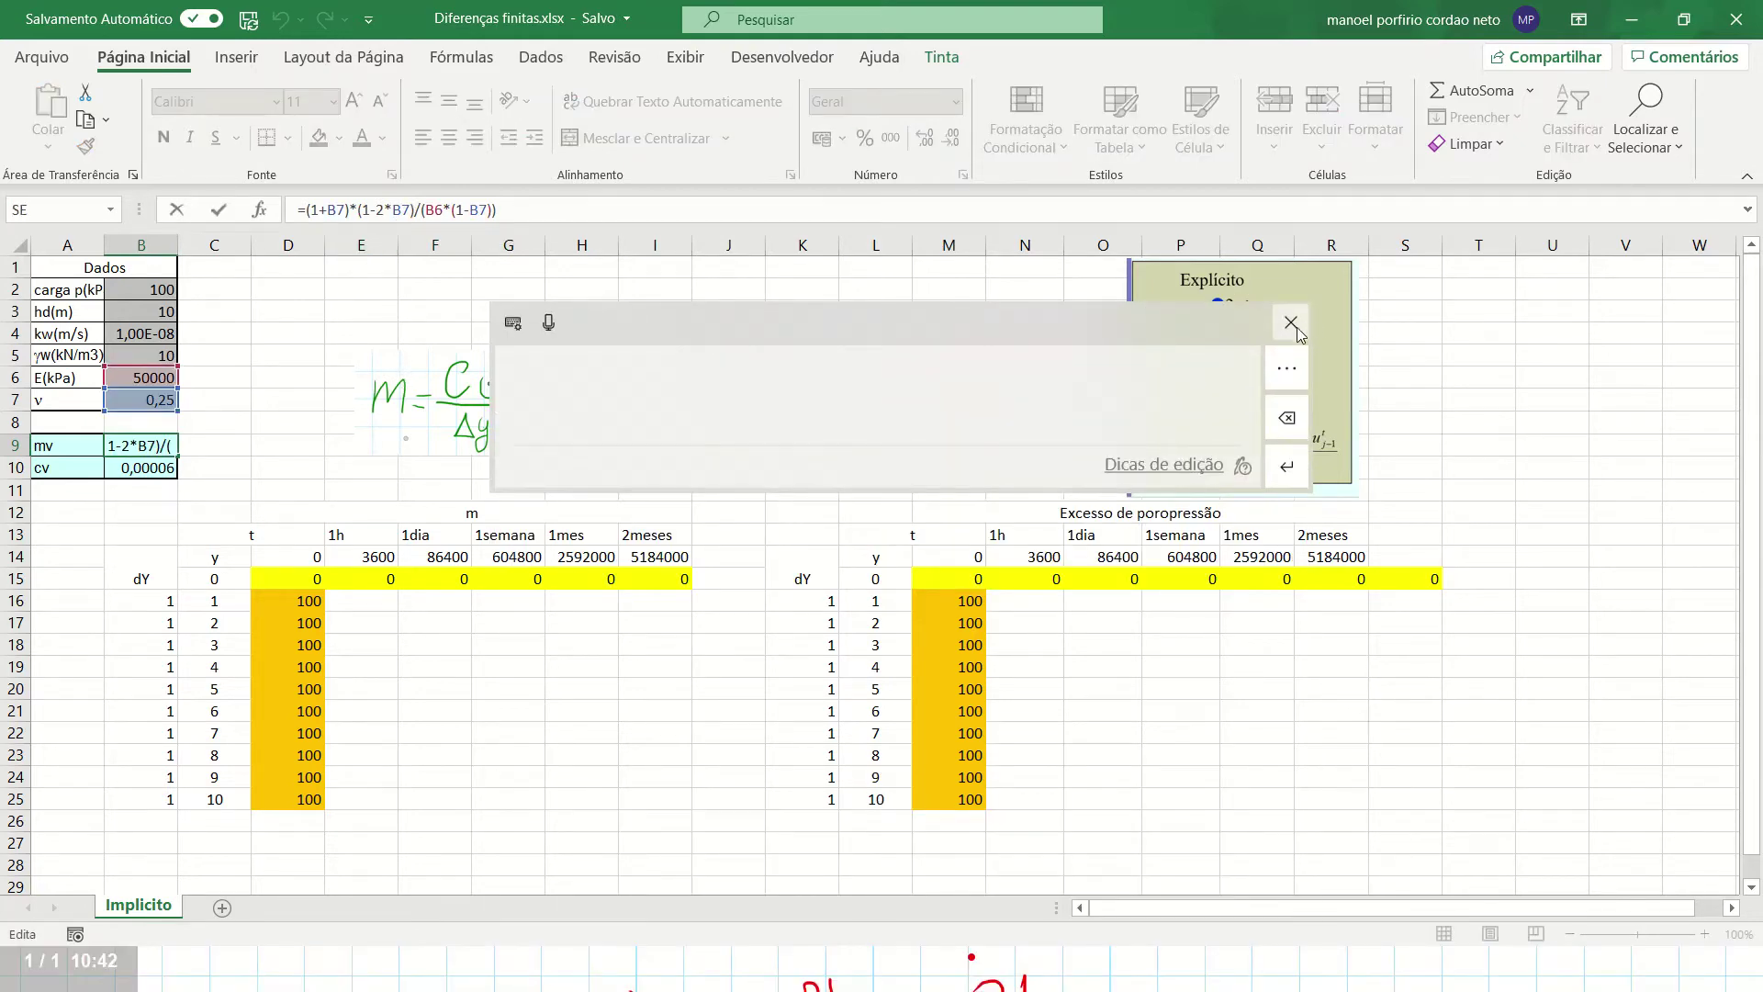
pyautogui.click(1288, 323)
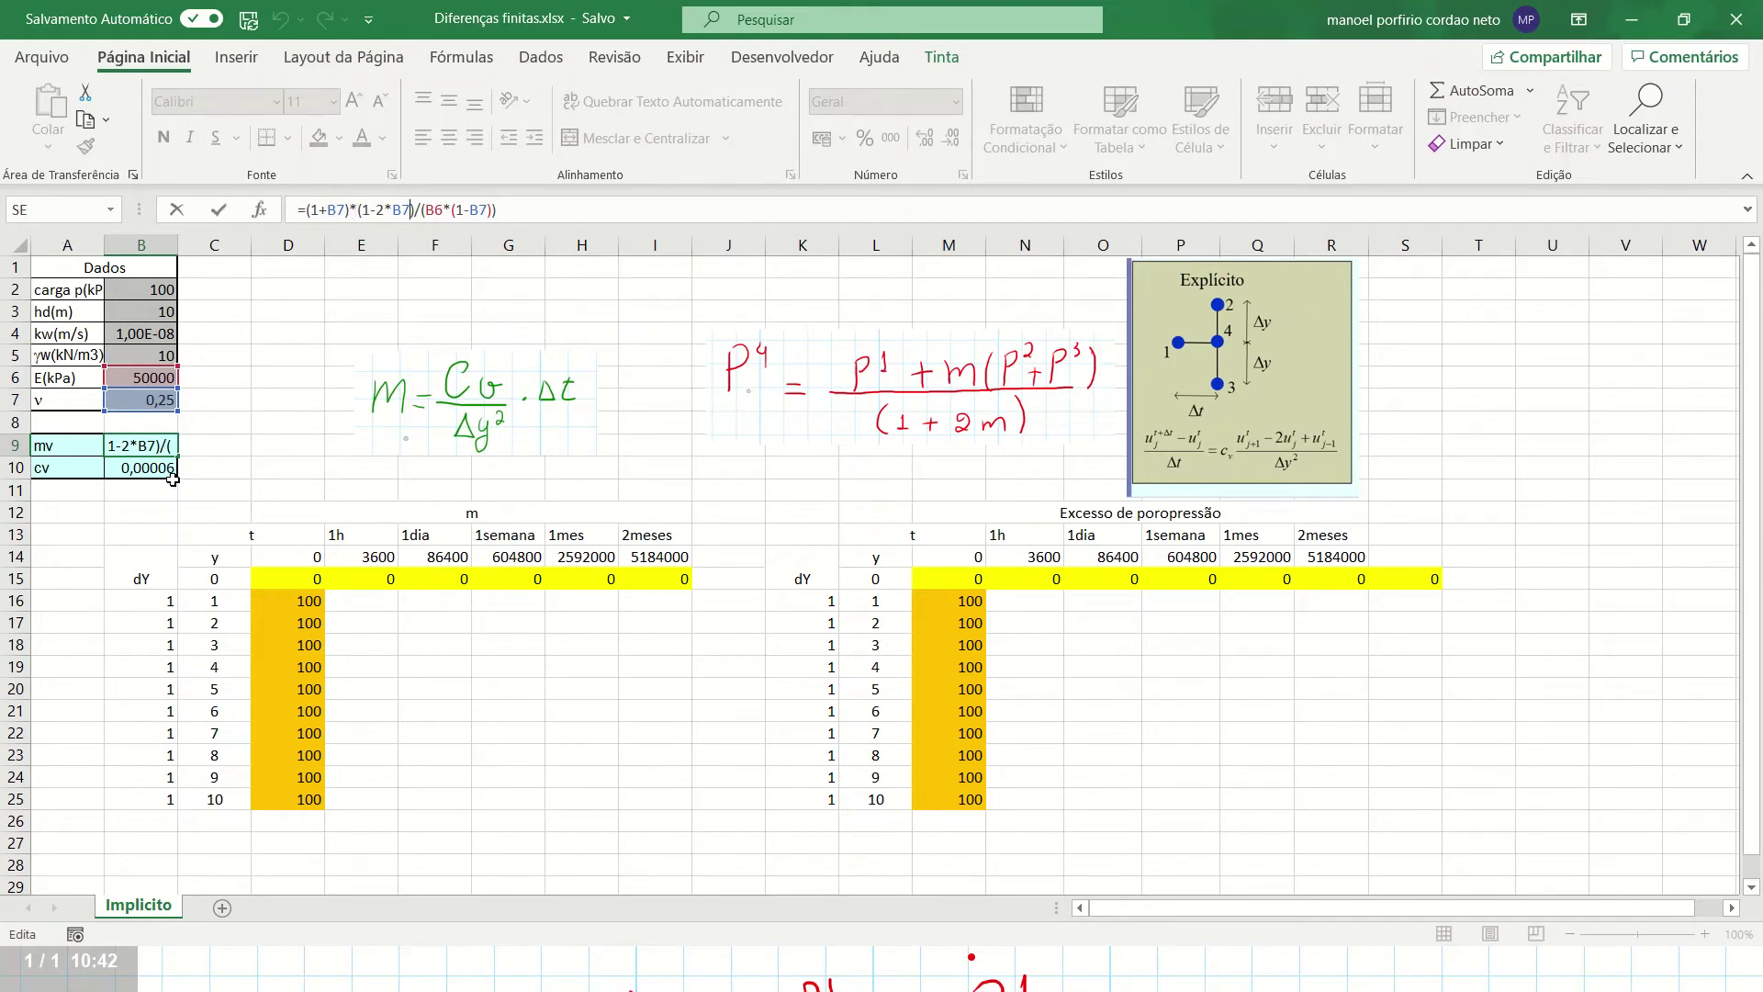
pyautogui.press('Return')
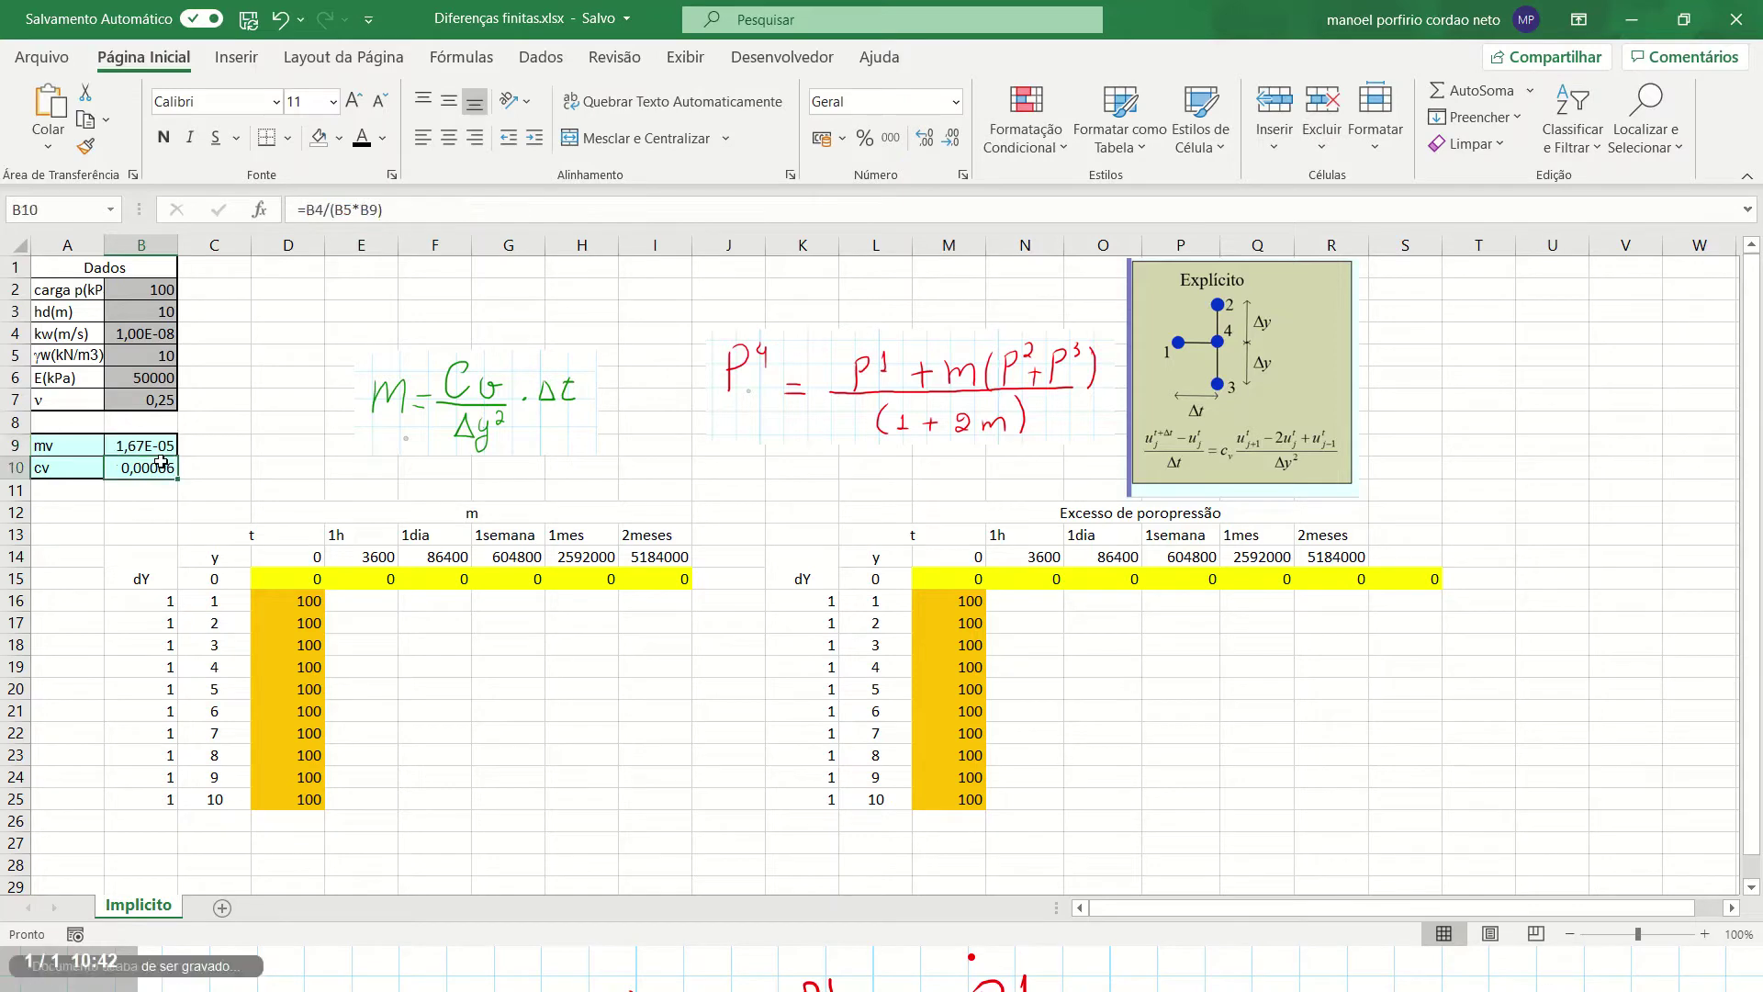
pyautogui.click(411, 209)
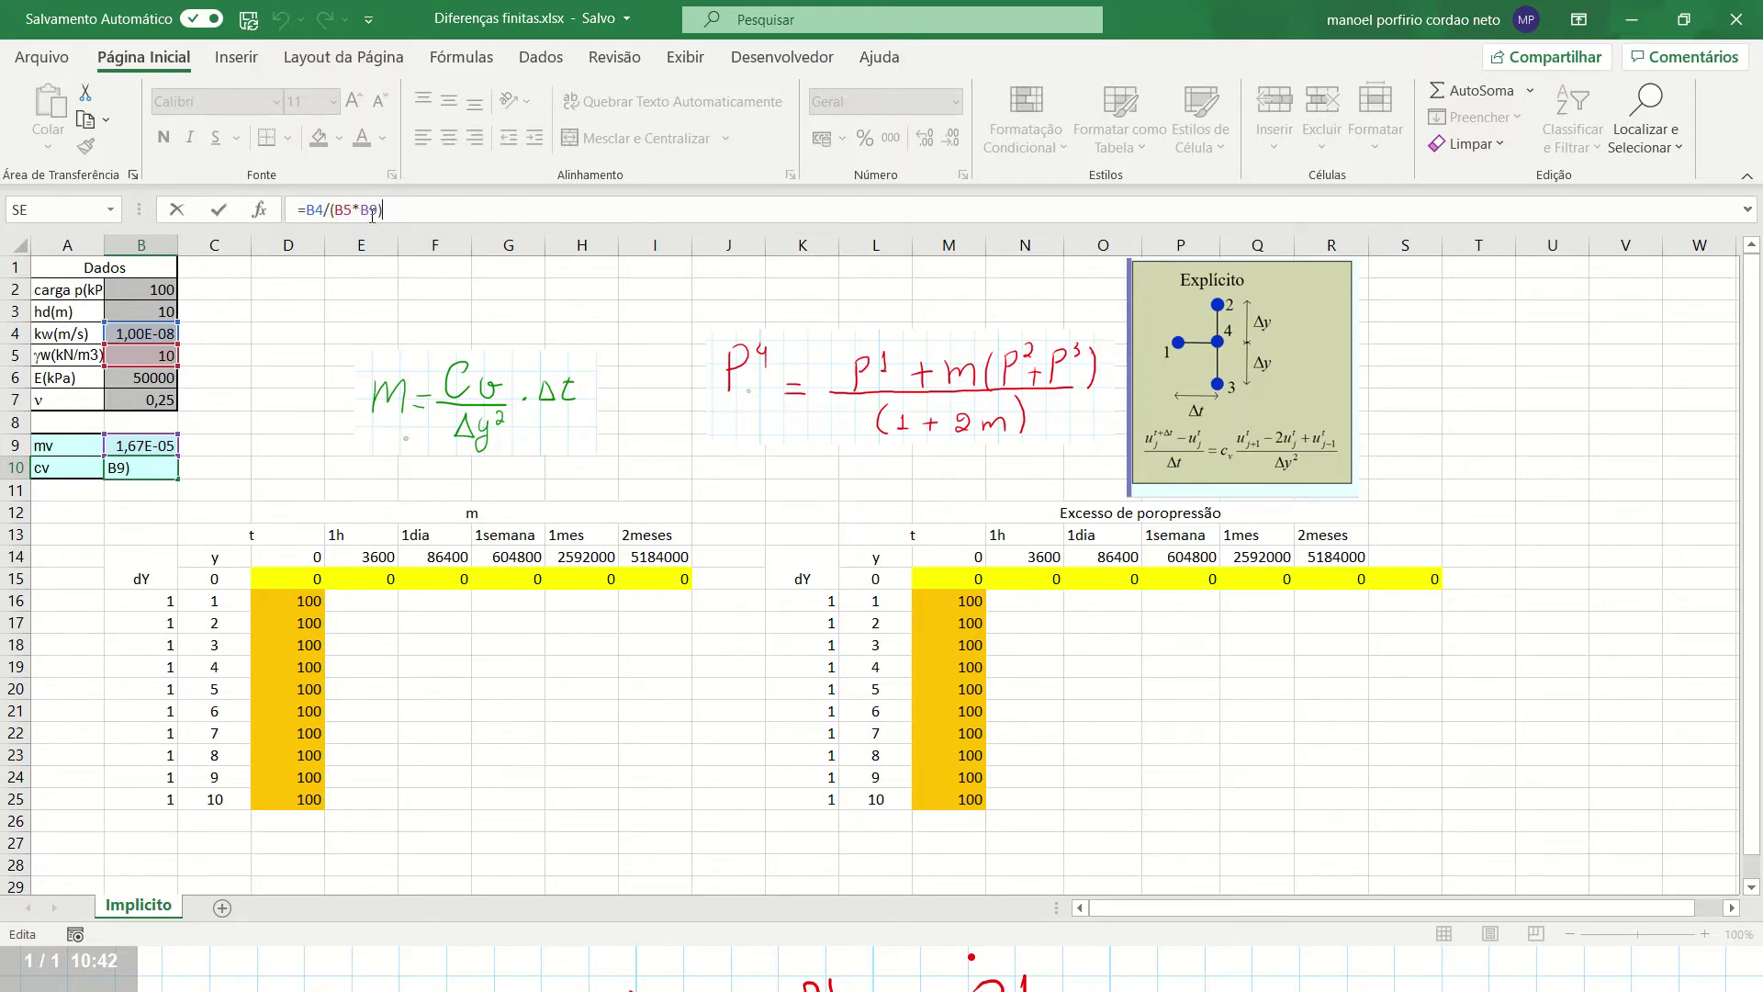
# Review the soil input data in the Dados table: kw, γw, E, ν and hd
pyautogui.click(150, 331)
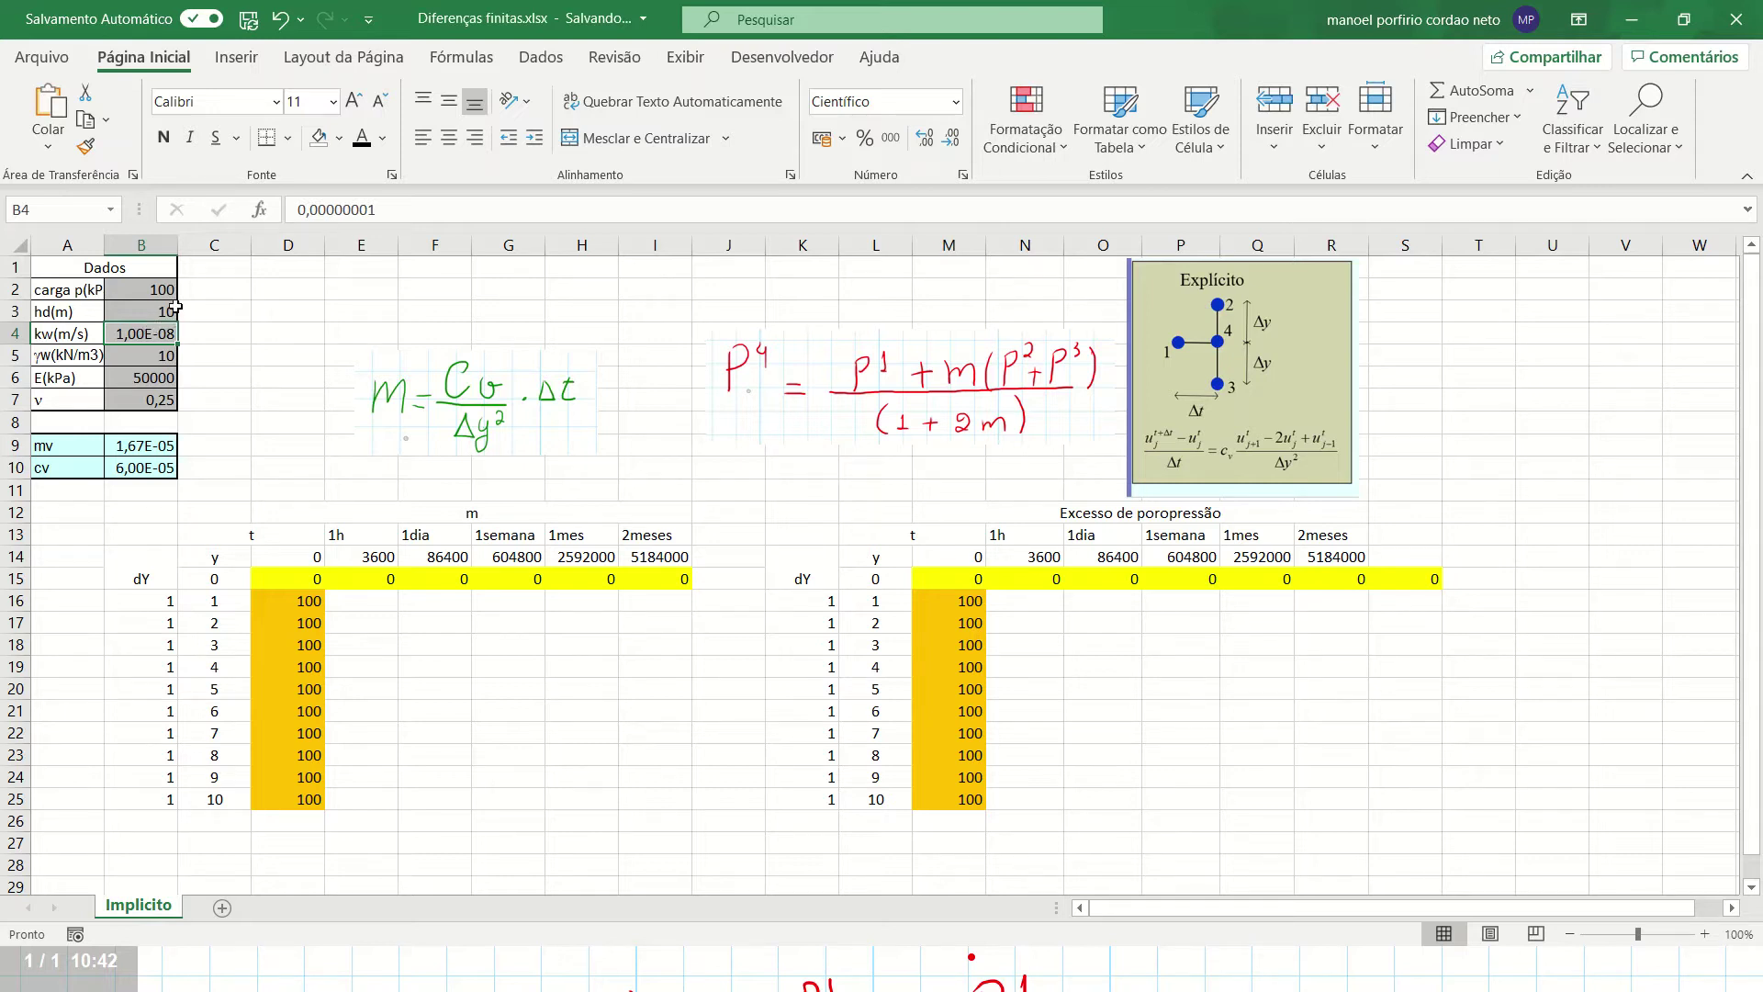
pyautogui.click(173, 355)
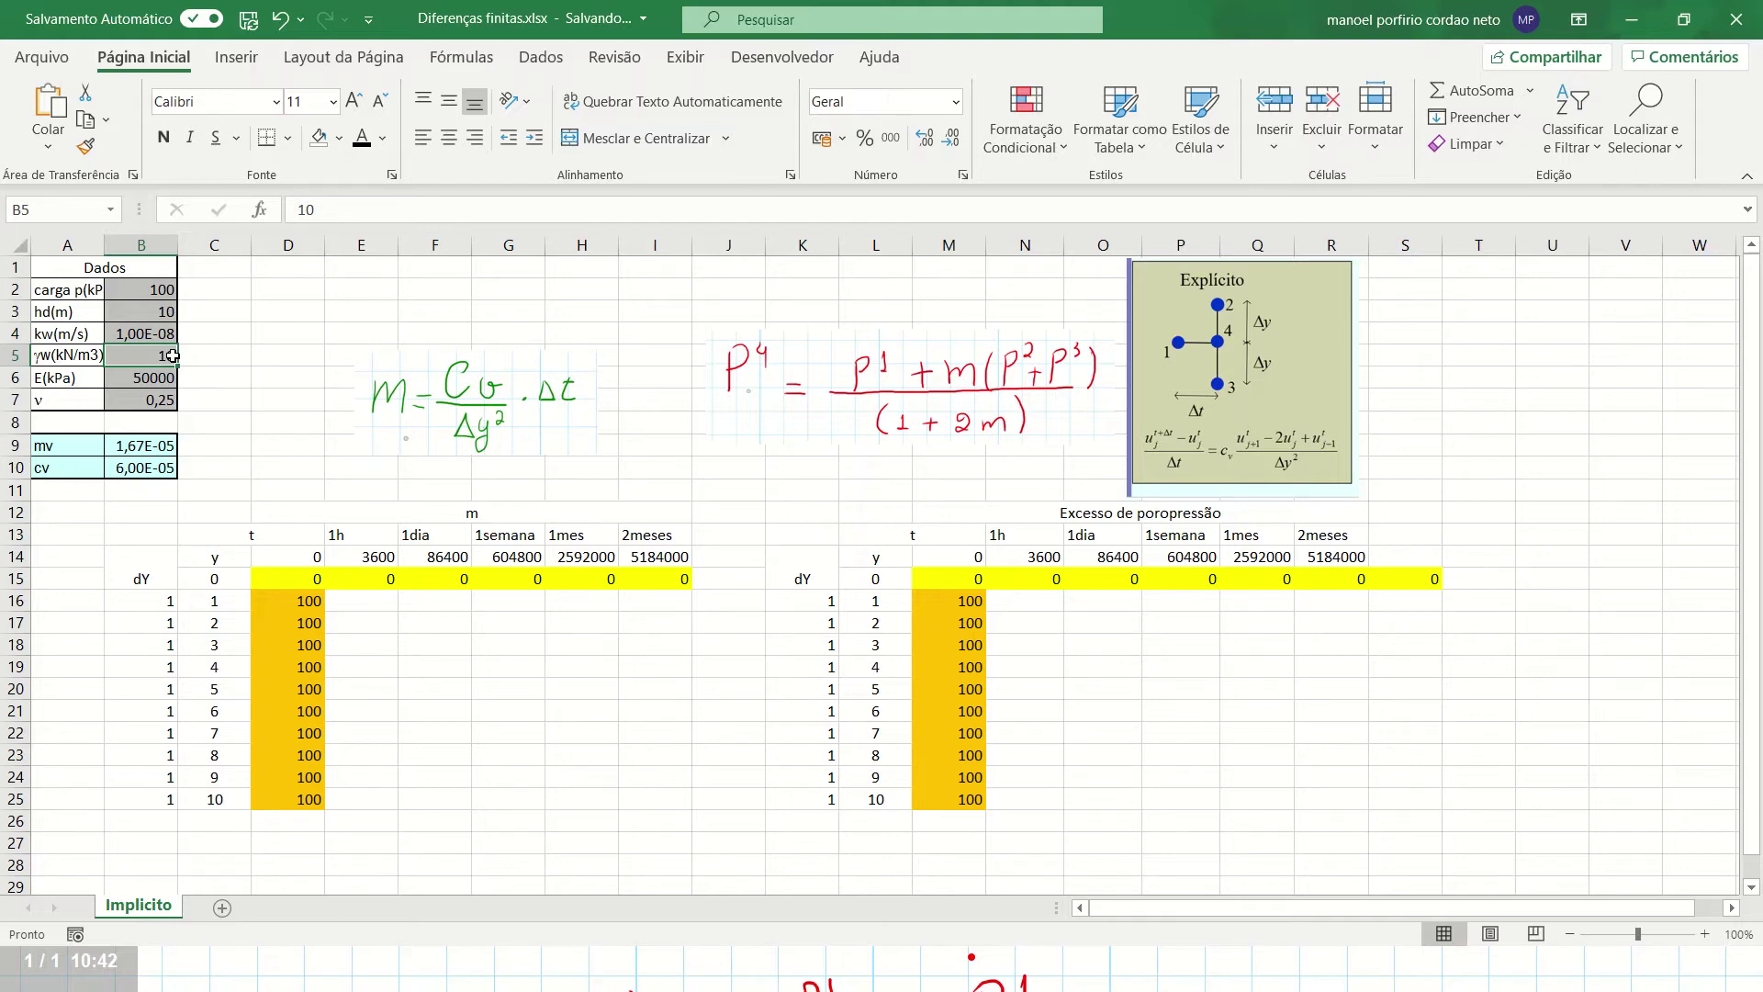
pyautogui.click(157, 377)
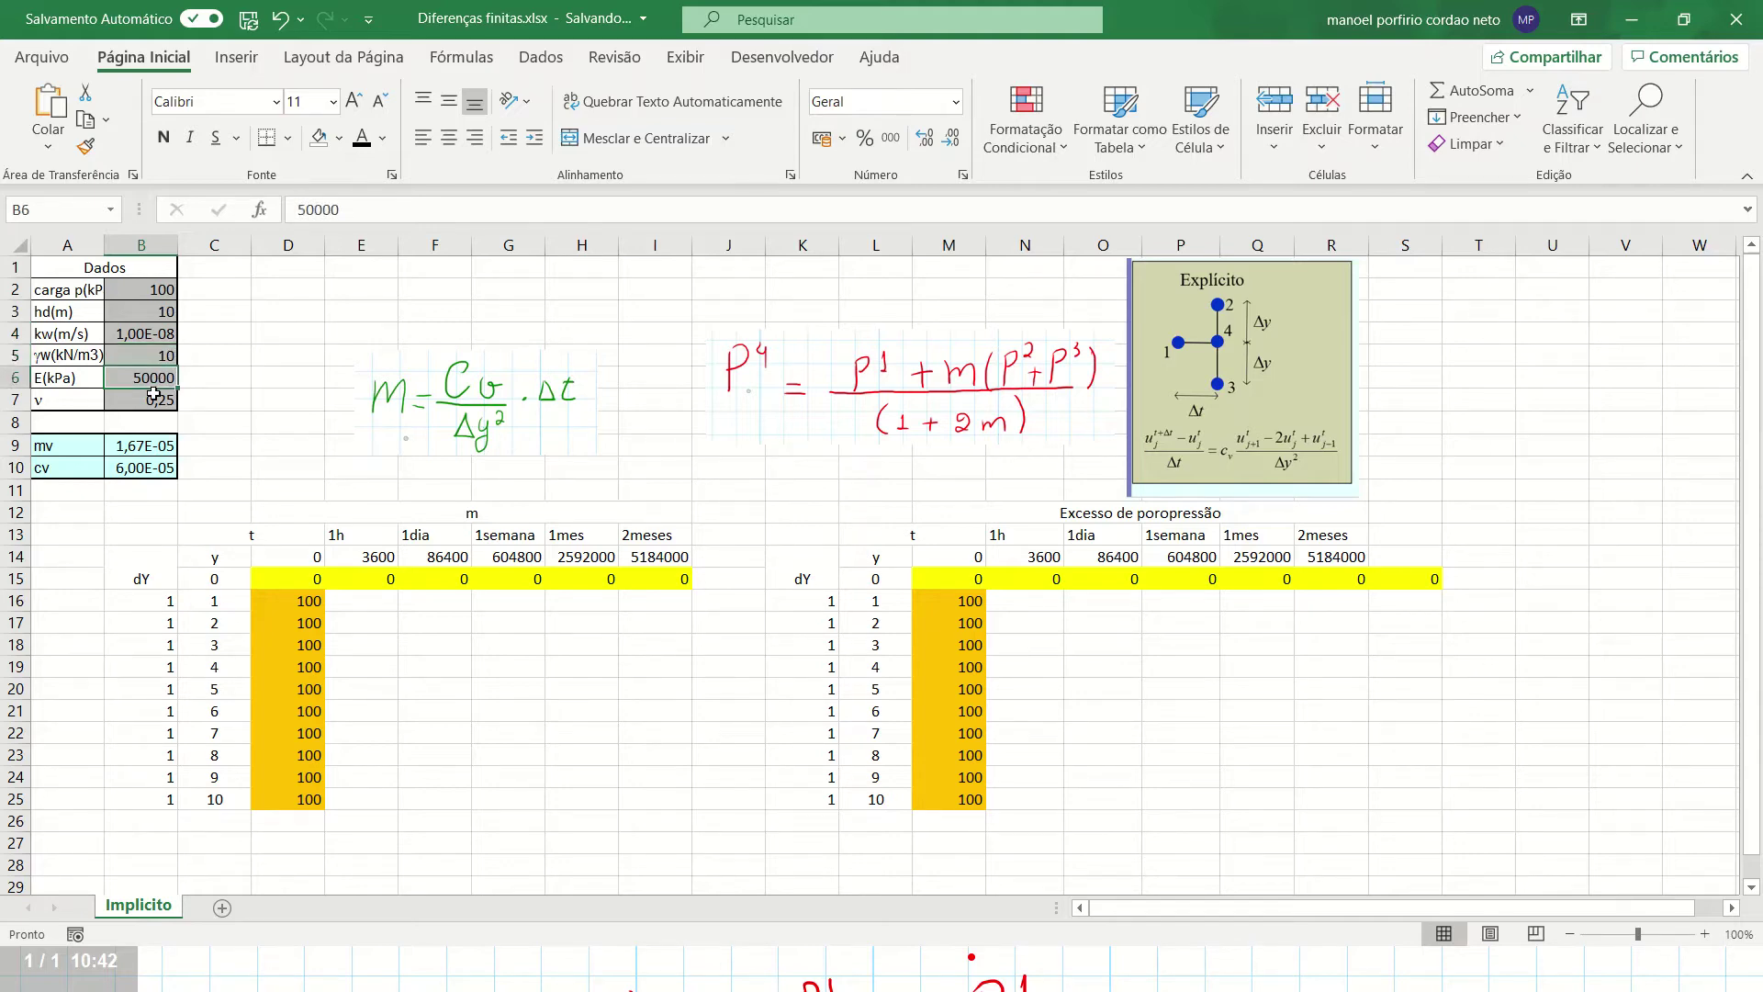
pyautogui.click(154, 395)
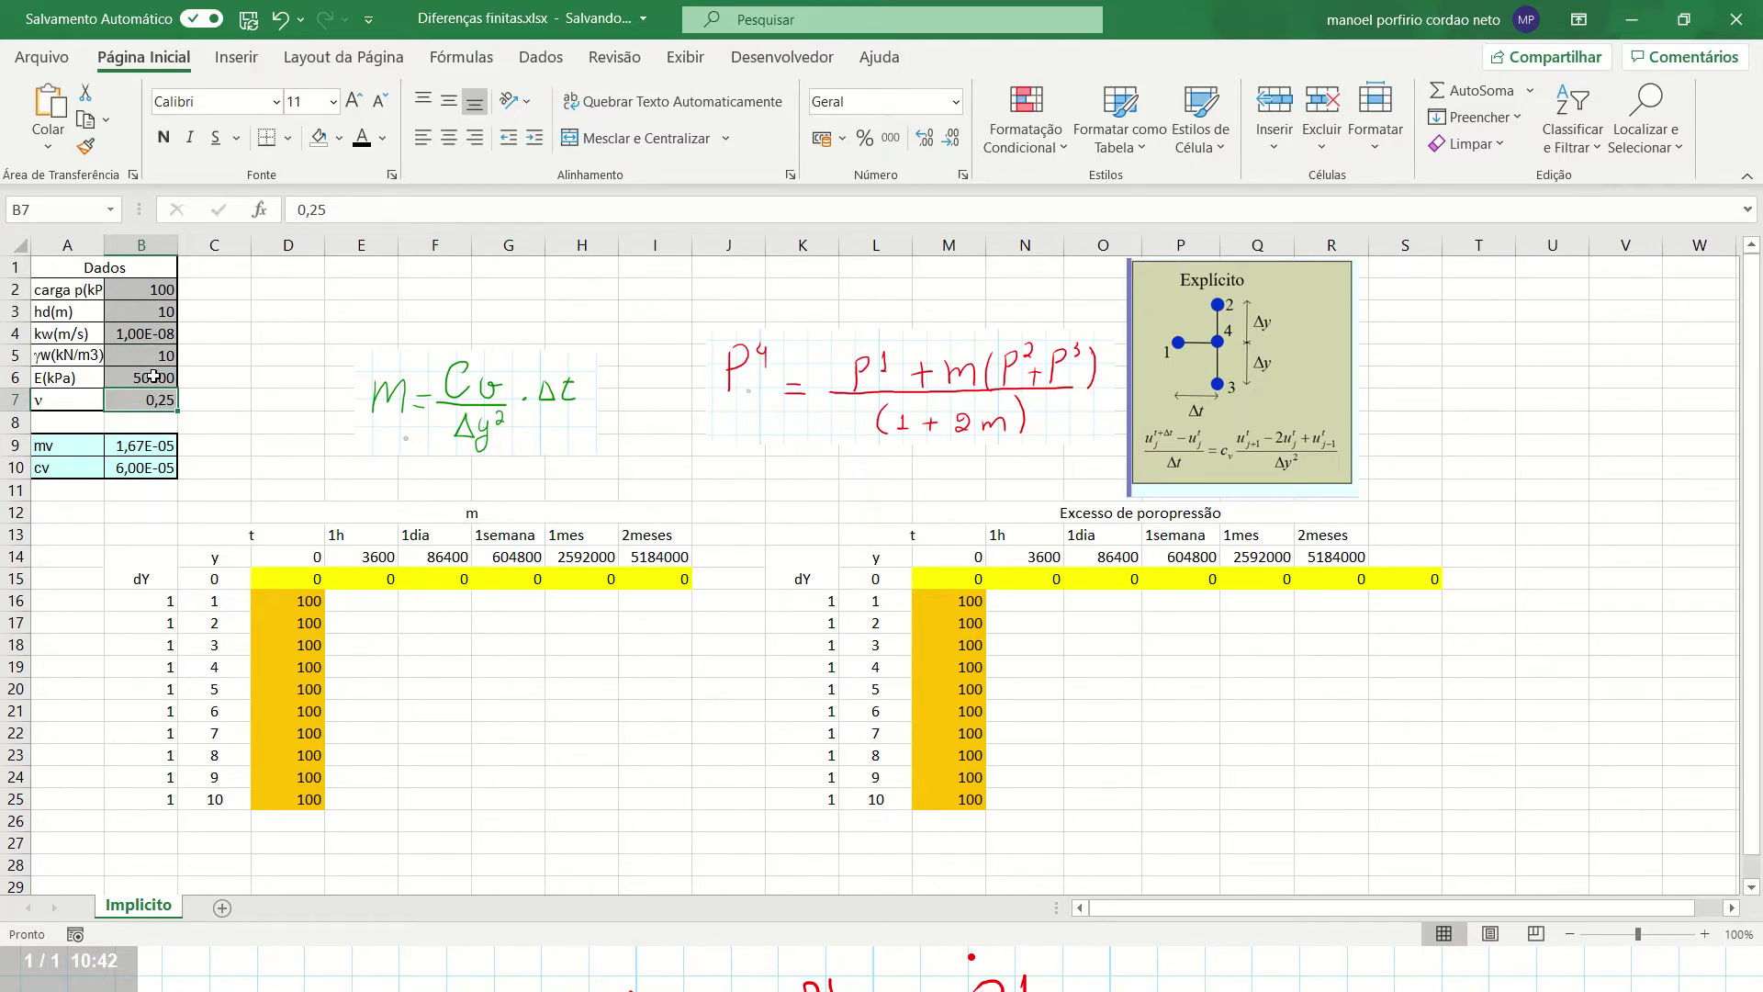
pyautogui.click(154, 377)
pyautogui.click(170, 315)
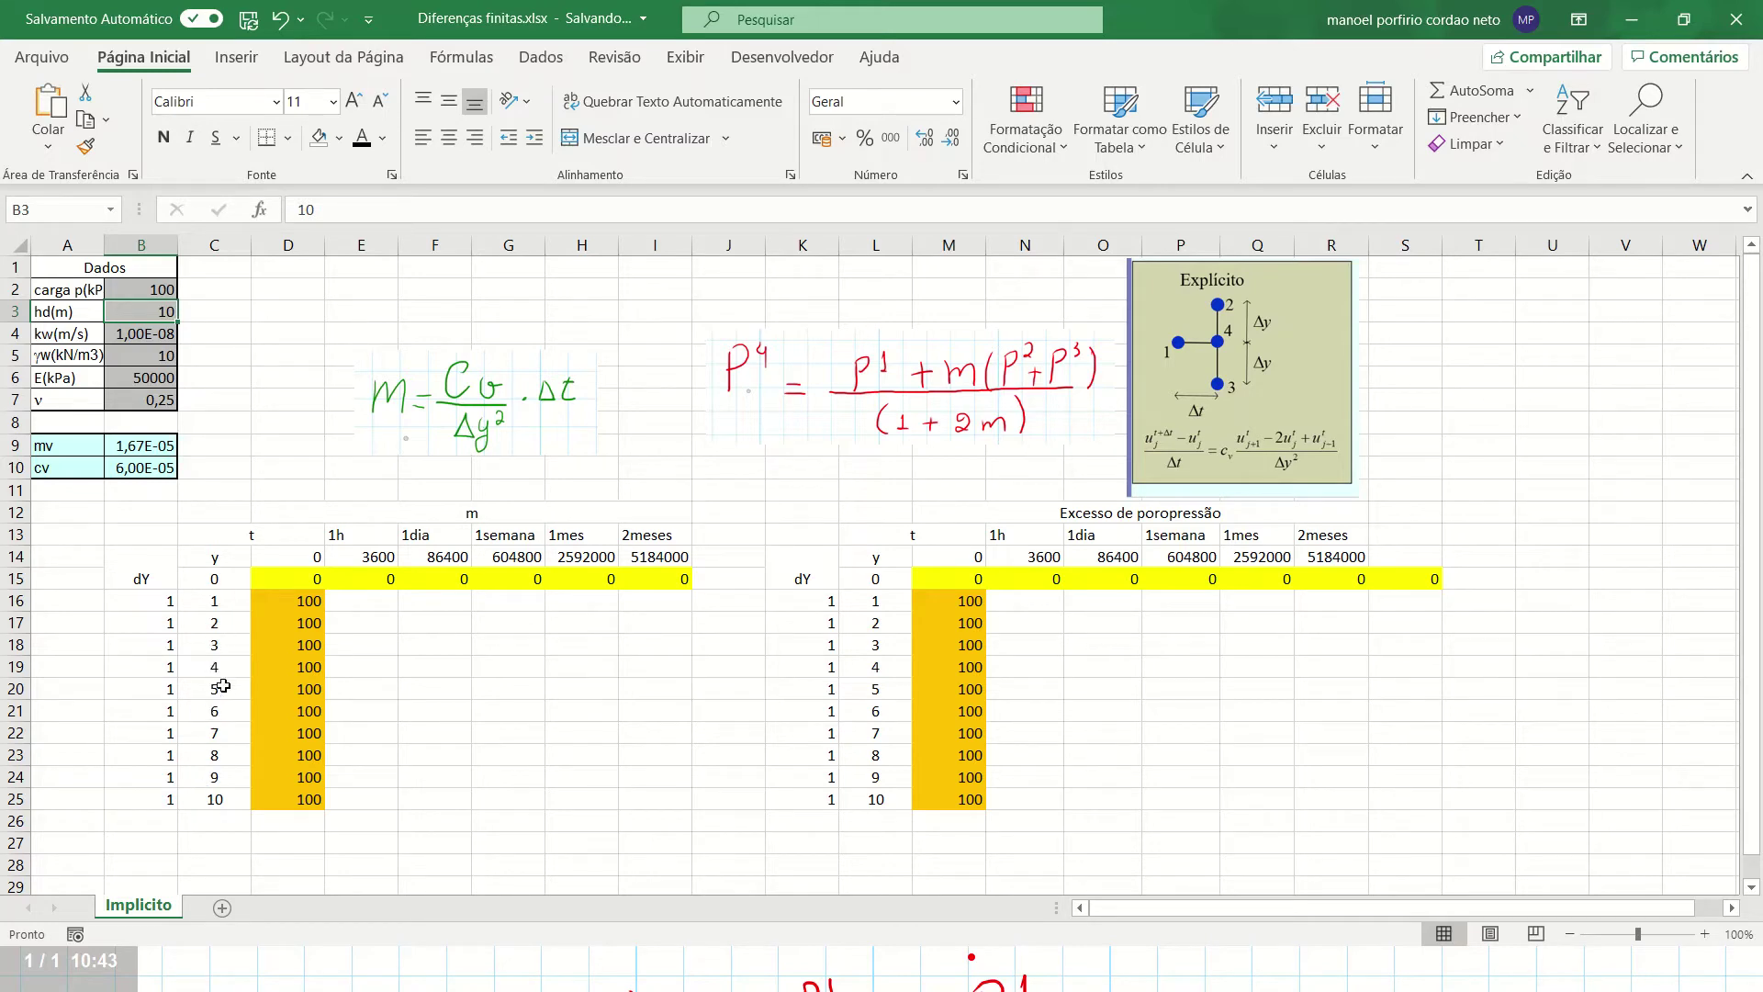
# Begin the m formula in E16 as the absolute cv reference times the time increment: =$B$10*(E14-D14)
pyautogui.click(374, 605)
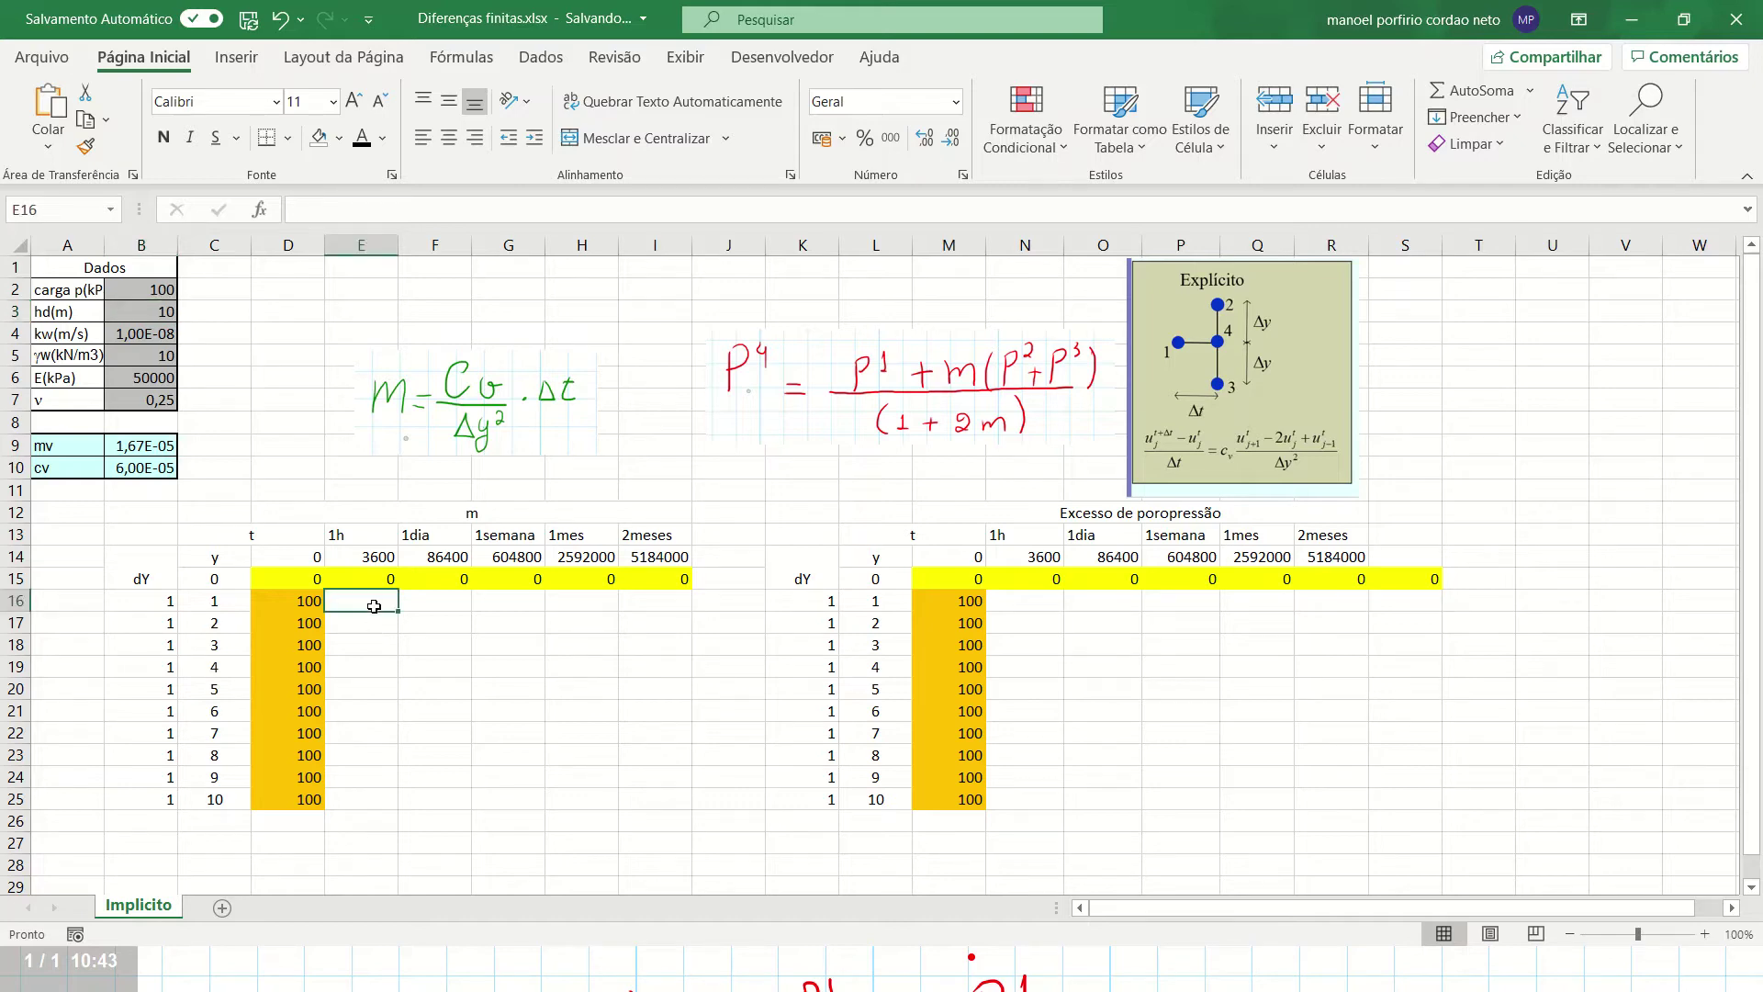
pyautogui.write('=')
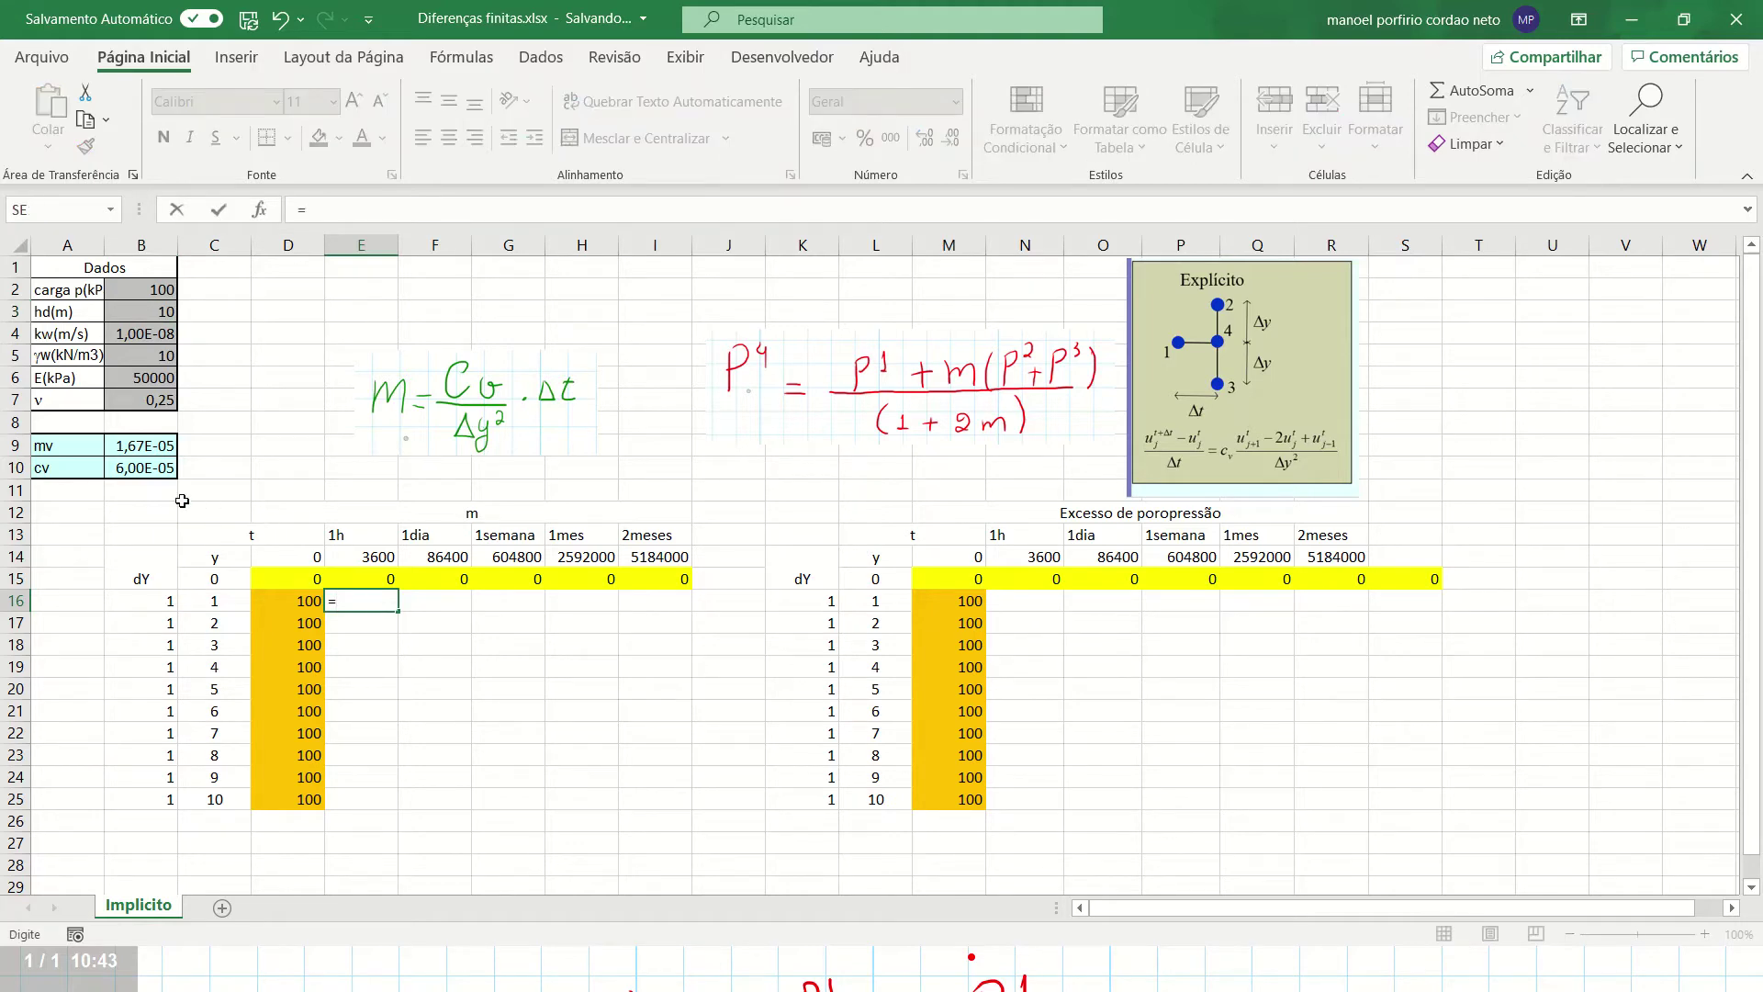
pyautogui.click(160, 473)
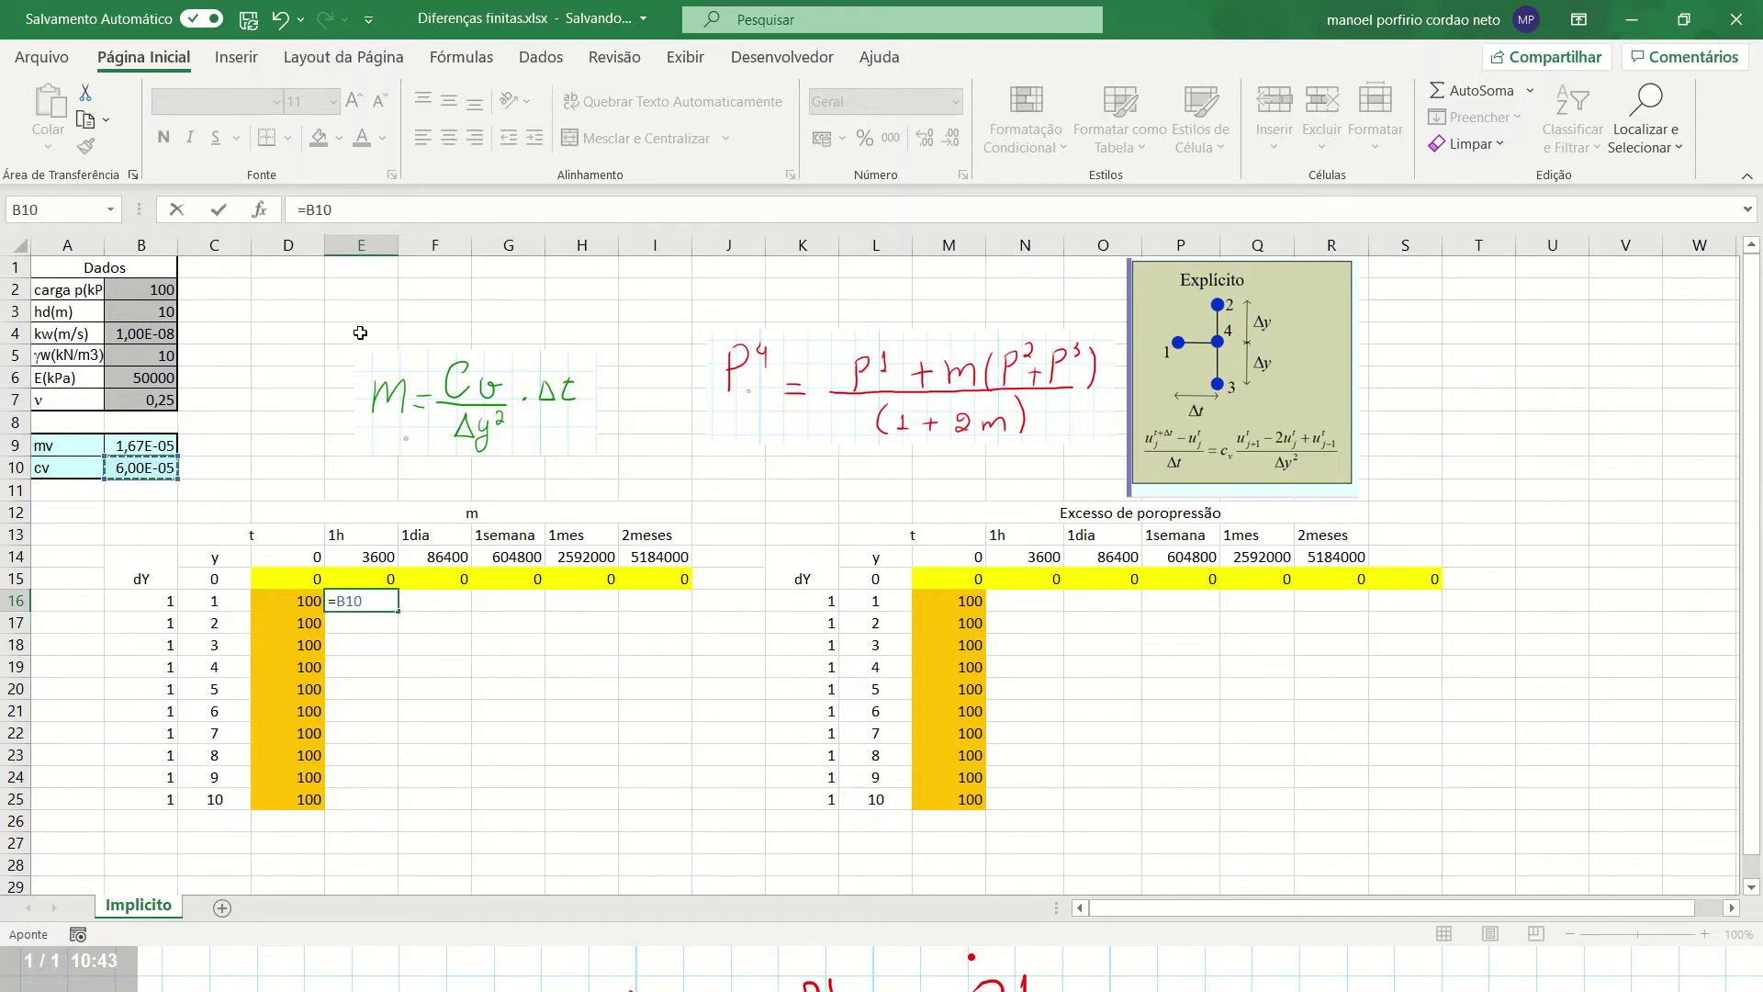
pyautogui.press('F4')
pyautogui.write('*')
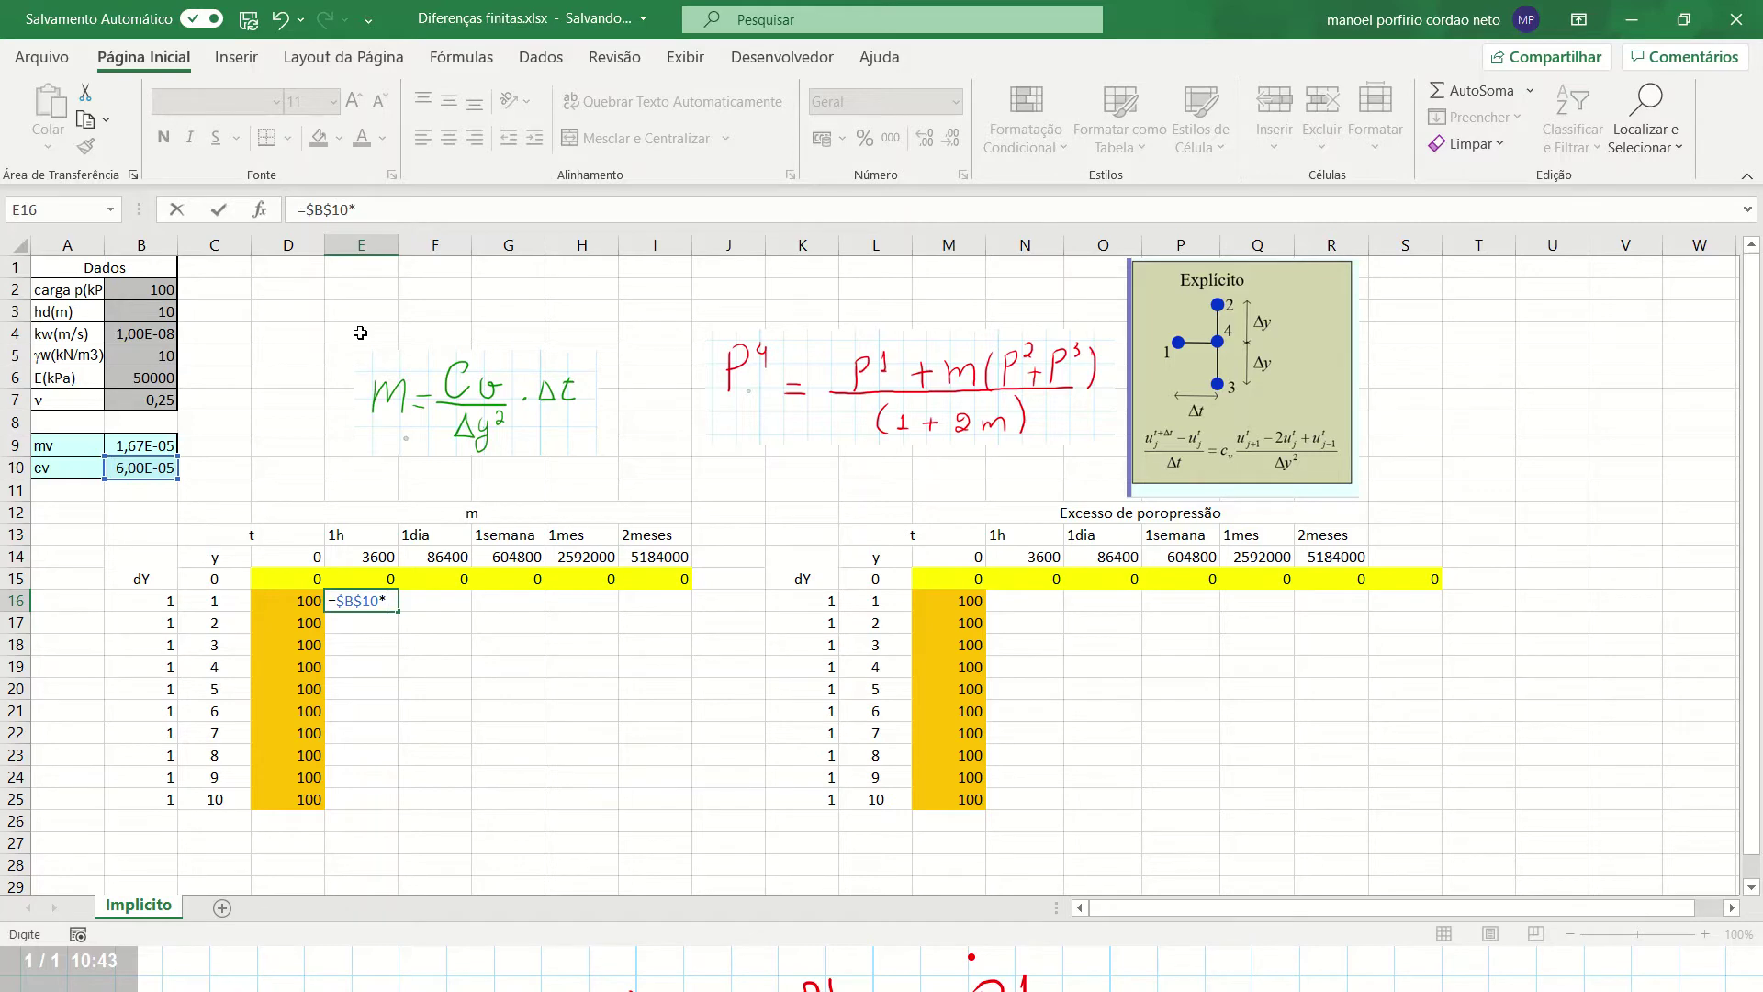
pyautogui.write('(')
pyautogui.click(381, 556)
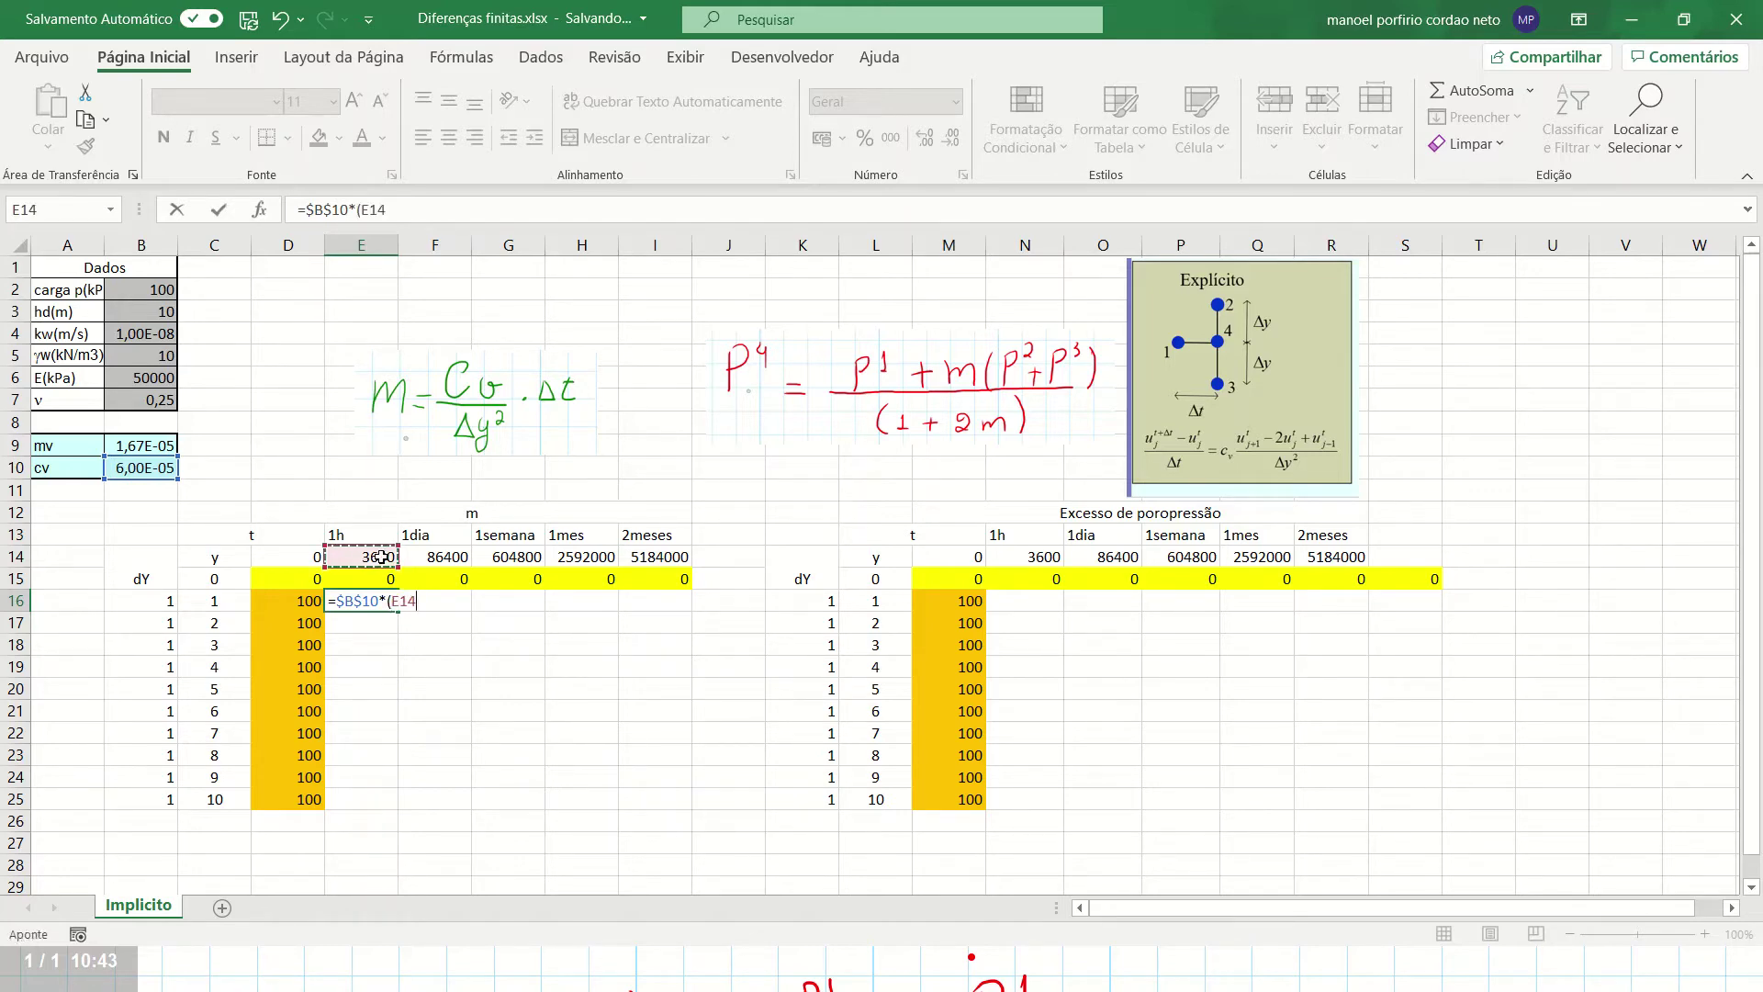
pyautogui.write('-')
pyautogui.click(308, 557)
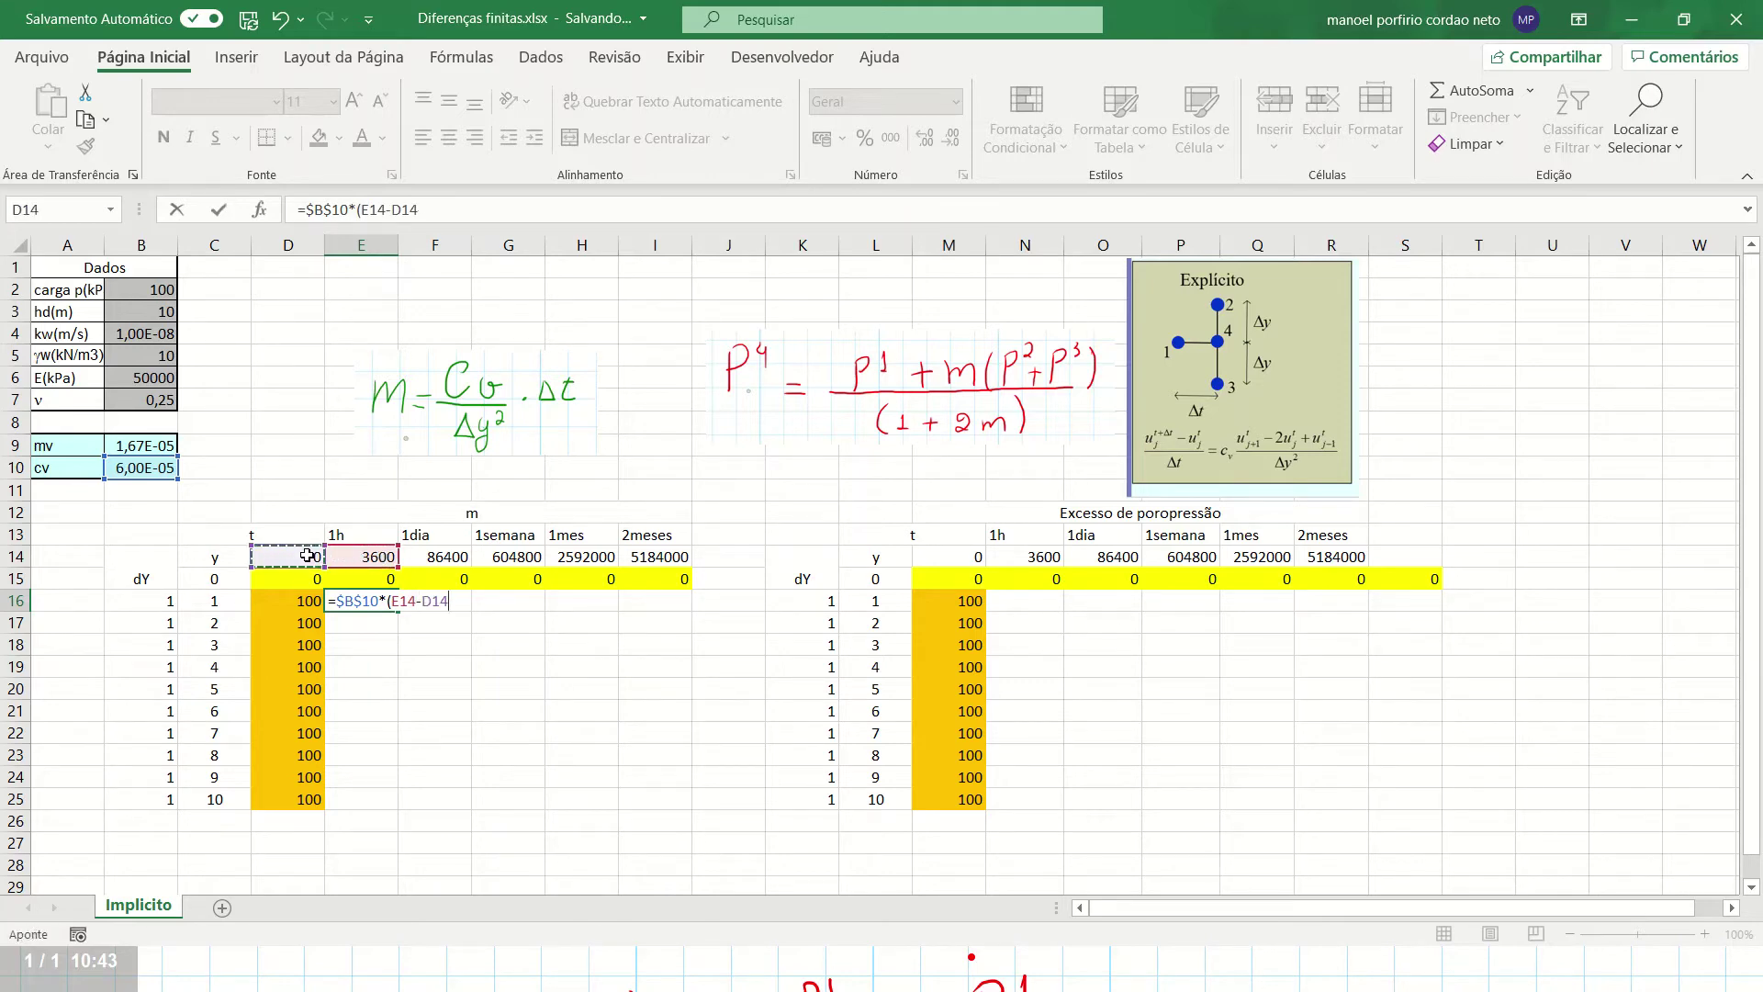
pyautogui.write(')')
# Lock row 14 in both time references of the E16 formula, making them E$14 and D$14
pyautogui.click(369, 211)
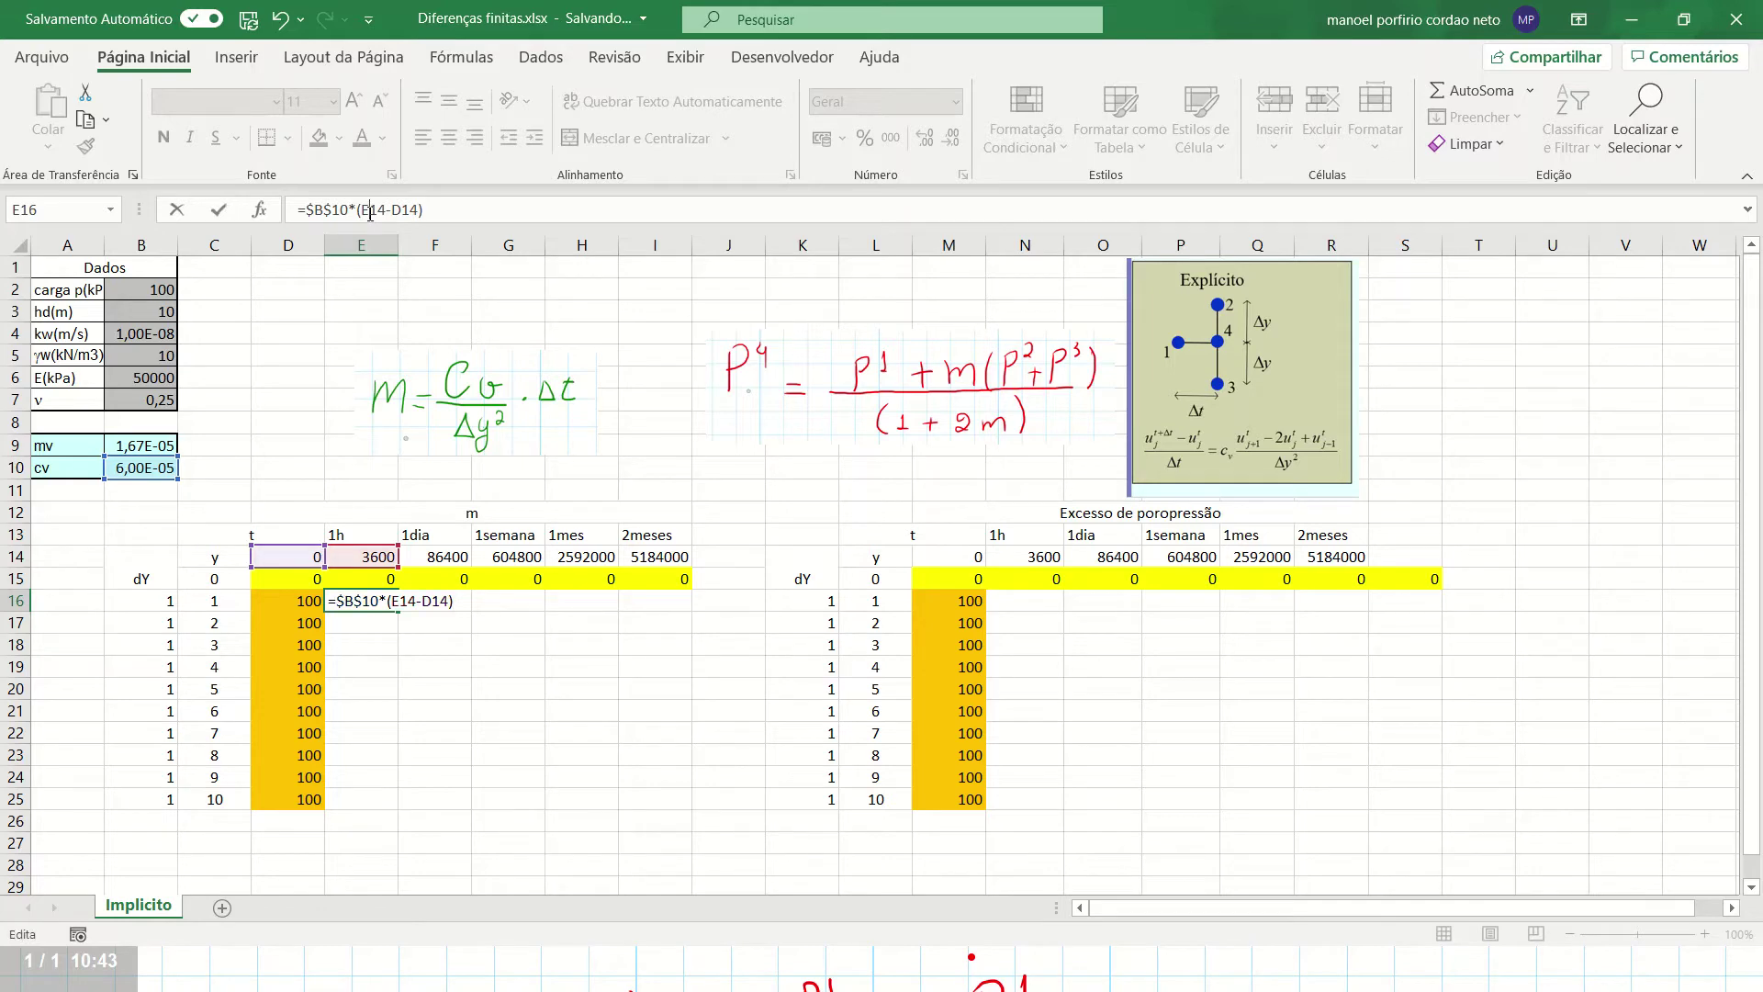
pyautogui.write('$')
pyautogui.write('$')
# Complete the E16 formula by dividing by the squared dY with its column locked, /$B16^2, and enter it
pyautogui.write('/')
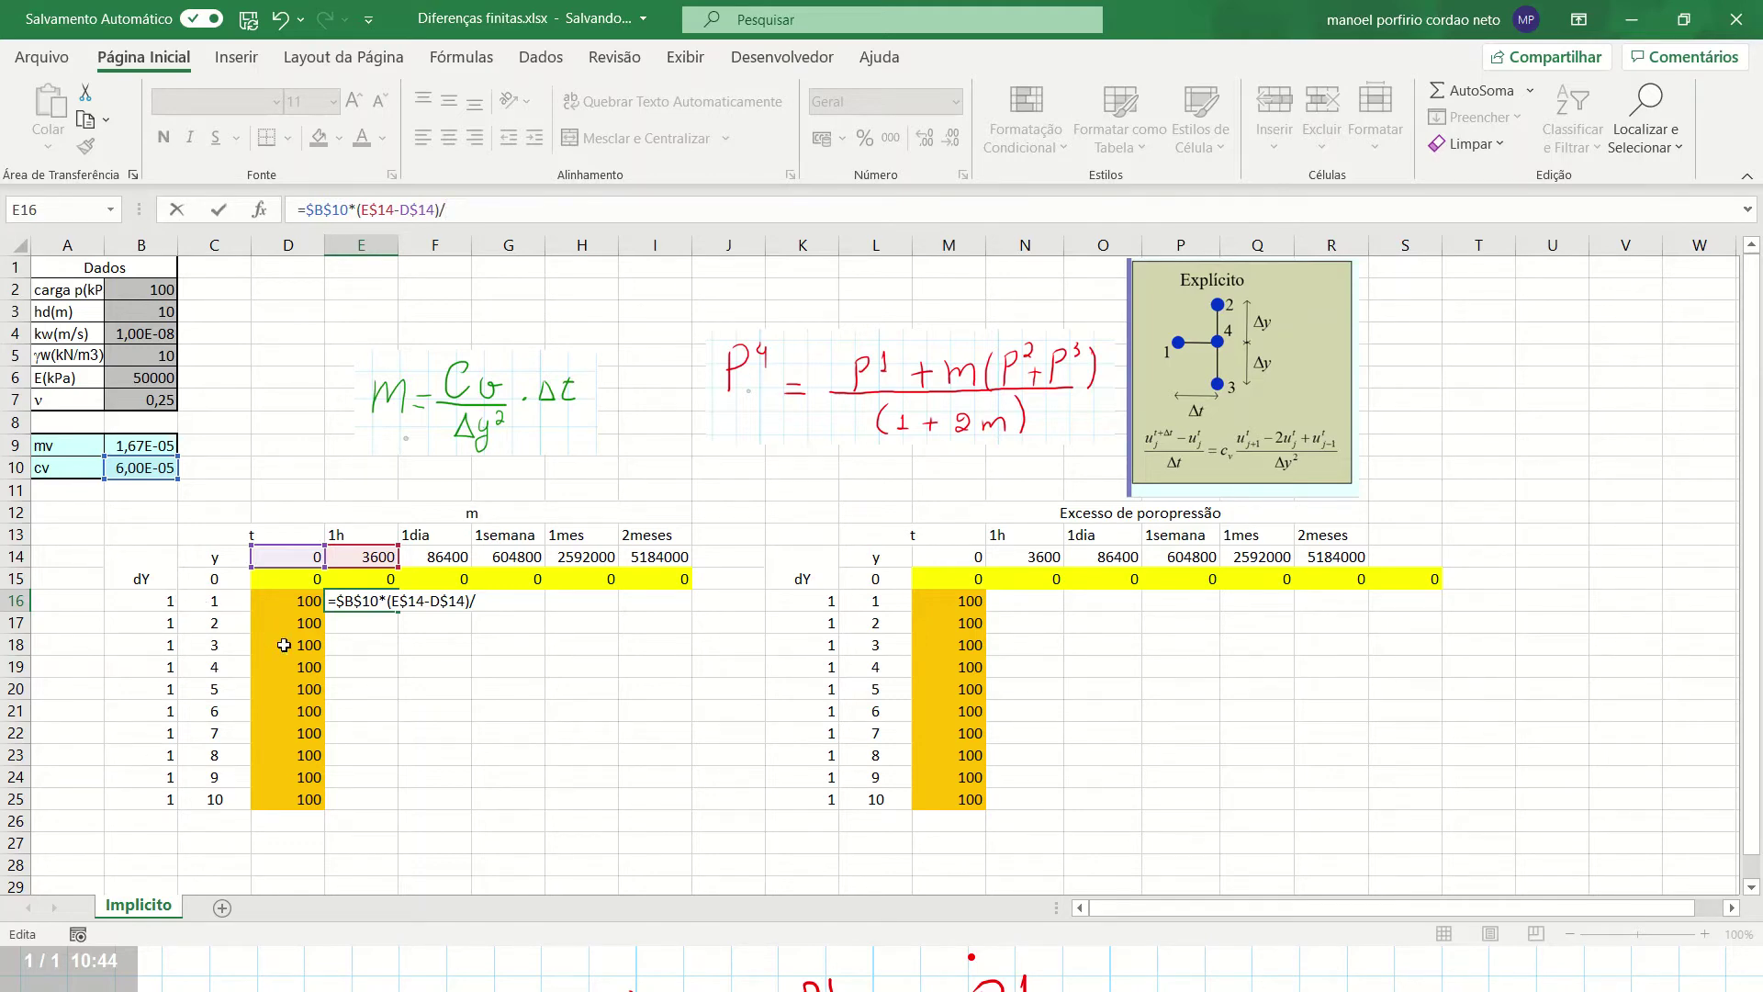
pyautogui.click(170, 604)
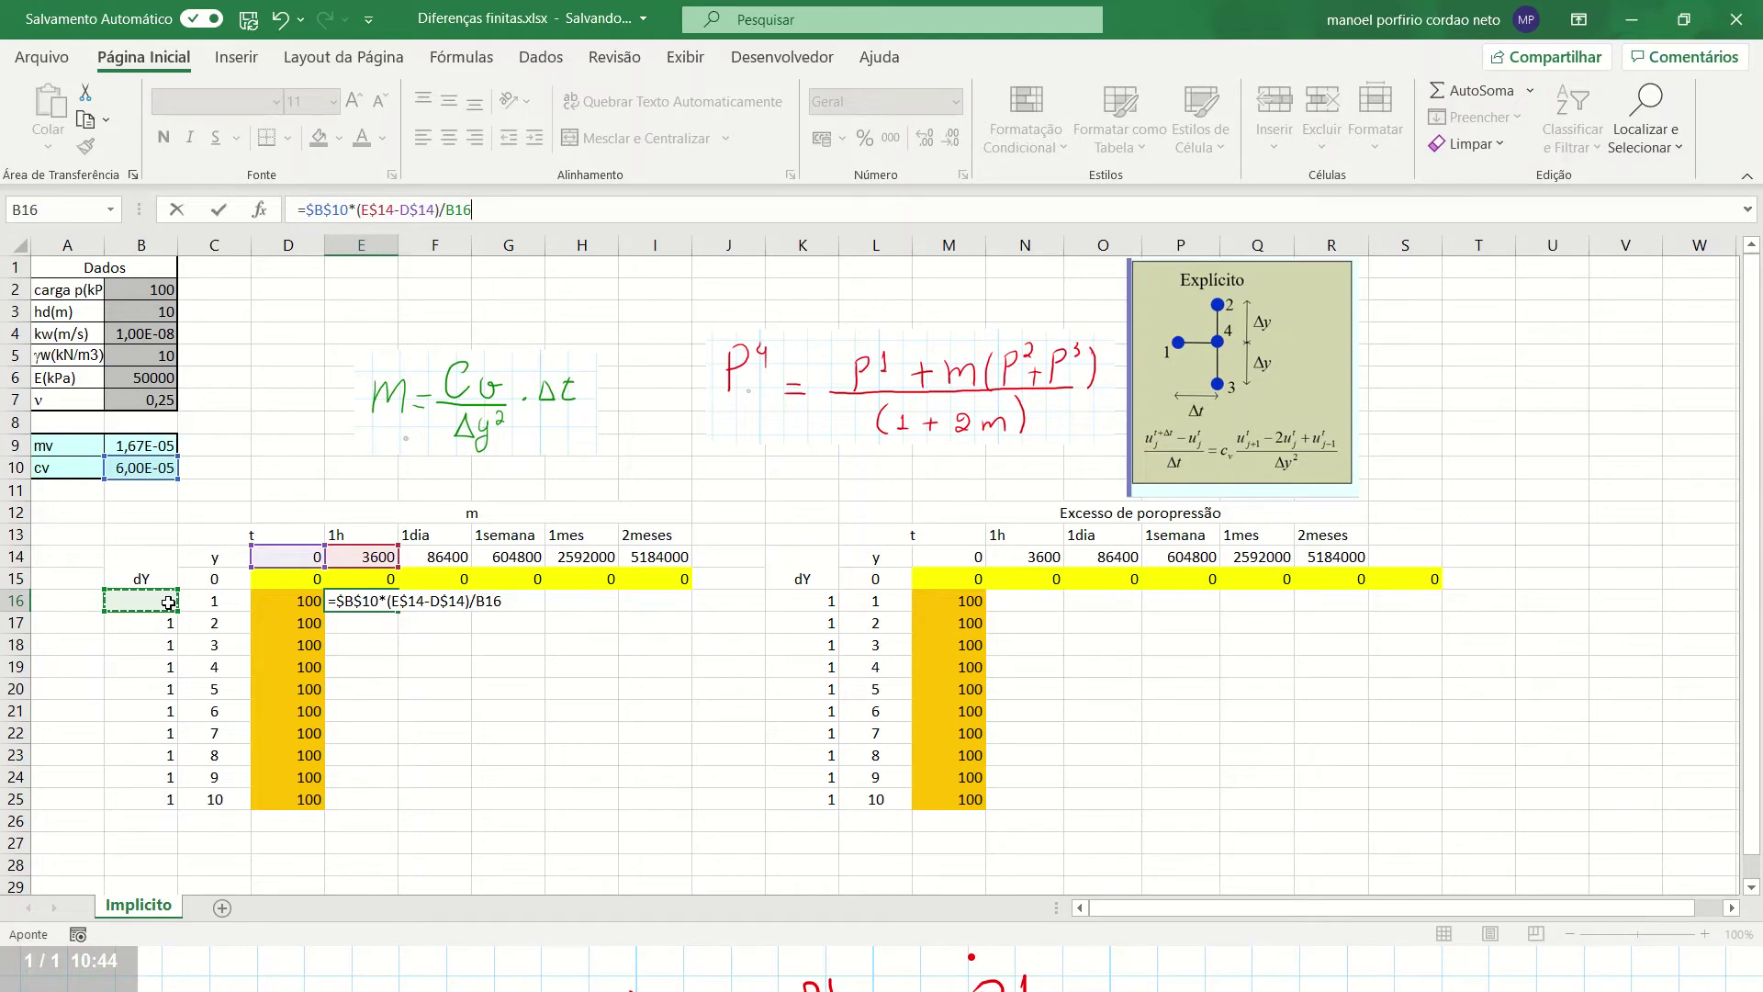
pyautogui.click(450, 209)
pyautogui.write('$')
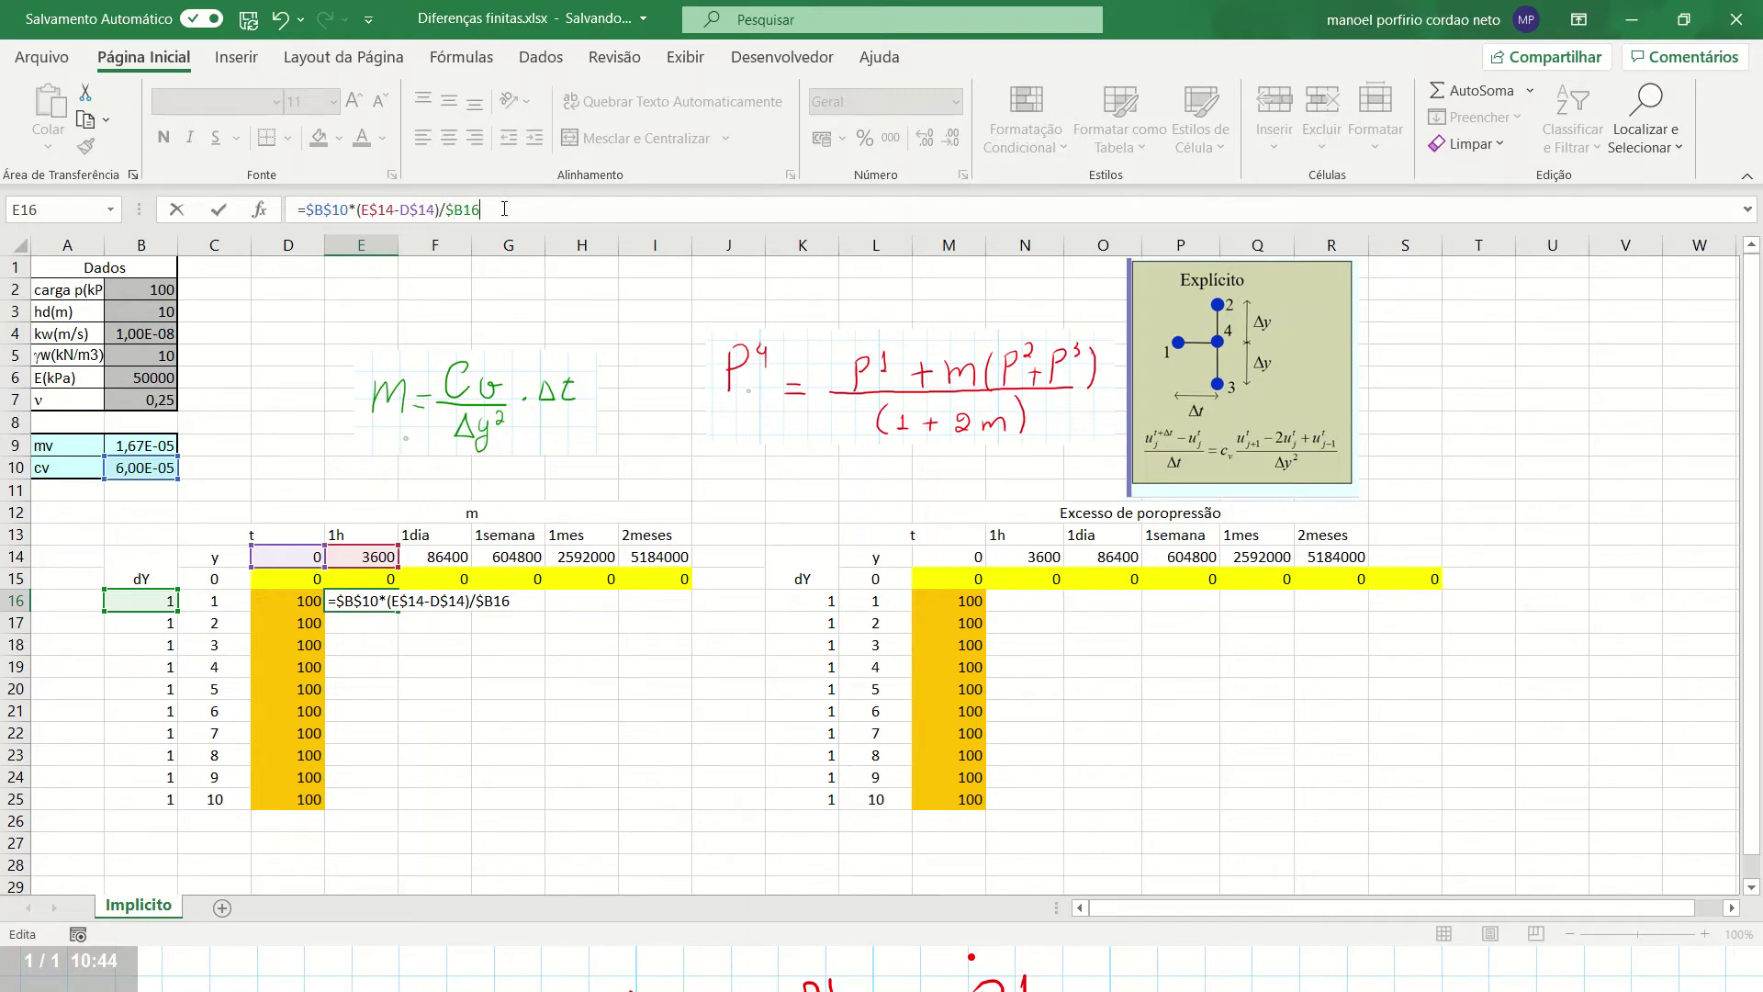
pyautogui.write('^')
pyautogui.write('^2')
pyautogui.press('Return')
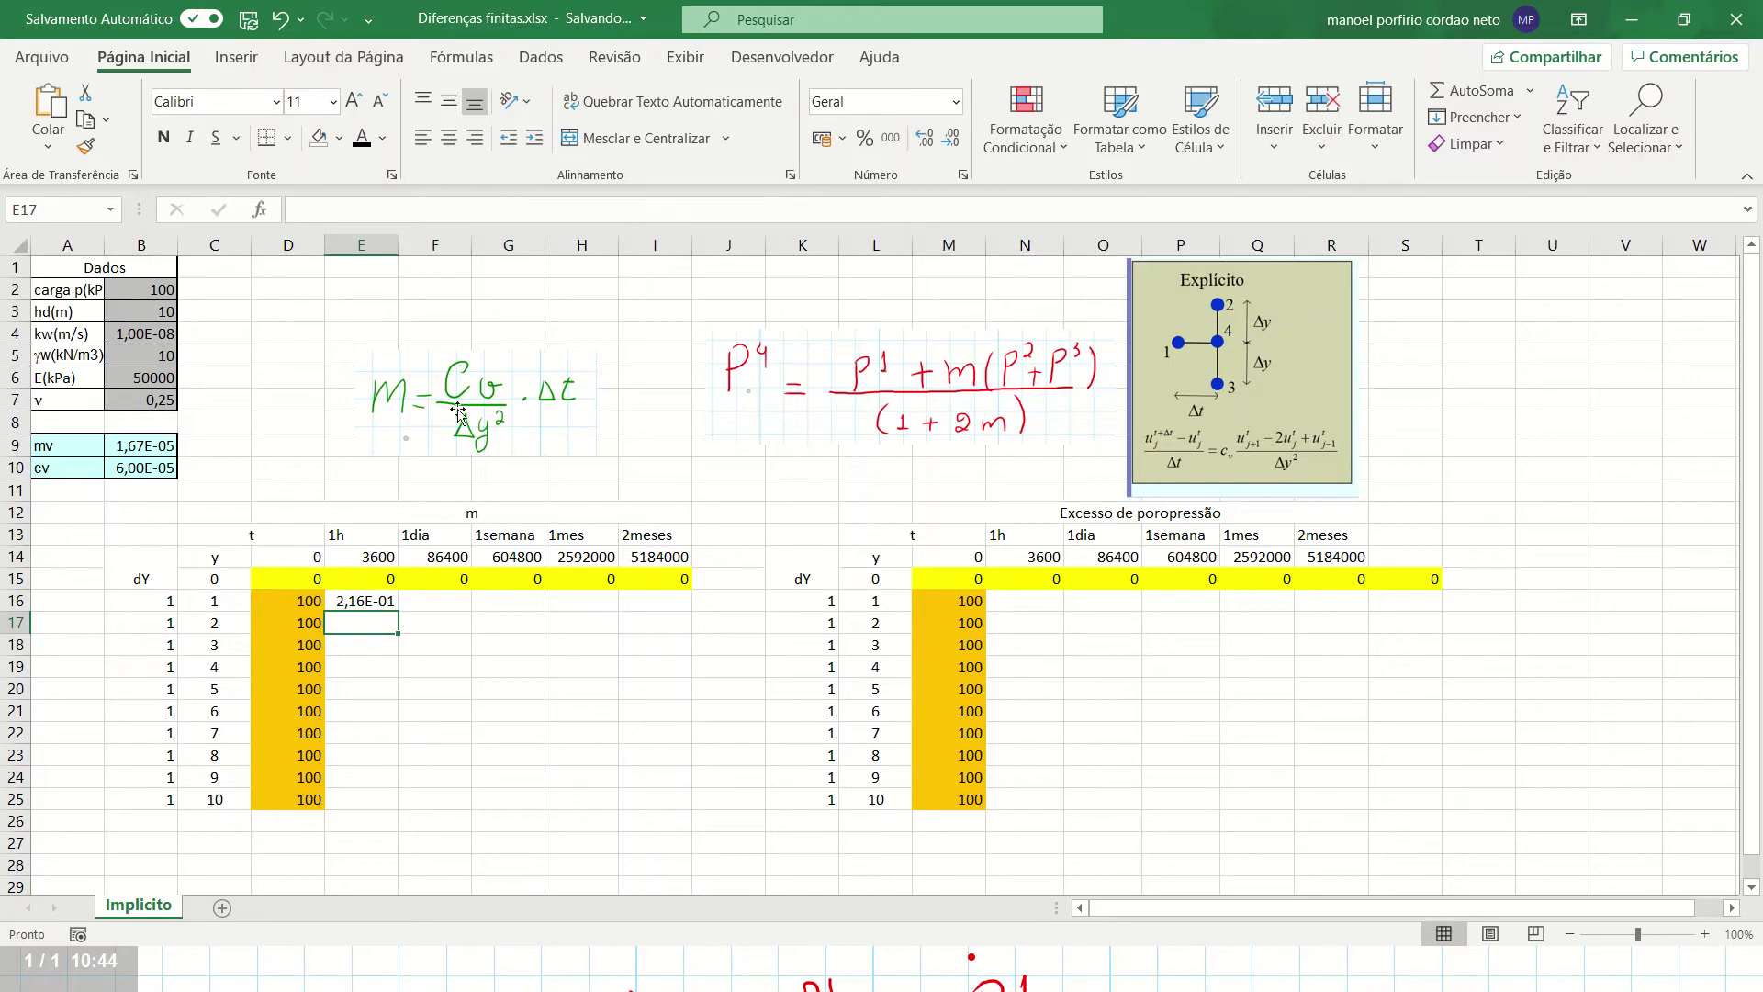
# Fill the m formula from E16 down the 1h column to E25
pyautogui.click(379, 601)
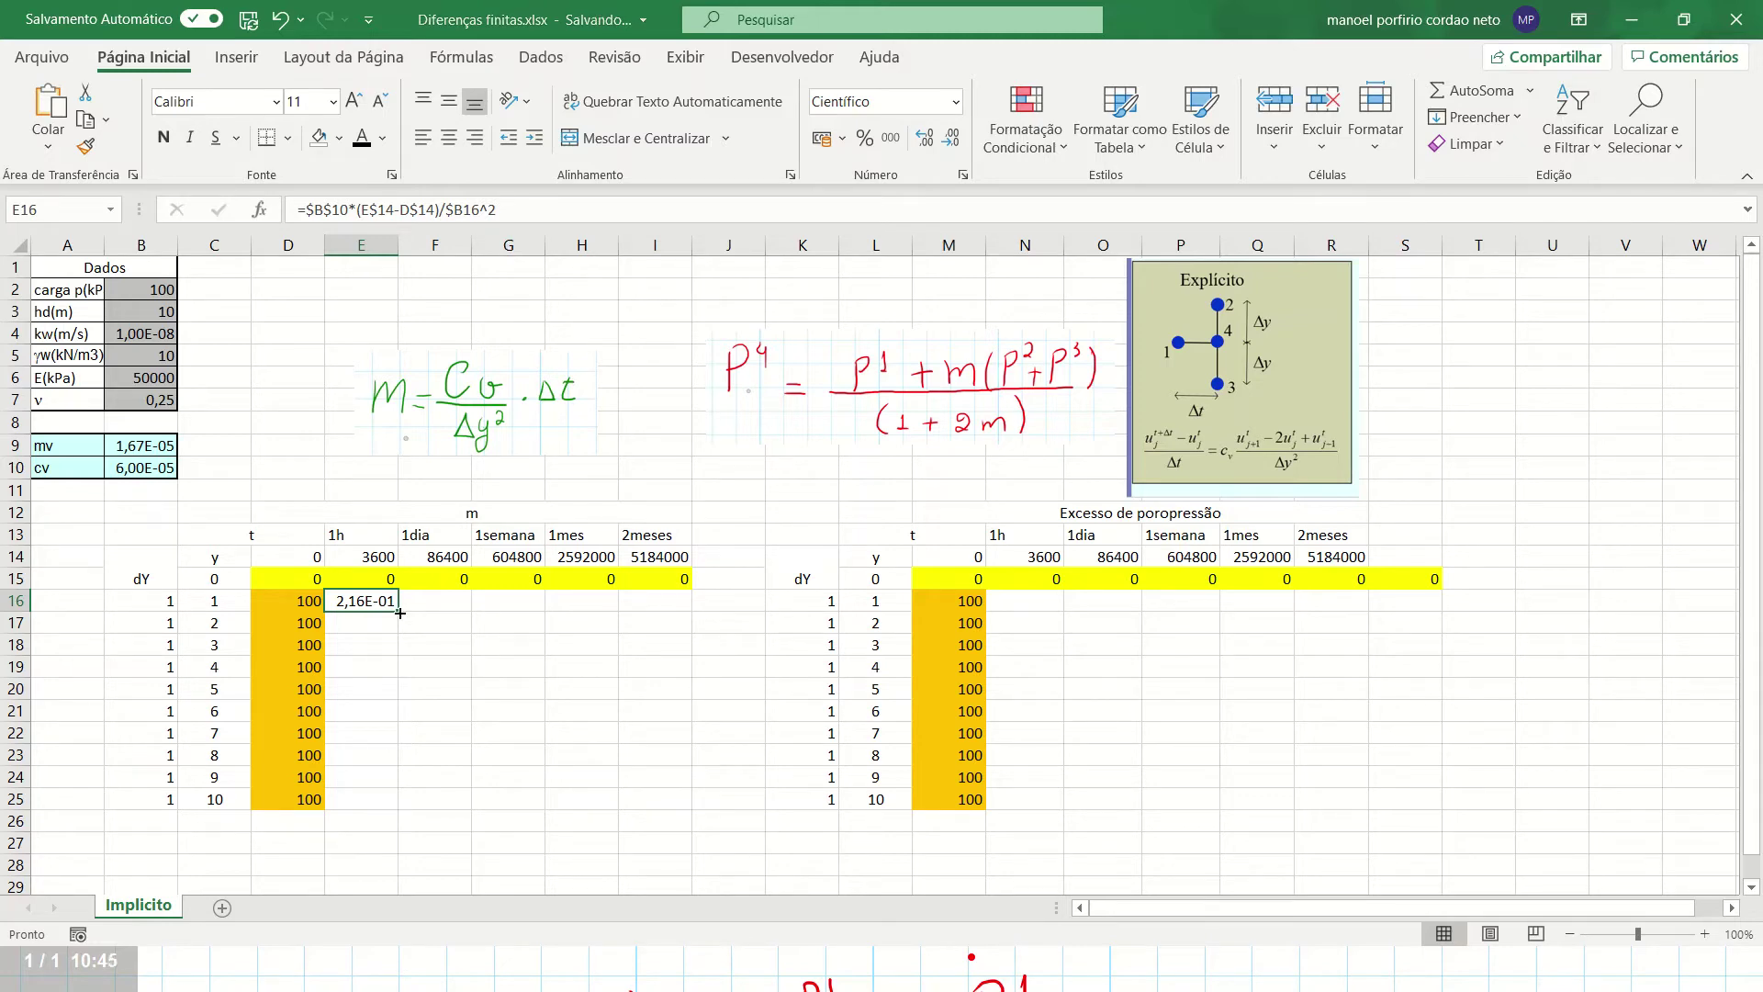
pyautogui.moveTo(400, 613); pyautogui.dragTo(404, 610)
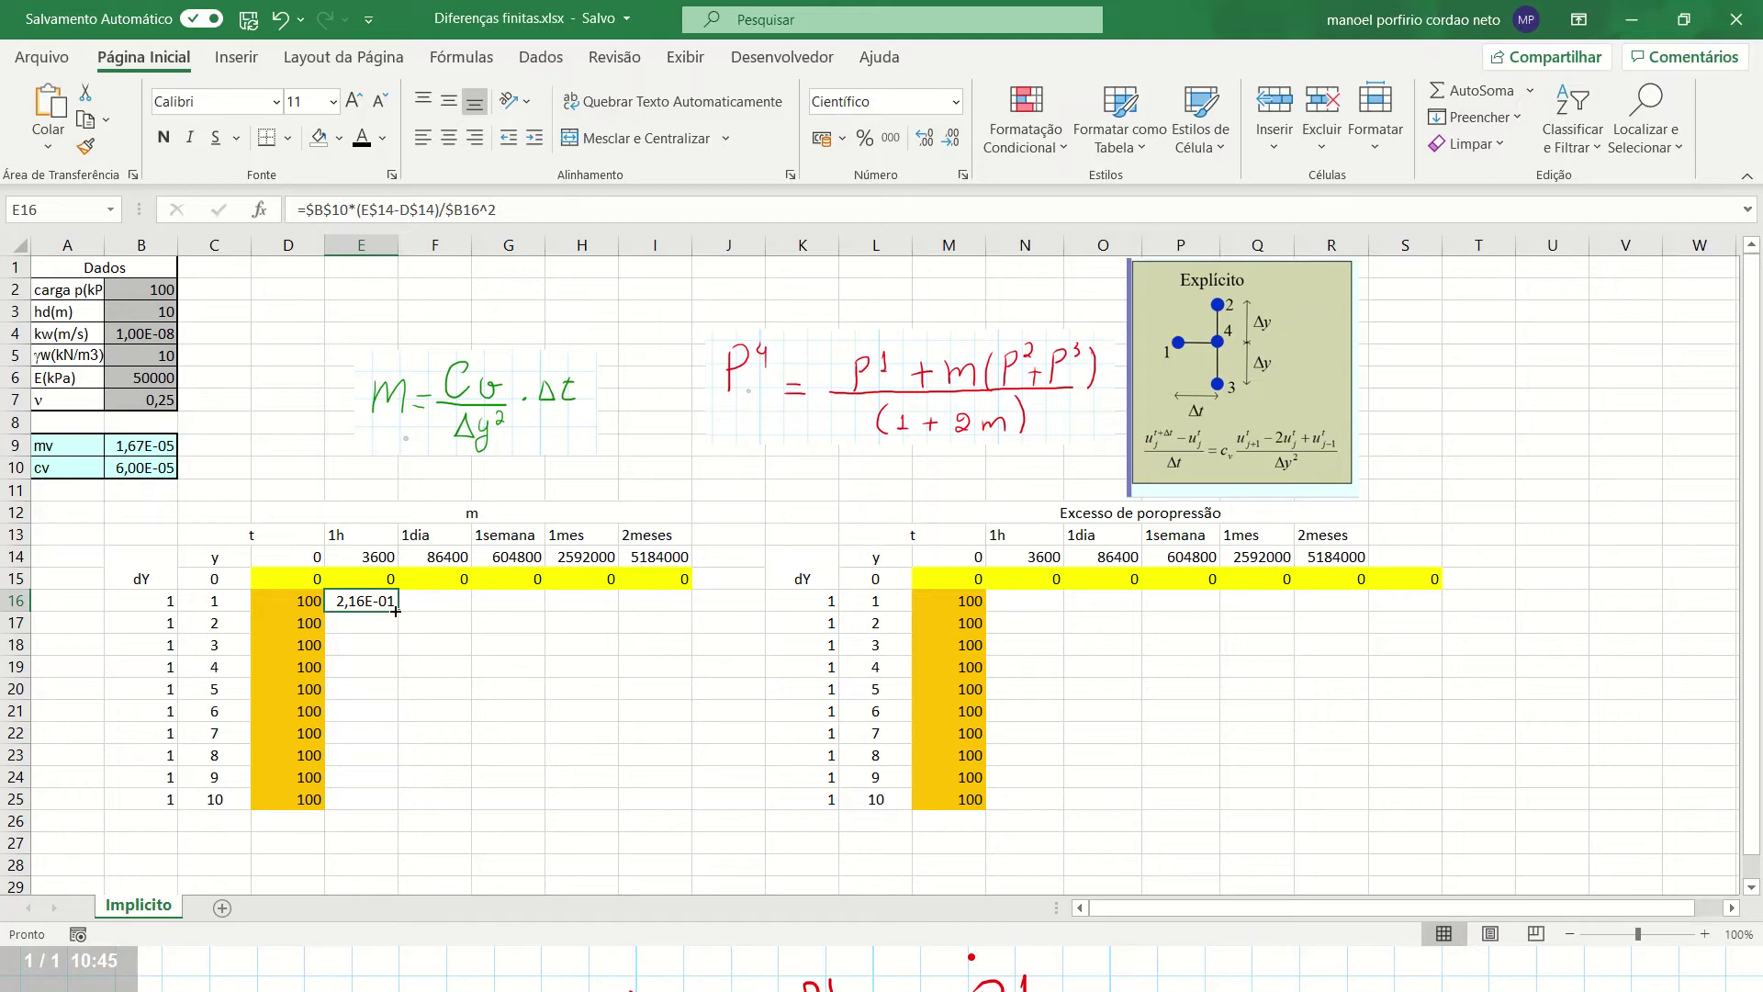
pyautogui.moveTo(395, 611); pyautogui.dragTo(379, 800)
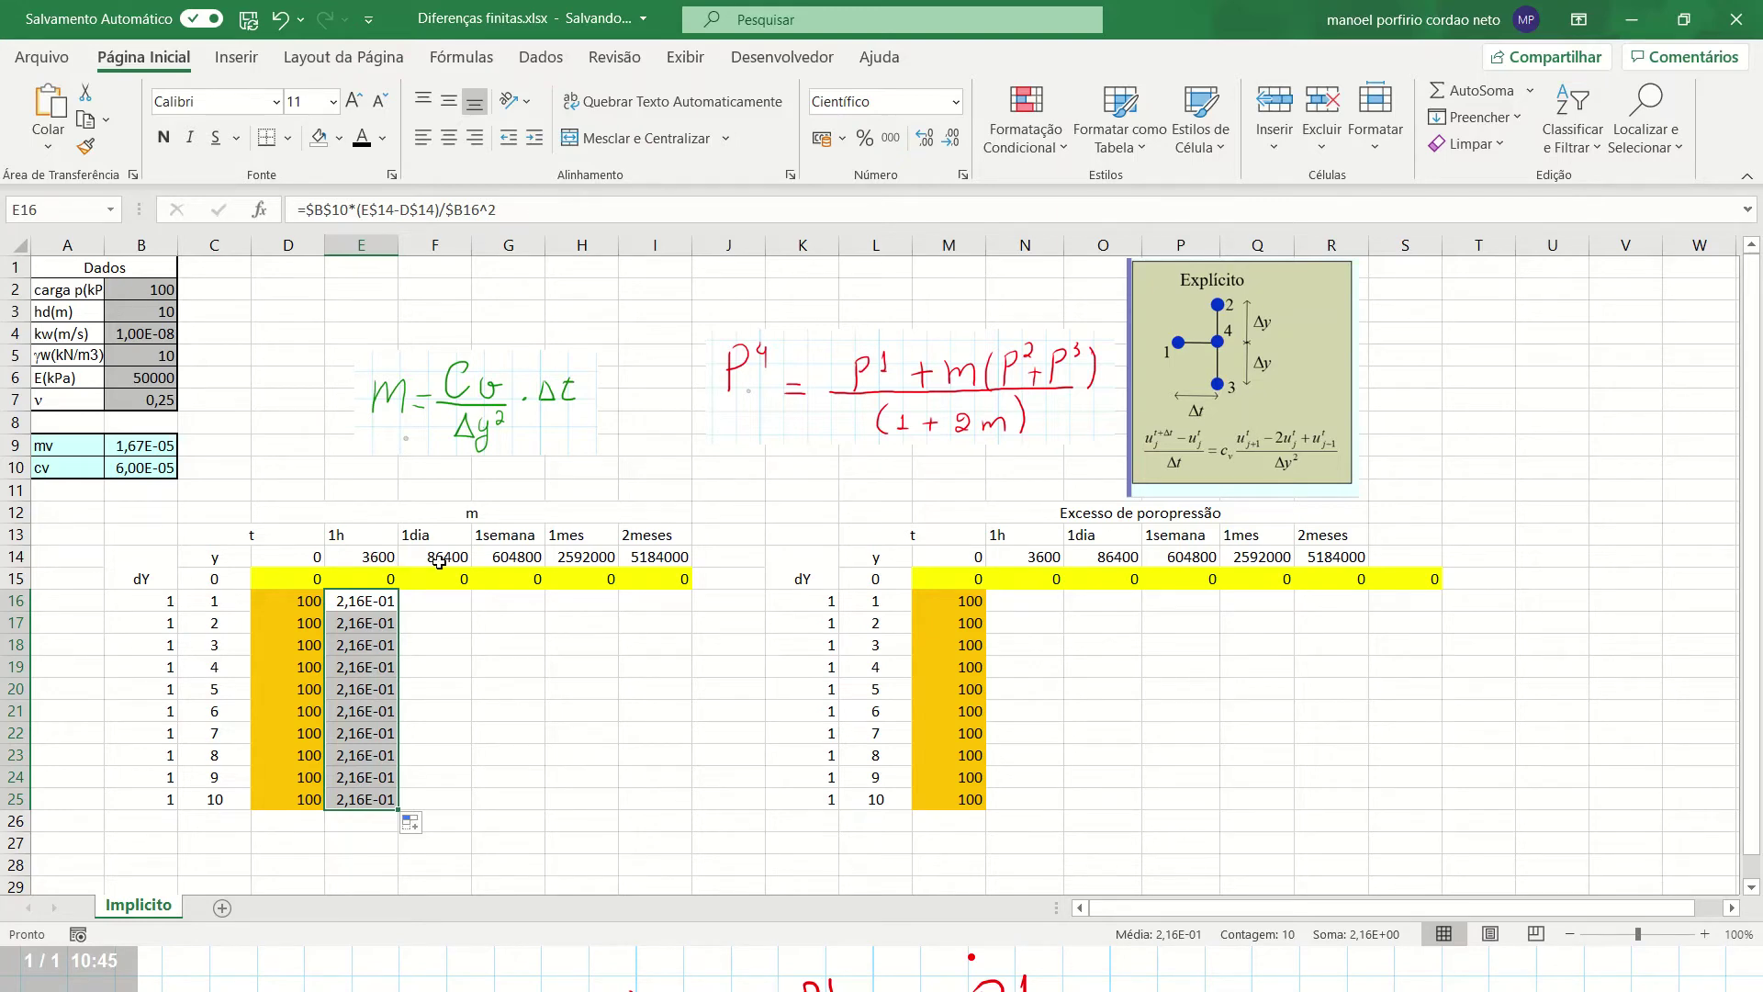
# Copy the m formula from E16 into F16, check its cell references, and fill it across and down through I25
pyautogui.click(368, 598)
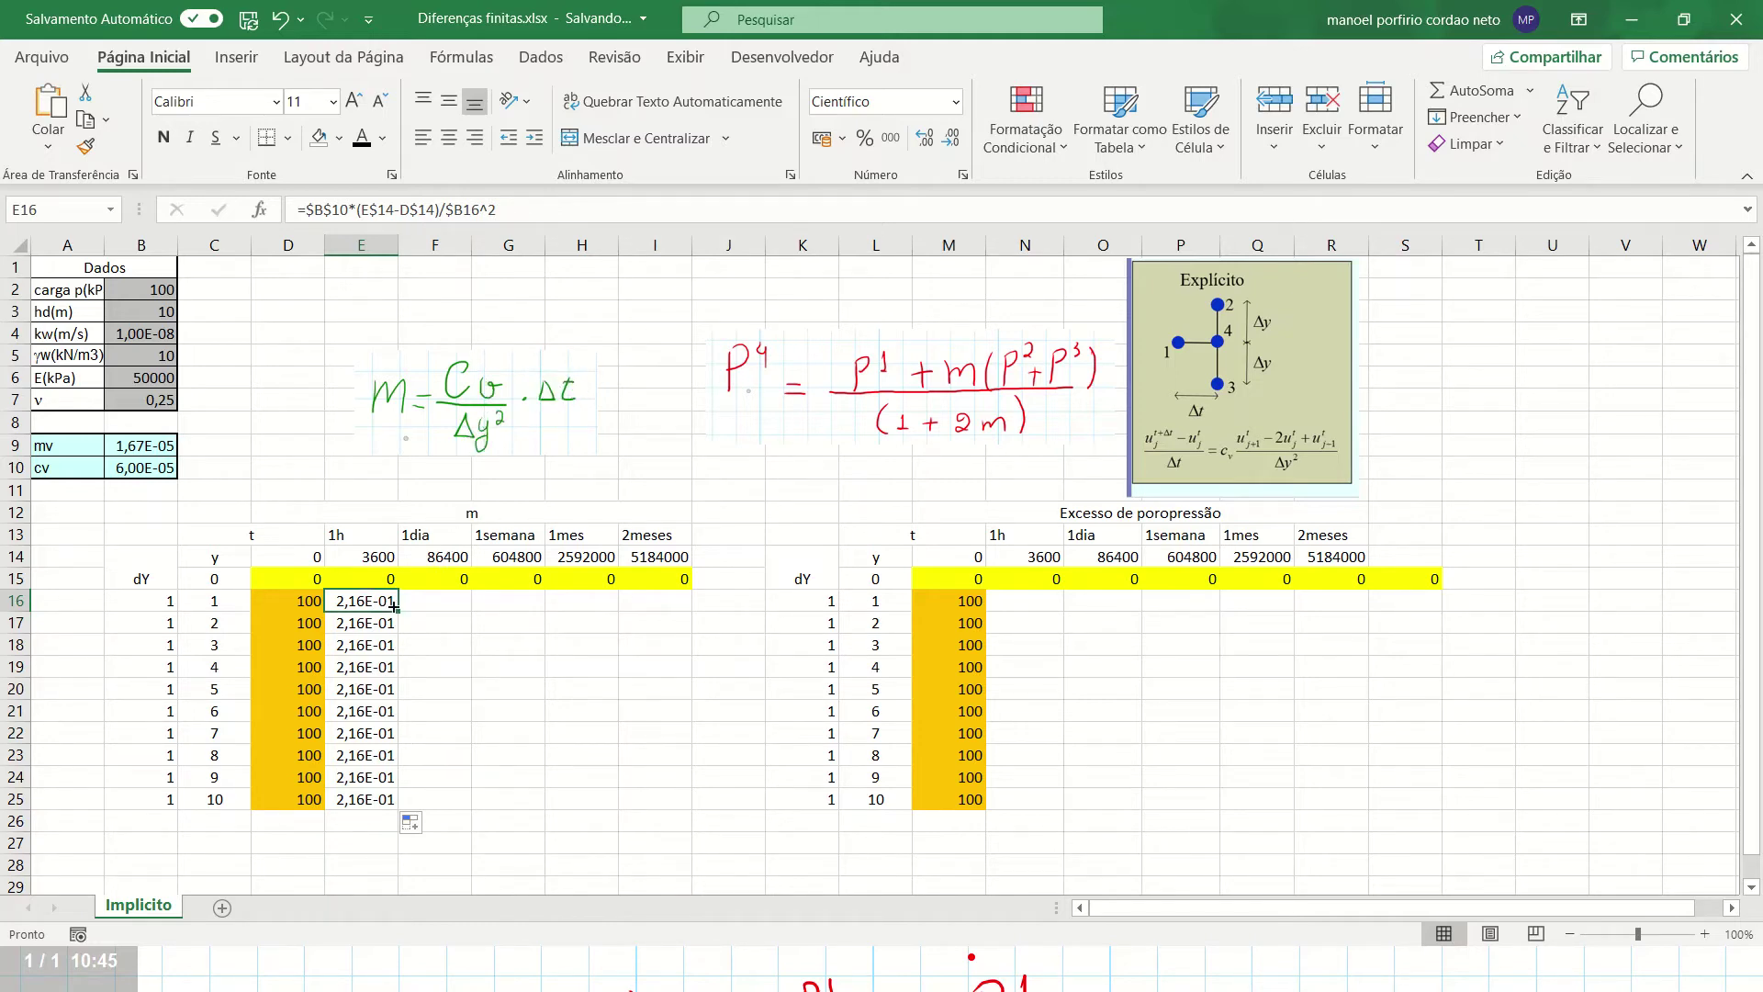
pyautogui.moveTo(394, 606); pyautogui.dragTo(455, 602)
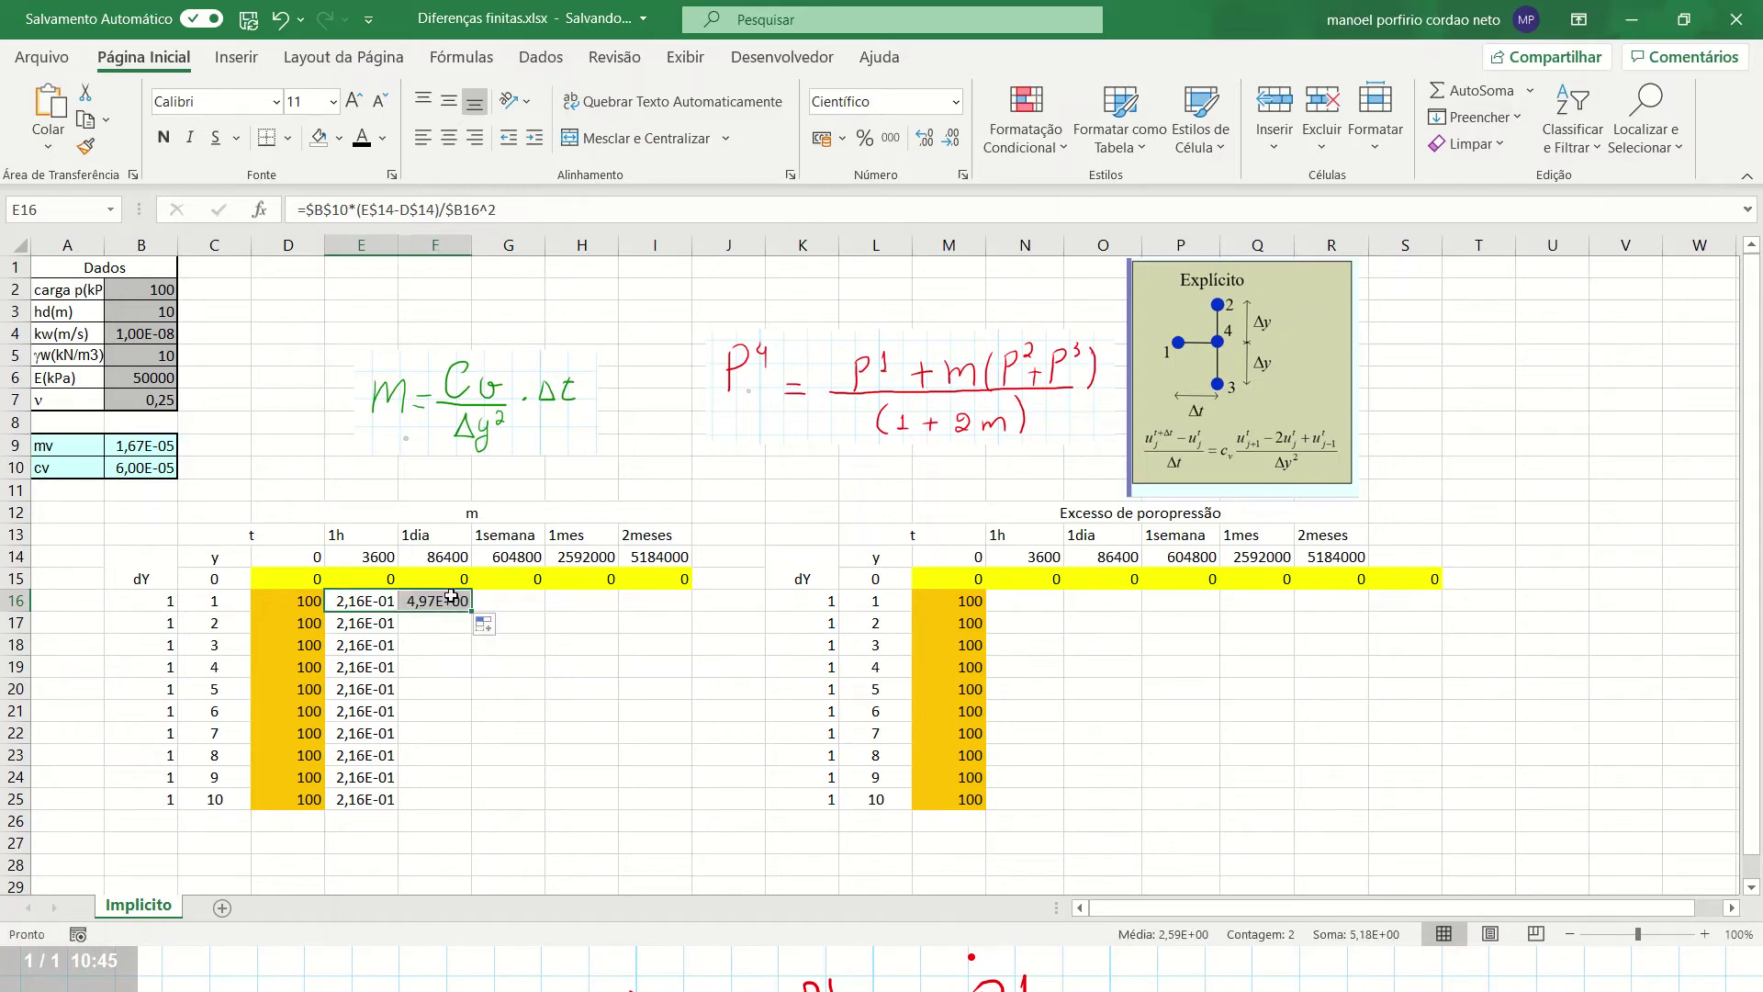
pyautogui.click(570, 209)
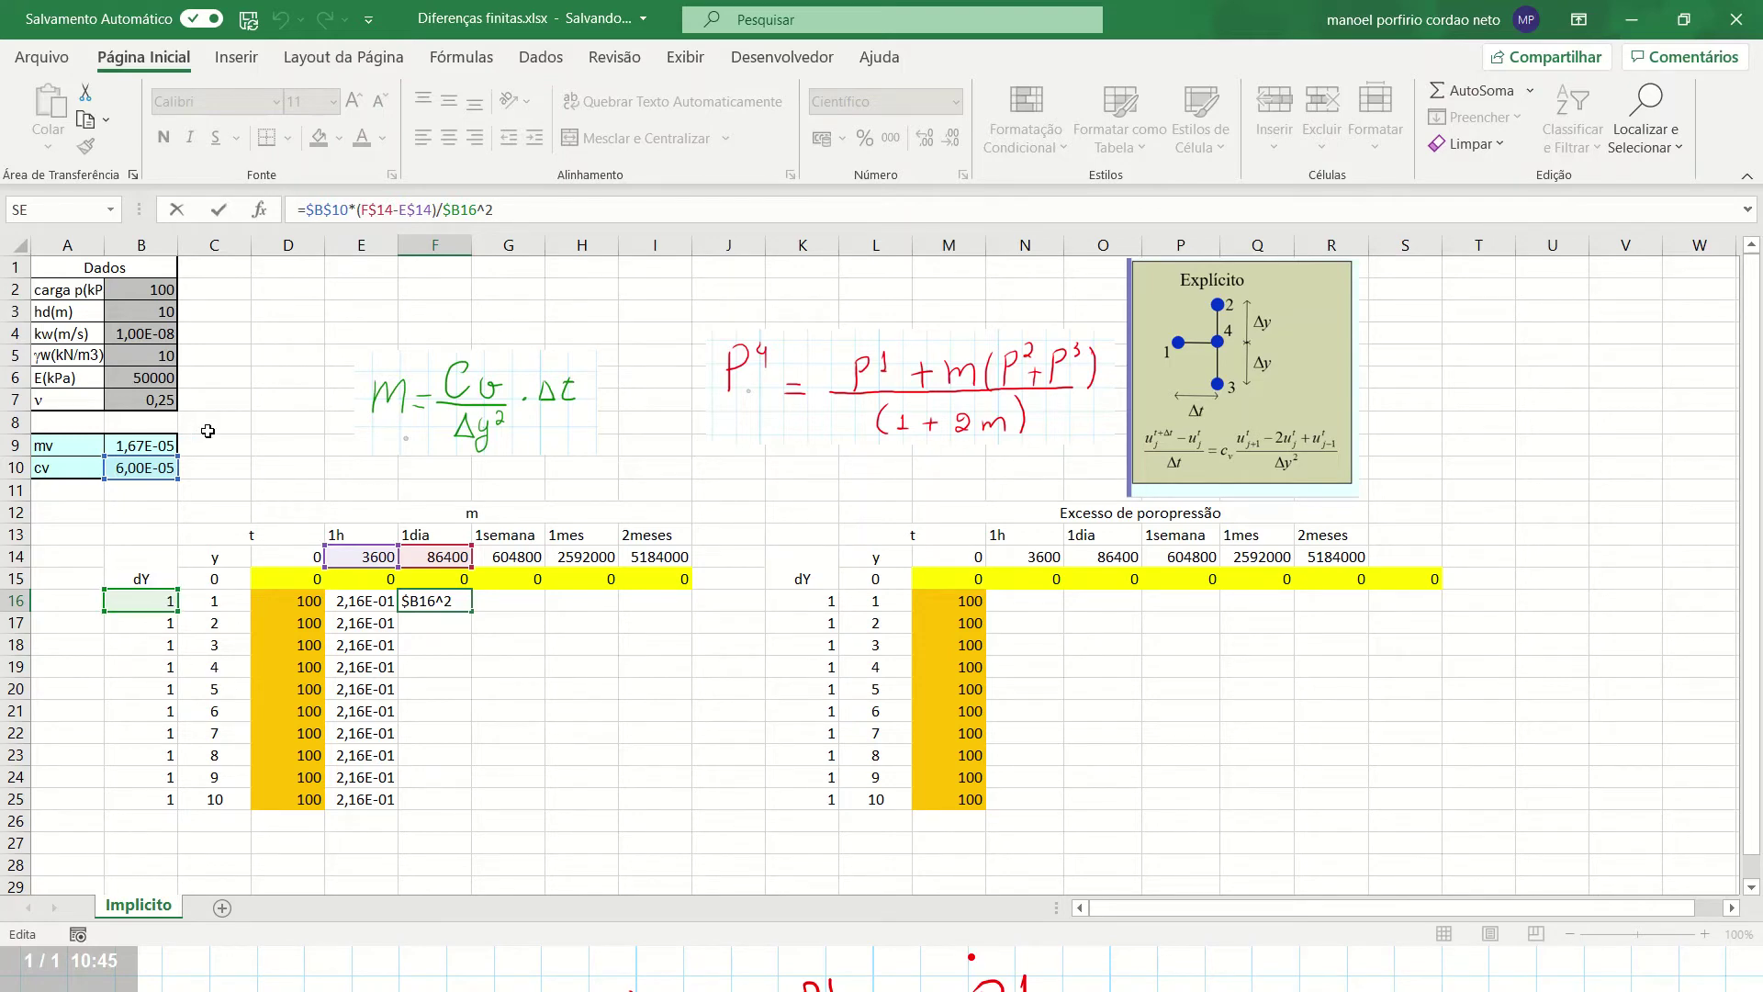
pyautogui.hotkey('ctrl', 'Return')
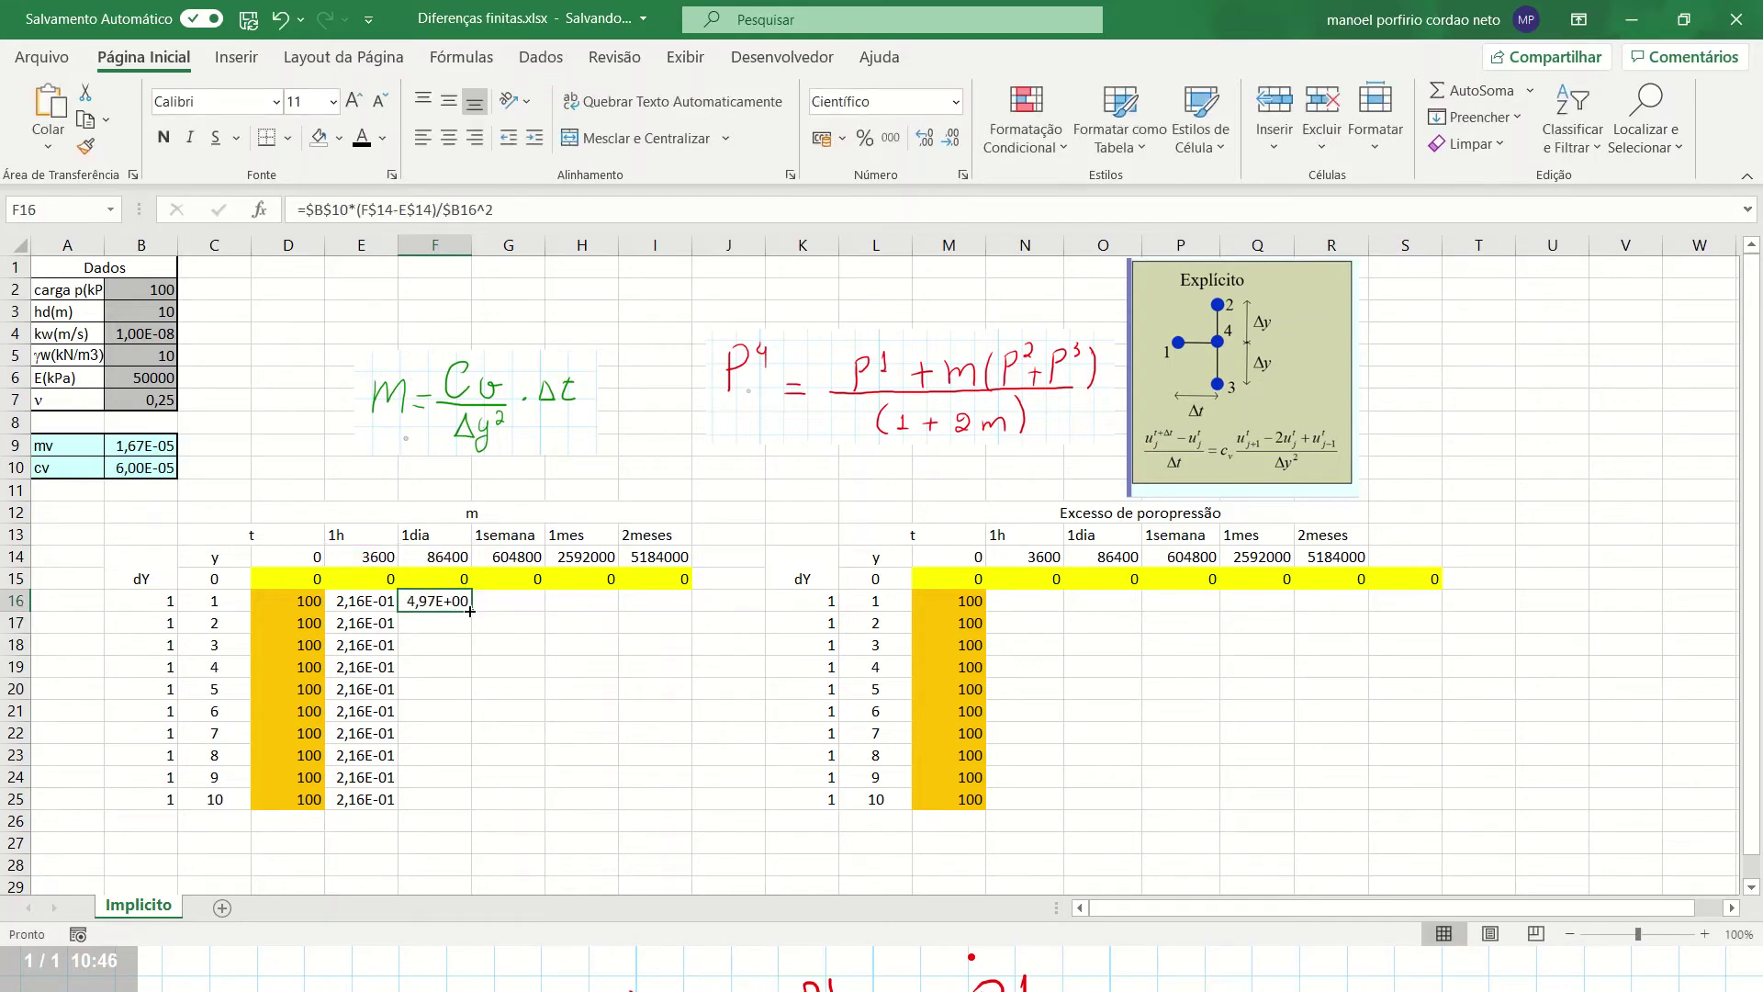
pyautogui.moveTo(469, 611); pyautogui.dragTo(669, 806)
# Change the number format of the m values in E16:I25 to General (Geral)
pyautogui.moveTo(684, 599); pyautogui.dragTo(394, 603)
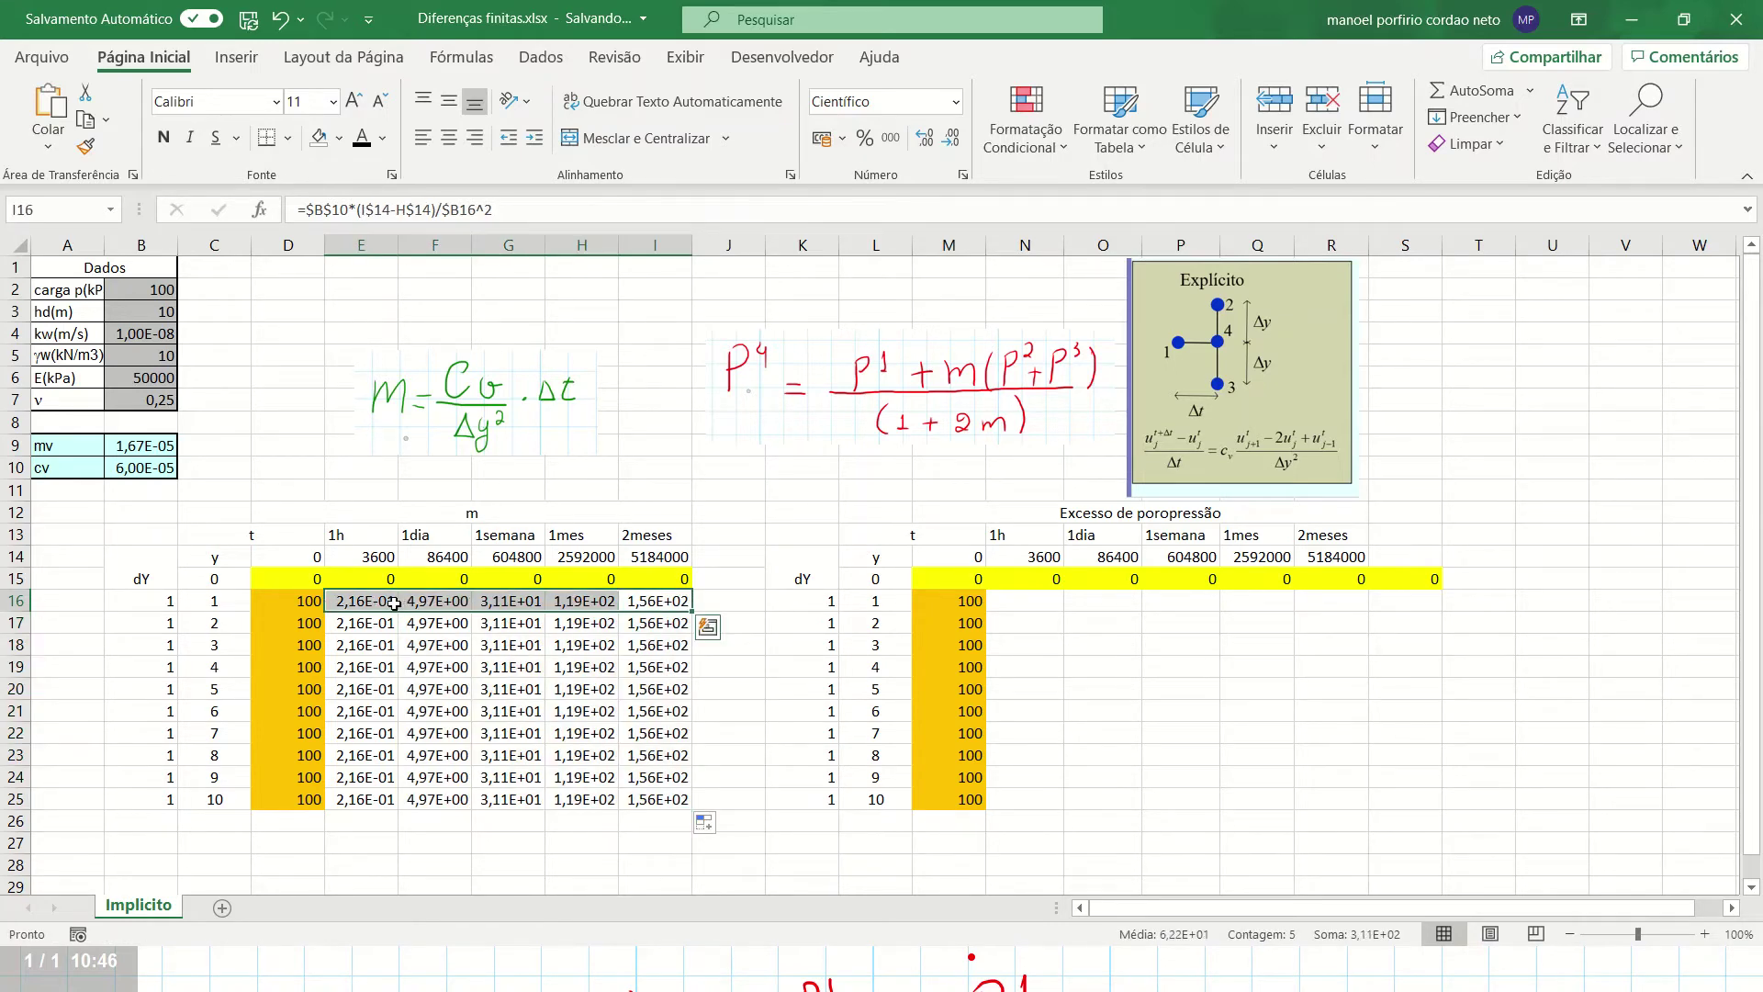
pyautogui.hotkey('ctrl', 'shift', 'Down')
pyautogui.moveTo(944, 136)
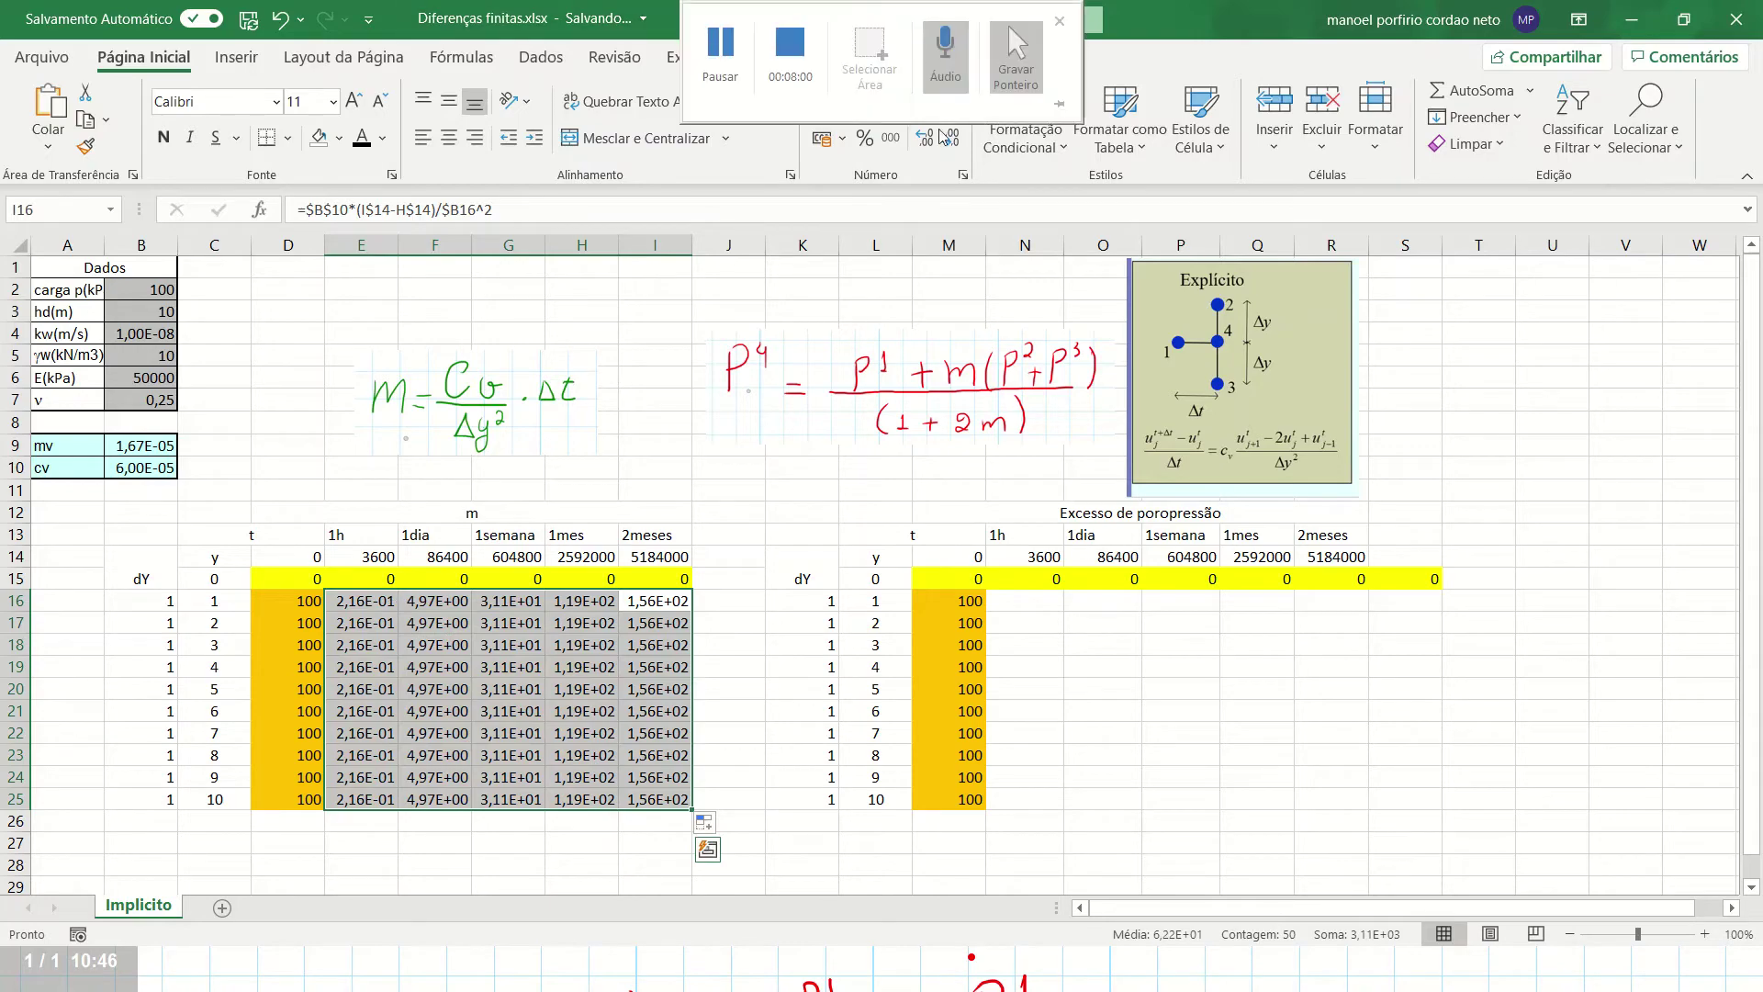
pyautogui.doubleClick(1182, 38)
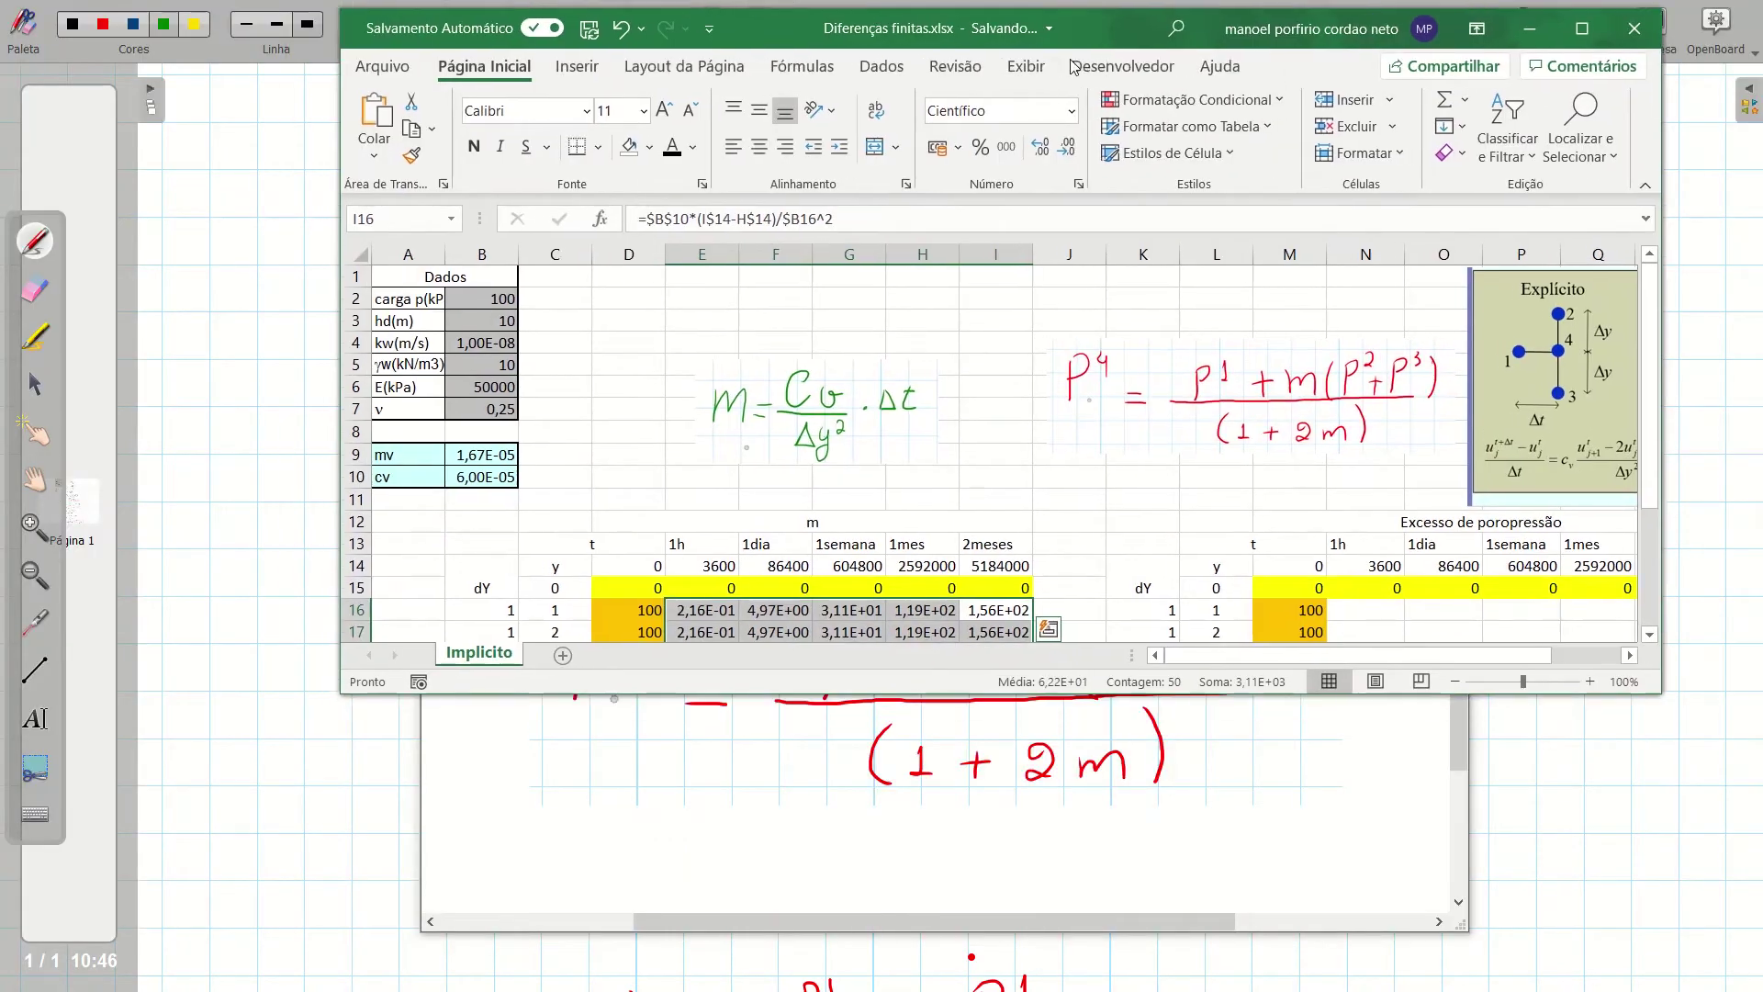
pyautogui.doubleClick(1089, 31)
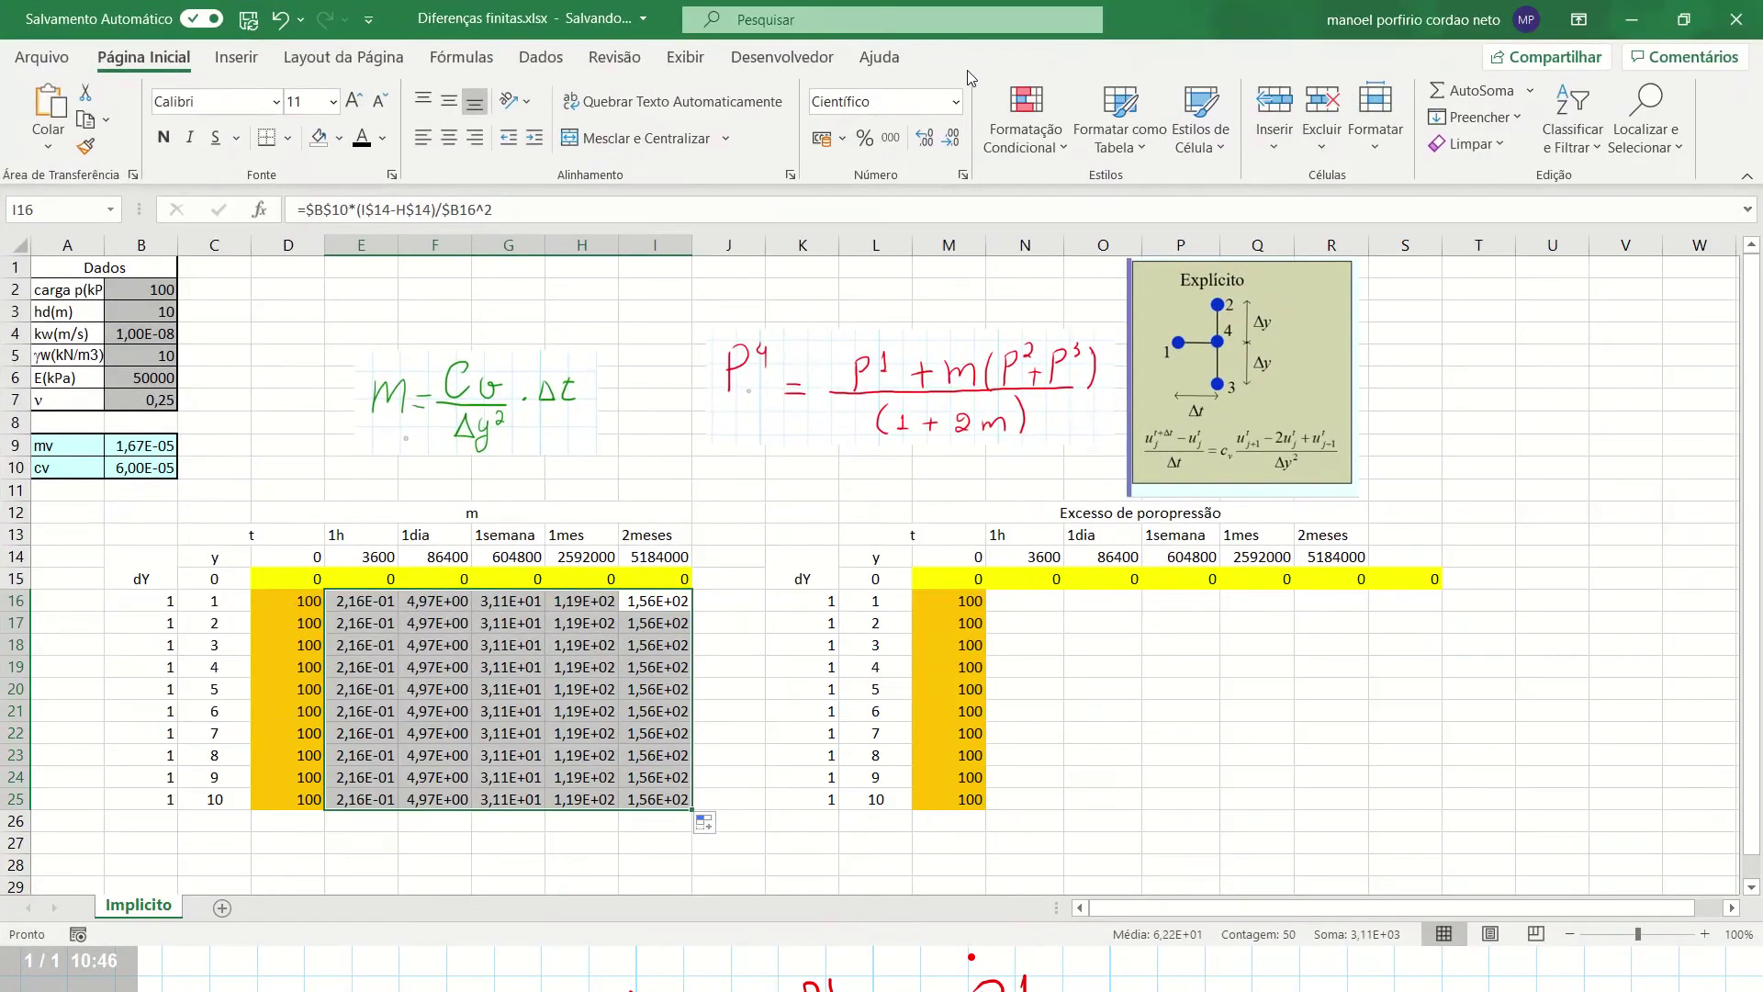
pyautogui.click(956, 101)
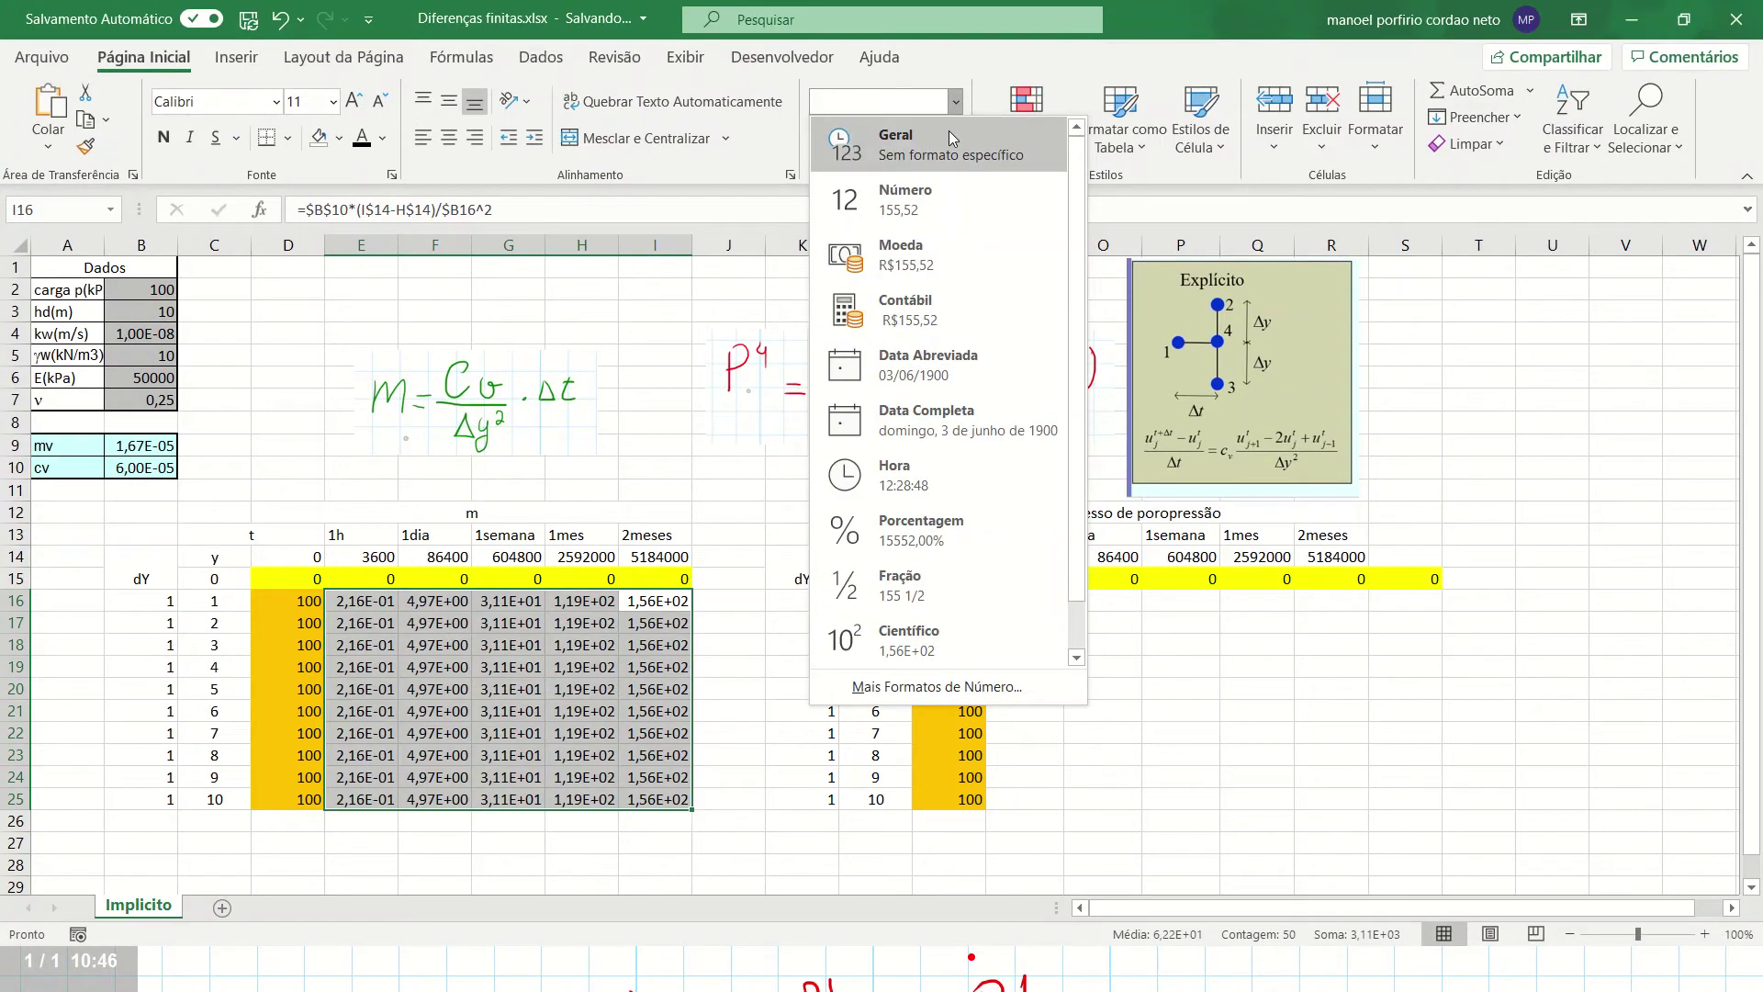
pyautogui.click(949, 138)
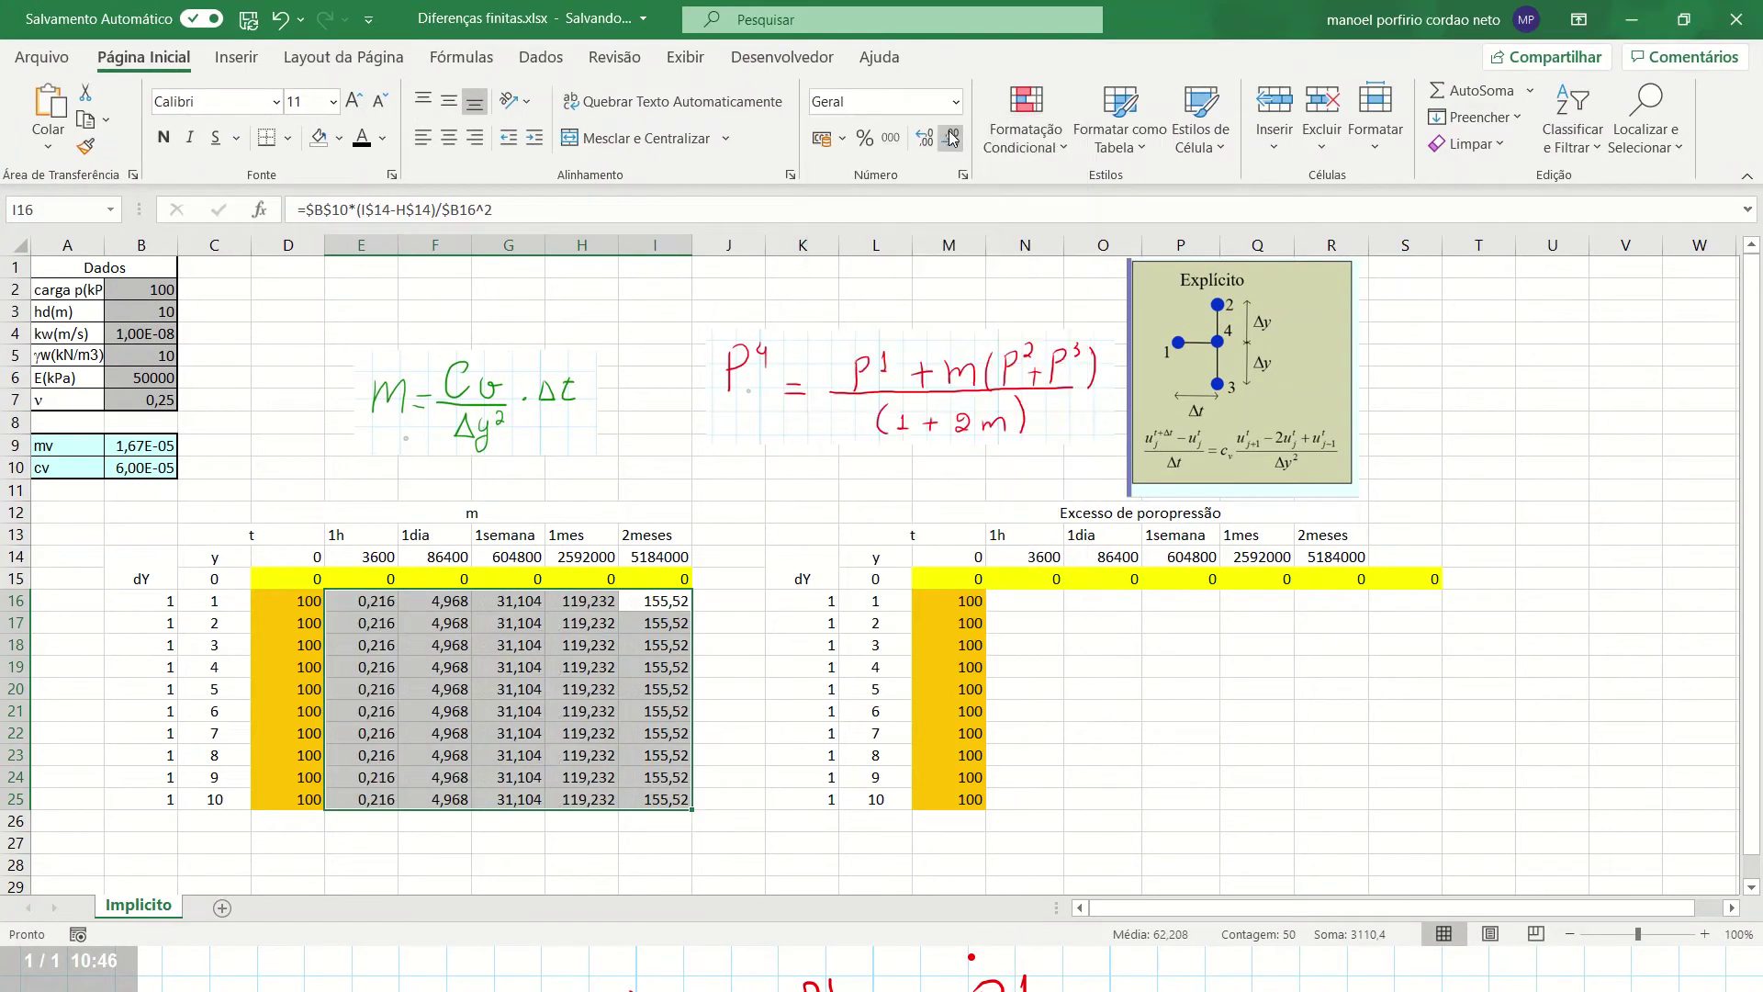
# Examine the m coefficients across row 16 for each time interval, including the 2meses time in I14
pyautogui.click(388, 596)
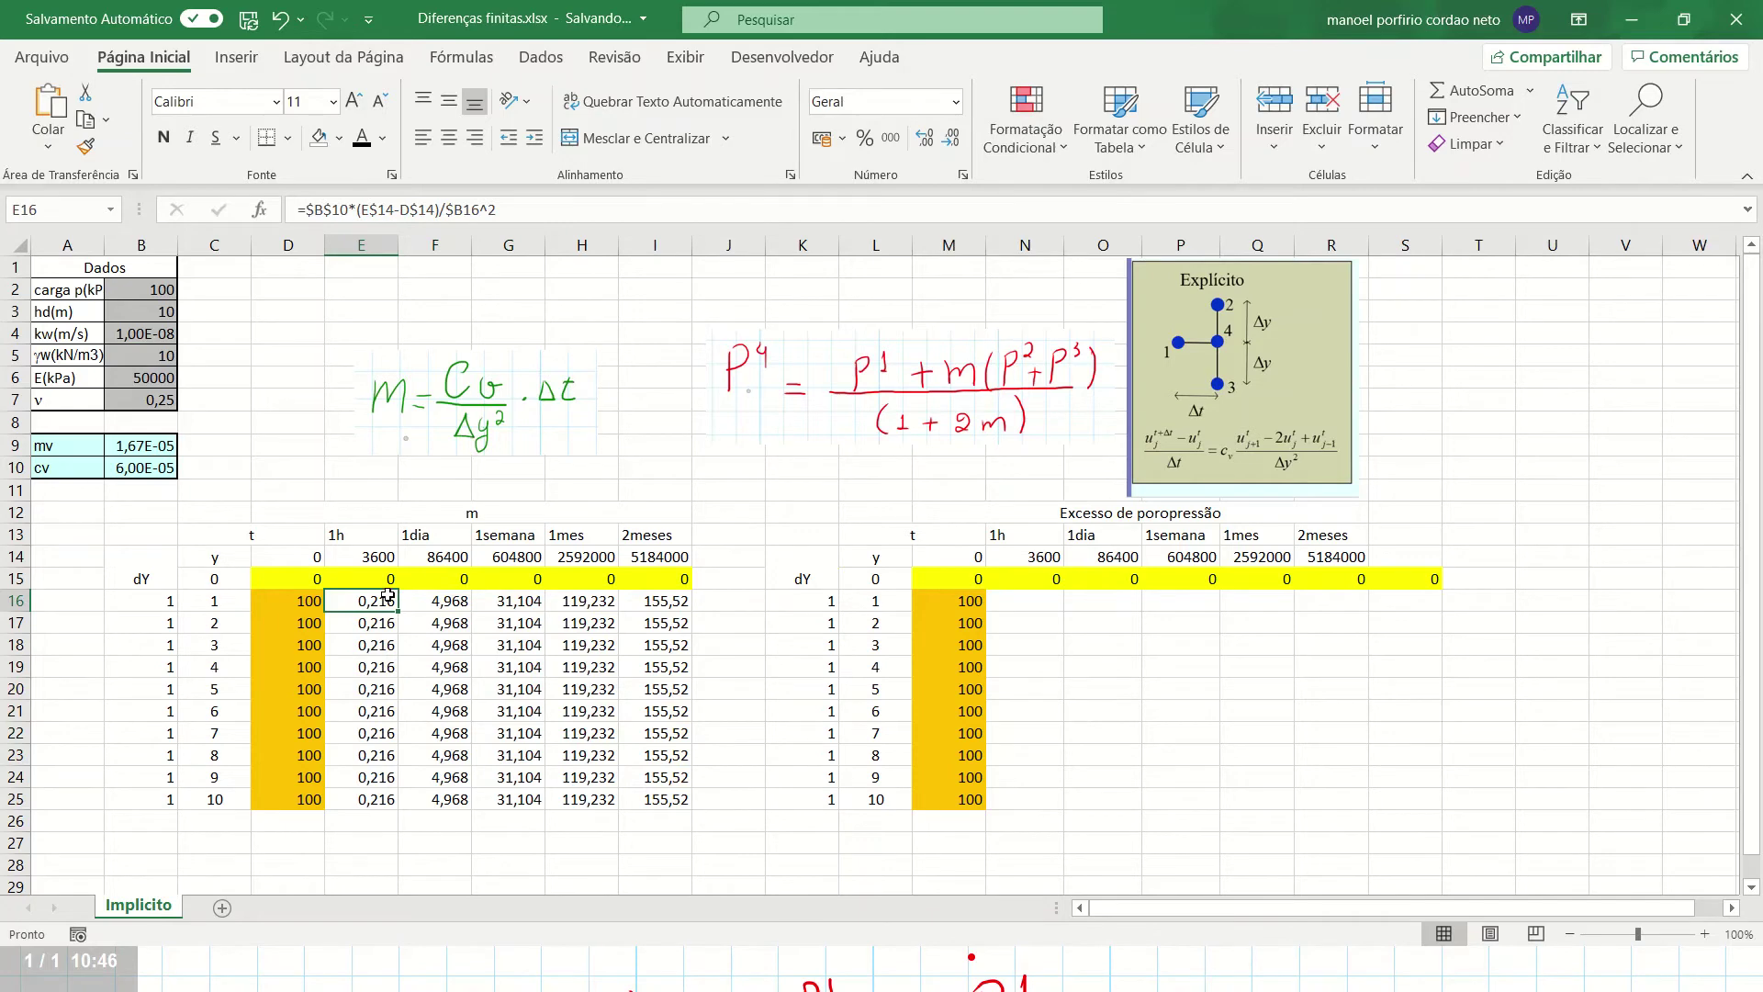
pyautogui.click(439, 610)
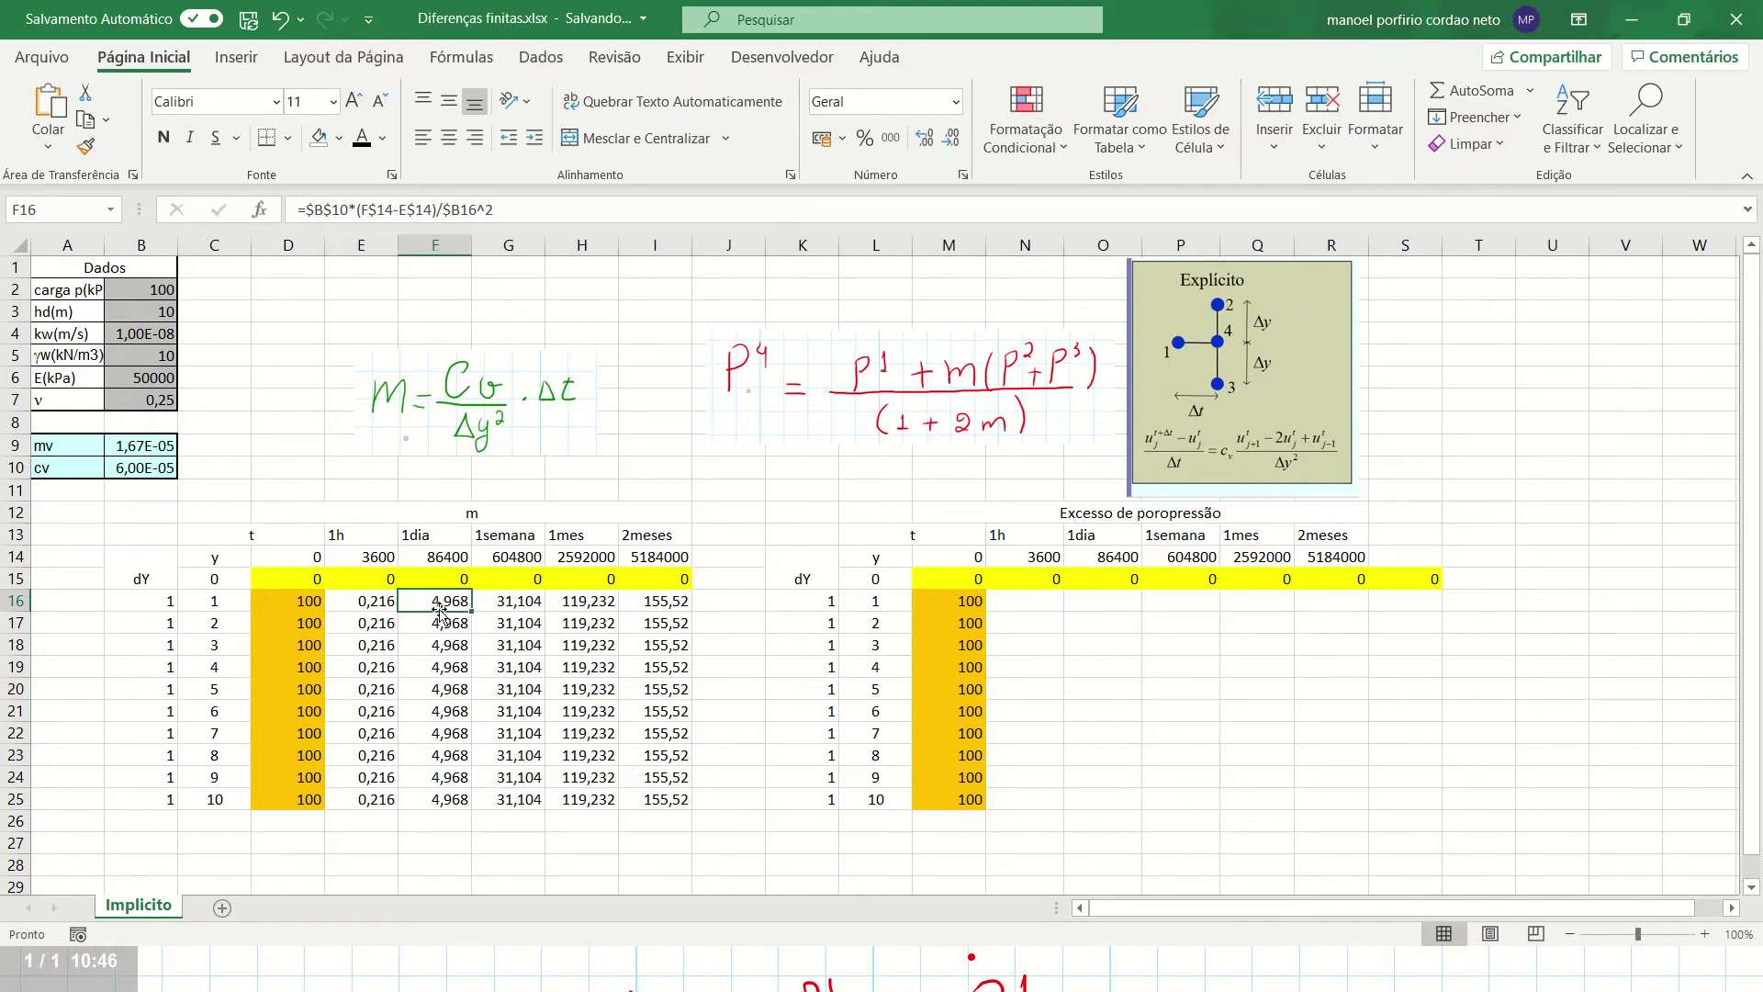
pyautogui.click(507, 609)
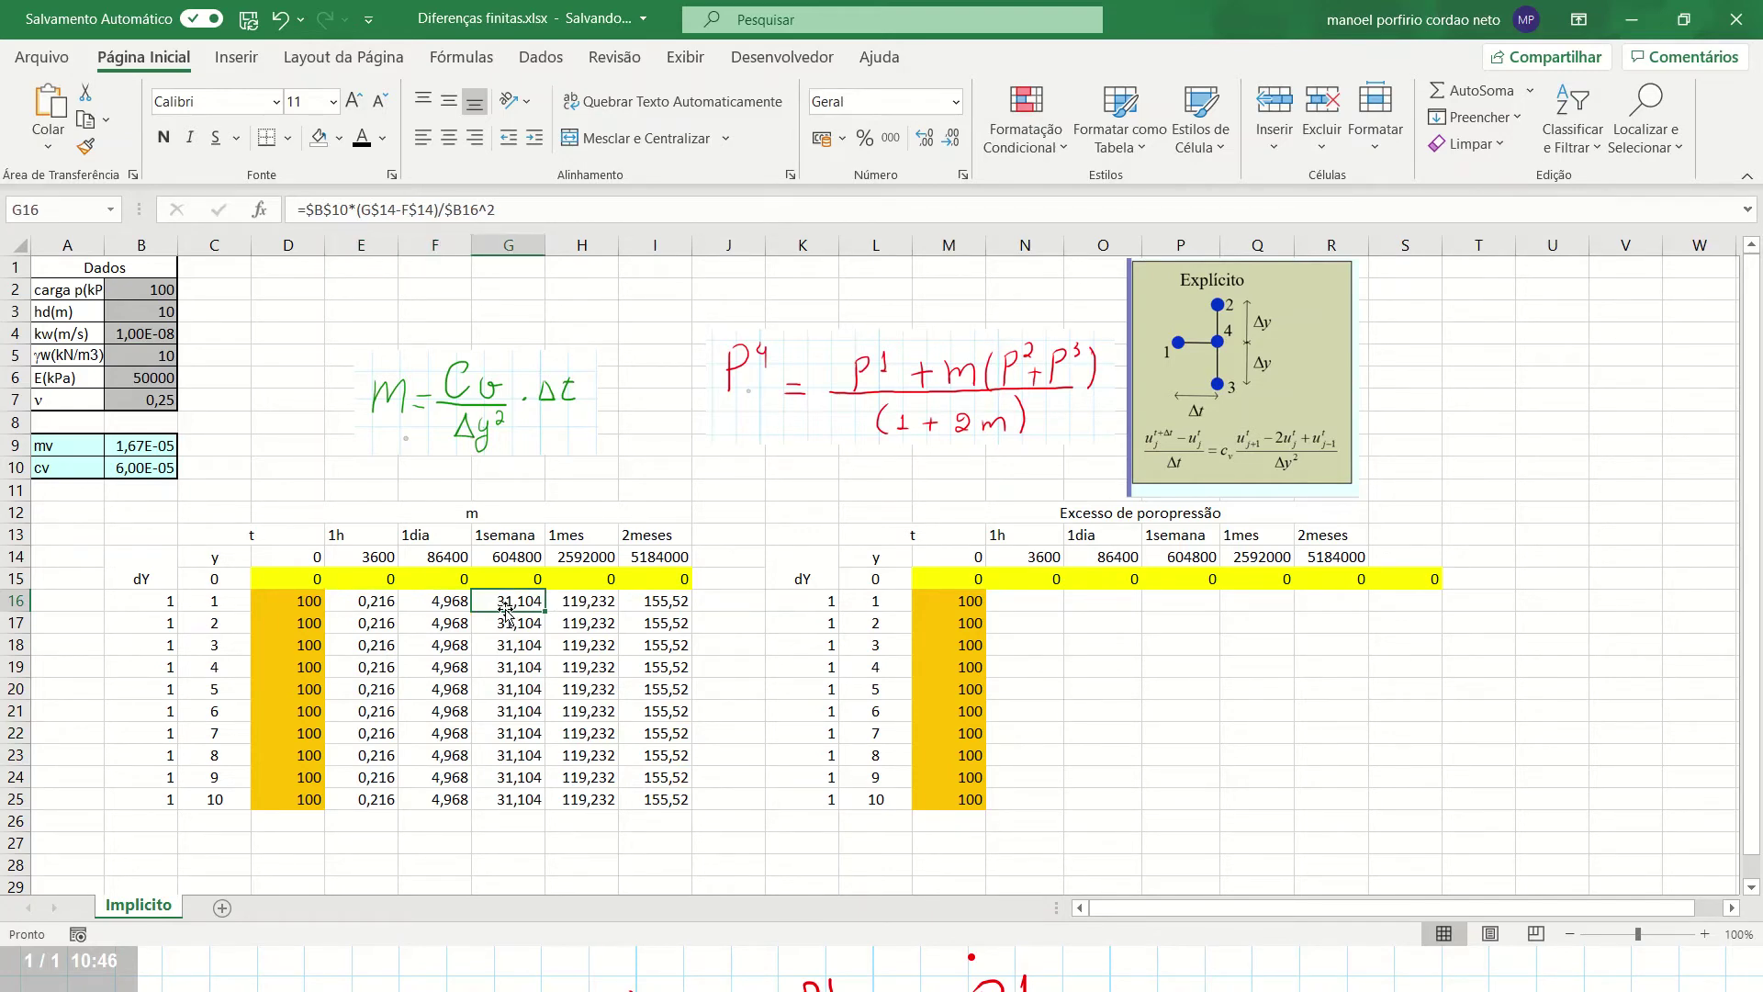
pyautogui.click(568, 611)
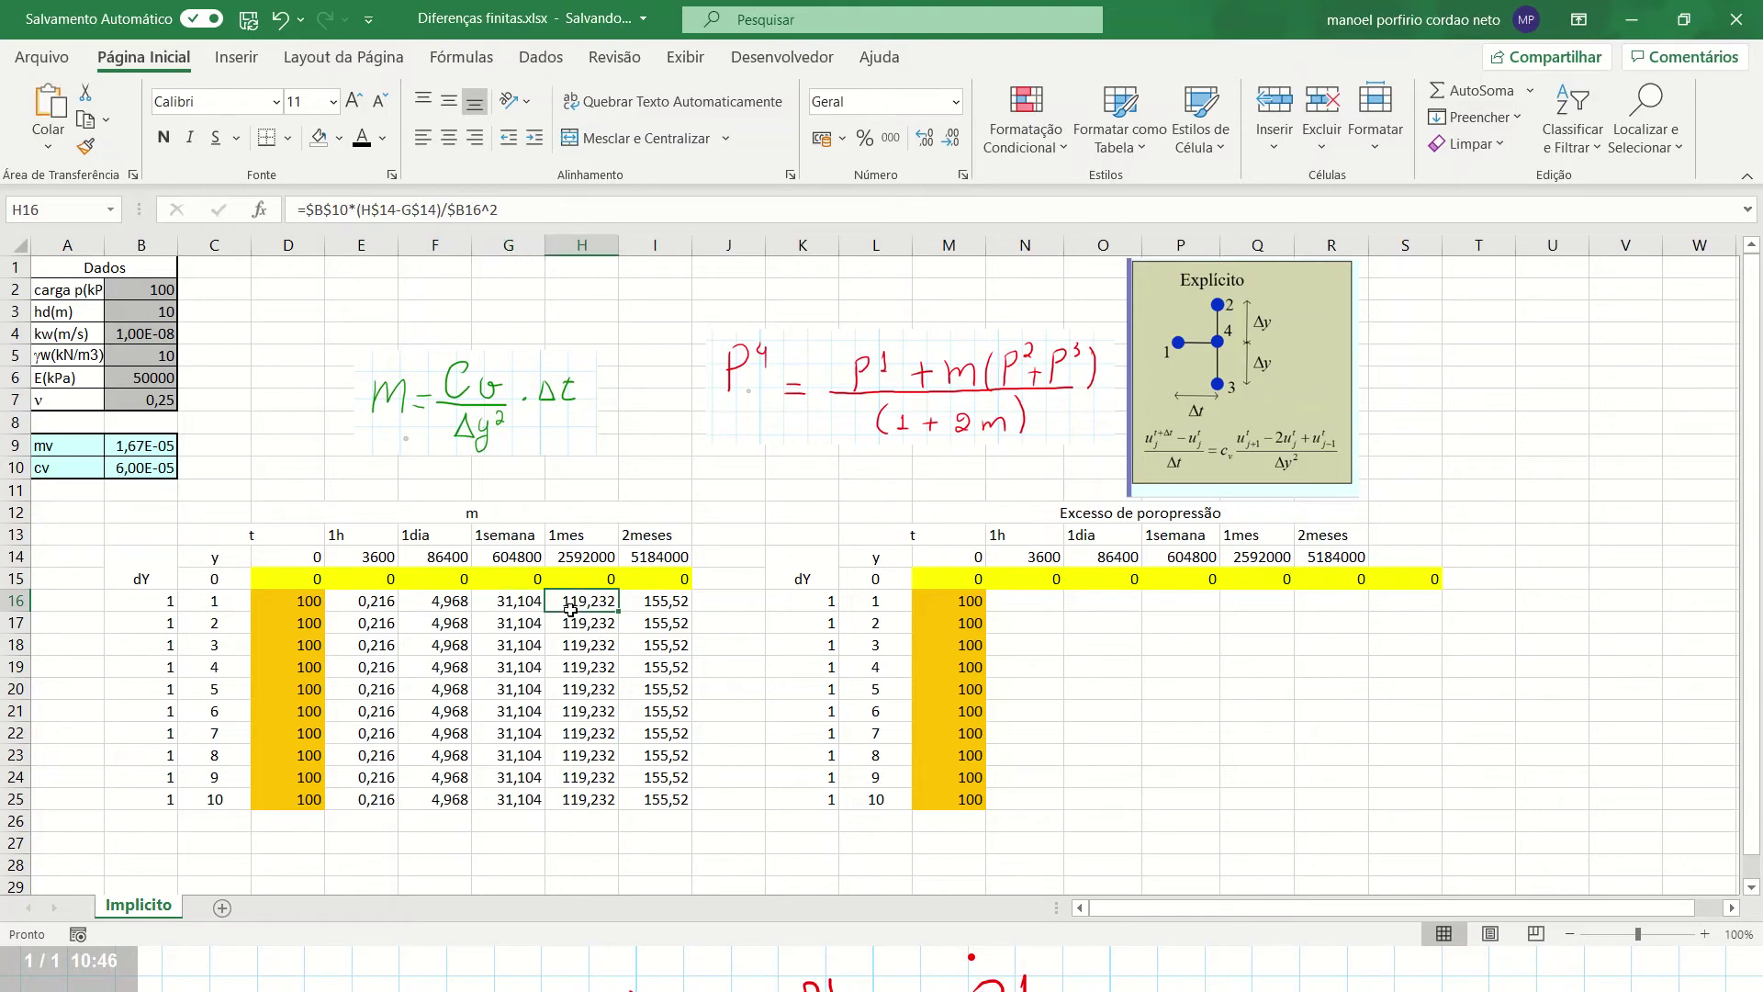
pyautogui.click(649, 609)
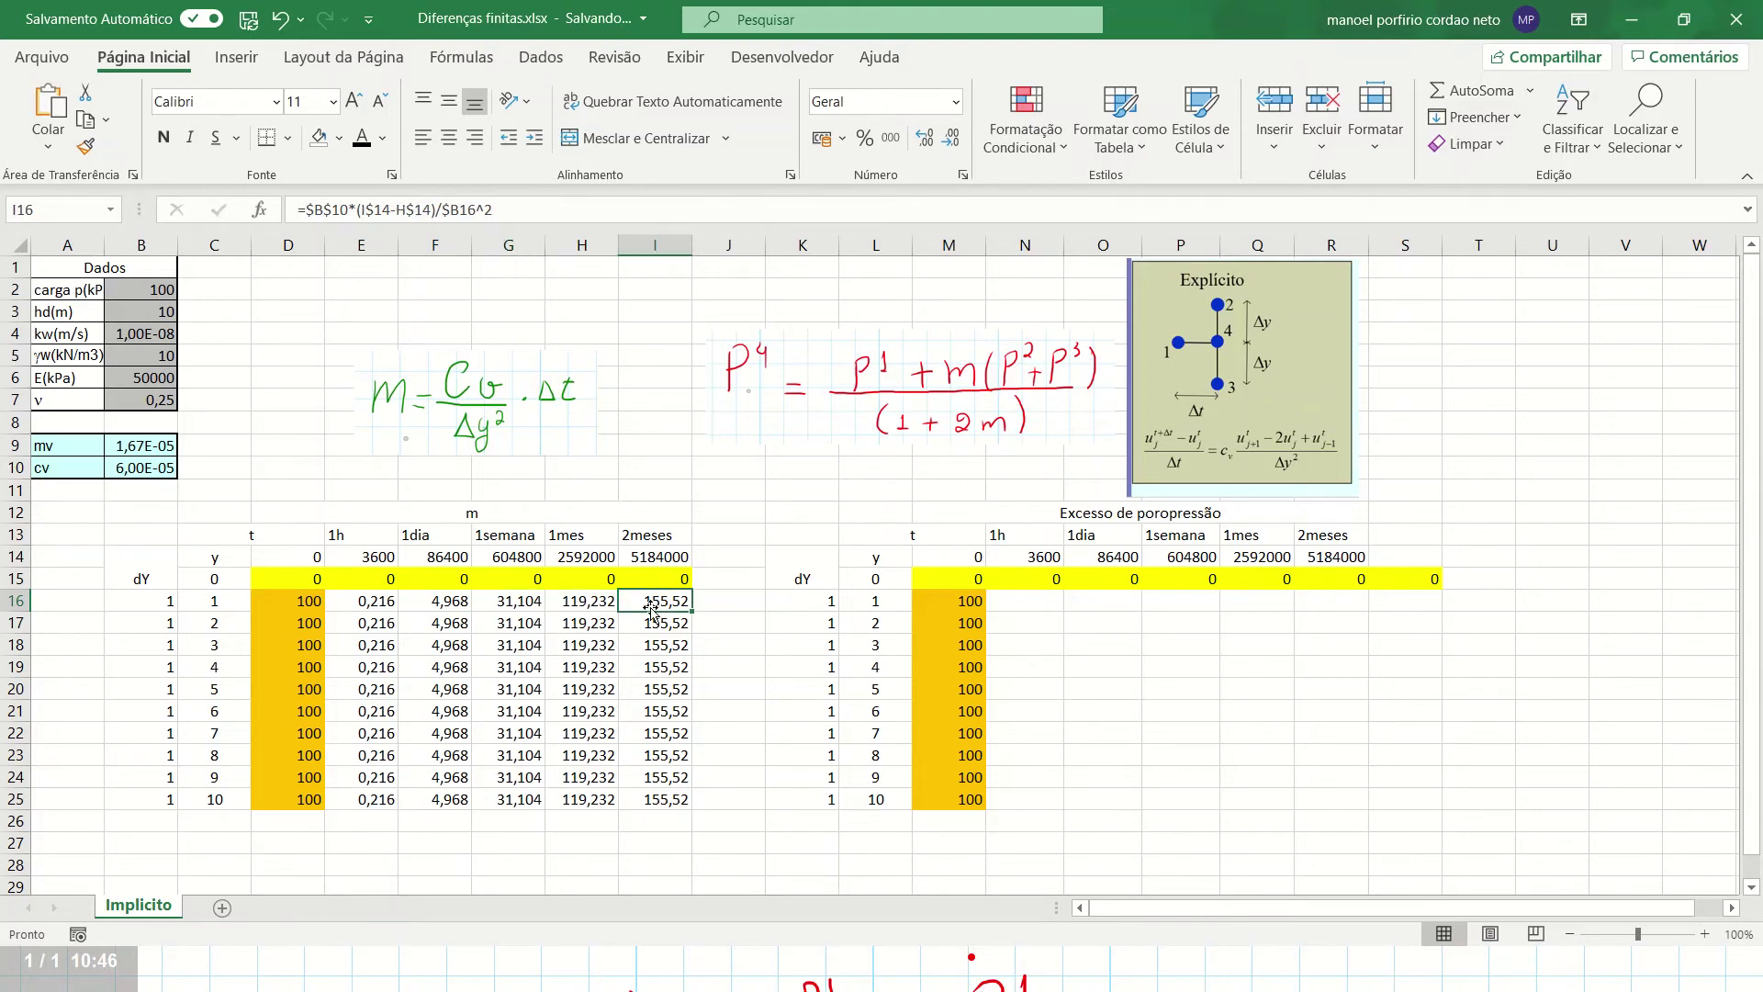
pyautogui.click(357, 600)
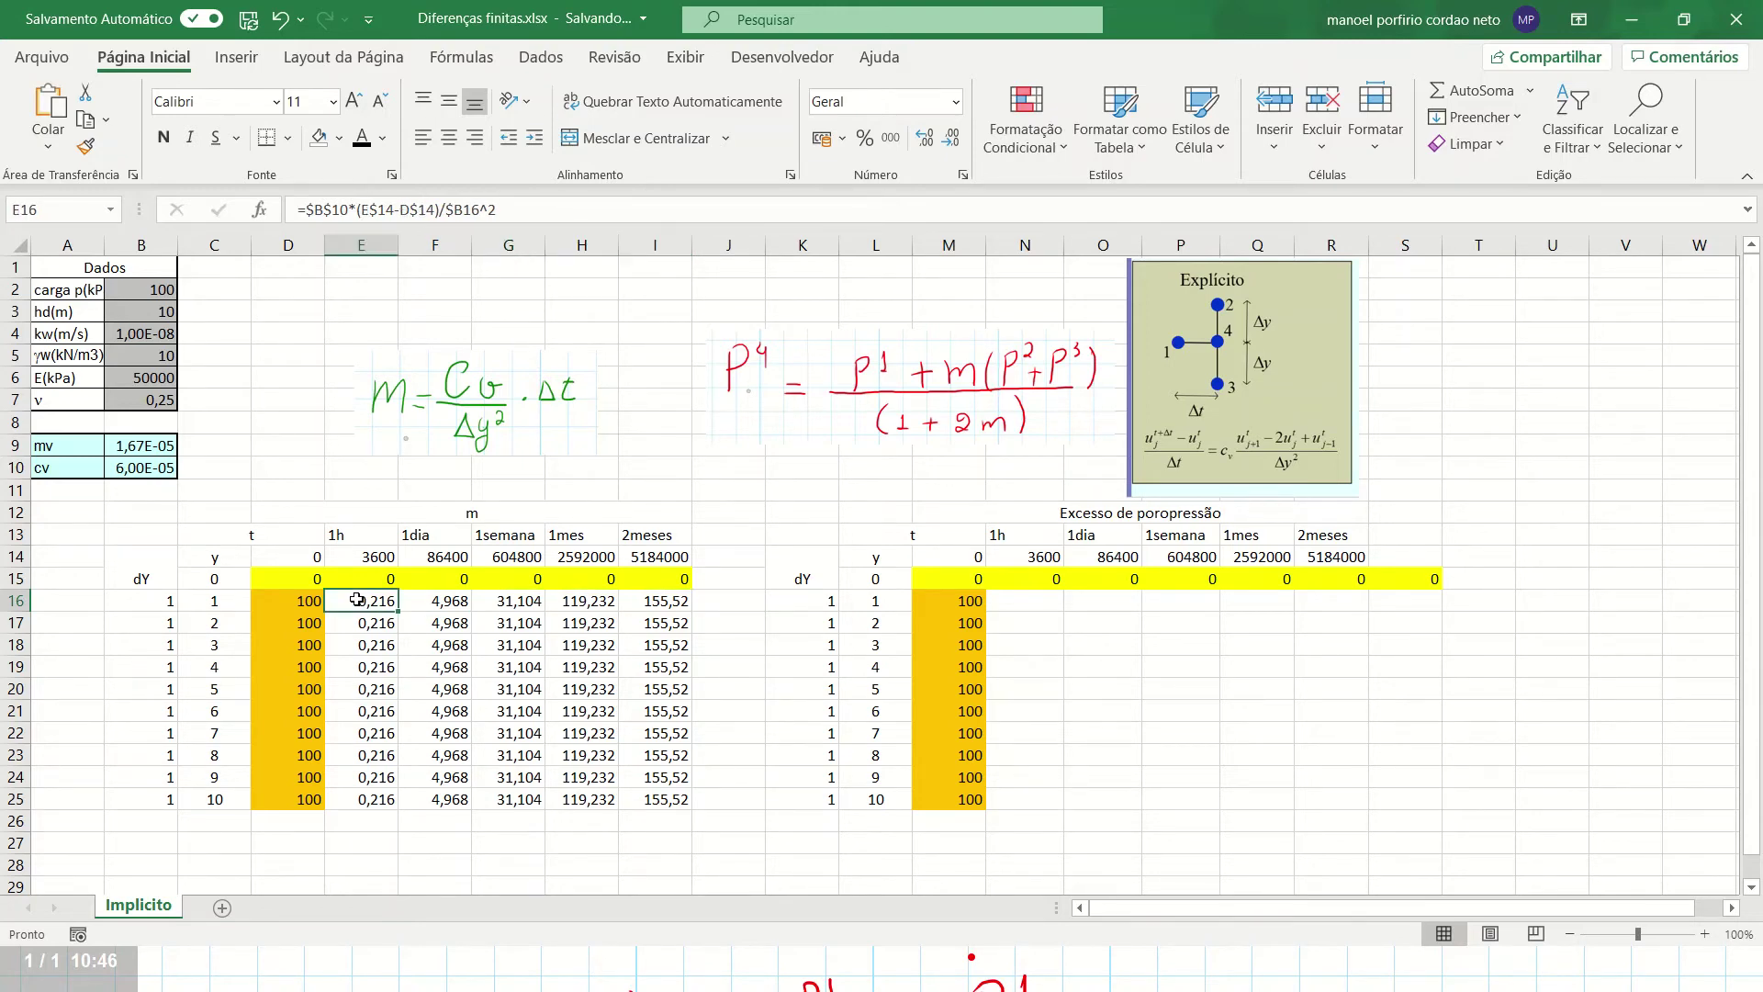
pyautogui.click(307, 605)
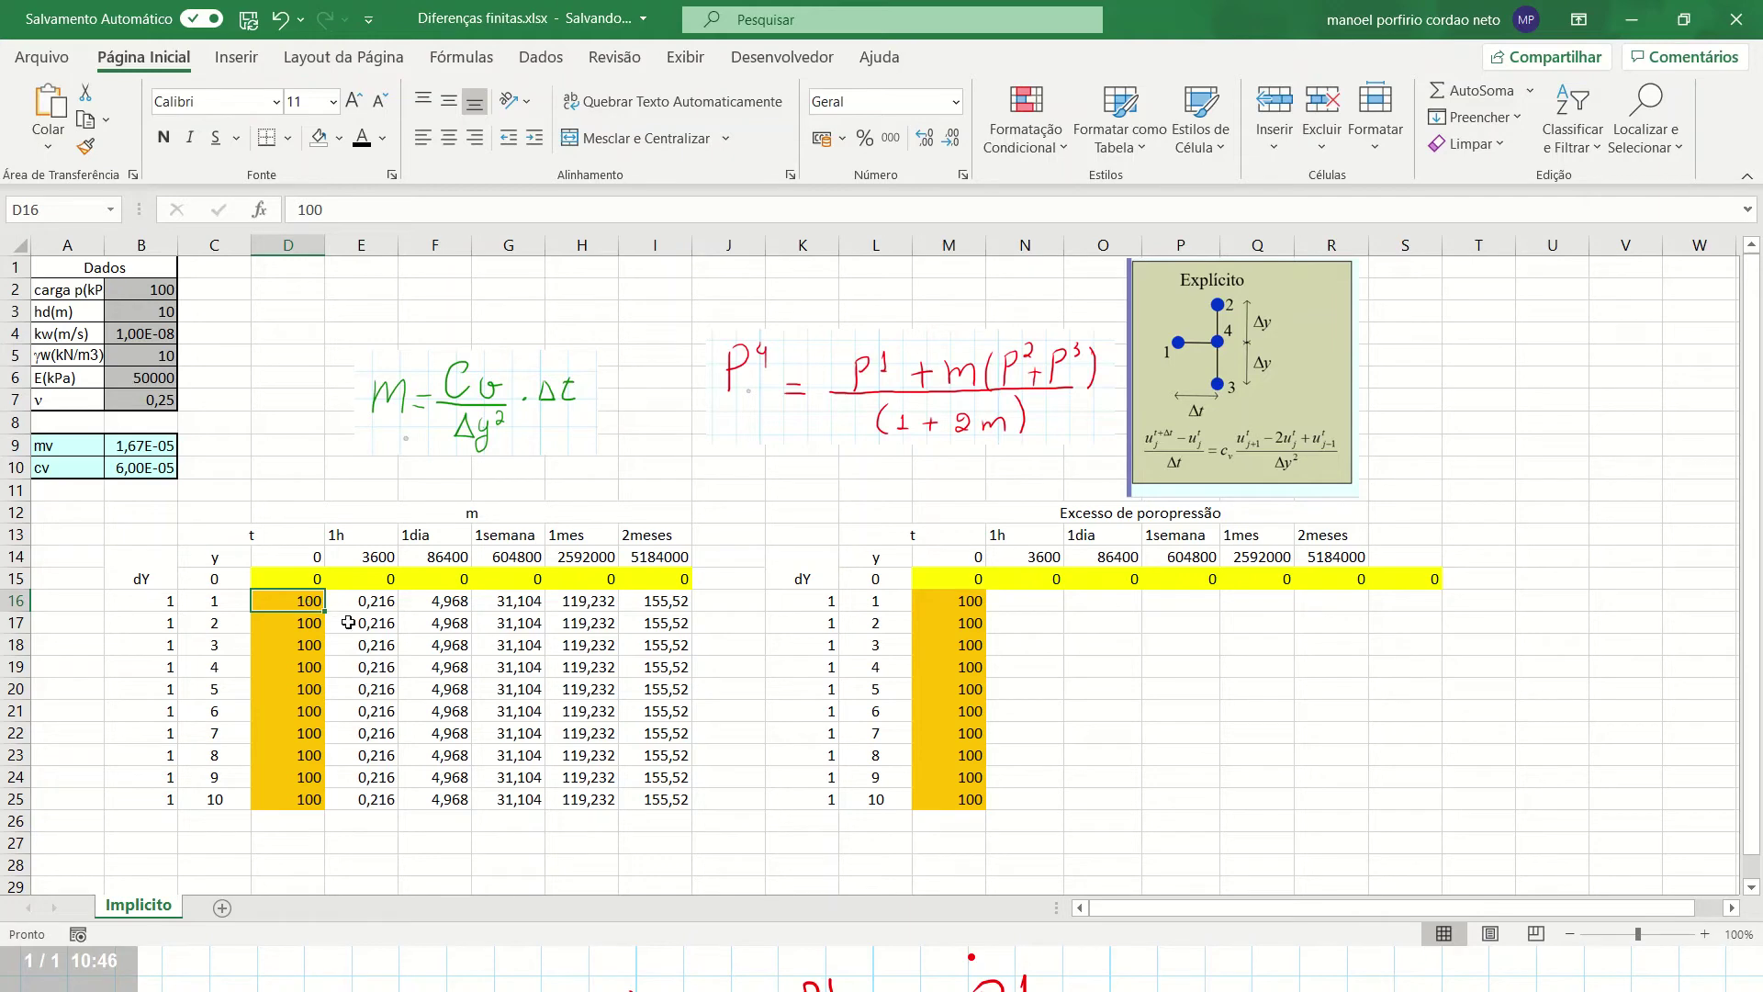
pyautogui.click(652, 602)
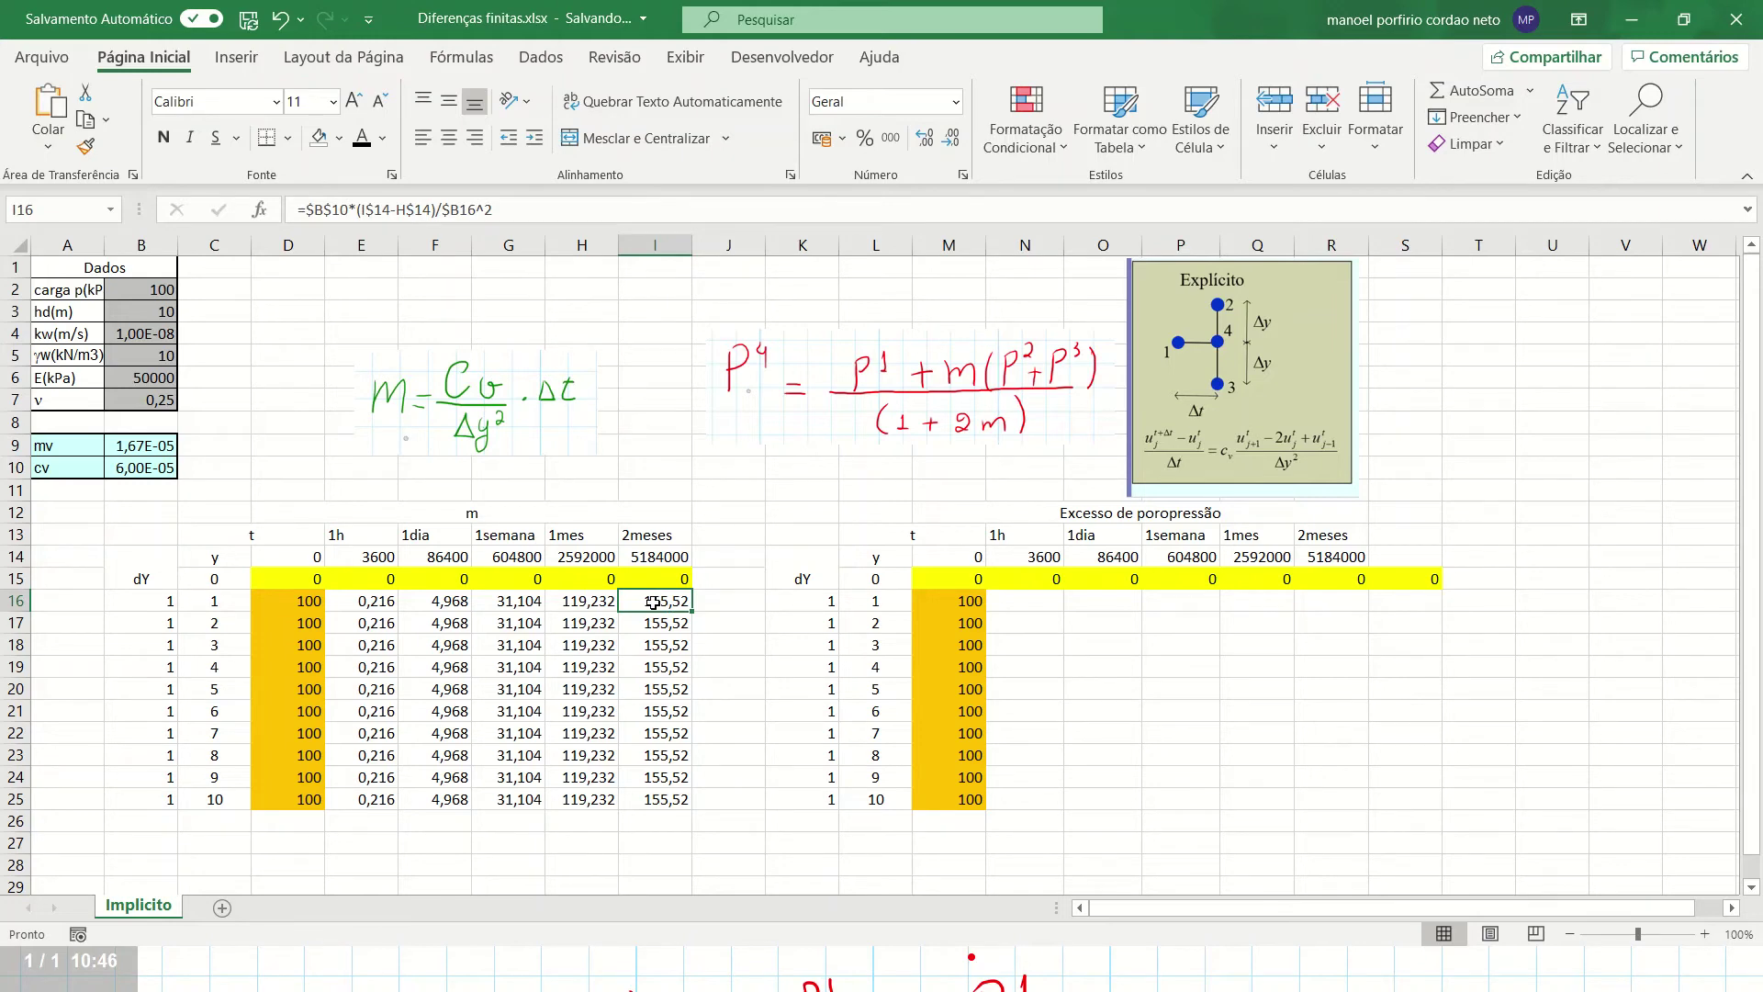
pyautogui.click(672, 555)
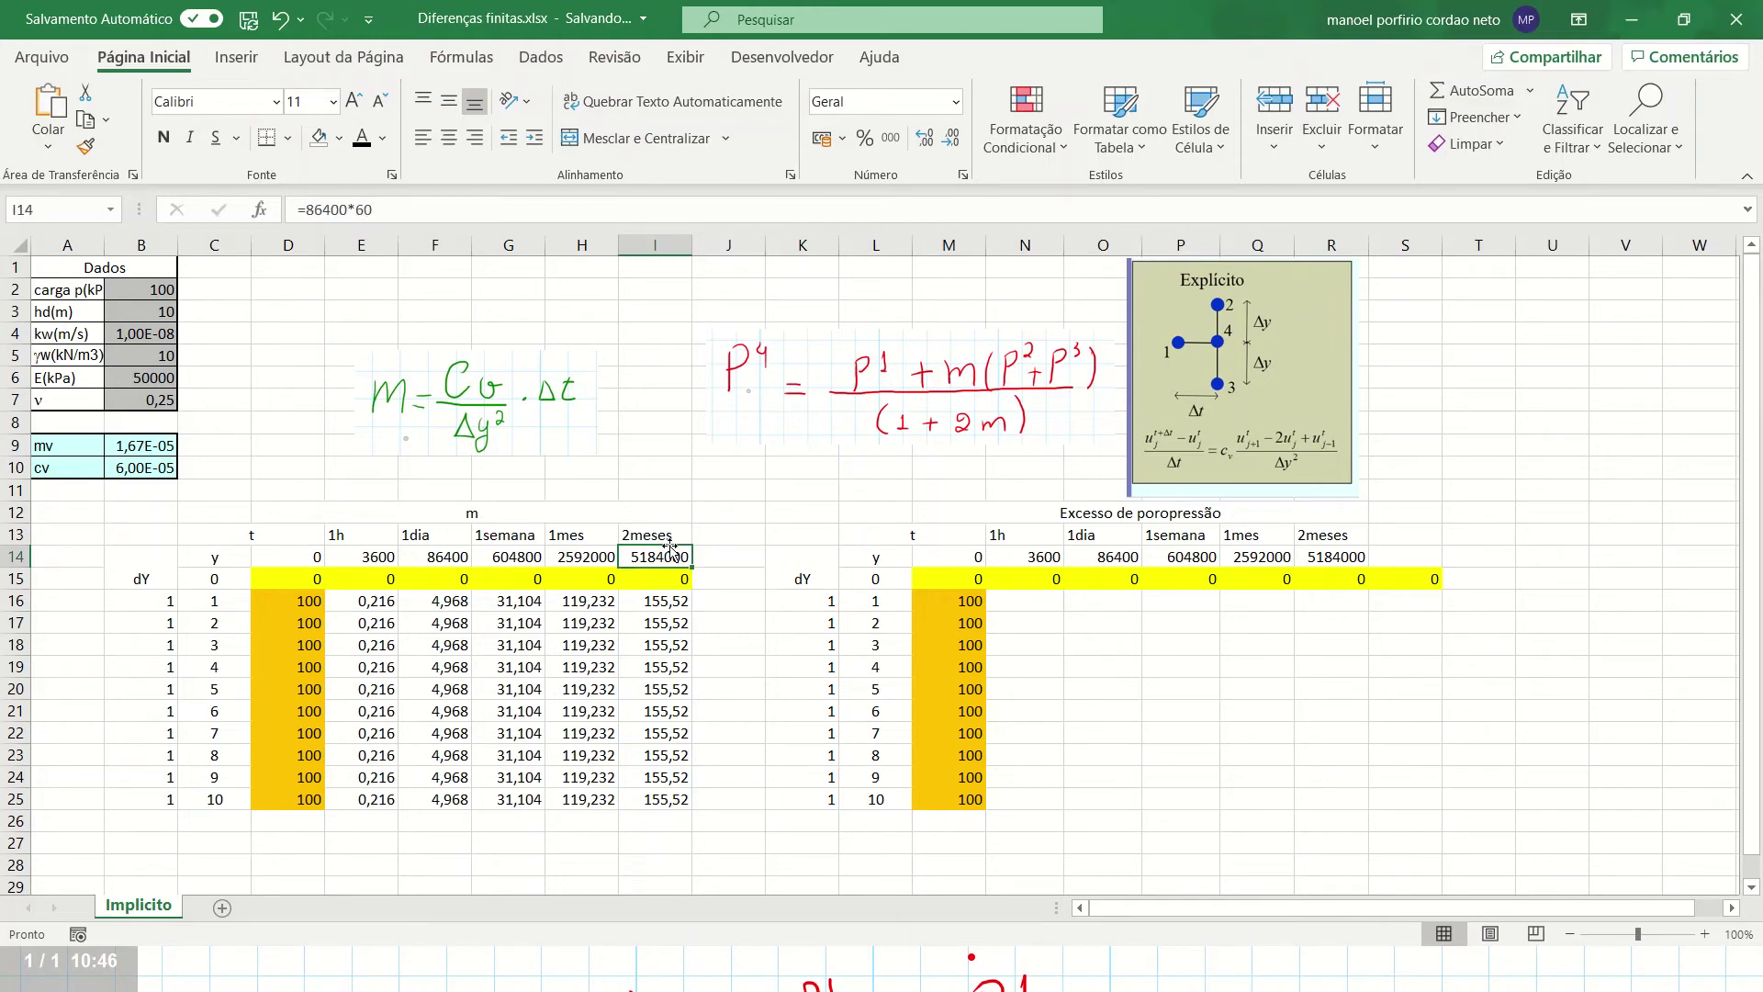
# Add a 1ano column to the m table in column J, with time =86400*365 in J14 and boundary value 0 in J15
pyautogui.click(717, 536)
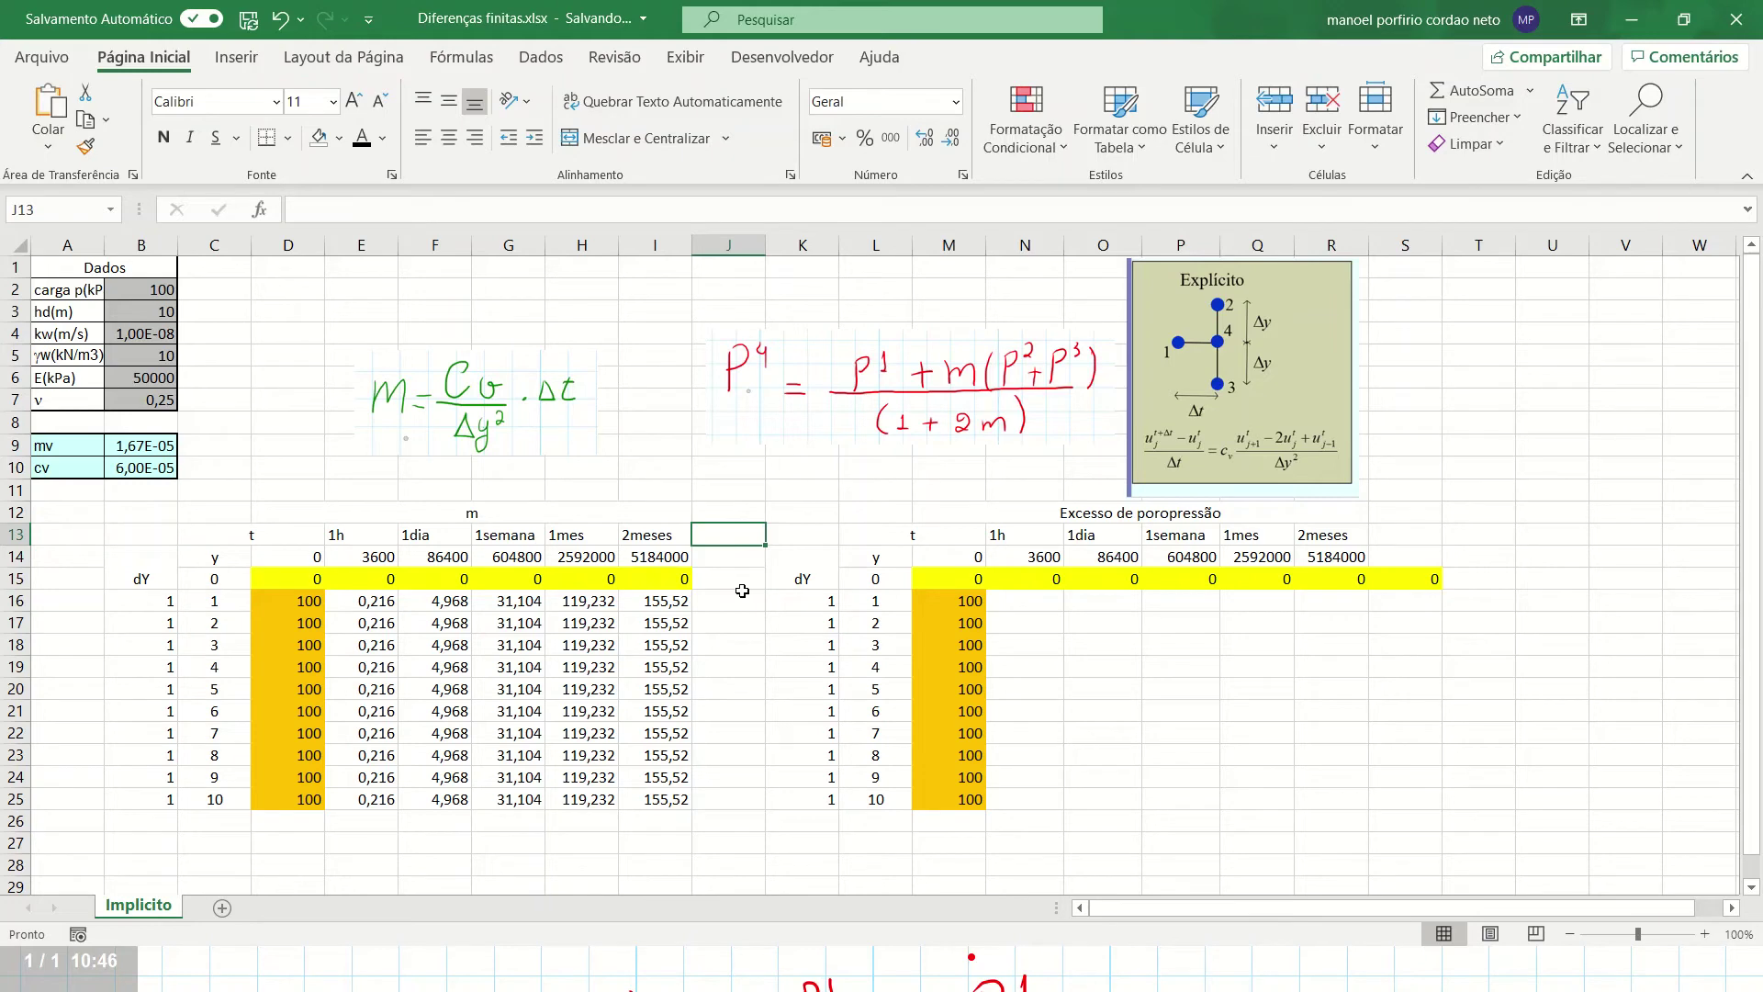
pyautogui.write('1ano')
pyautogui.press('Return')
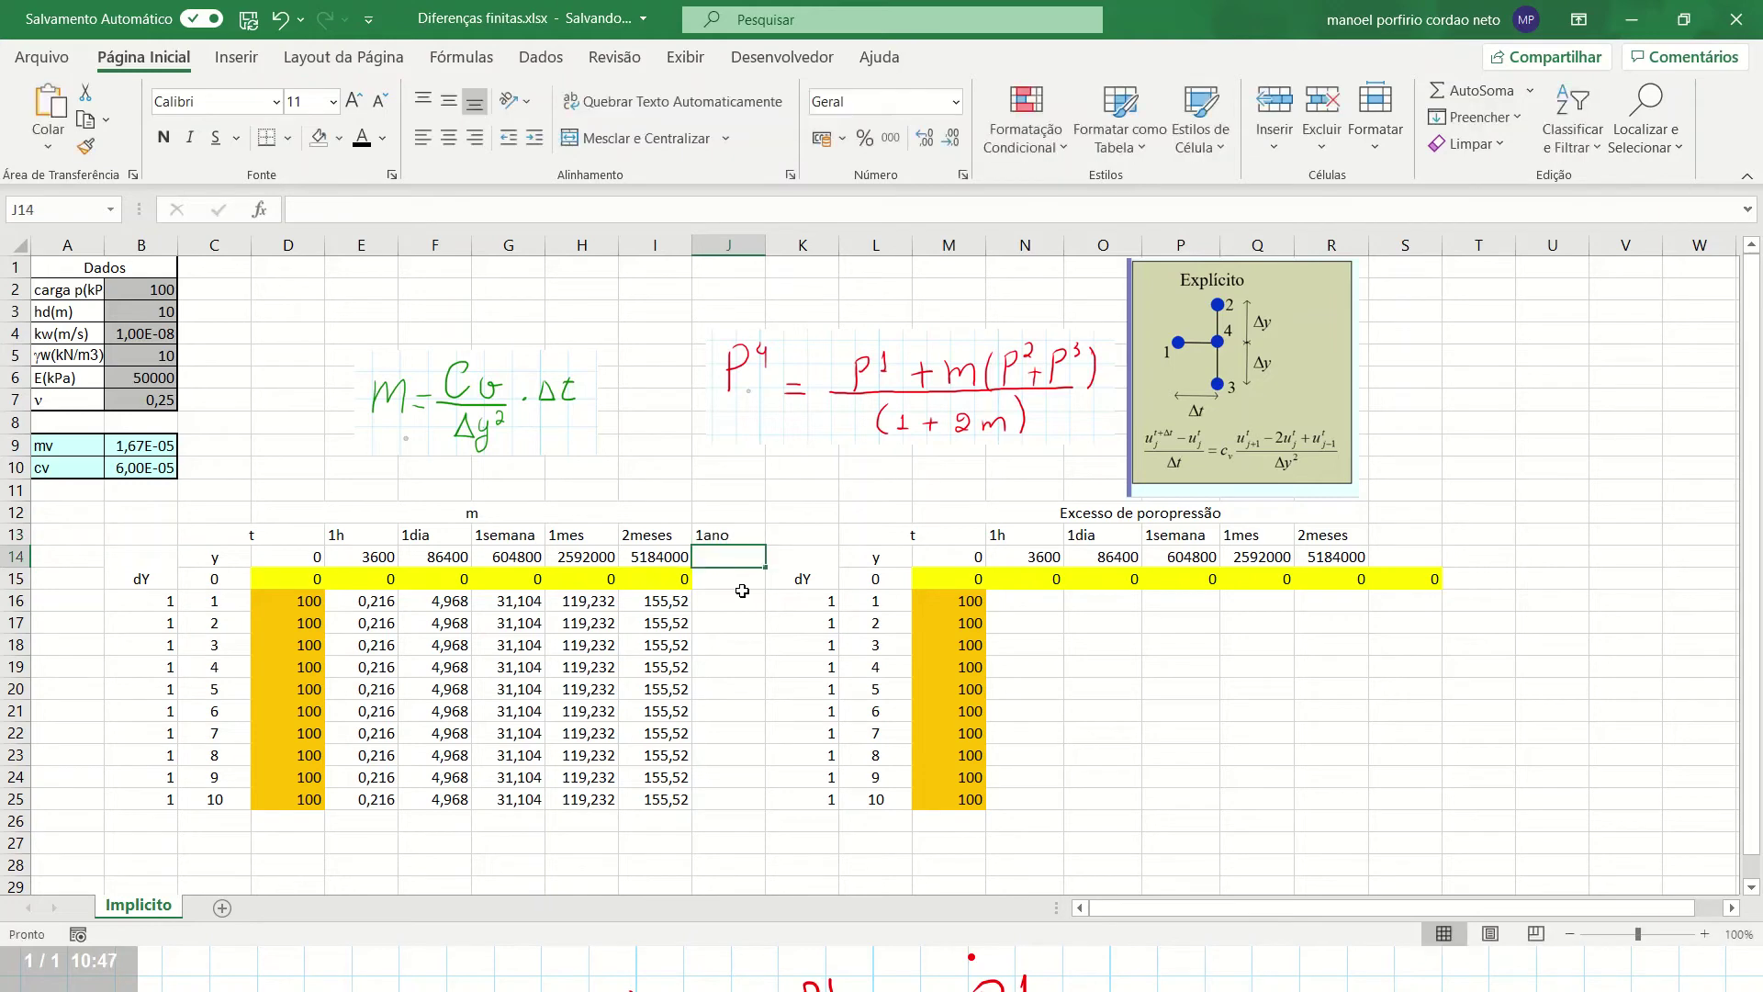
pyautogui.write('=864')
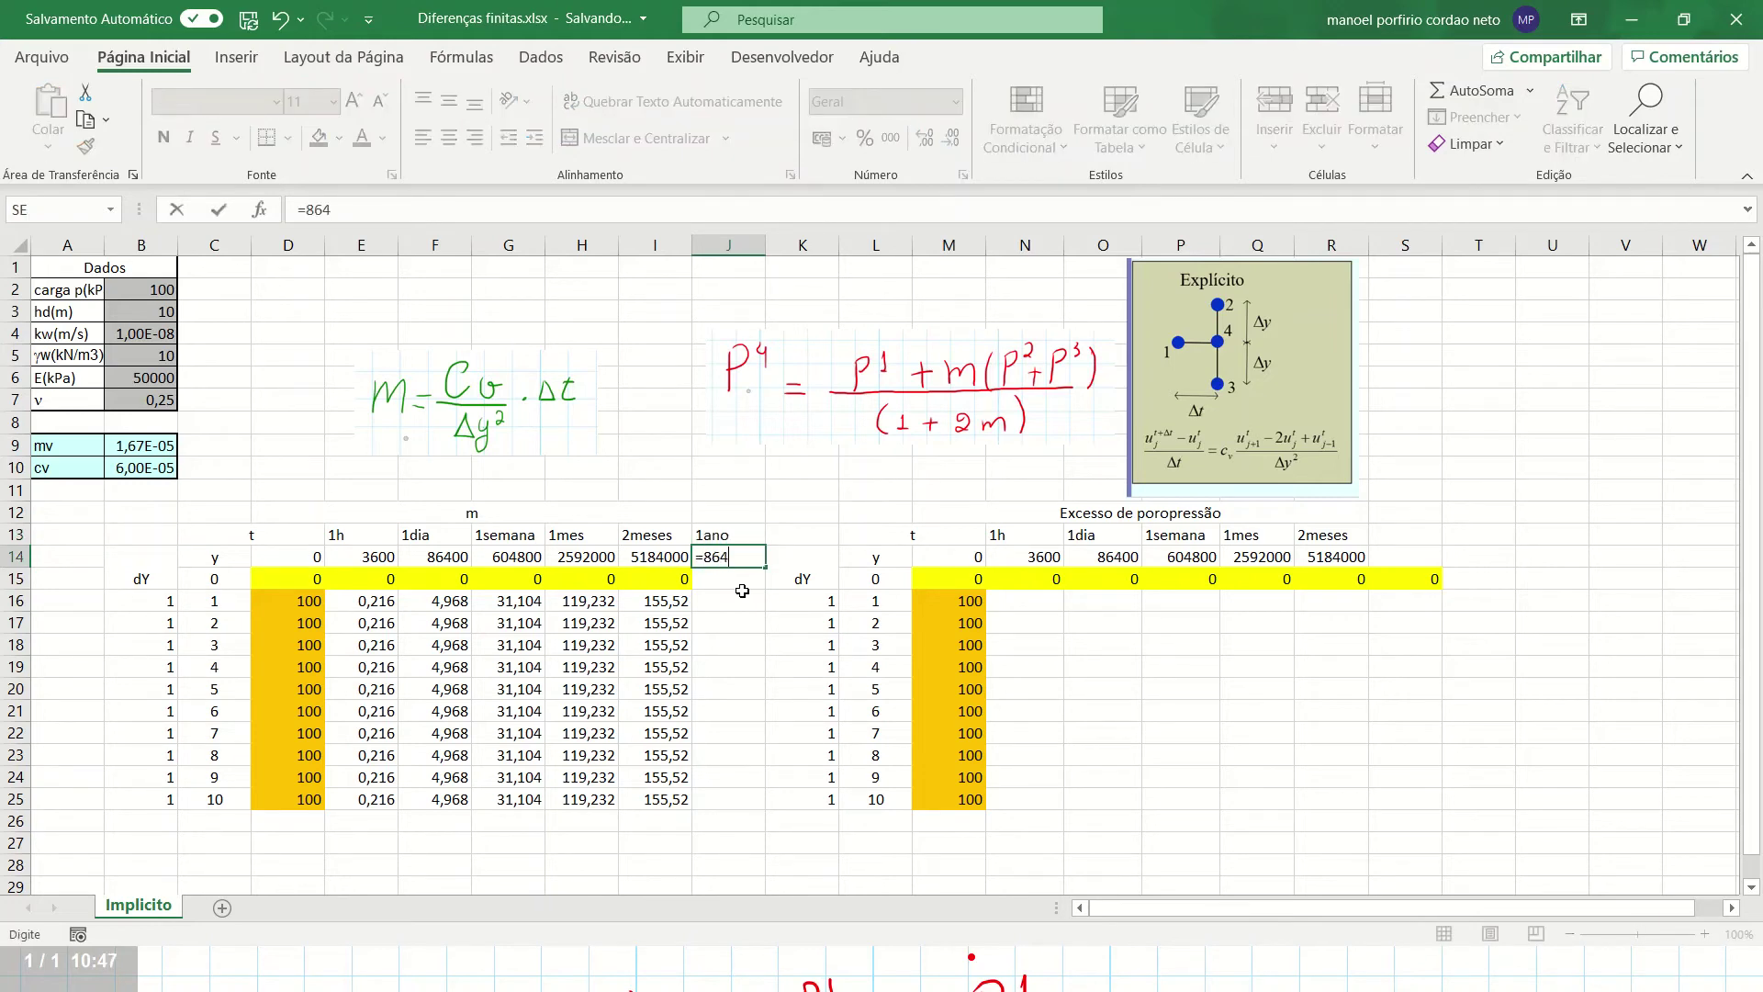
pyautogui.write('00*365')
pyautogui.press('Return')
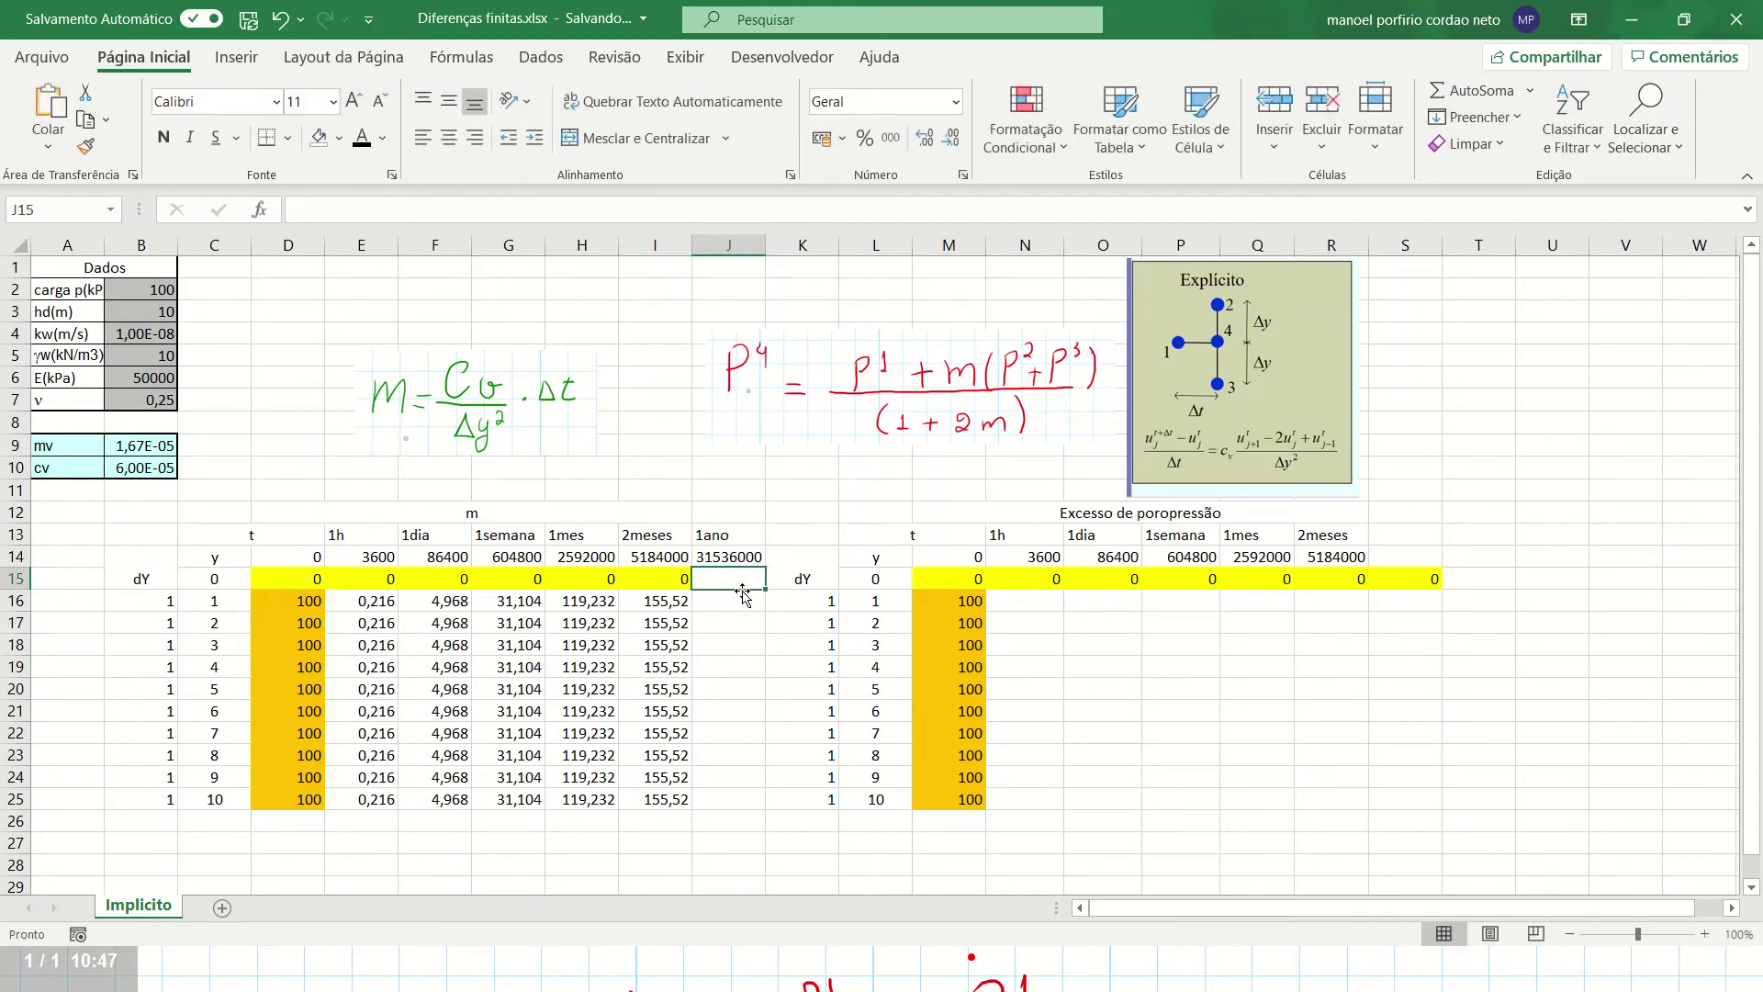
pyautogui.press('Return')
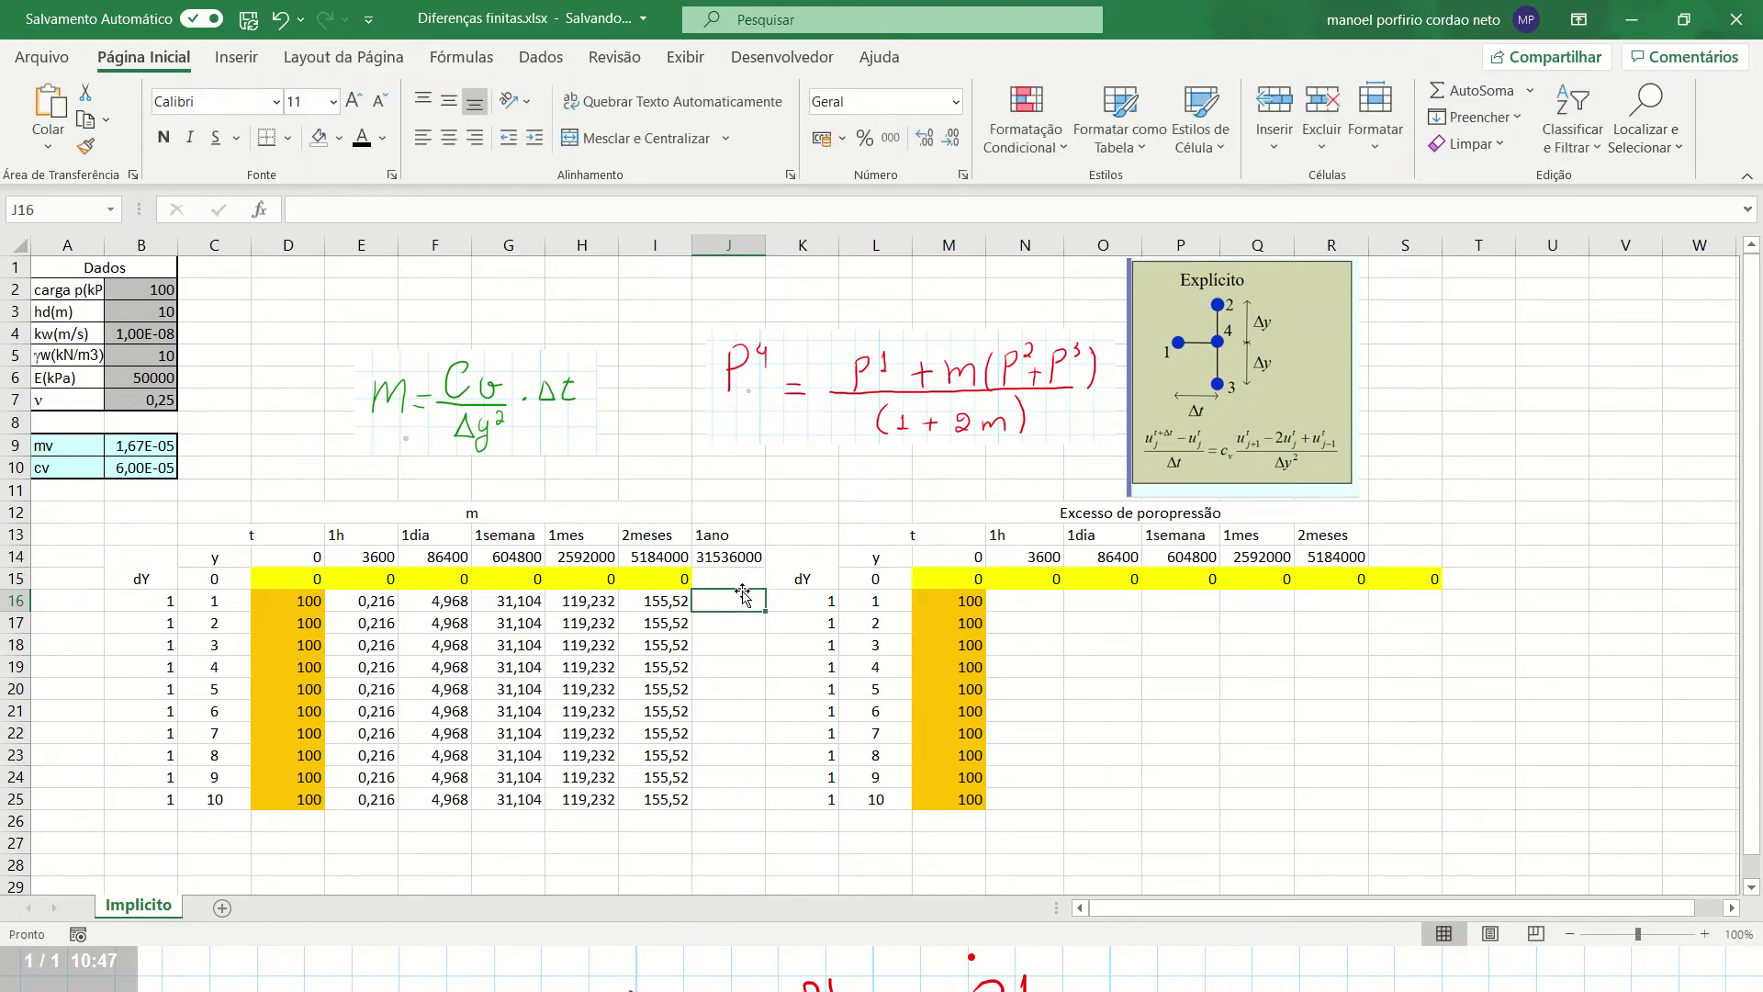
pyautogui.press('Up')
pyautogui.write('0')
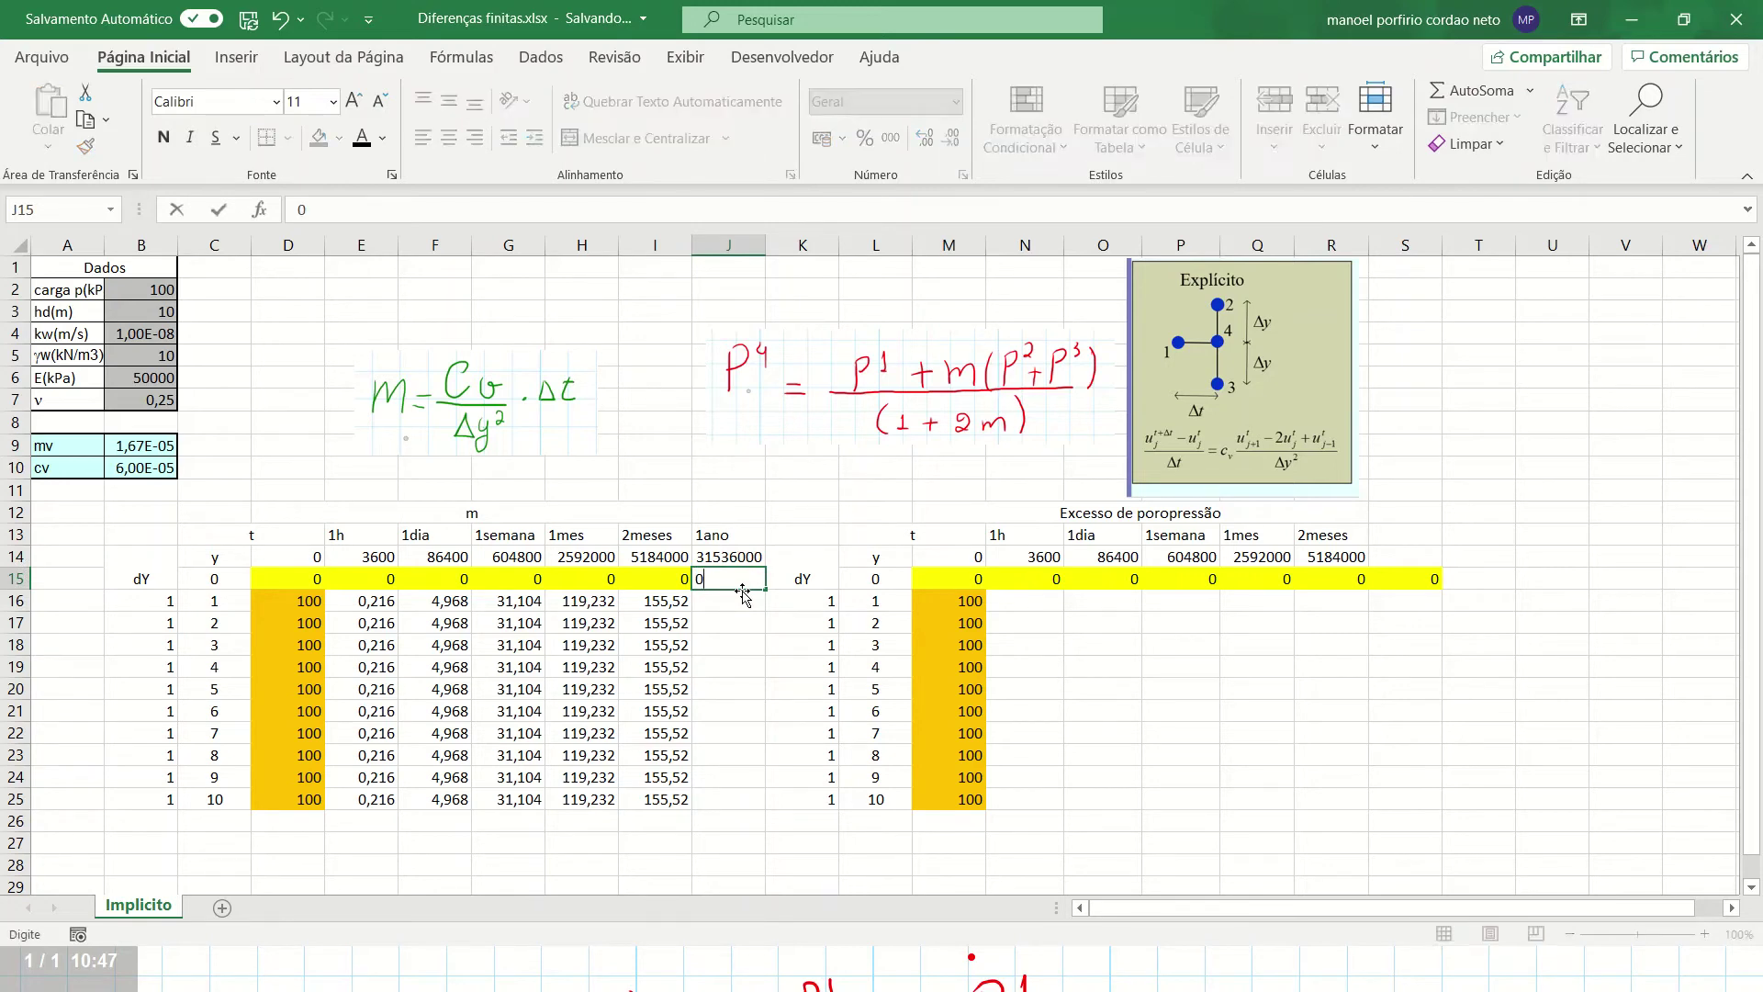
pyautogui.press('Return')
# Extend the m formula from I16 into J16 and fill it down the 1ano column to J25
pyautogui.press('Left')
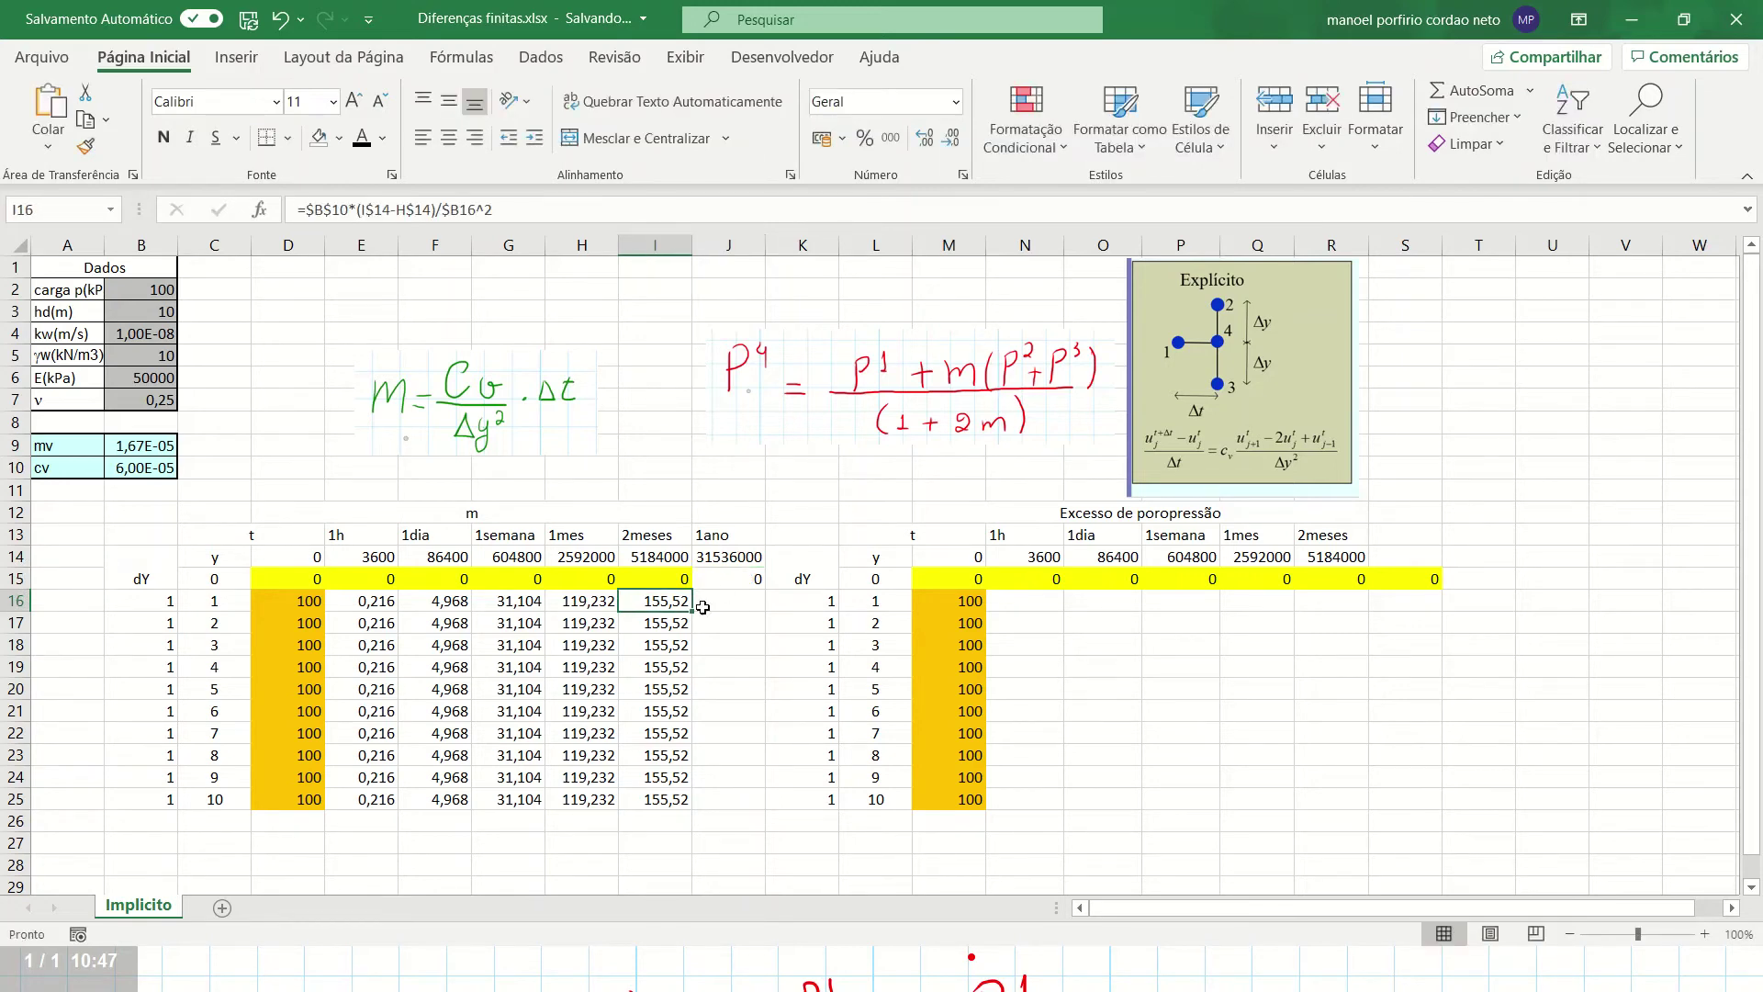
pyautogui.moveTo(696, 612); pyautogui.dragTo(766, 611)
pyautogui.click(778, 626)
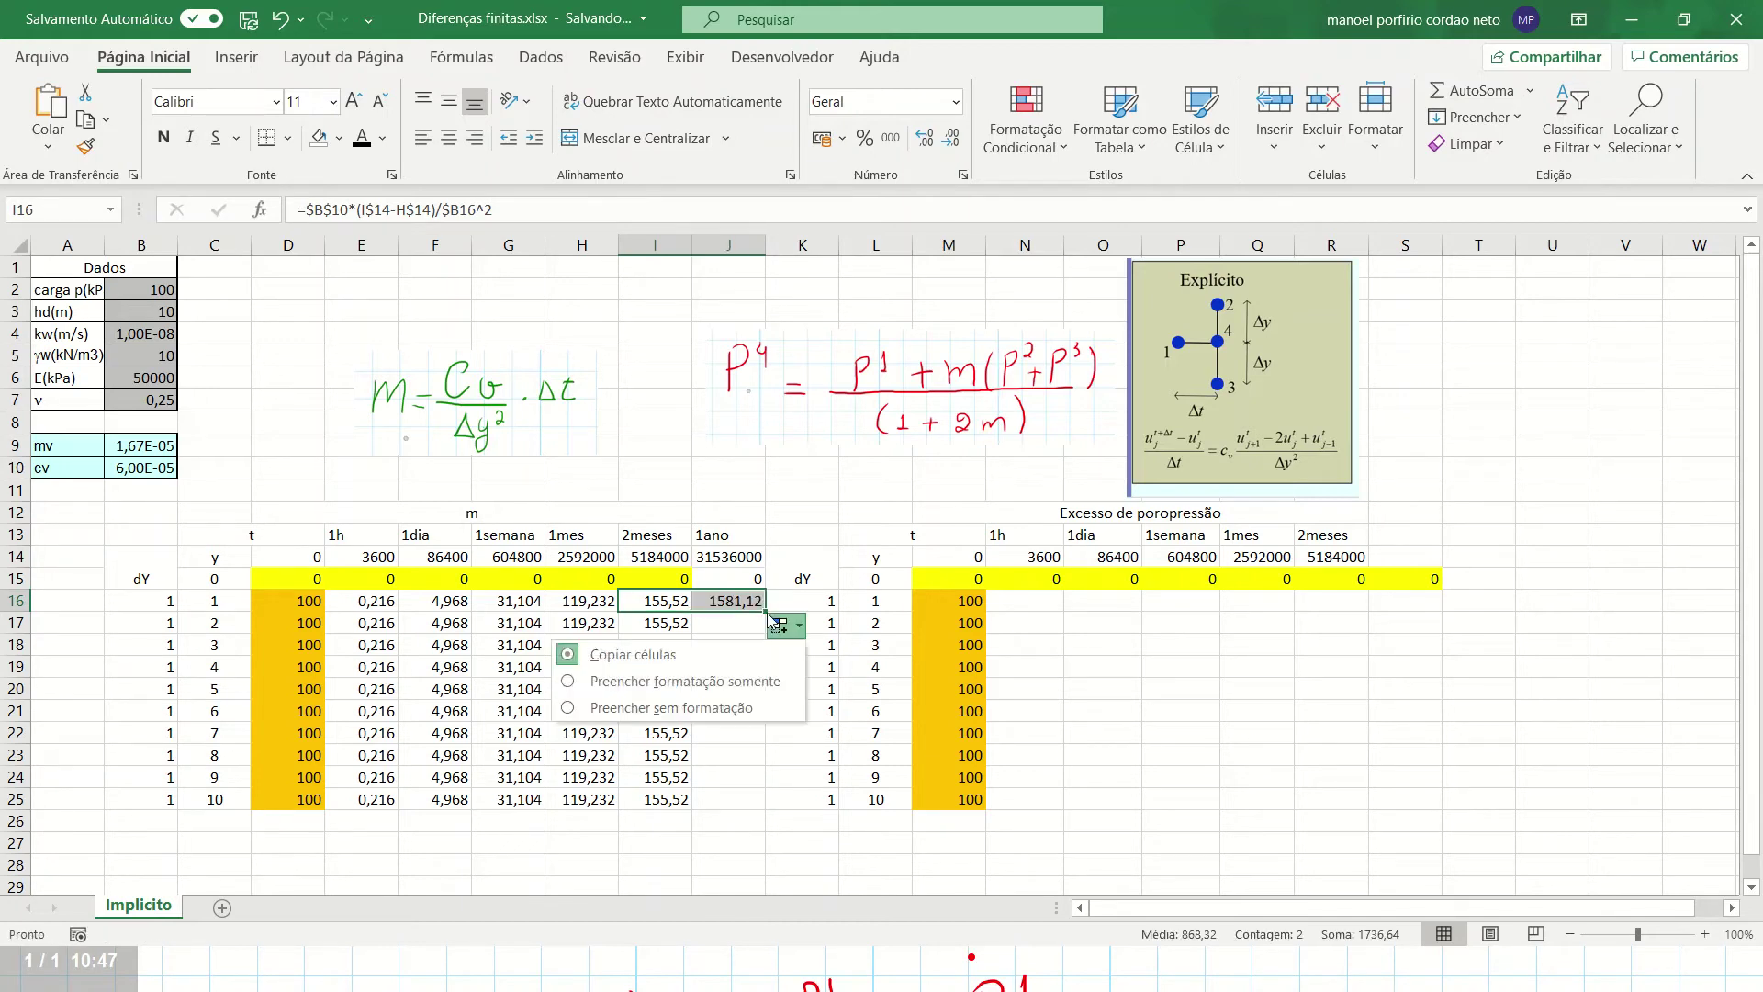
pyautogui.click(755, 610)
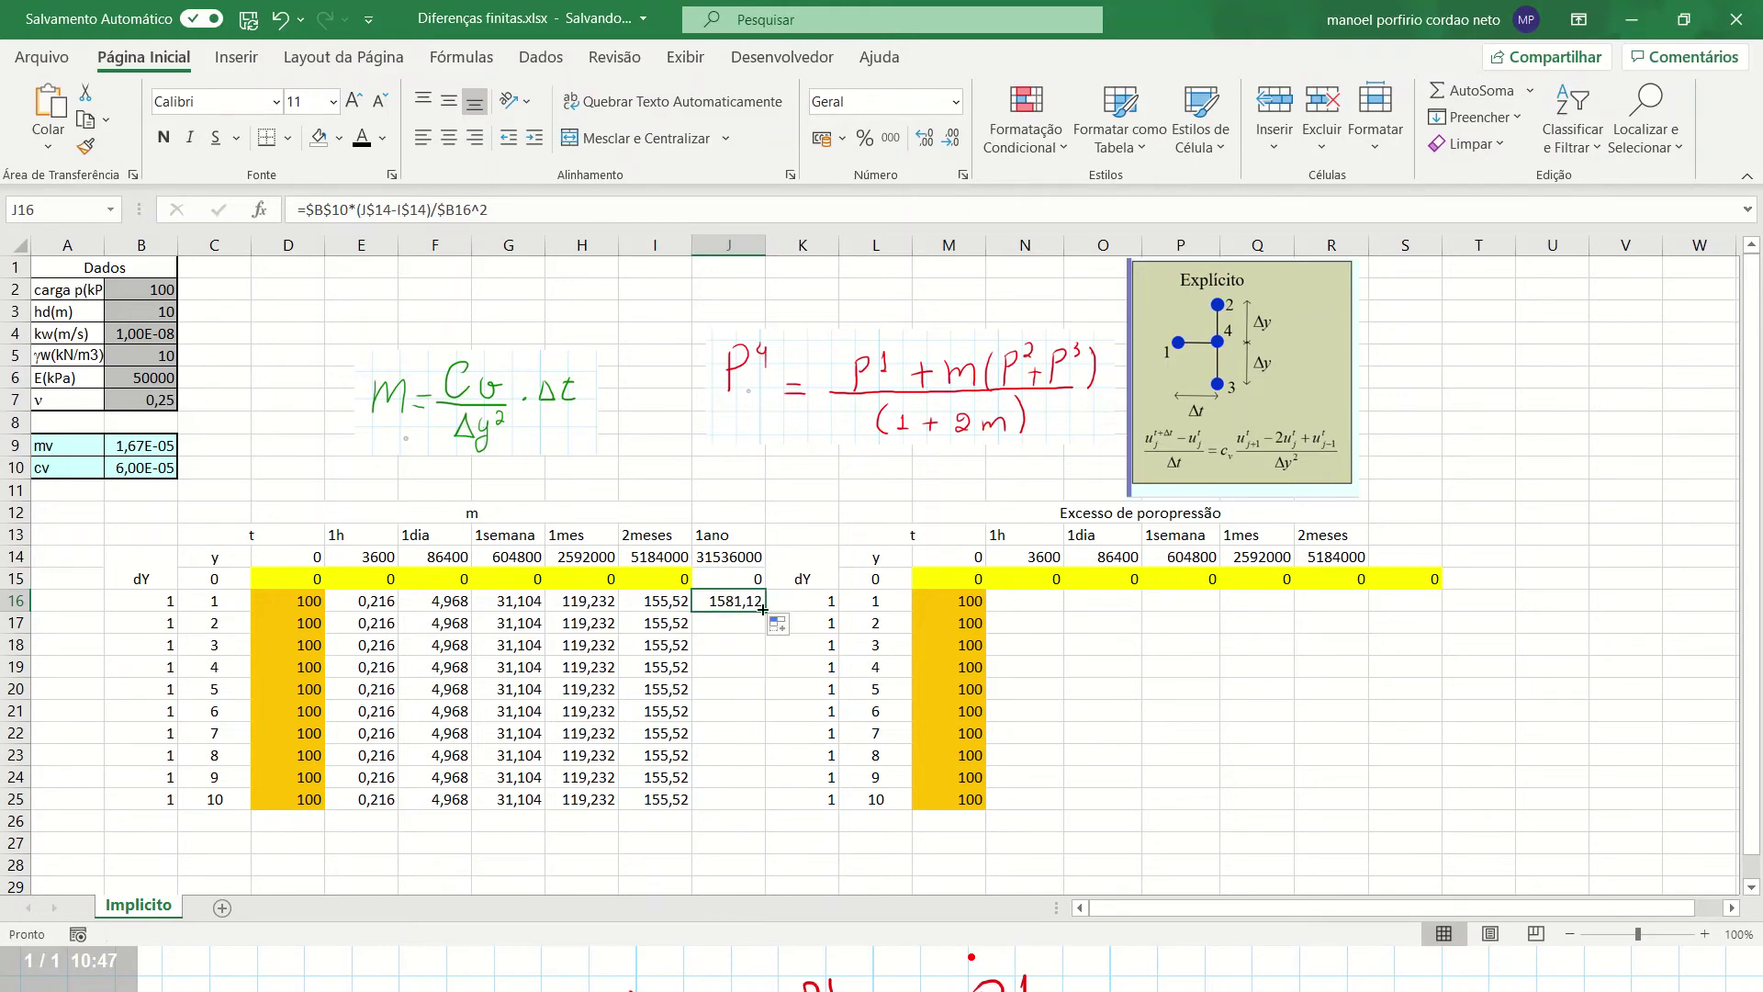
pyautogui.doubleClick(762, 610)
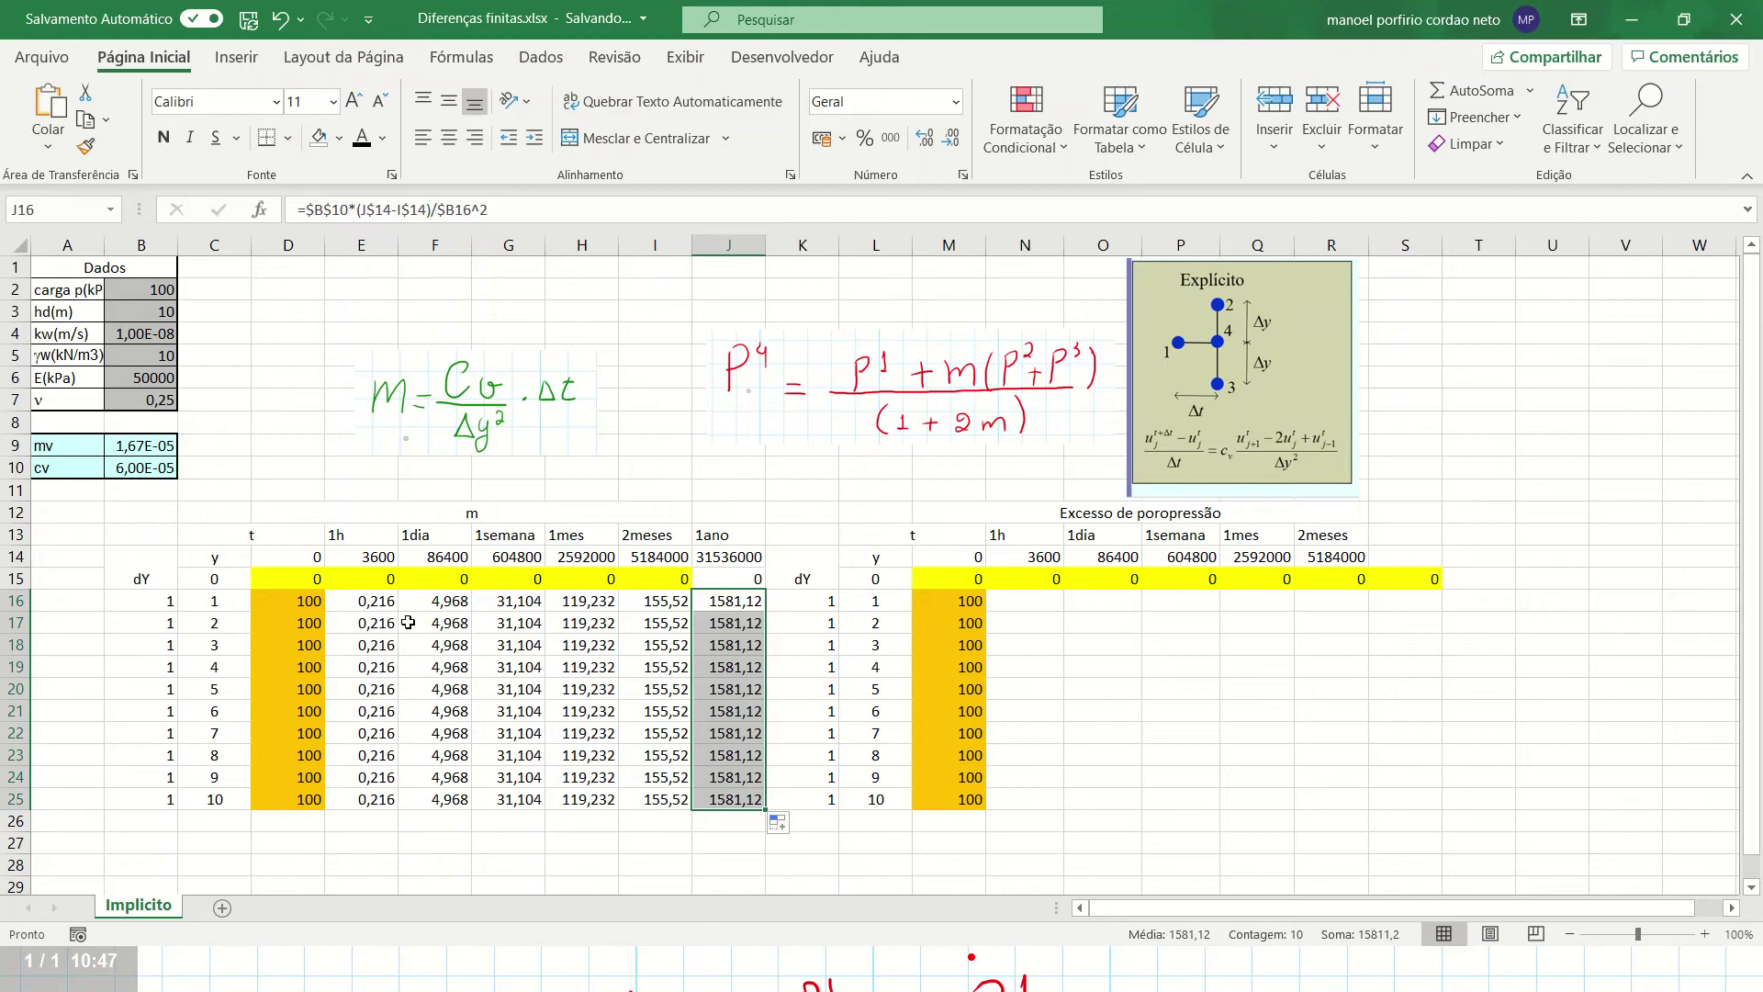
# Clear the whole 1ano column from the m table, J13:J25
pyautogui.click(740, 534)
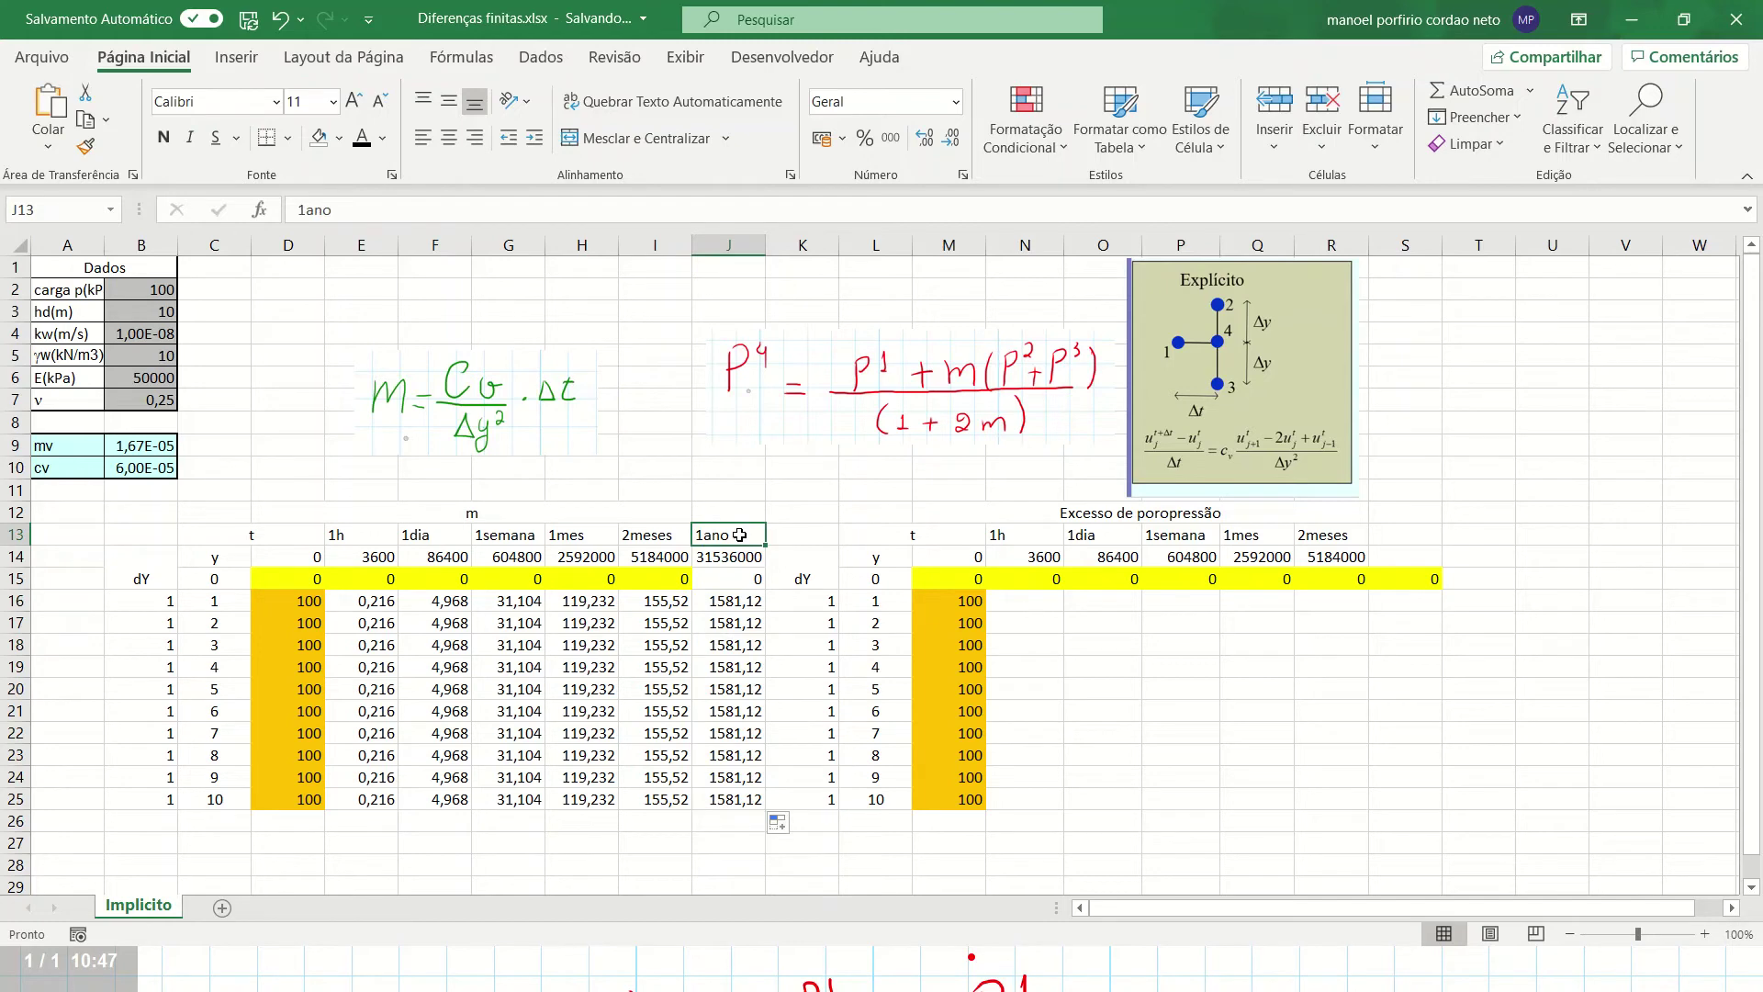
pyautogui.hotkey('ctrl', 'shift', 'Down')
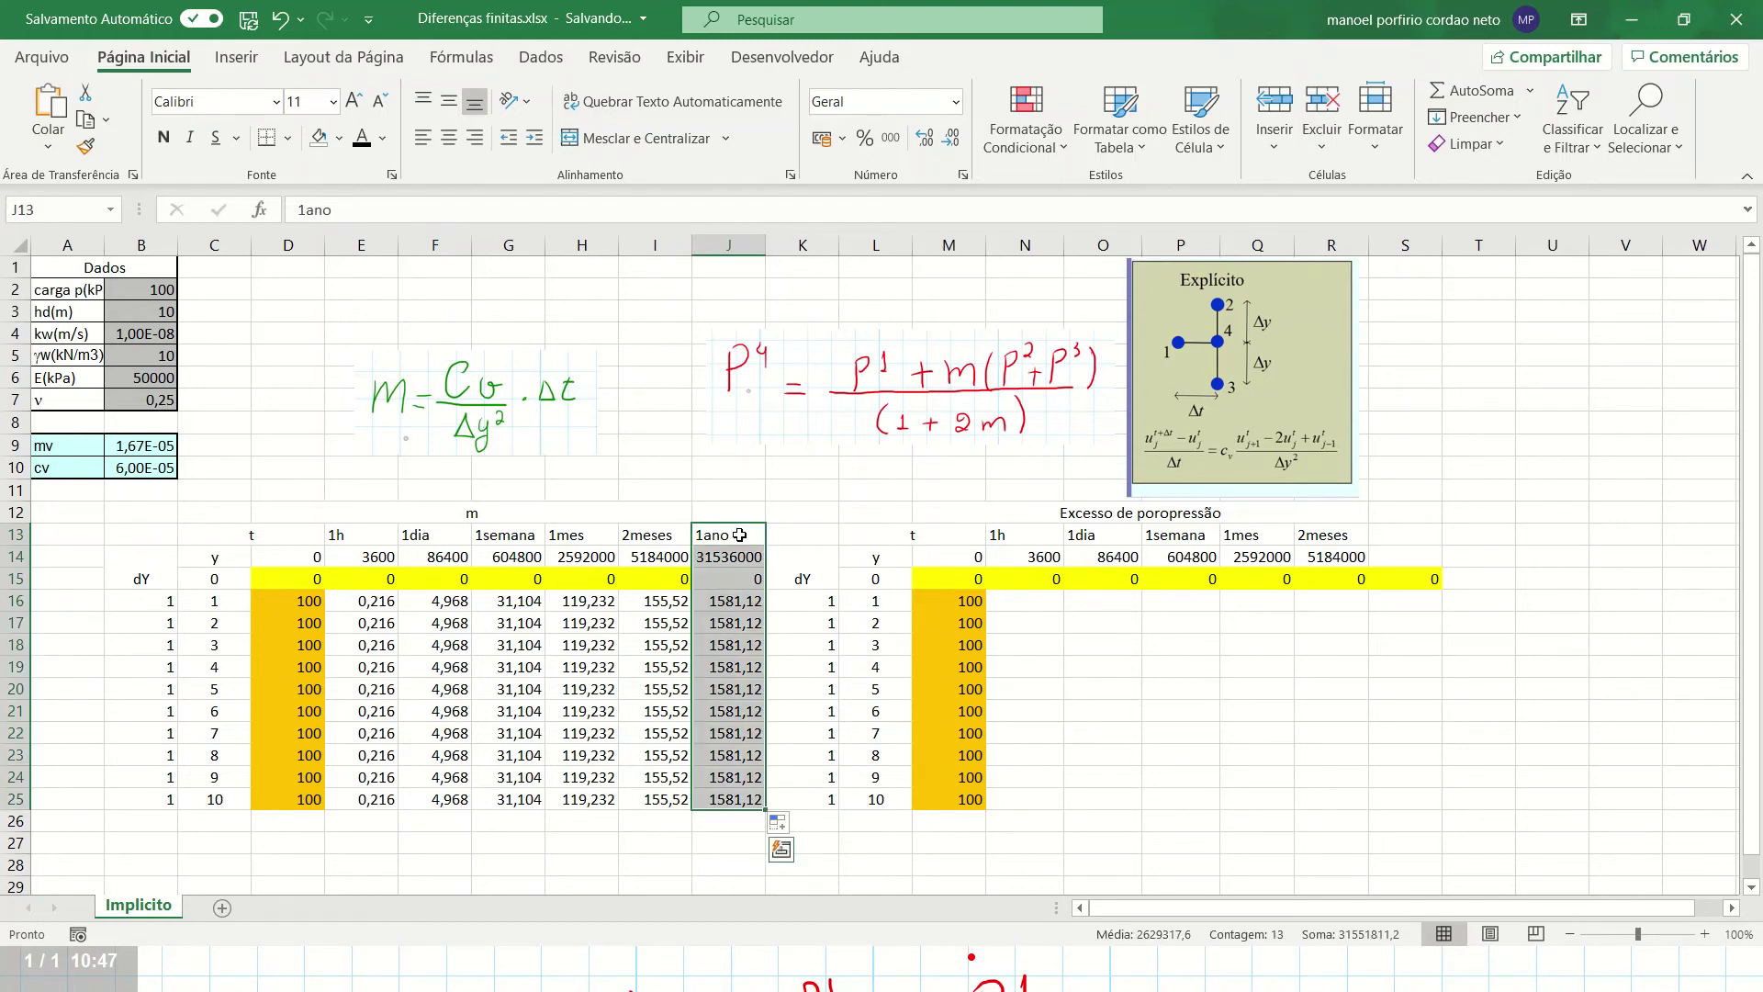
pyautogui.press('Delete')
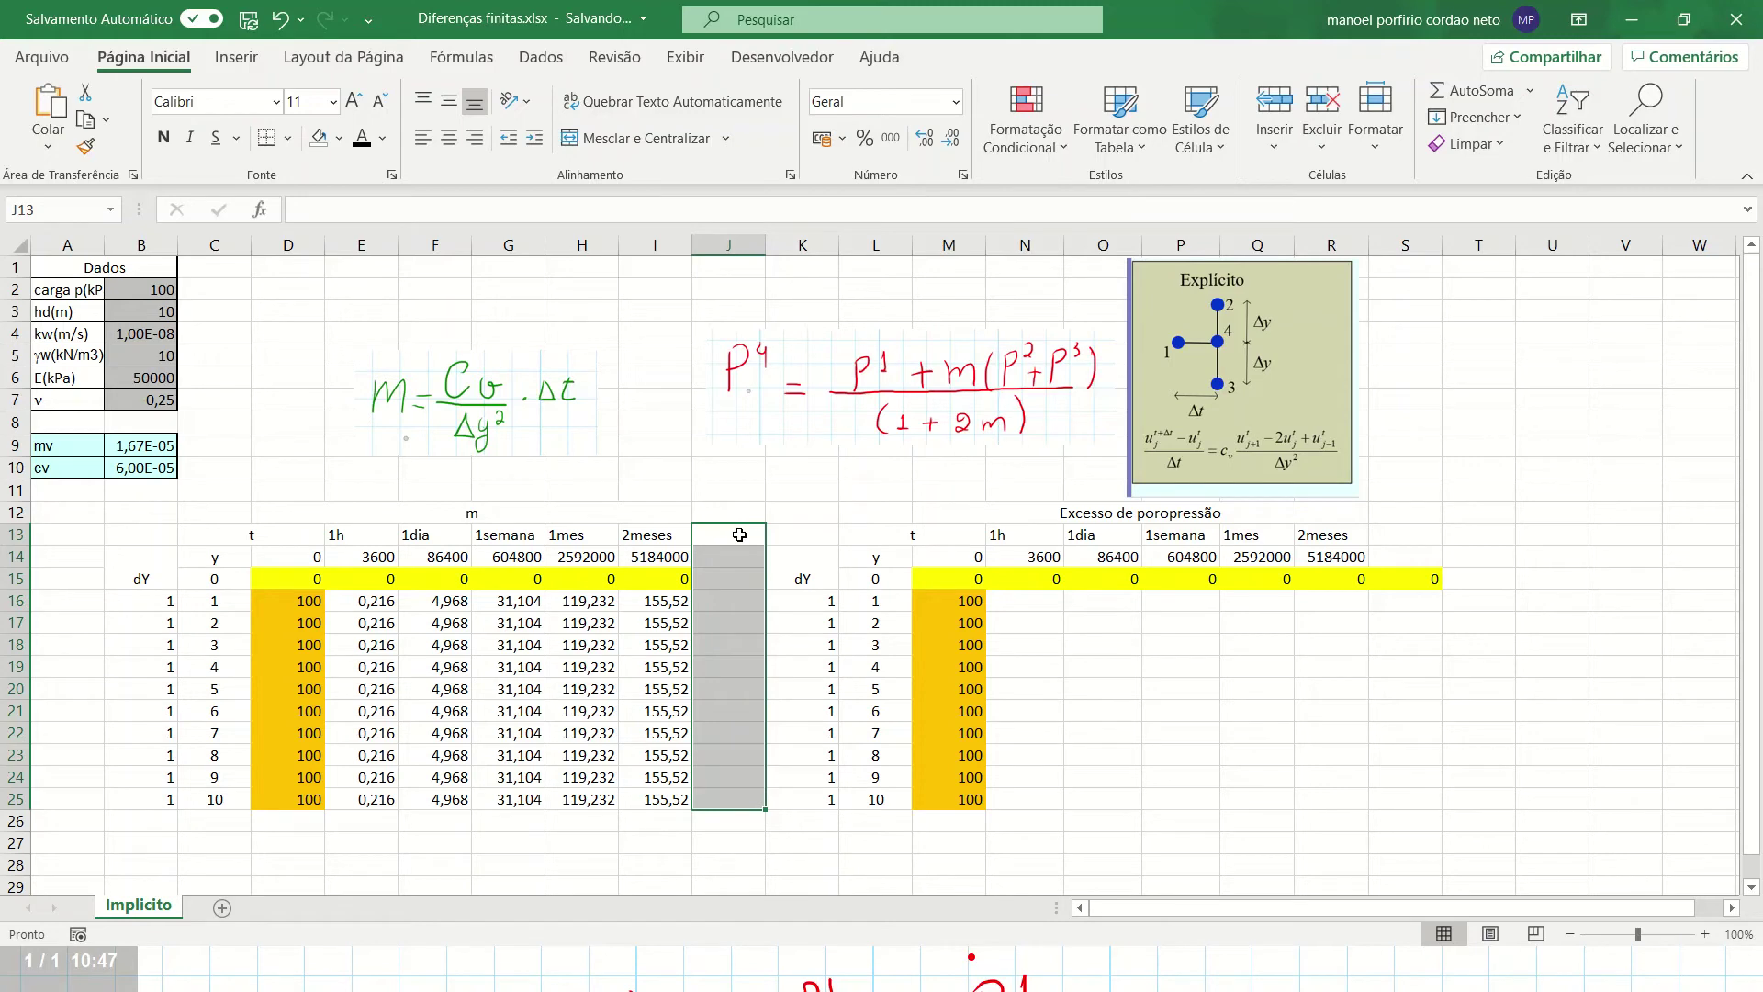
# Make the m table title in D12 bold and apply all borders to it
pyautogui.click(1039, 608)
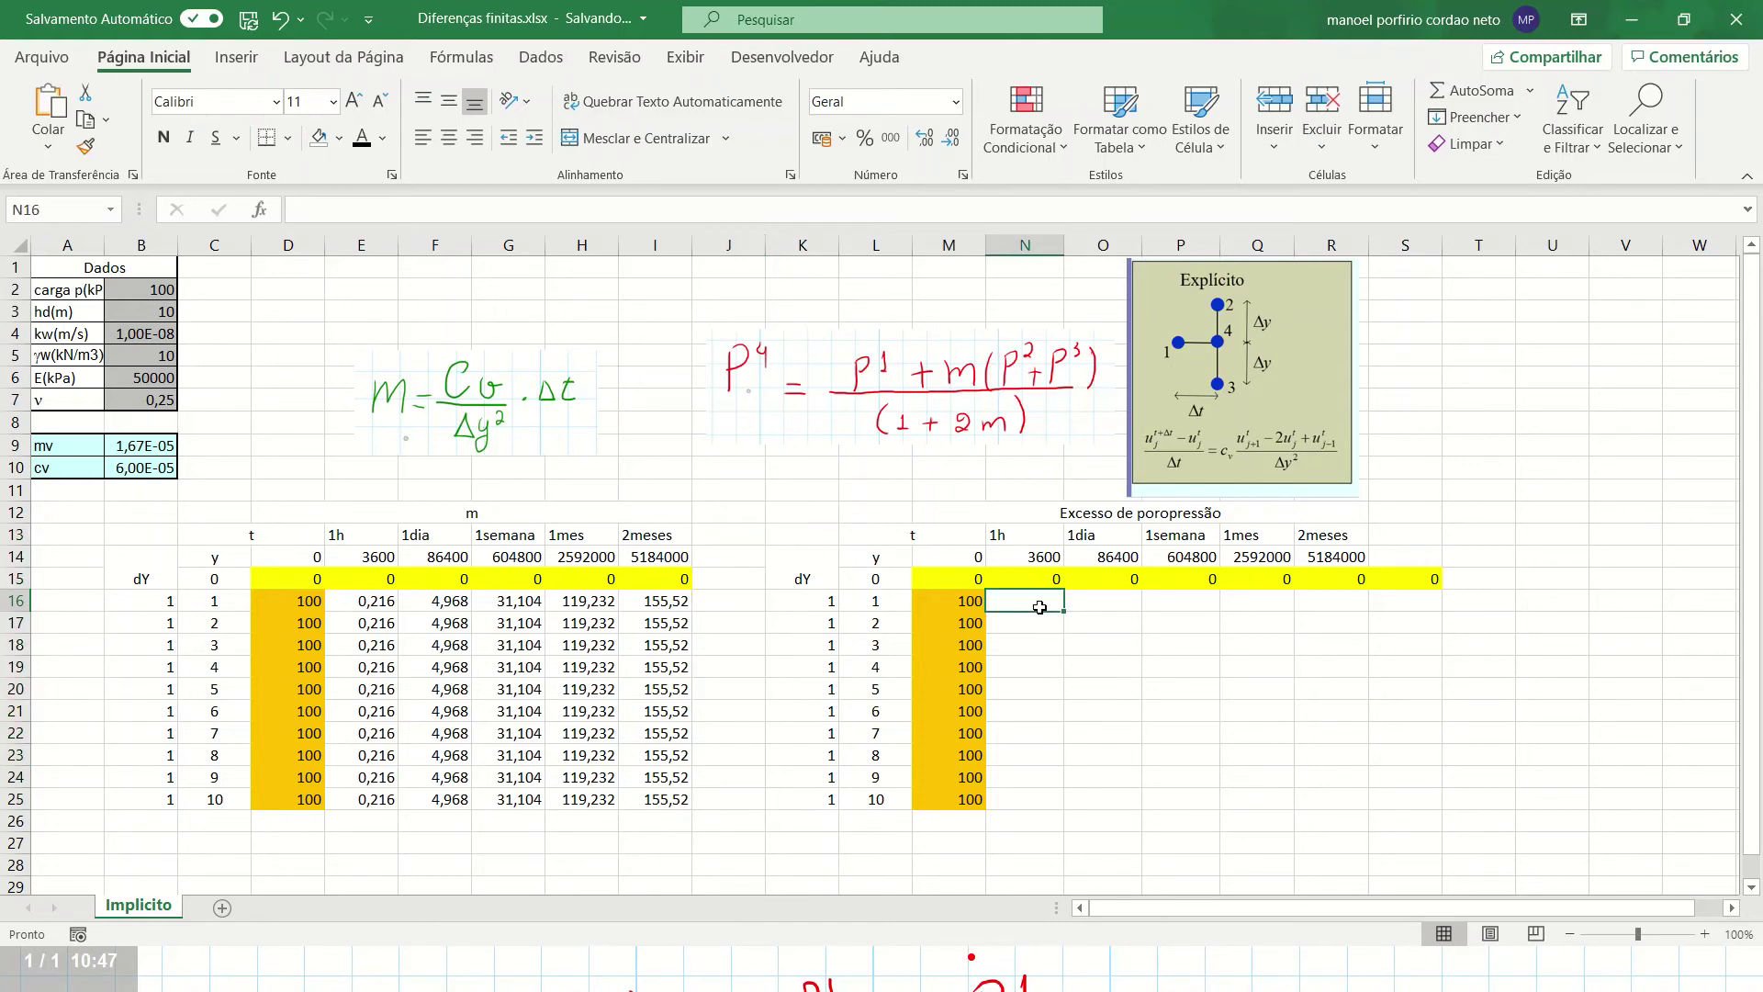
pyautogui.click(584, 504)
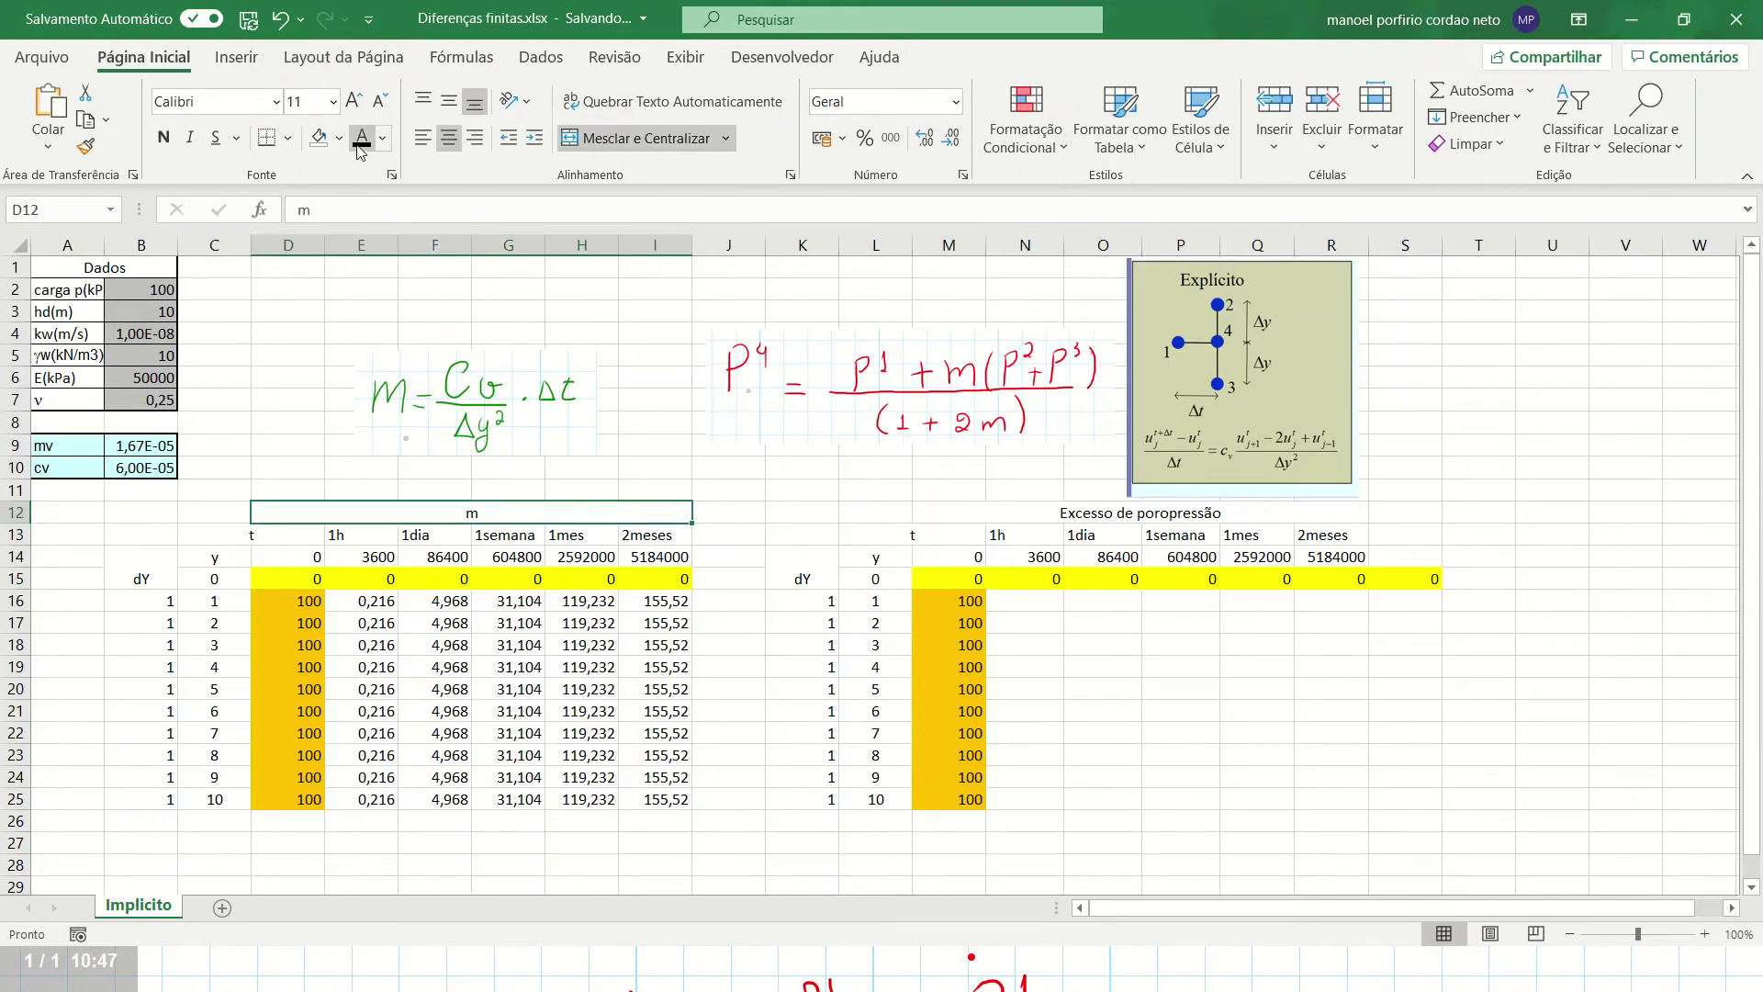
pyautogui.click(174, 142)
pyautogui.click(288, 138)
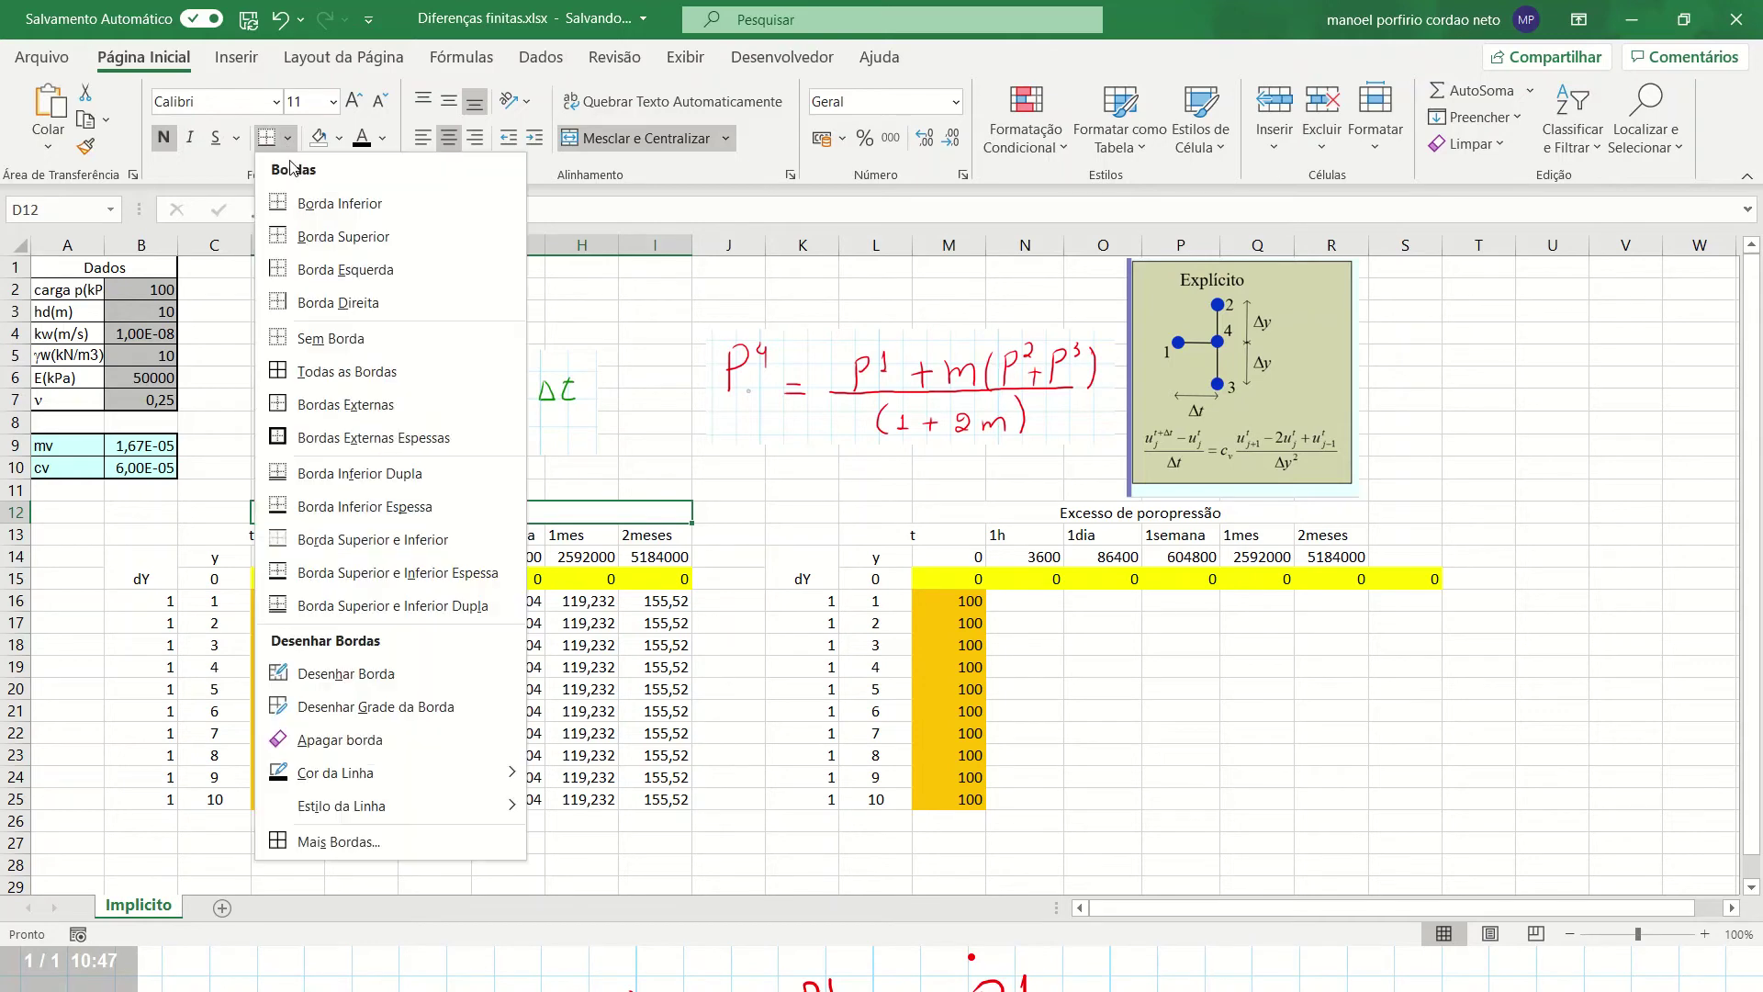
pyautogui.click(322, 371)
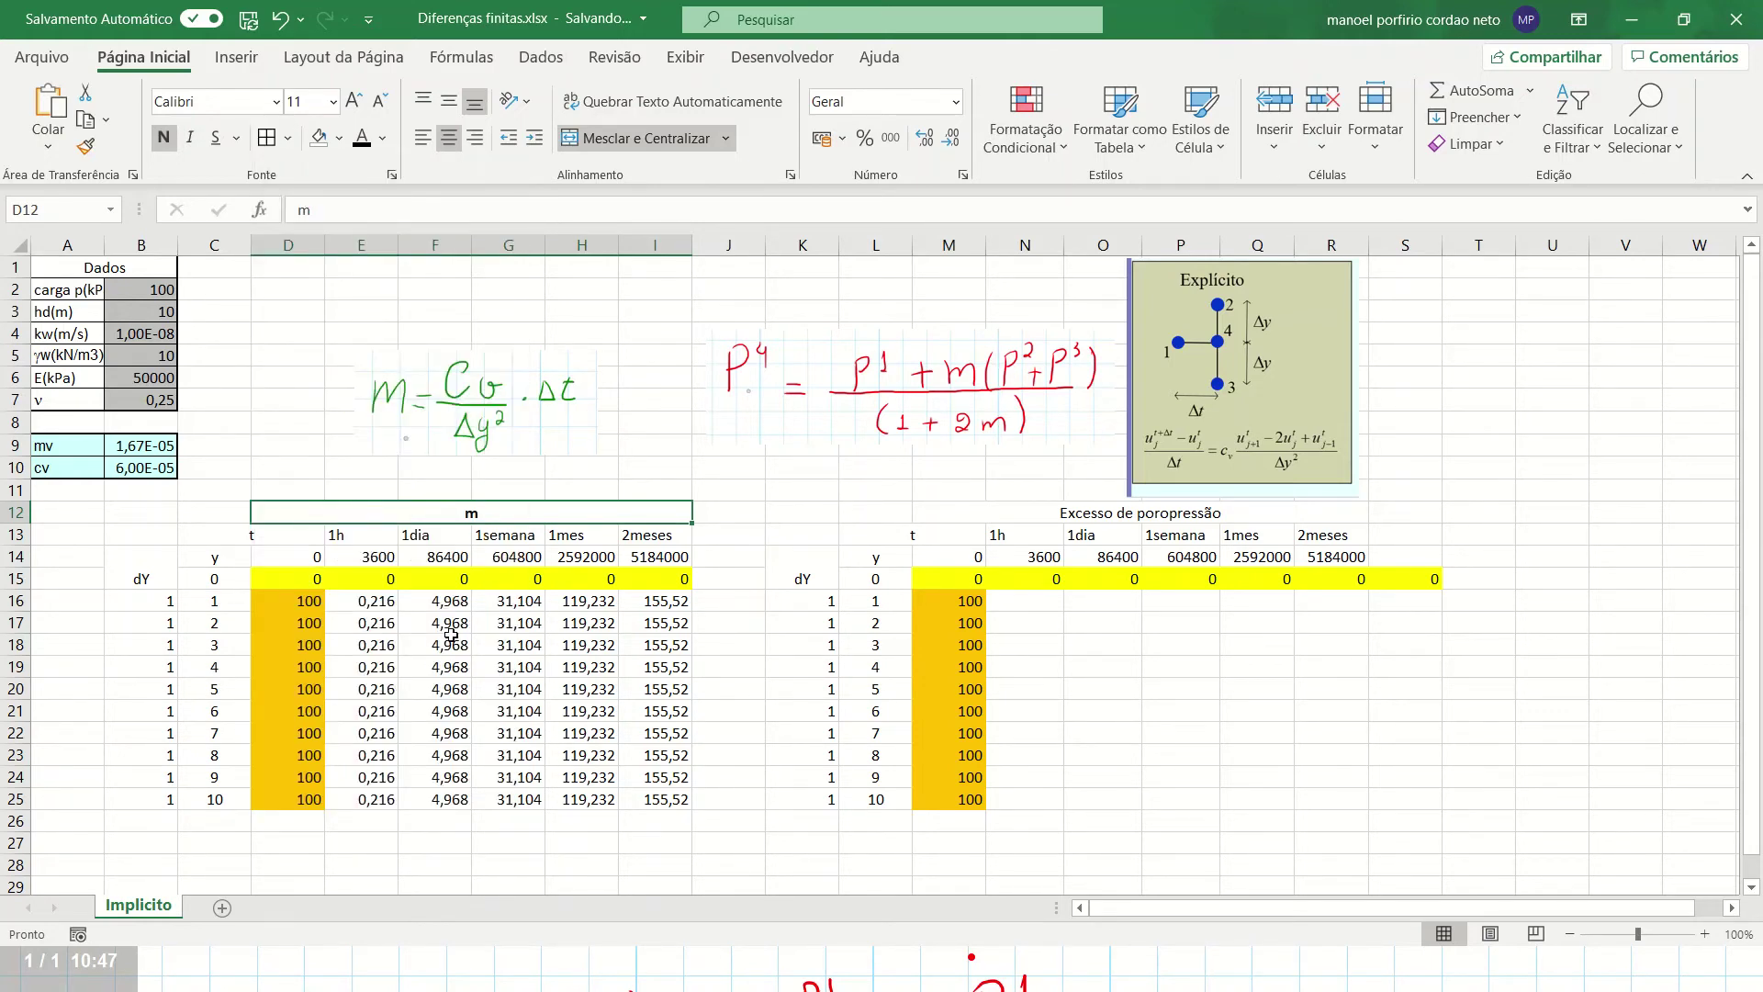
# Label the stencil nodes in the 1h column with 4 in N16, 3 in N17 and 2 in N15
pyautogui.click(1044, 599)
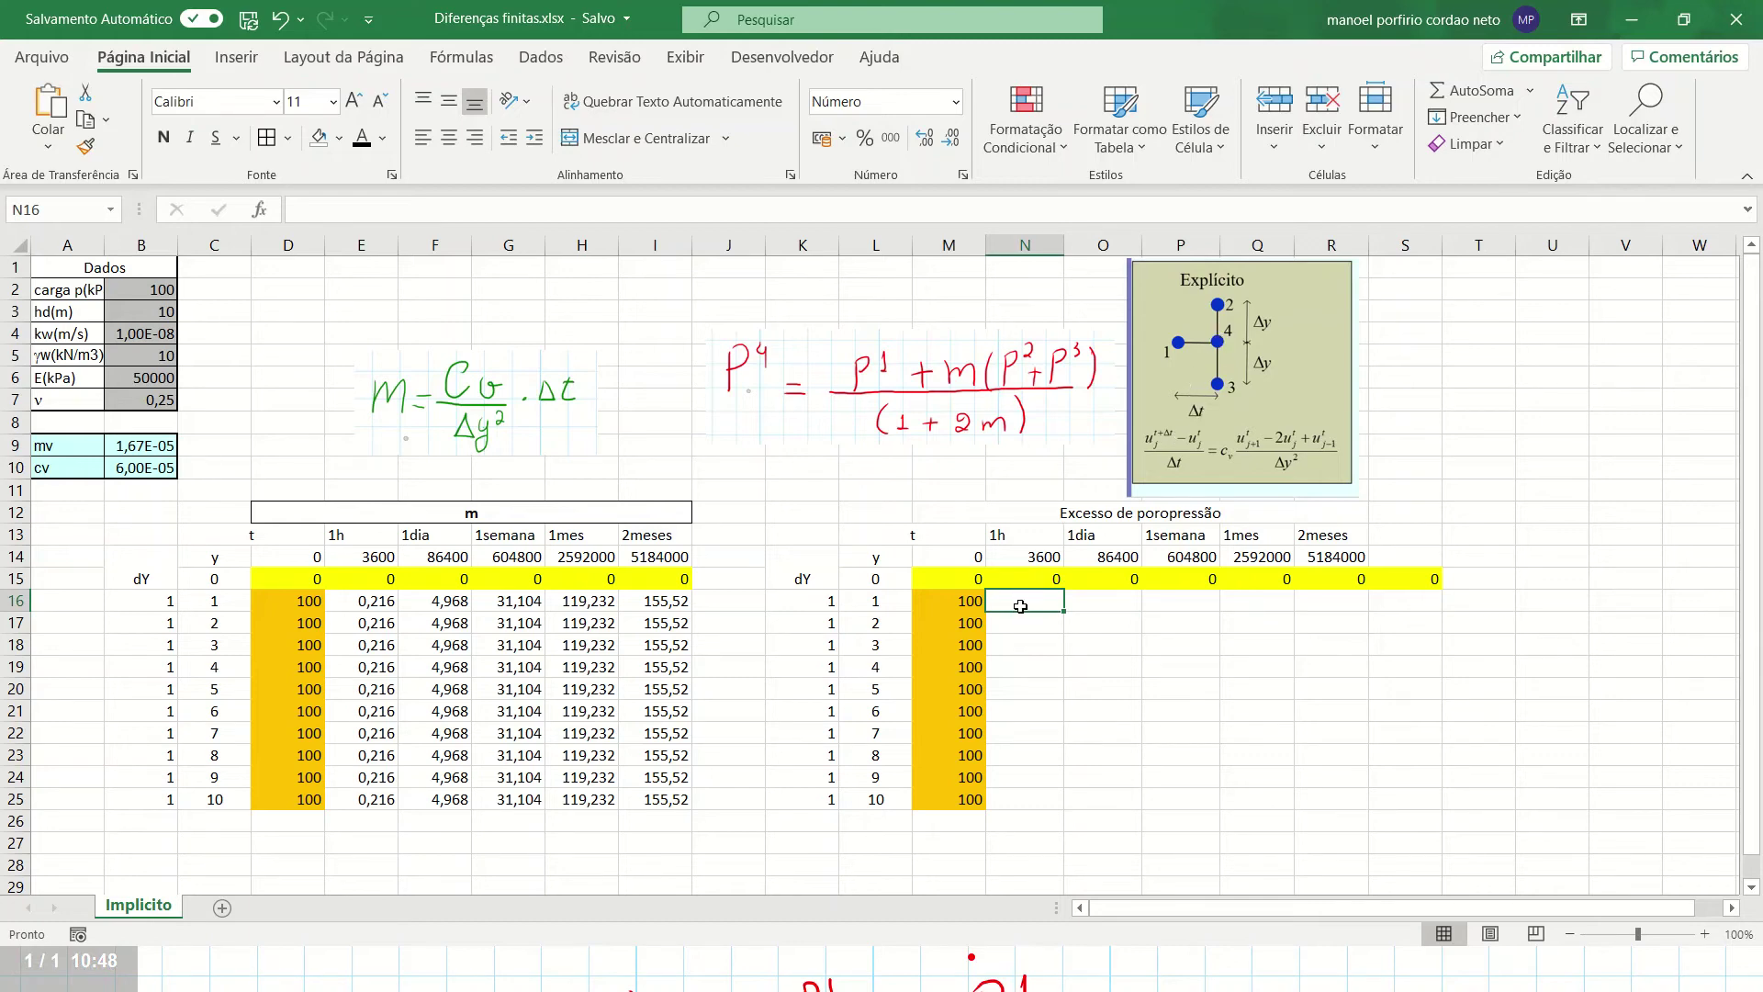
pyautogui.write('4')
pyautogui.press('Return')
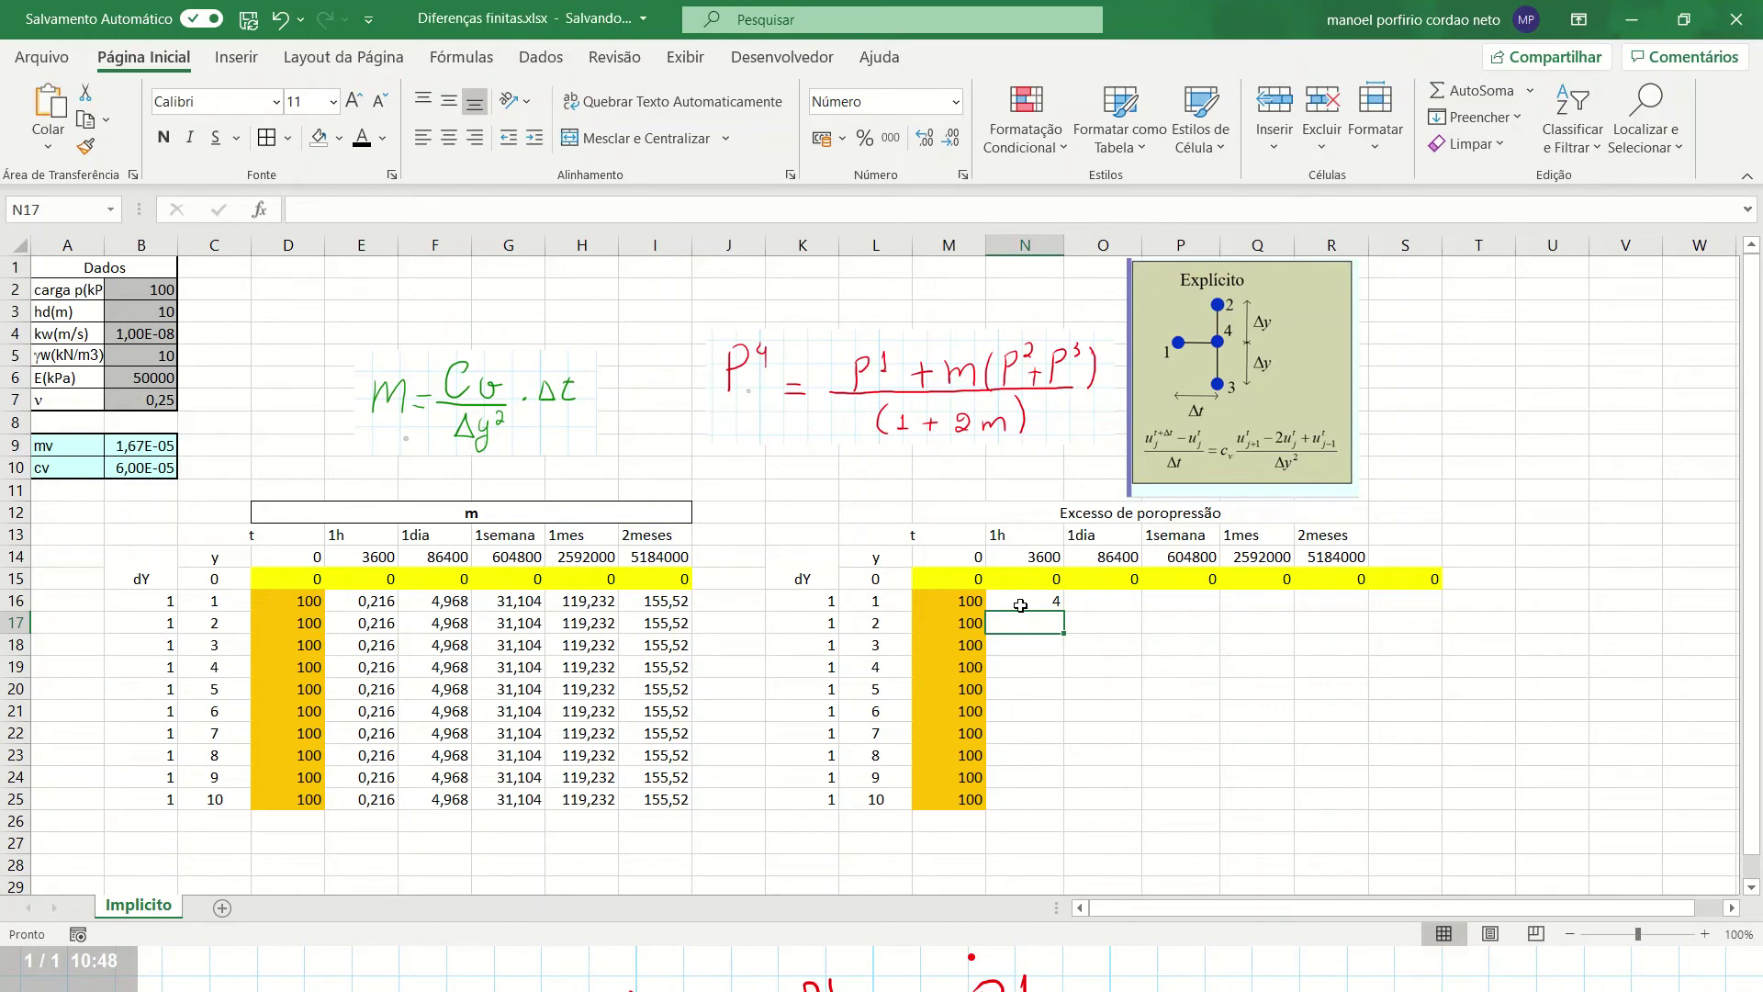
pyautogui.write('3')
pyautogui.click(1020, 605)
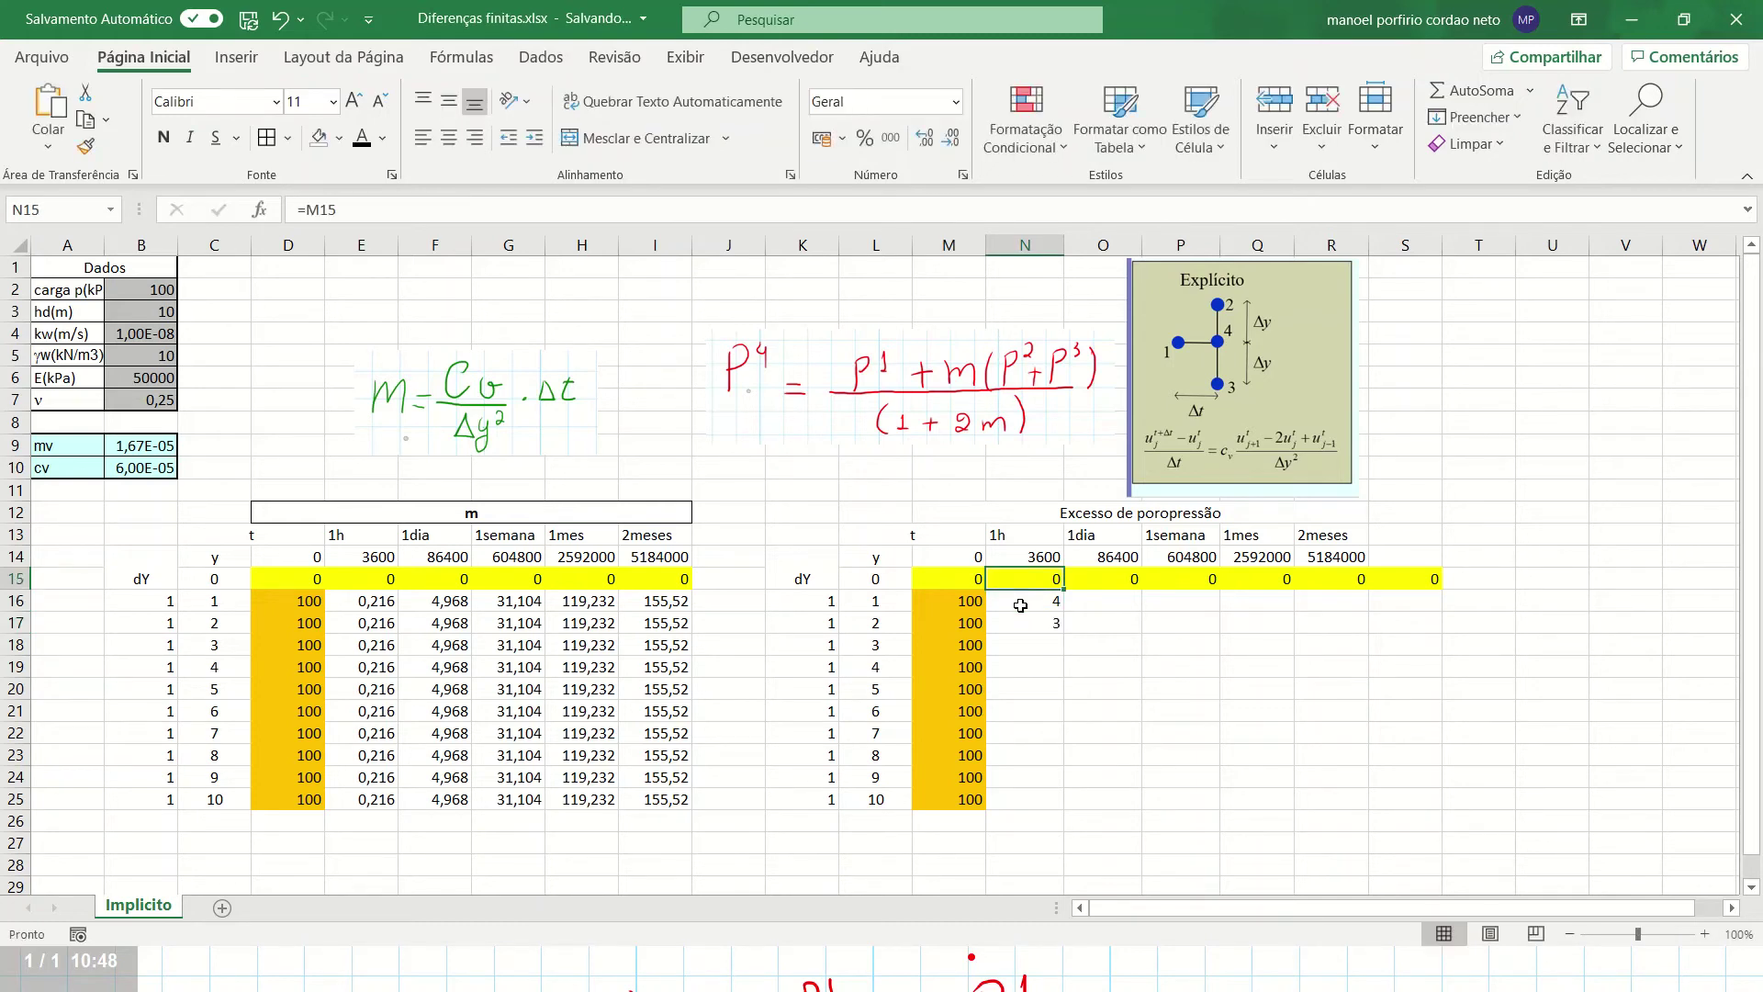
pyautogui.press('Left')
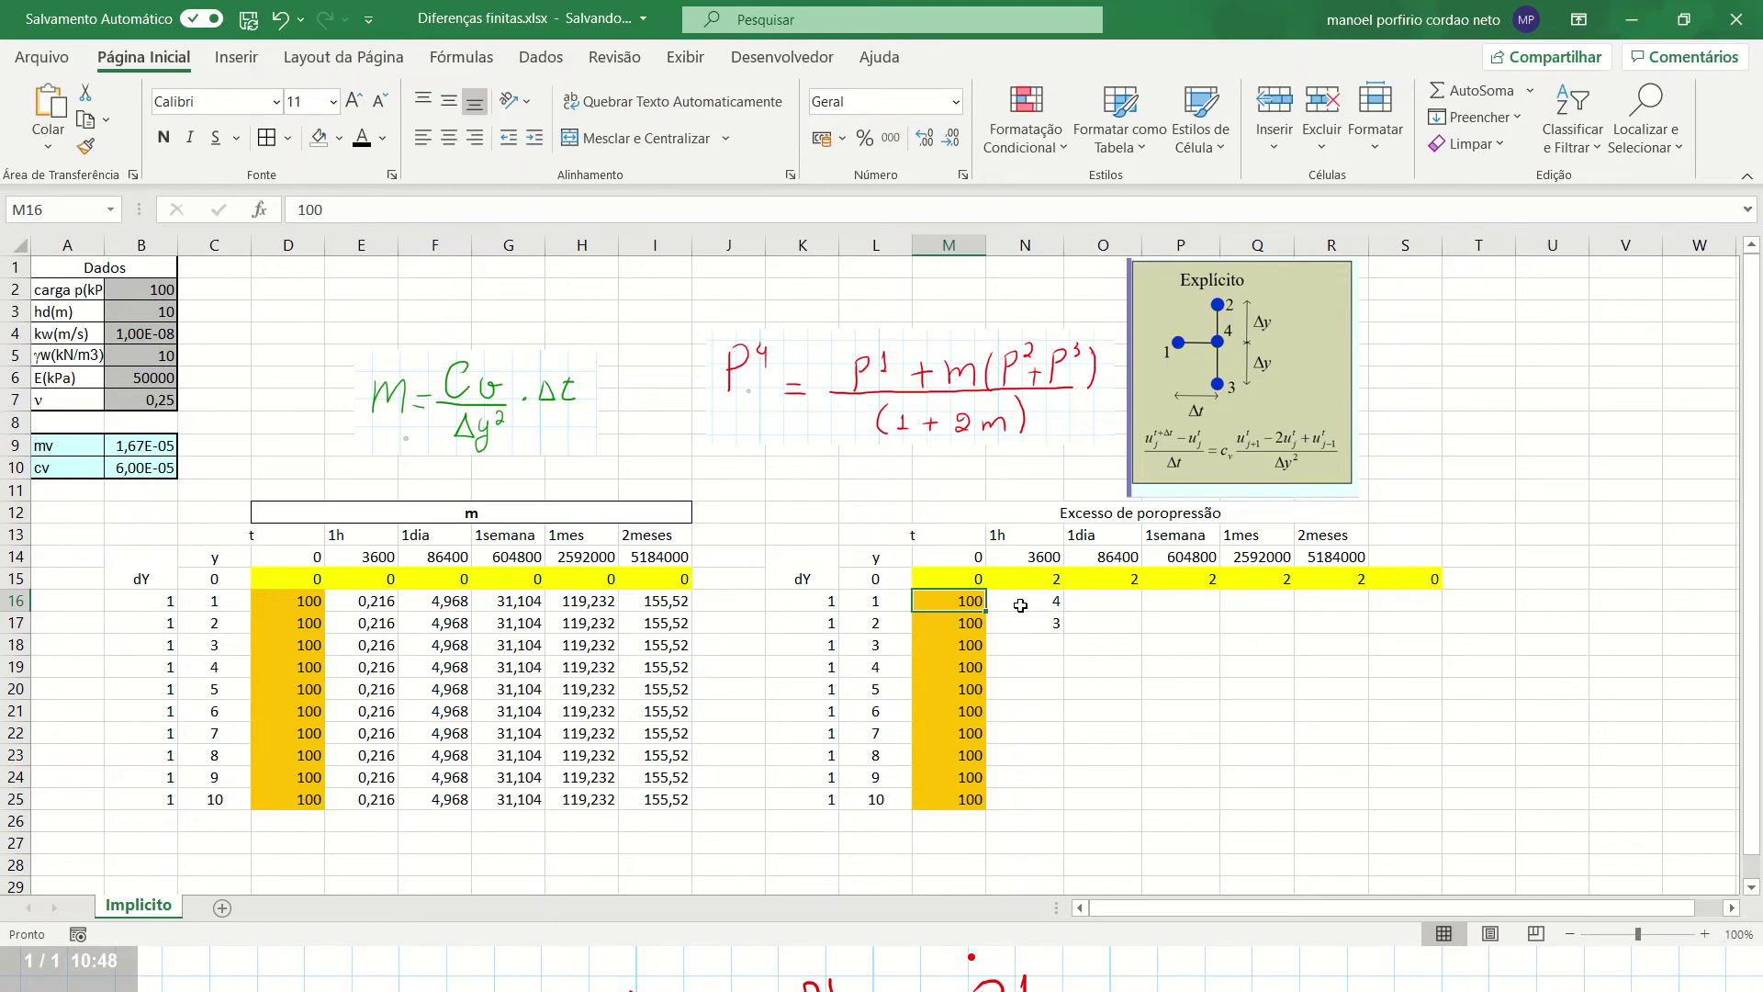
pyautogui.click(1021, 606)
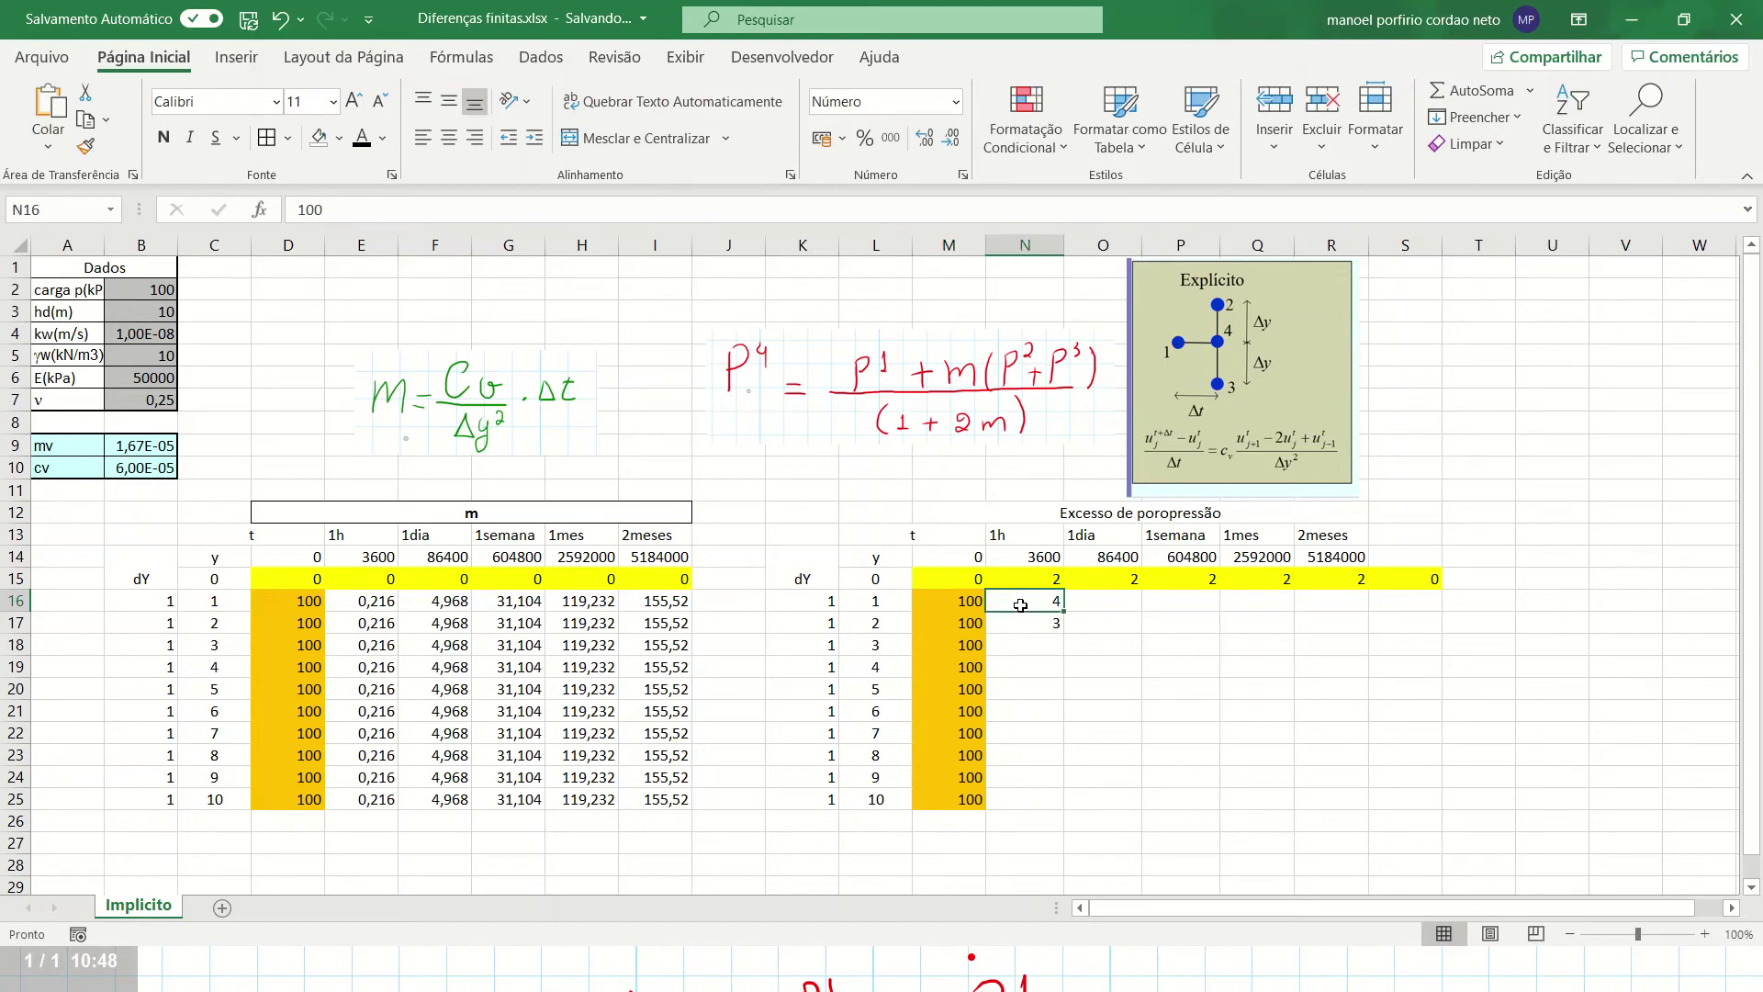
# Clear the node labels from N15:N17
pyautogui.press('Up')
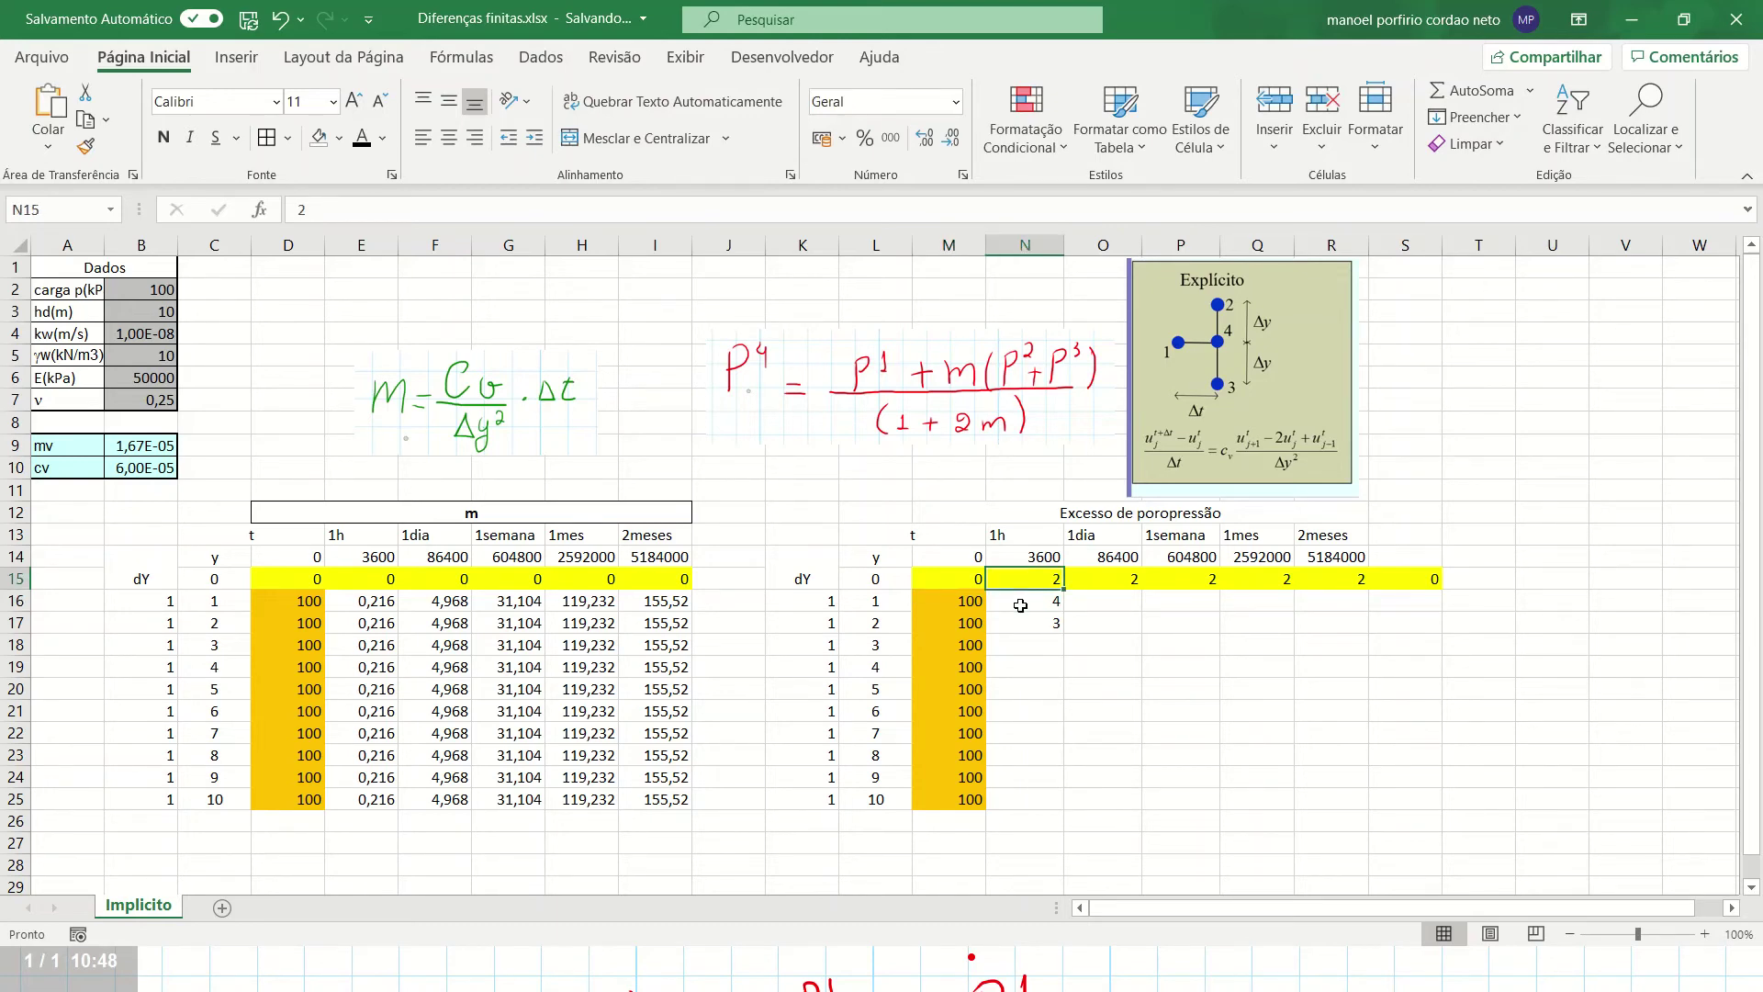
pyautogui.hotkey('shift', 'Down')
pyautogui.hotkey('shift', 'Down')
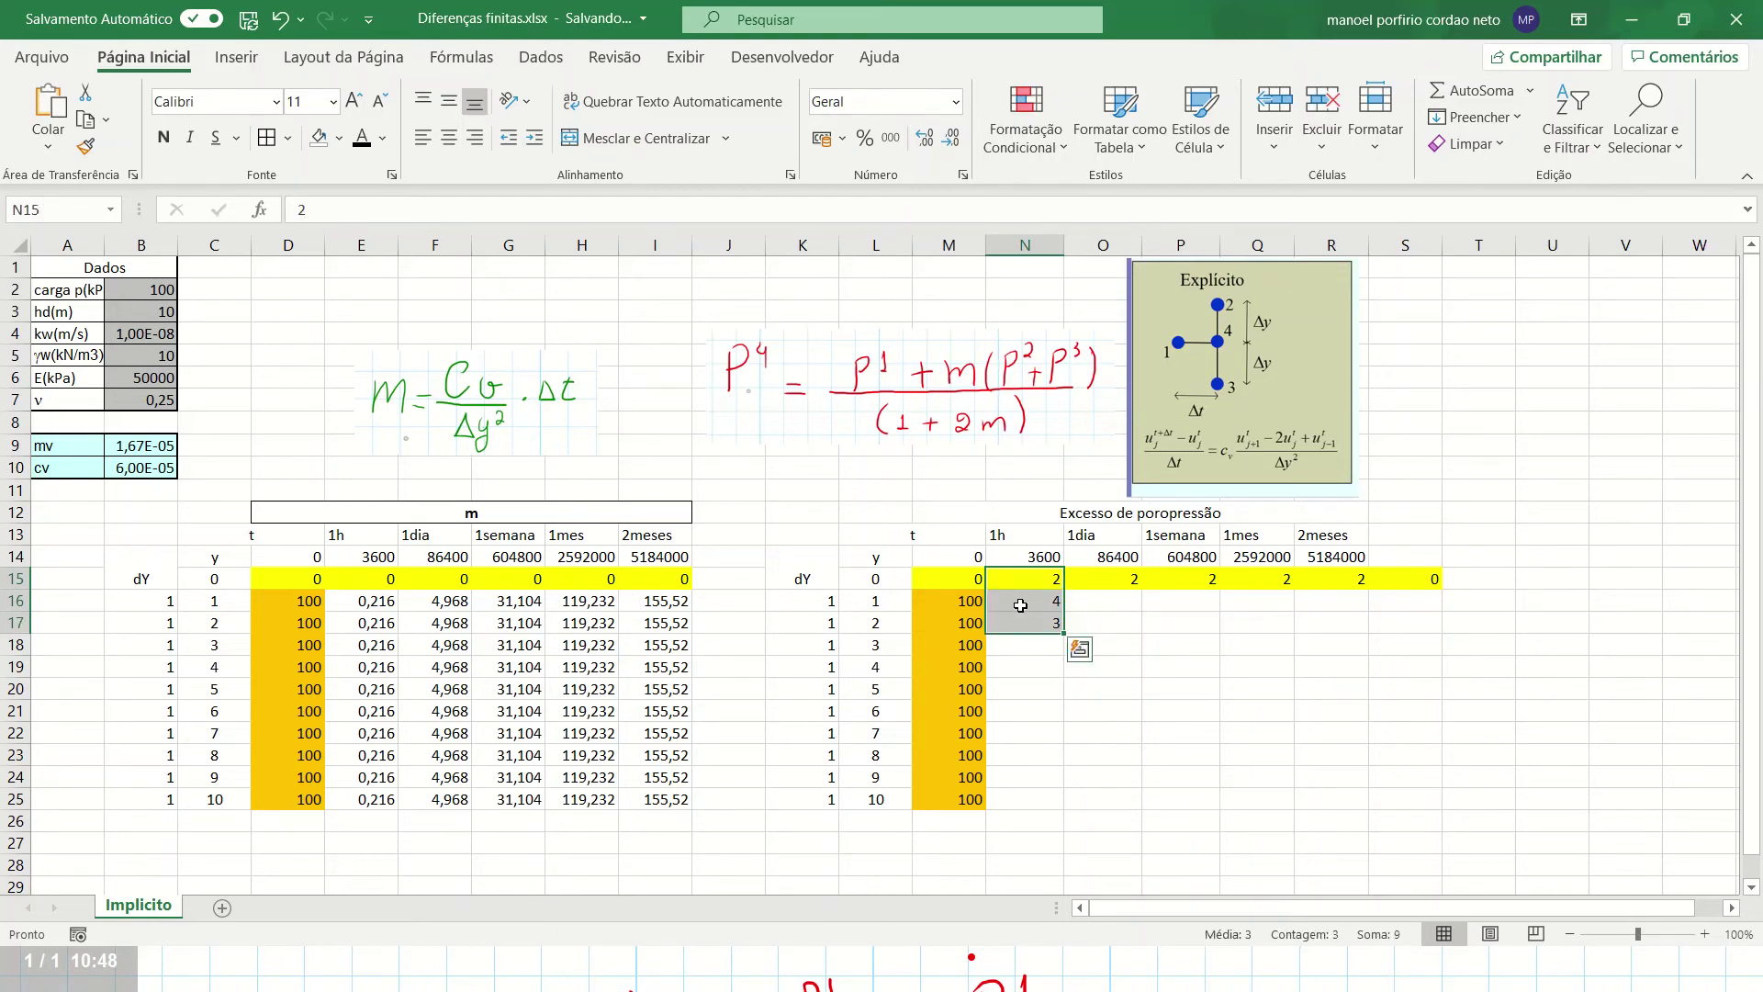
pyautogui.press('Delete')
pyautogui.click(1021, 605)
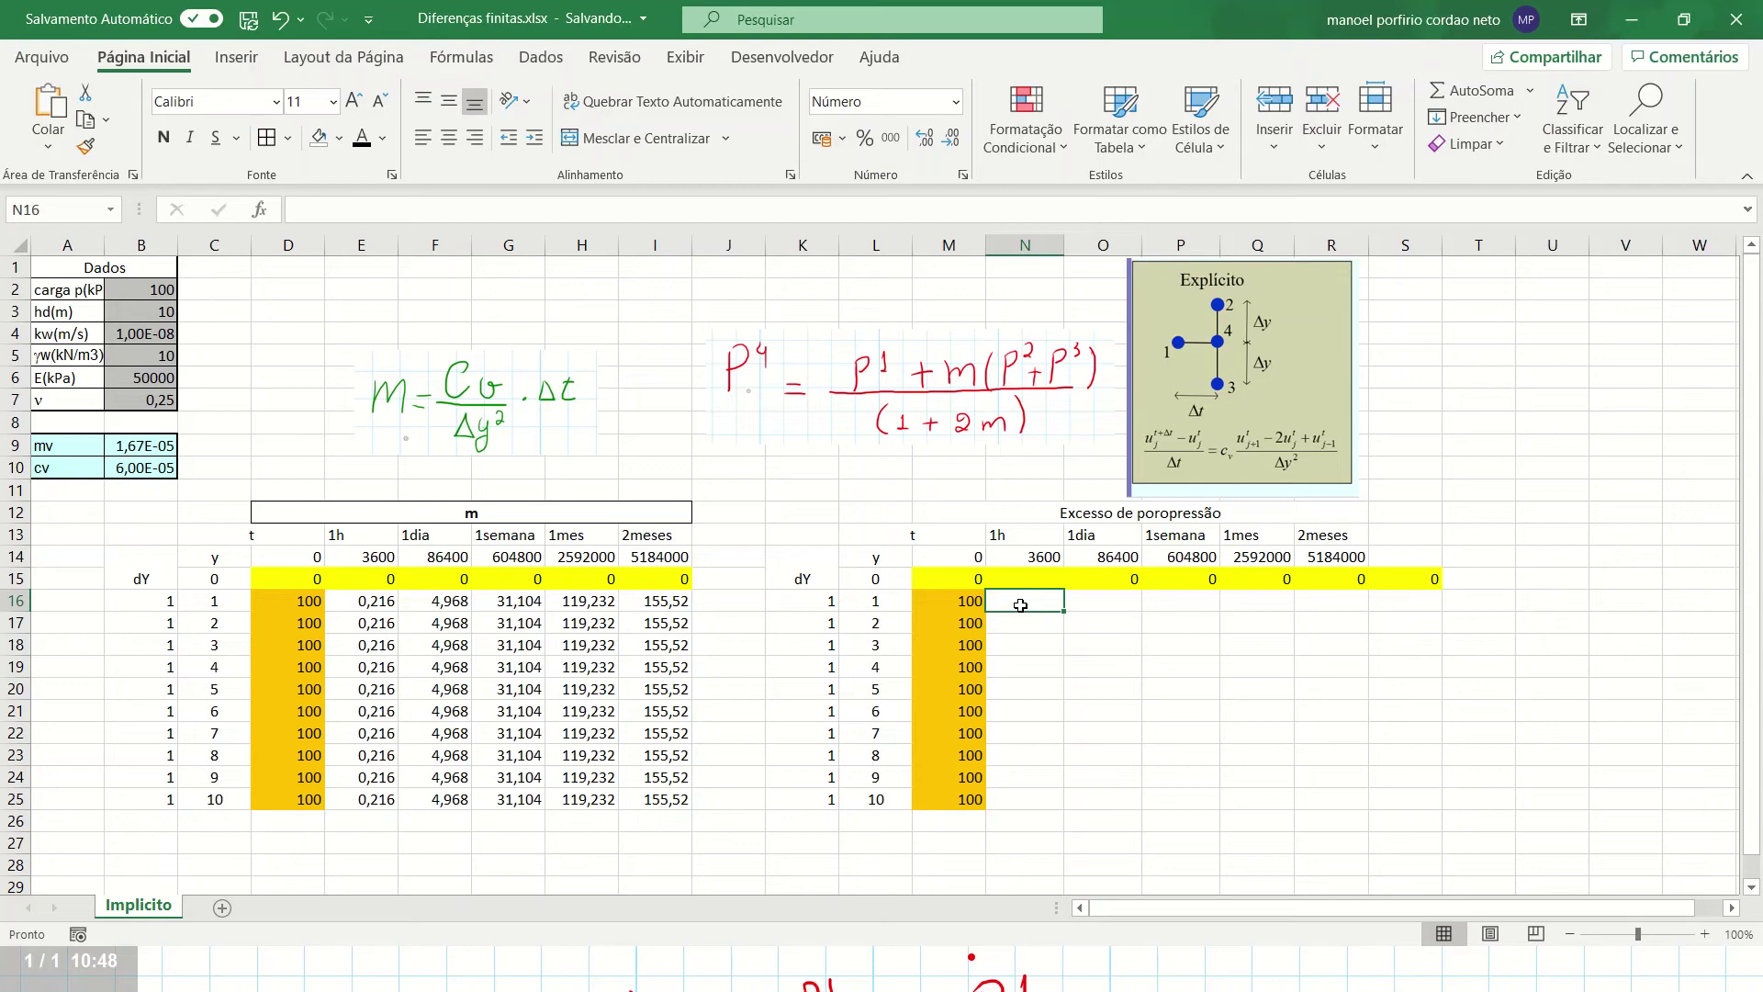
# Enter the node numbers 2, 4 and 3 again in N15, N16 and N17
pyautogui.press('Up')
pyautogui.write('2')
pyautogui.press('Return')
pyautogui.write('4')
pyautogui.press('Return')
pyautogui.write('3')
pyautogui.press('Return')
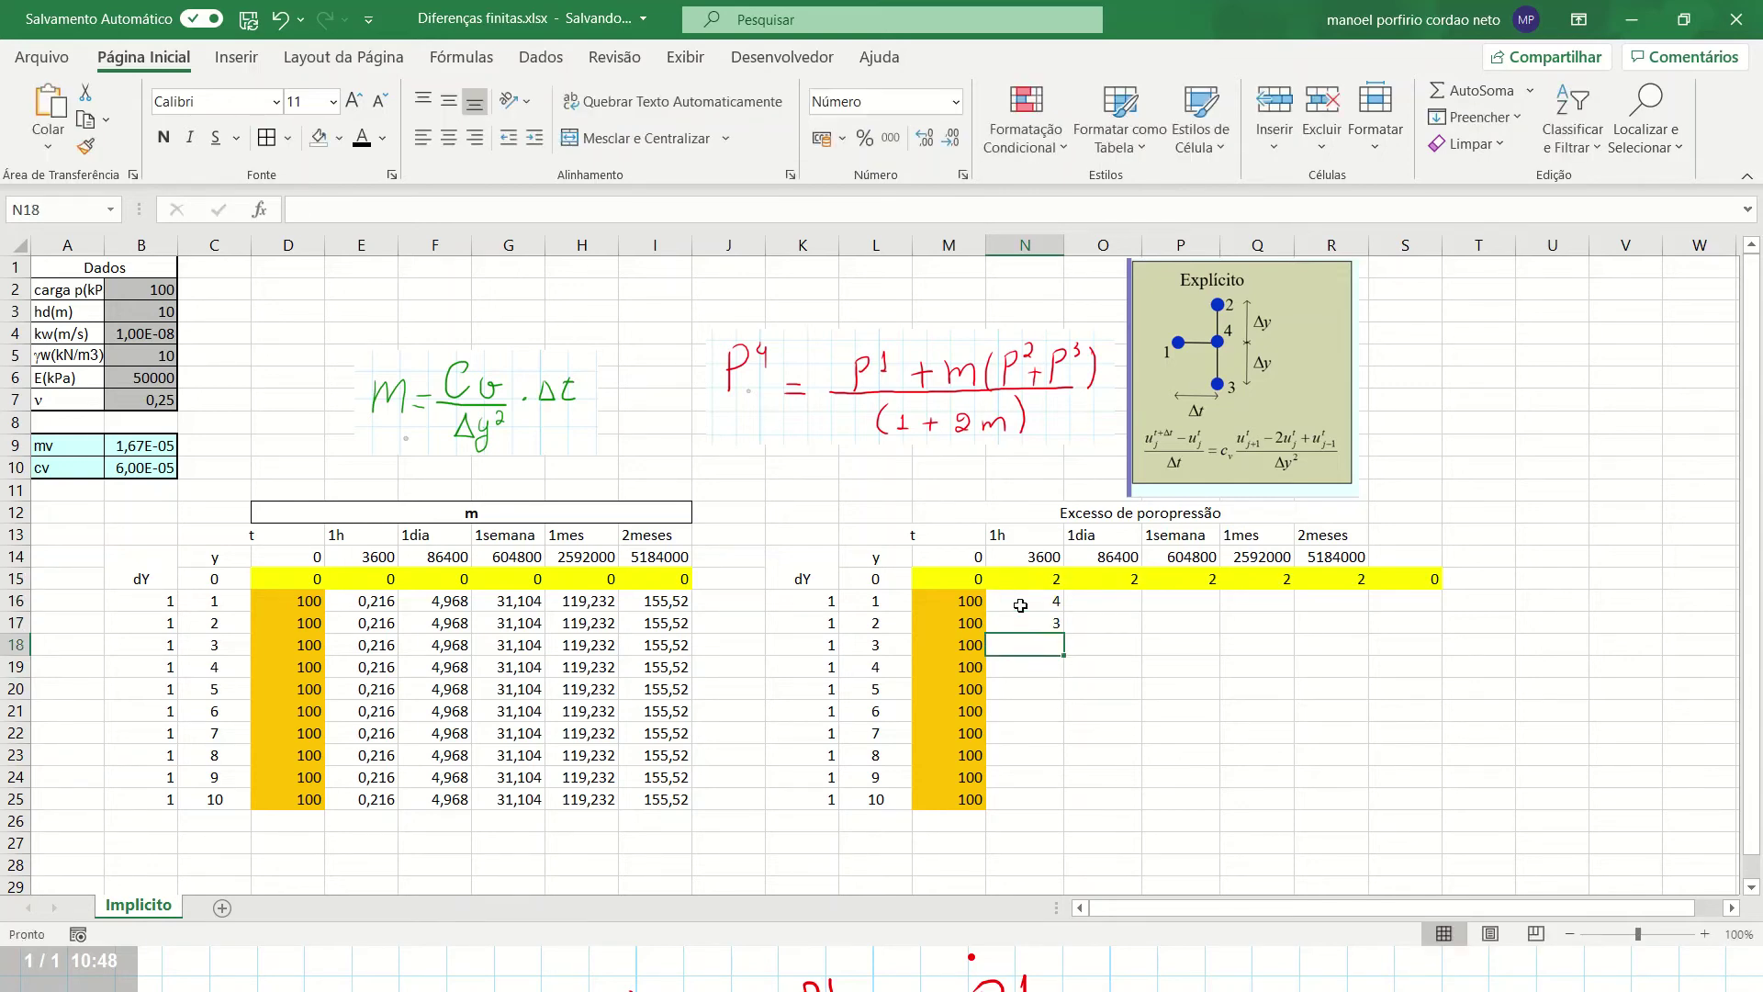
pyautogui.press('Up')
pyautogui.press('Up')
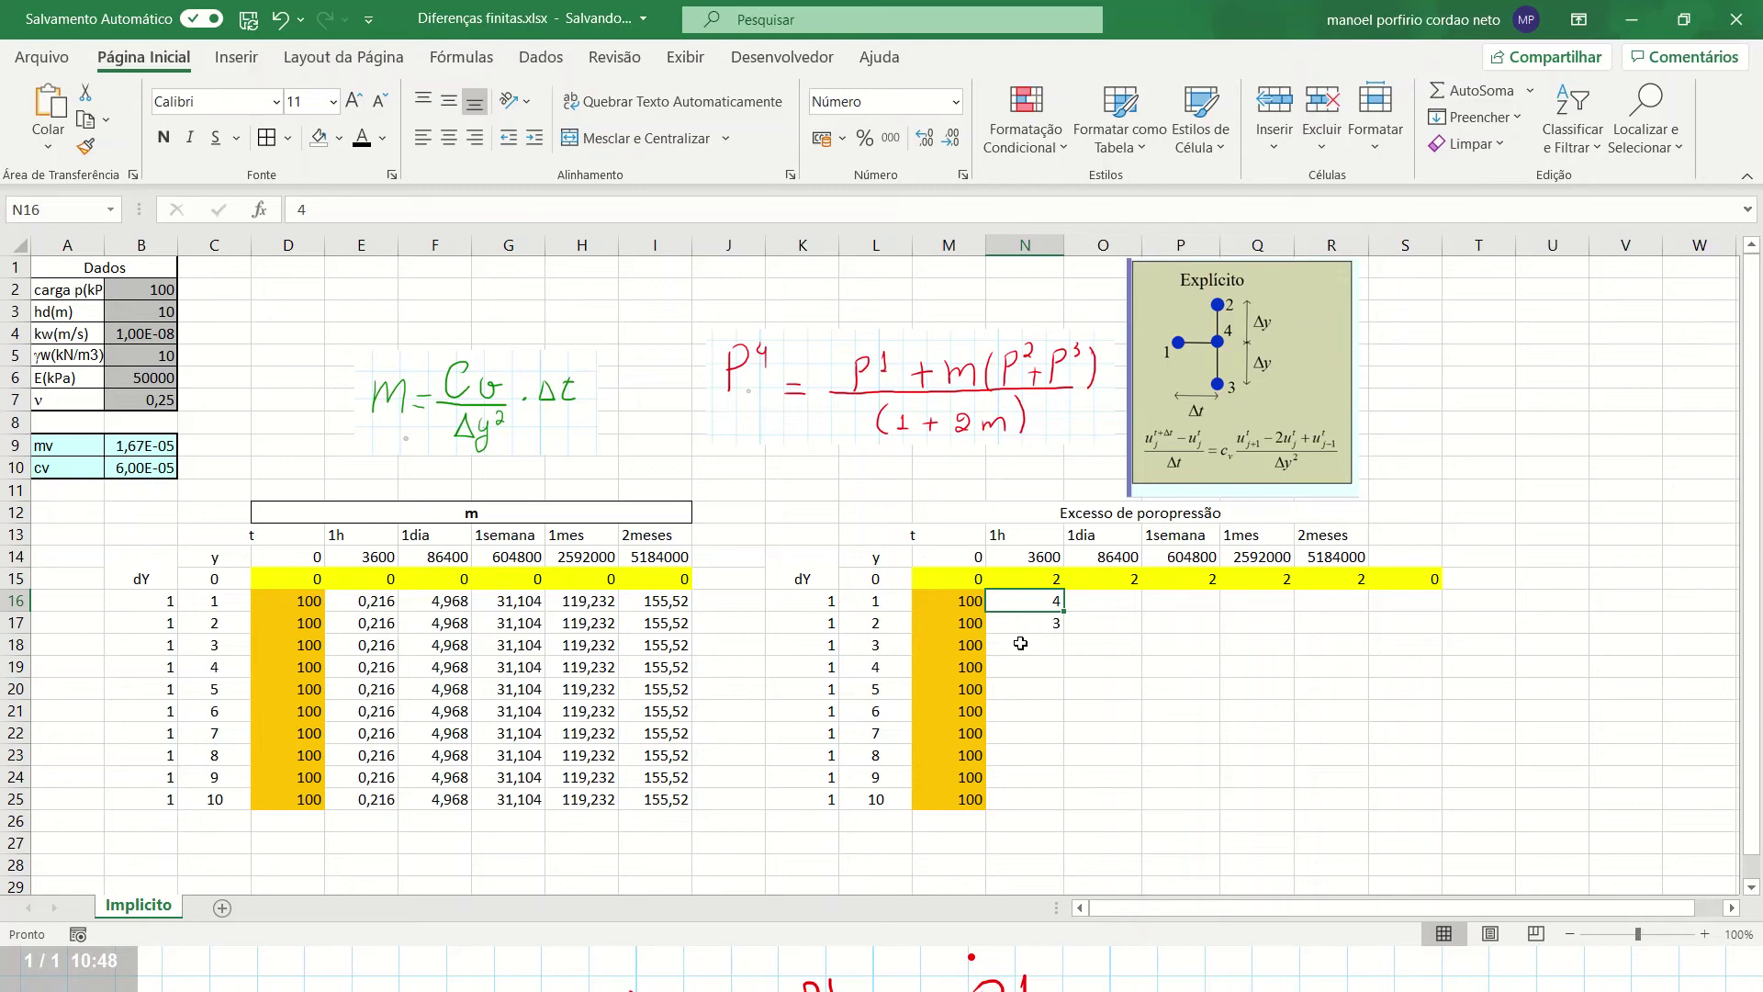
# Set the boundary value in N15 to 0 and clear the node numbers from N16:N17
pyautogui.click(1031, 579)
pyautogui.write('0')
pyautogui.press('Return')
pyautogui.hotkey('shift', 'Down')
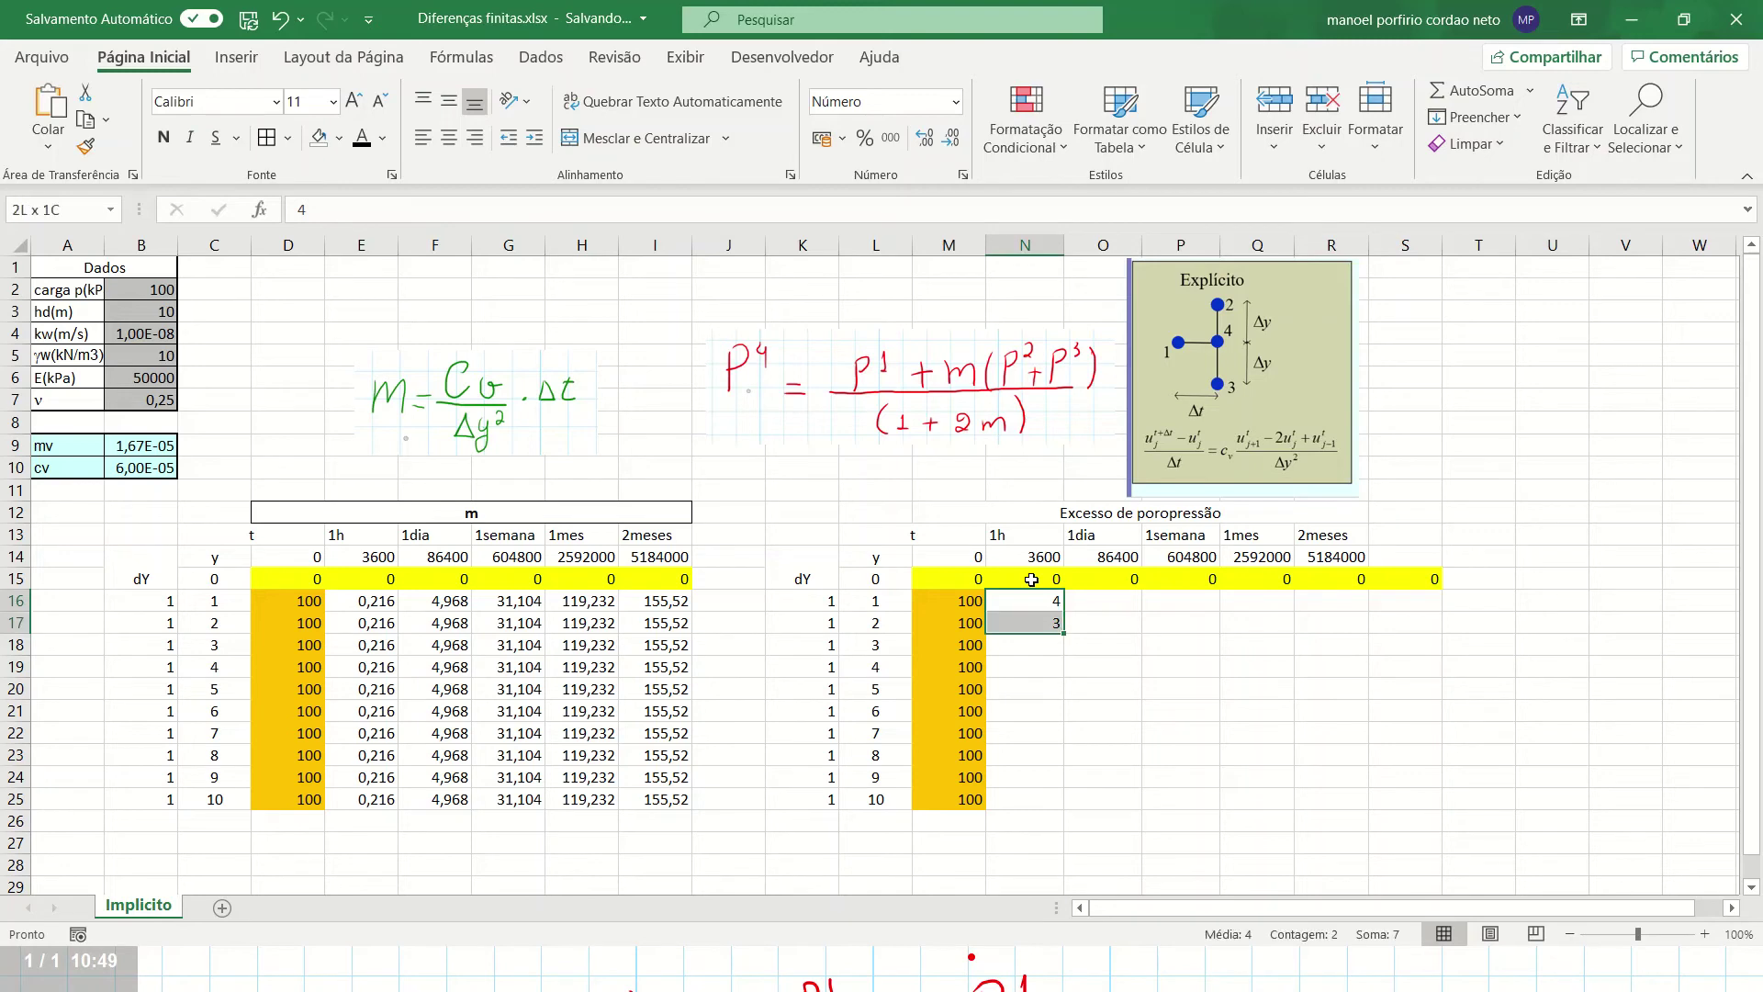
pyautogui.press('Delete')
pyautogui.hotkey('shift', 'Up')
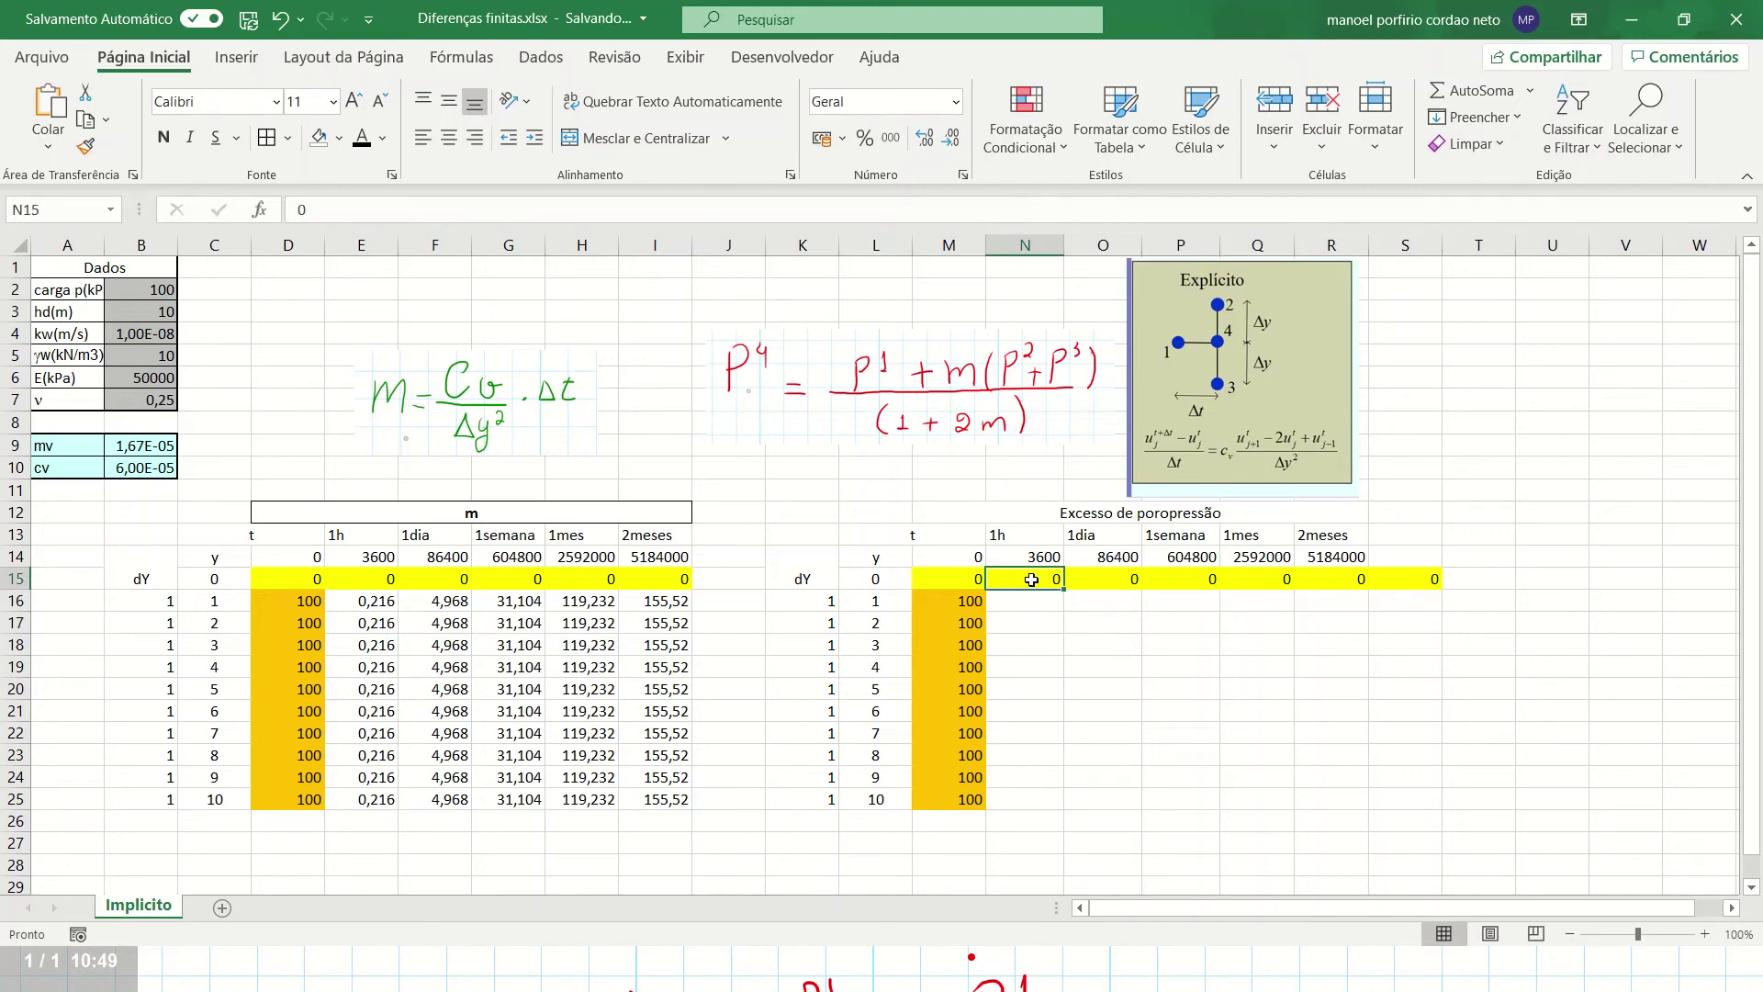
# Check in the formula calculation options that iterative calculation is enabled, and accept the settings
pyautogui.click(51, 55)
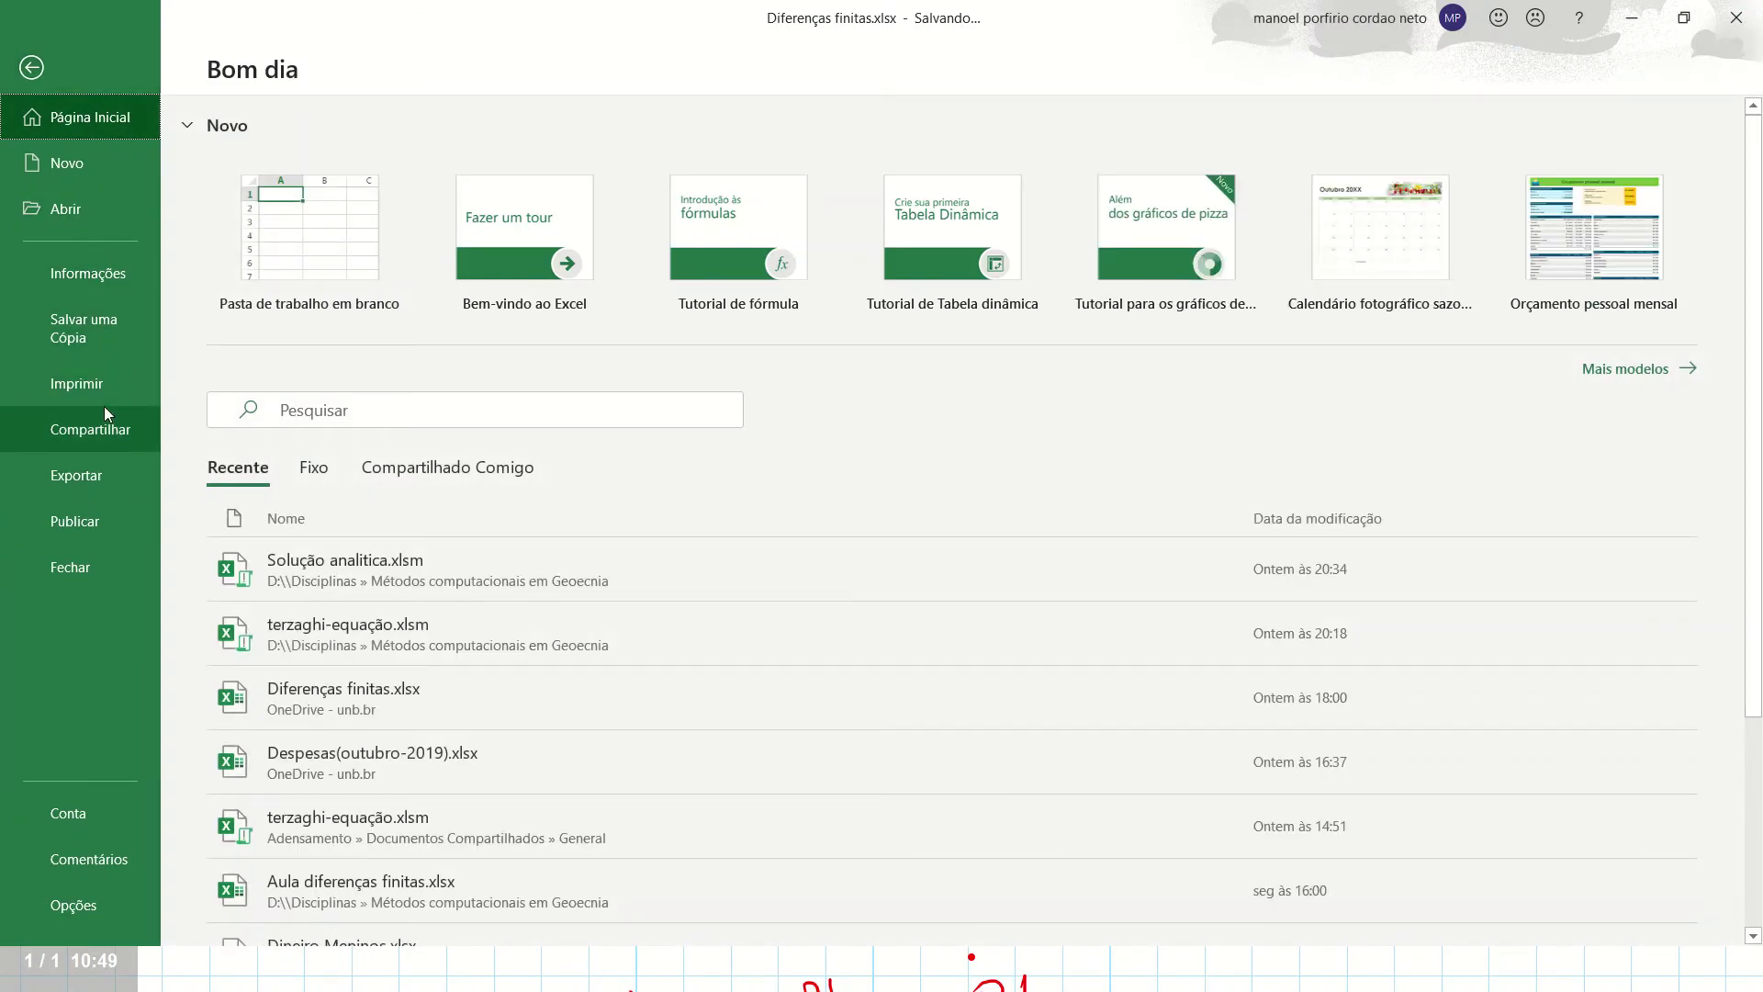
pyautogui.click(77, 902)
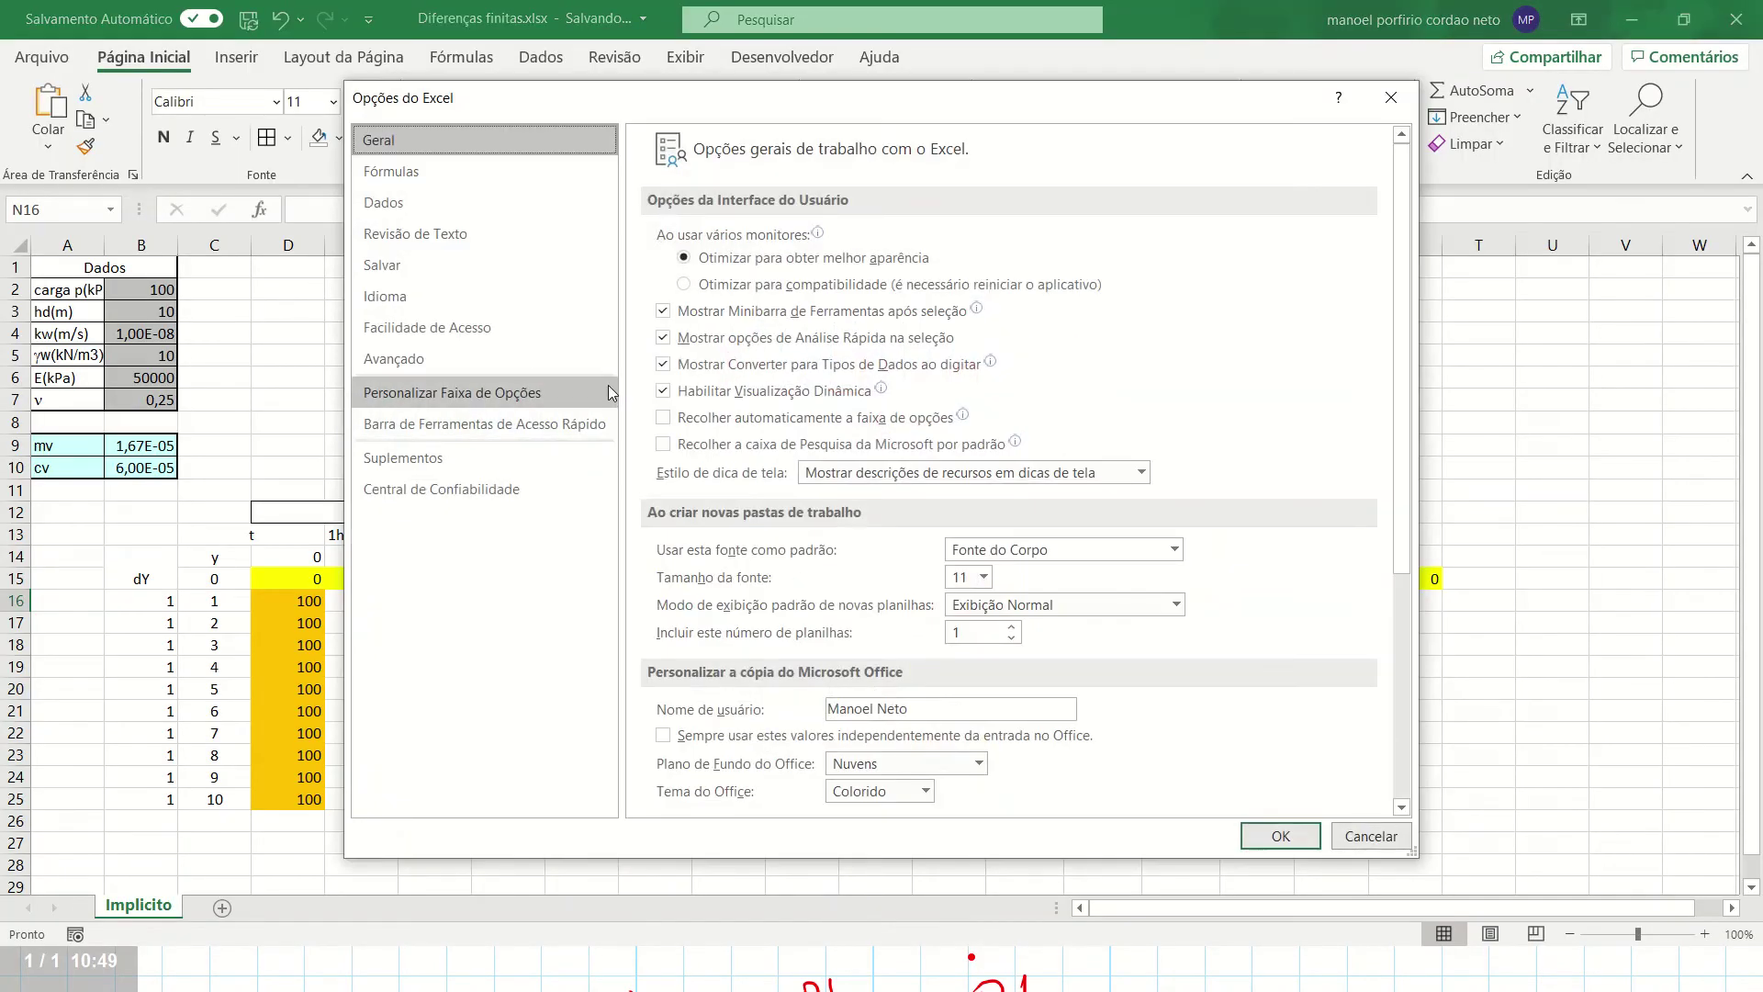
pyautogui.click(525, 165)
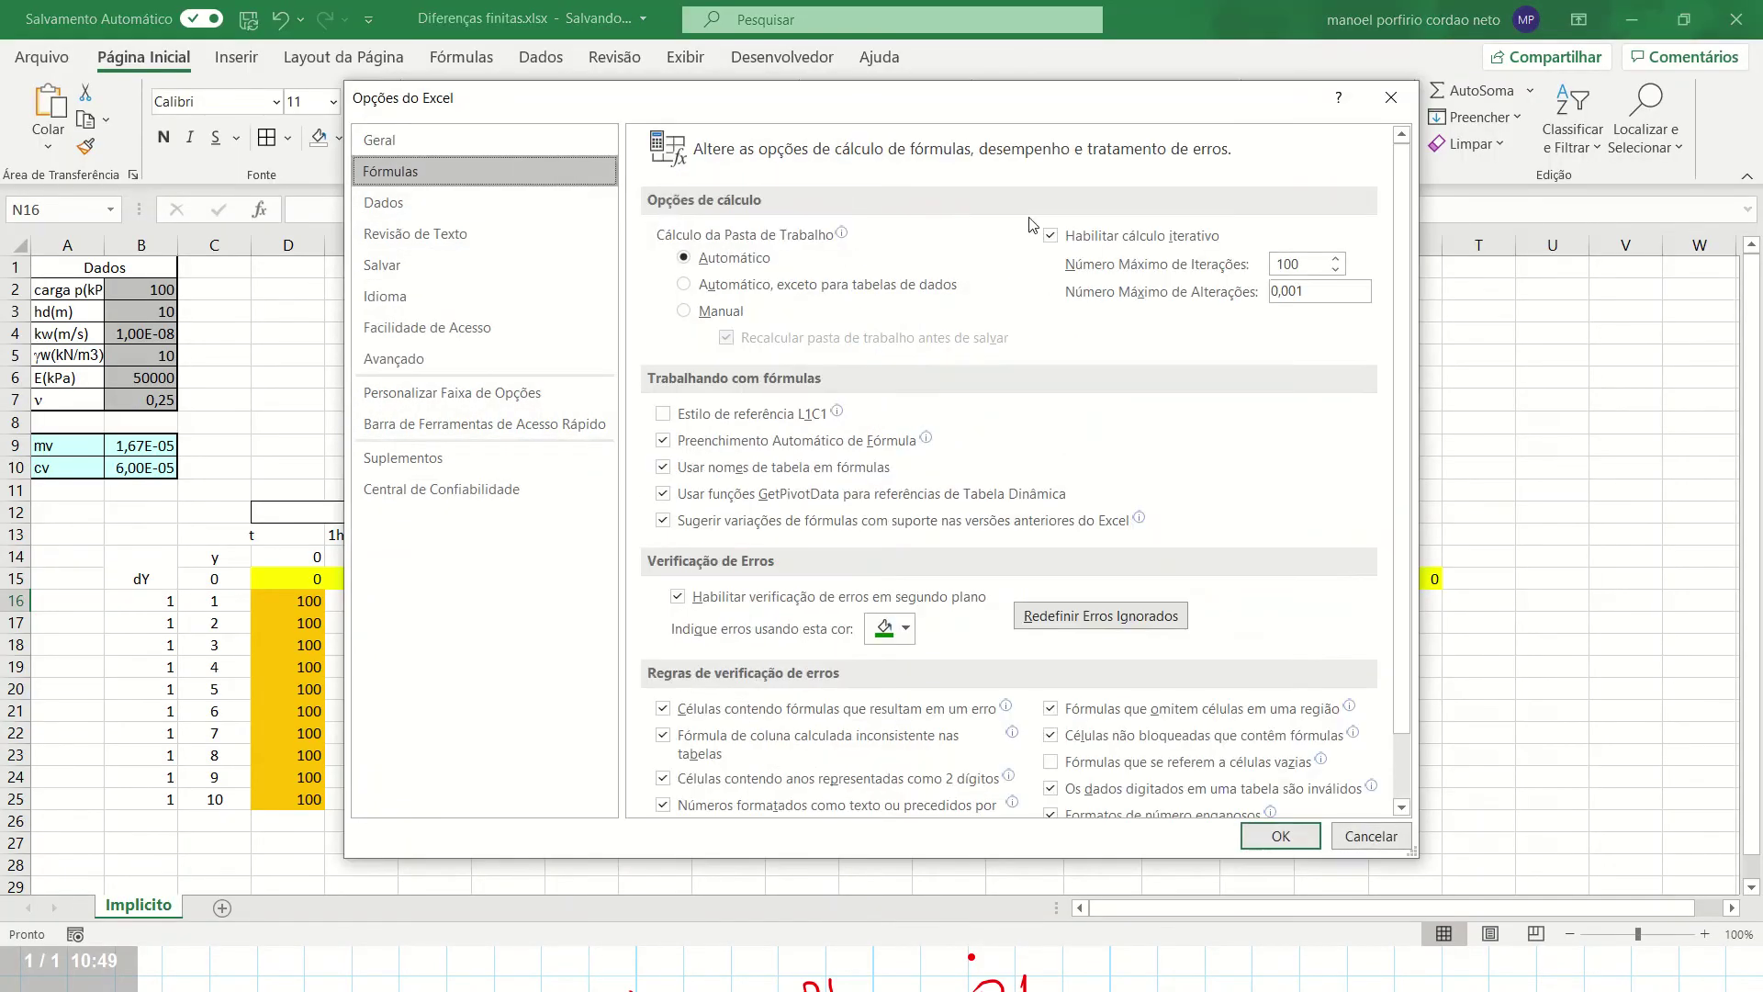
pyautogui.click(1113, 241)
pyautogui.click(1114, 240)
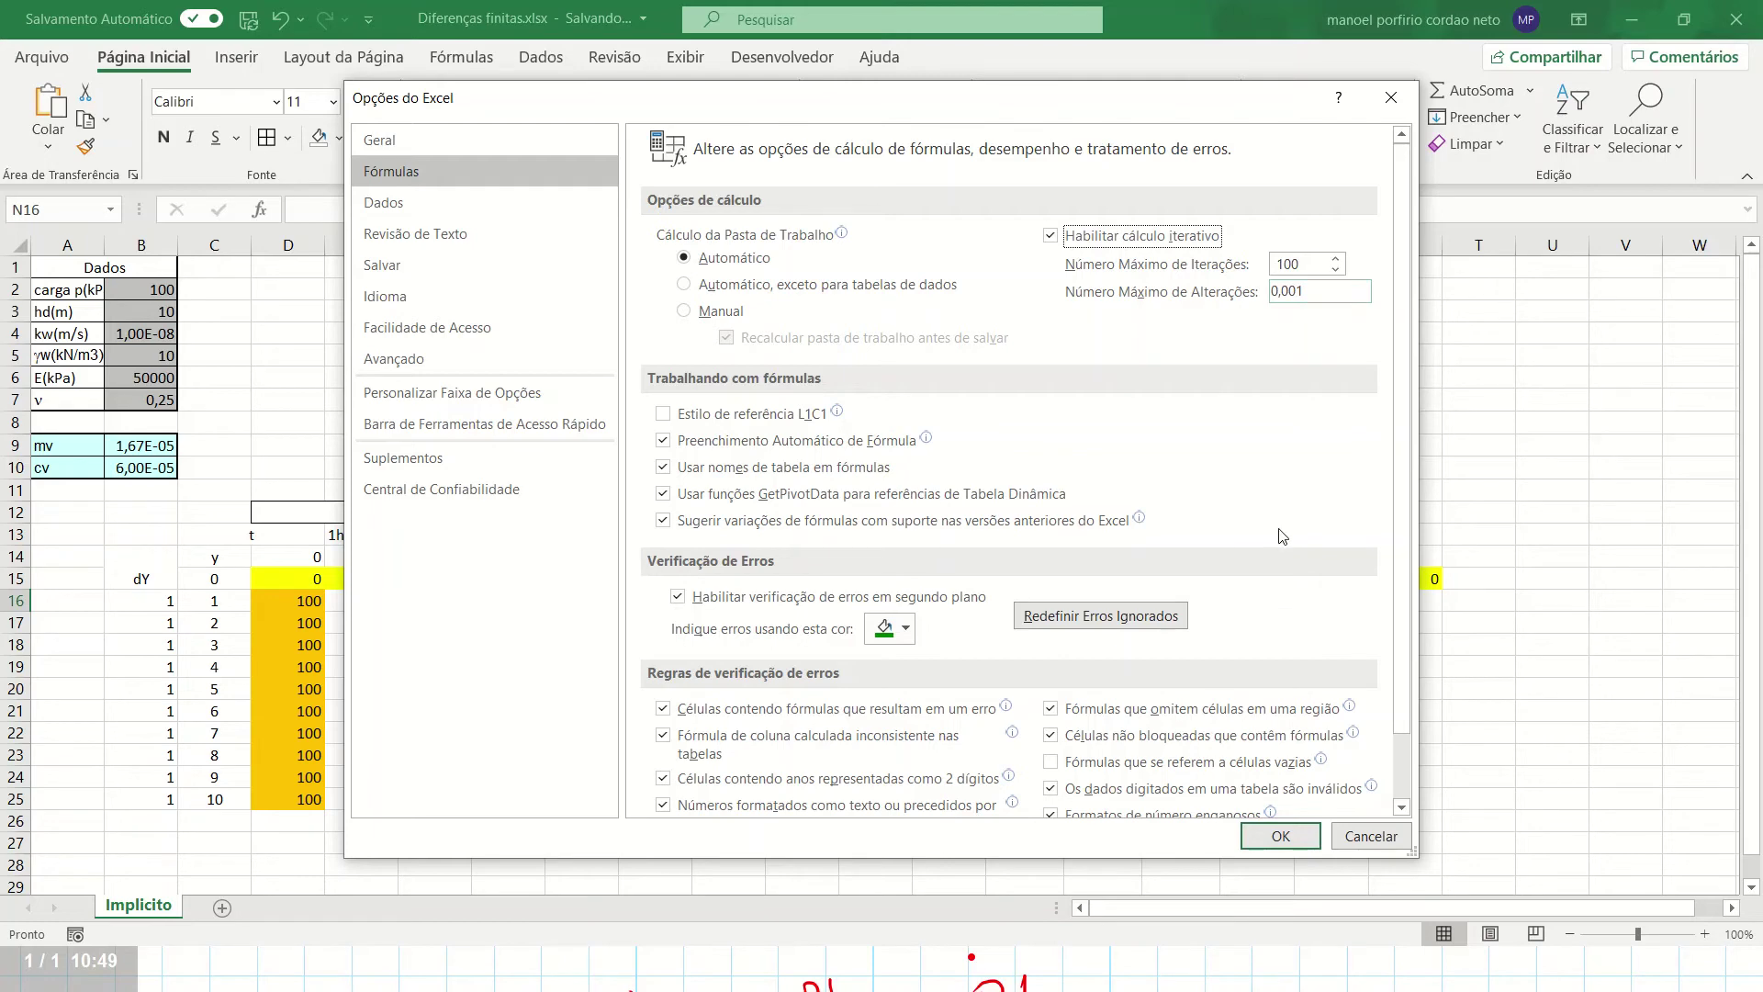
pyautogui.click(1261, 837)
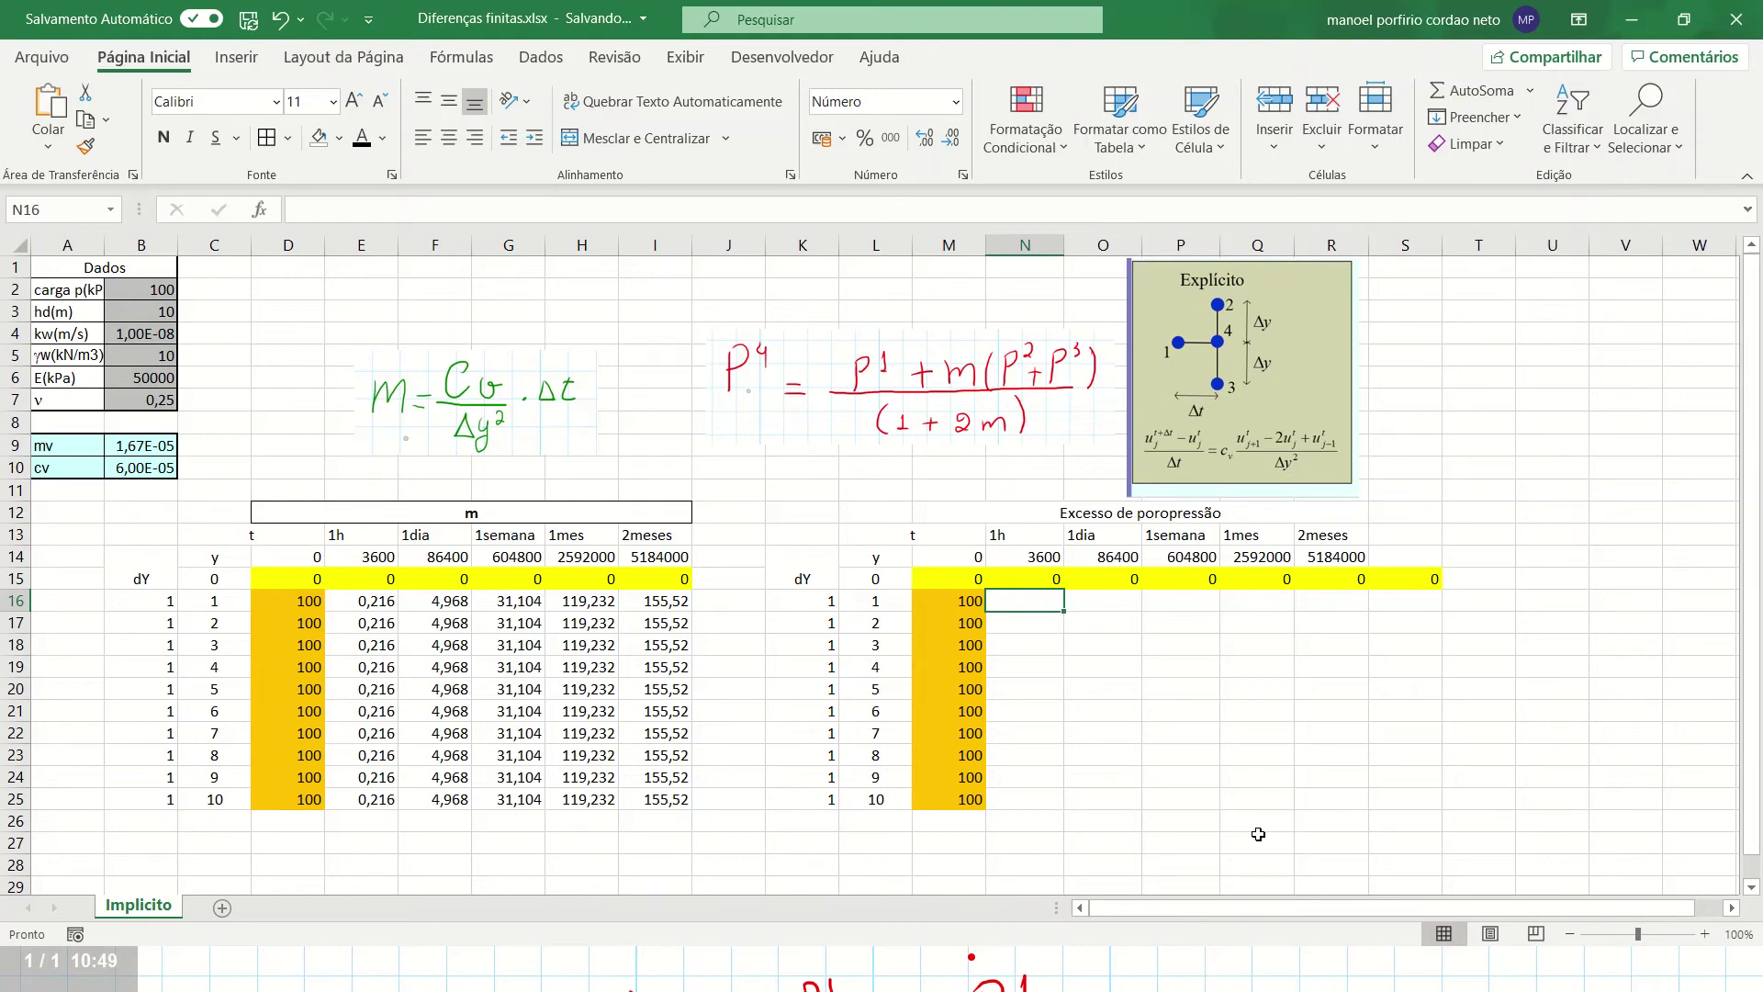
# Enter the implicit excess pore pressure formula =(M16+E16*(N15+N17))/(1+2*E16) in N16
pyautogui.write('=')
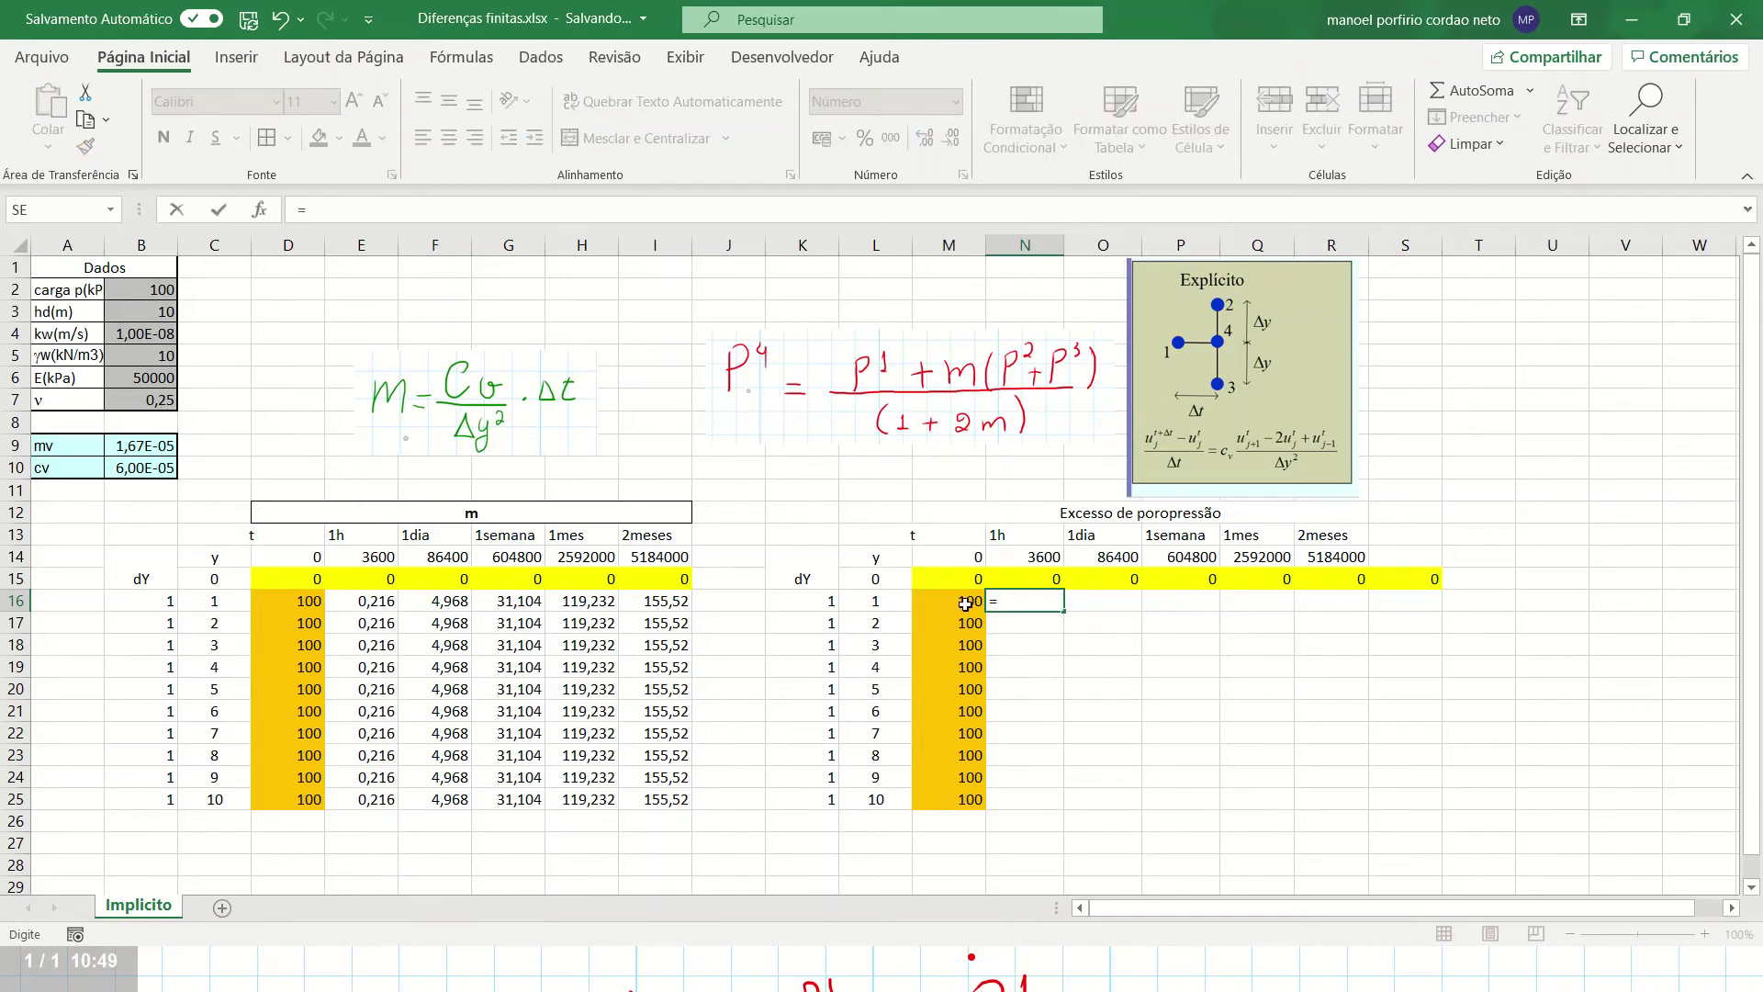
pyautogui.write('(')
pyautogui.click(952, 604)
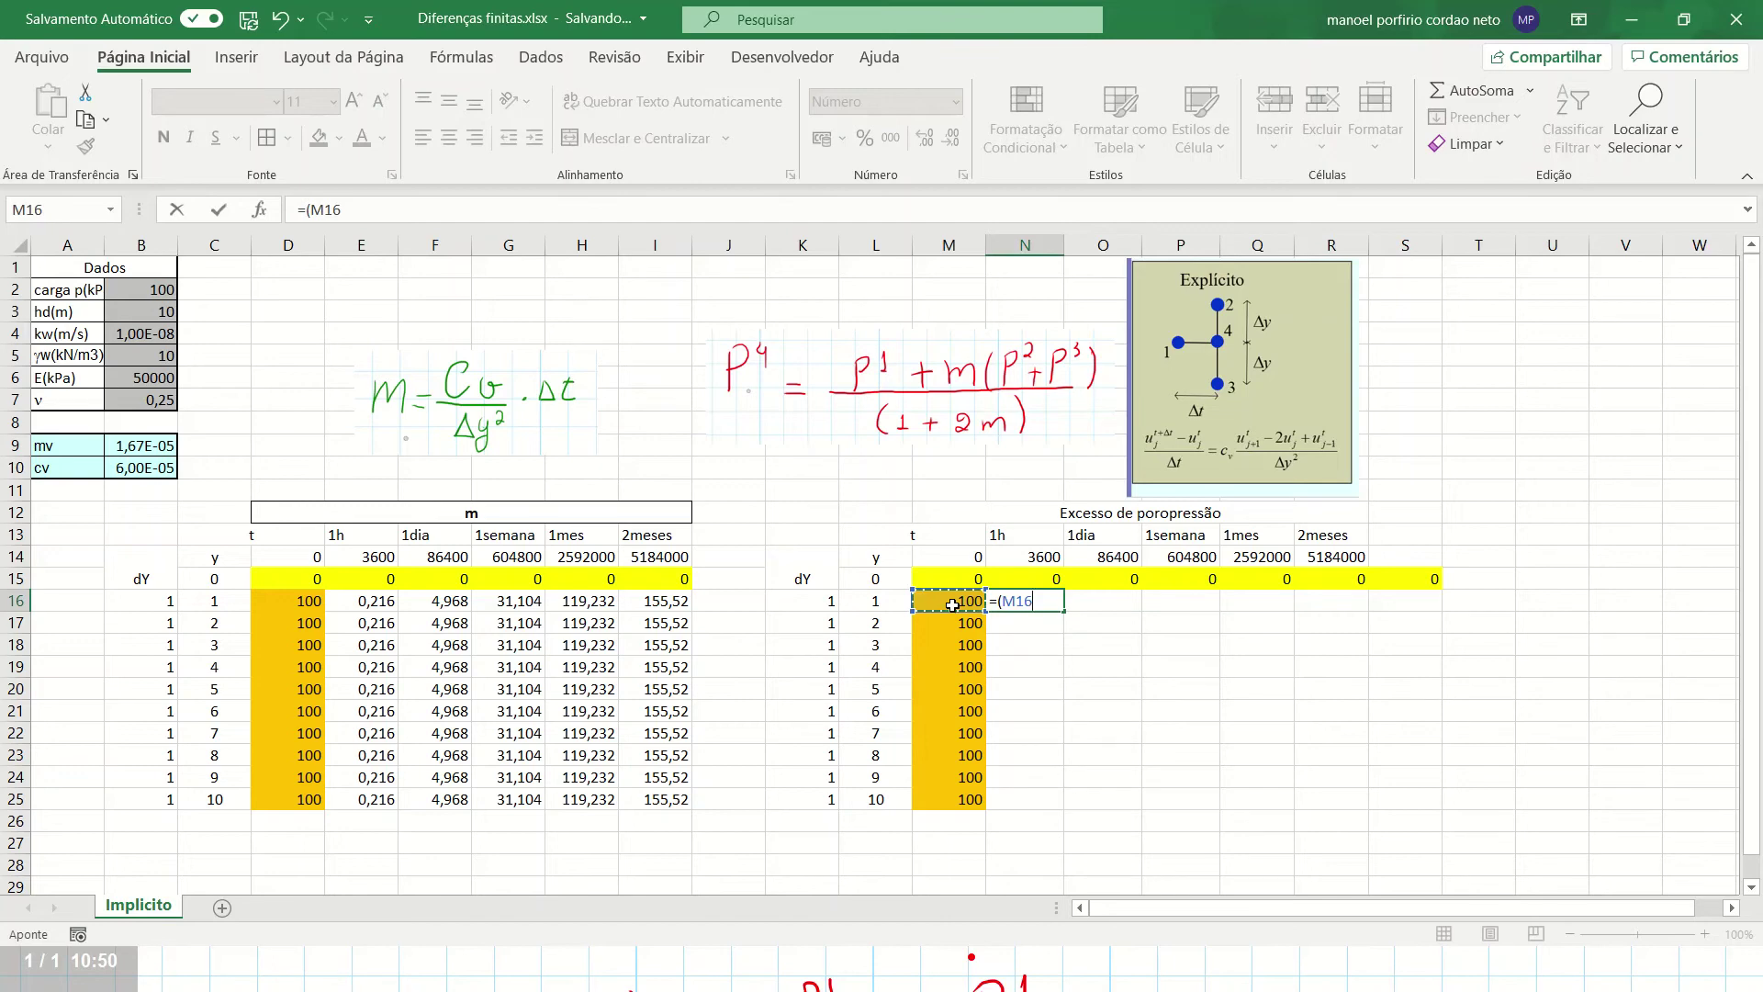
pyautogui.write('+')
pyautogui.click(379, 600)
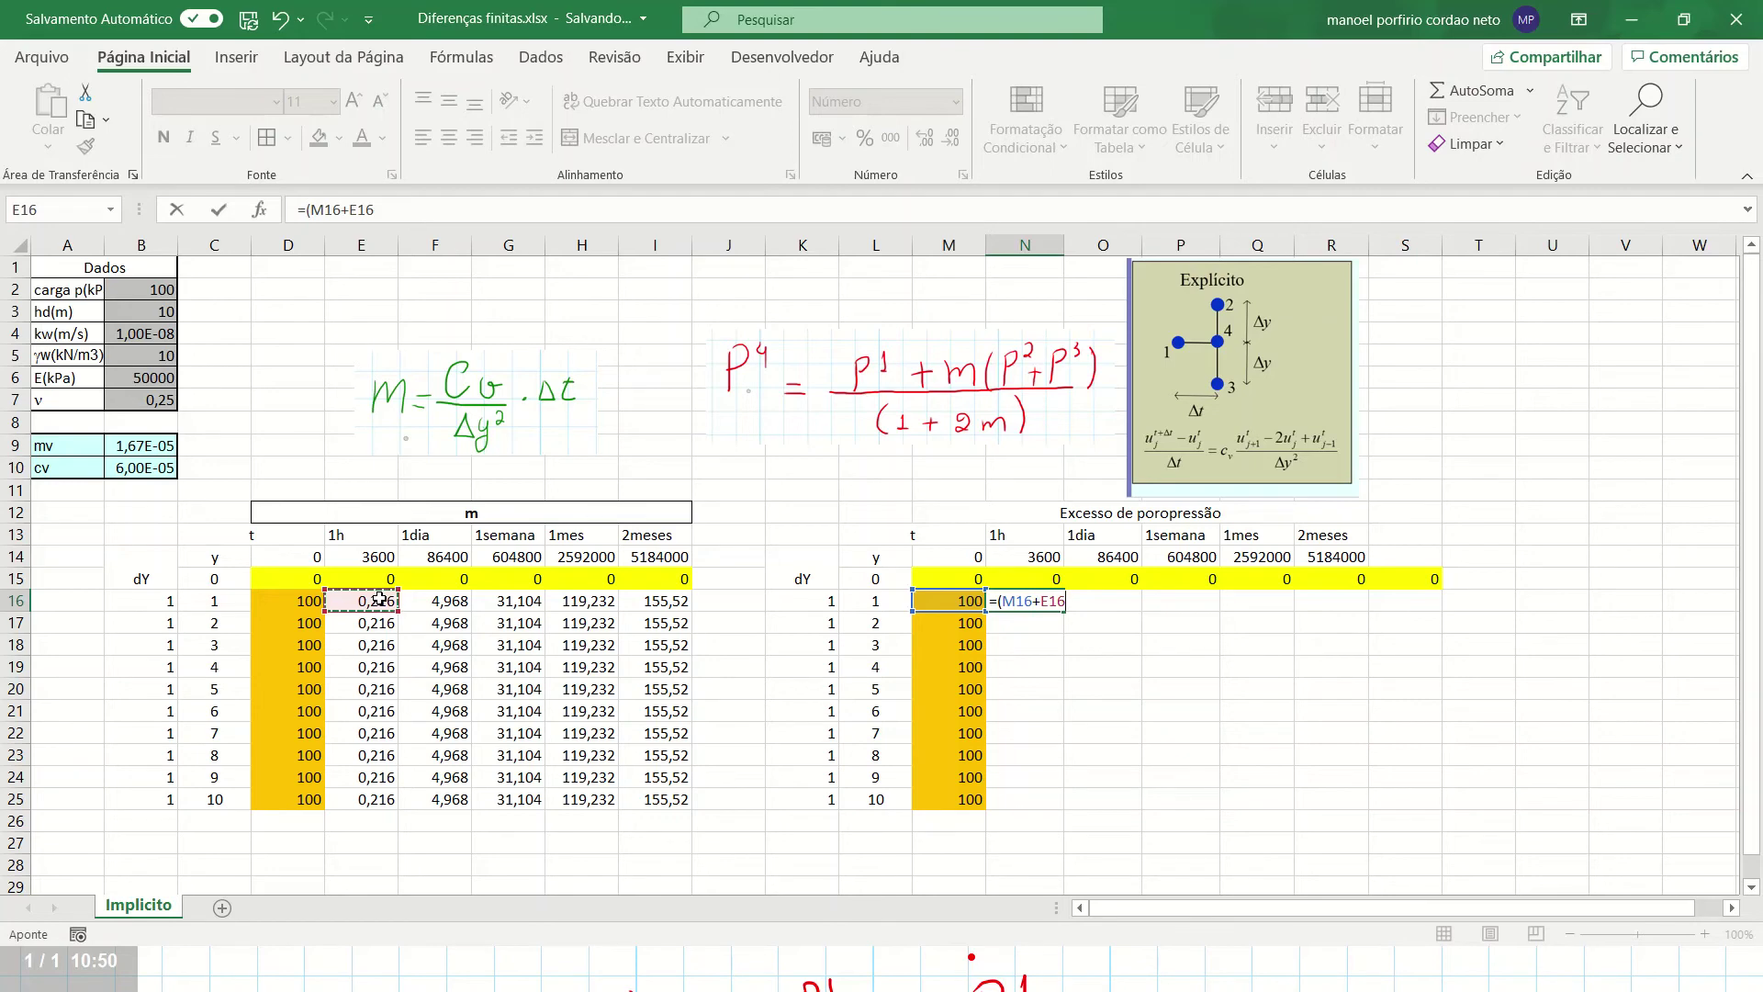
pyautogui.write('*(')
pyautogui.click(1047, 582)
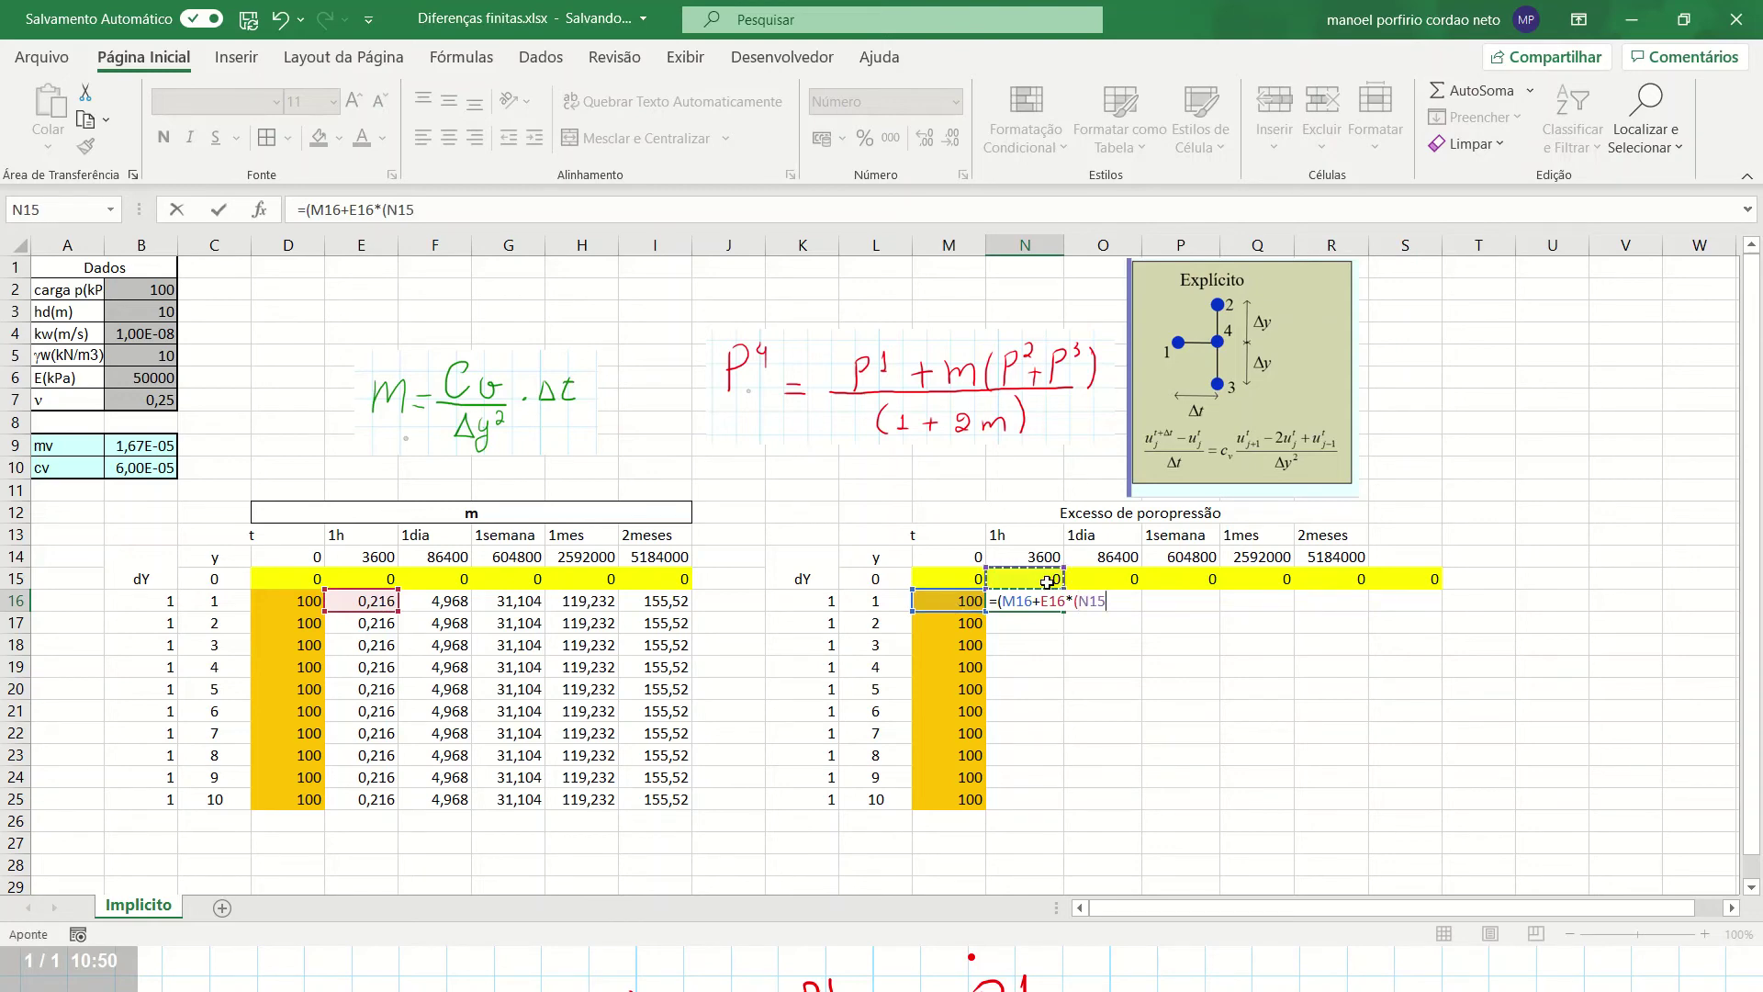
pyautogui.write('+')
pyautogui.press('Down')
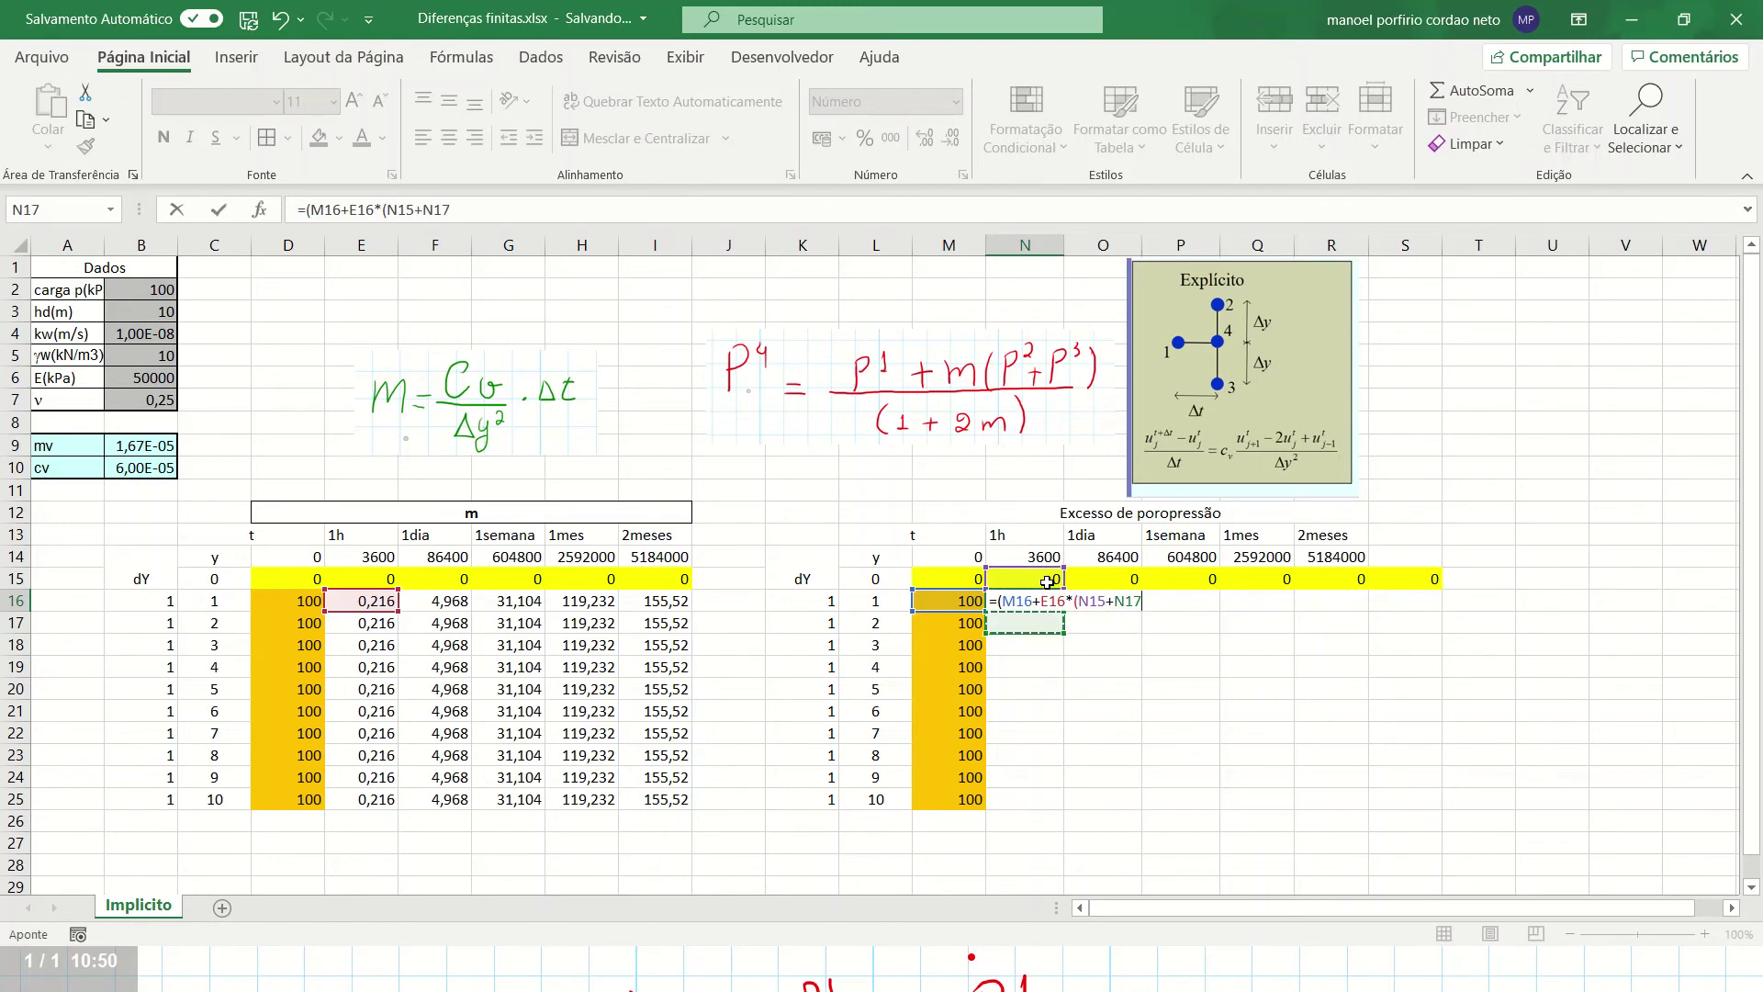
pyautogui.write('))/(1+2*')
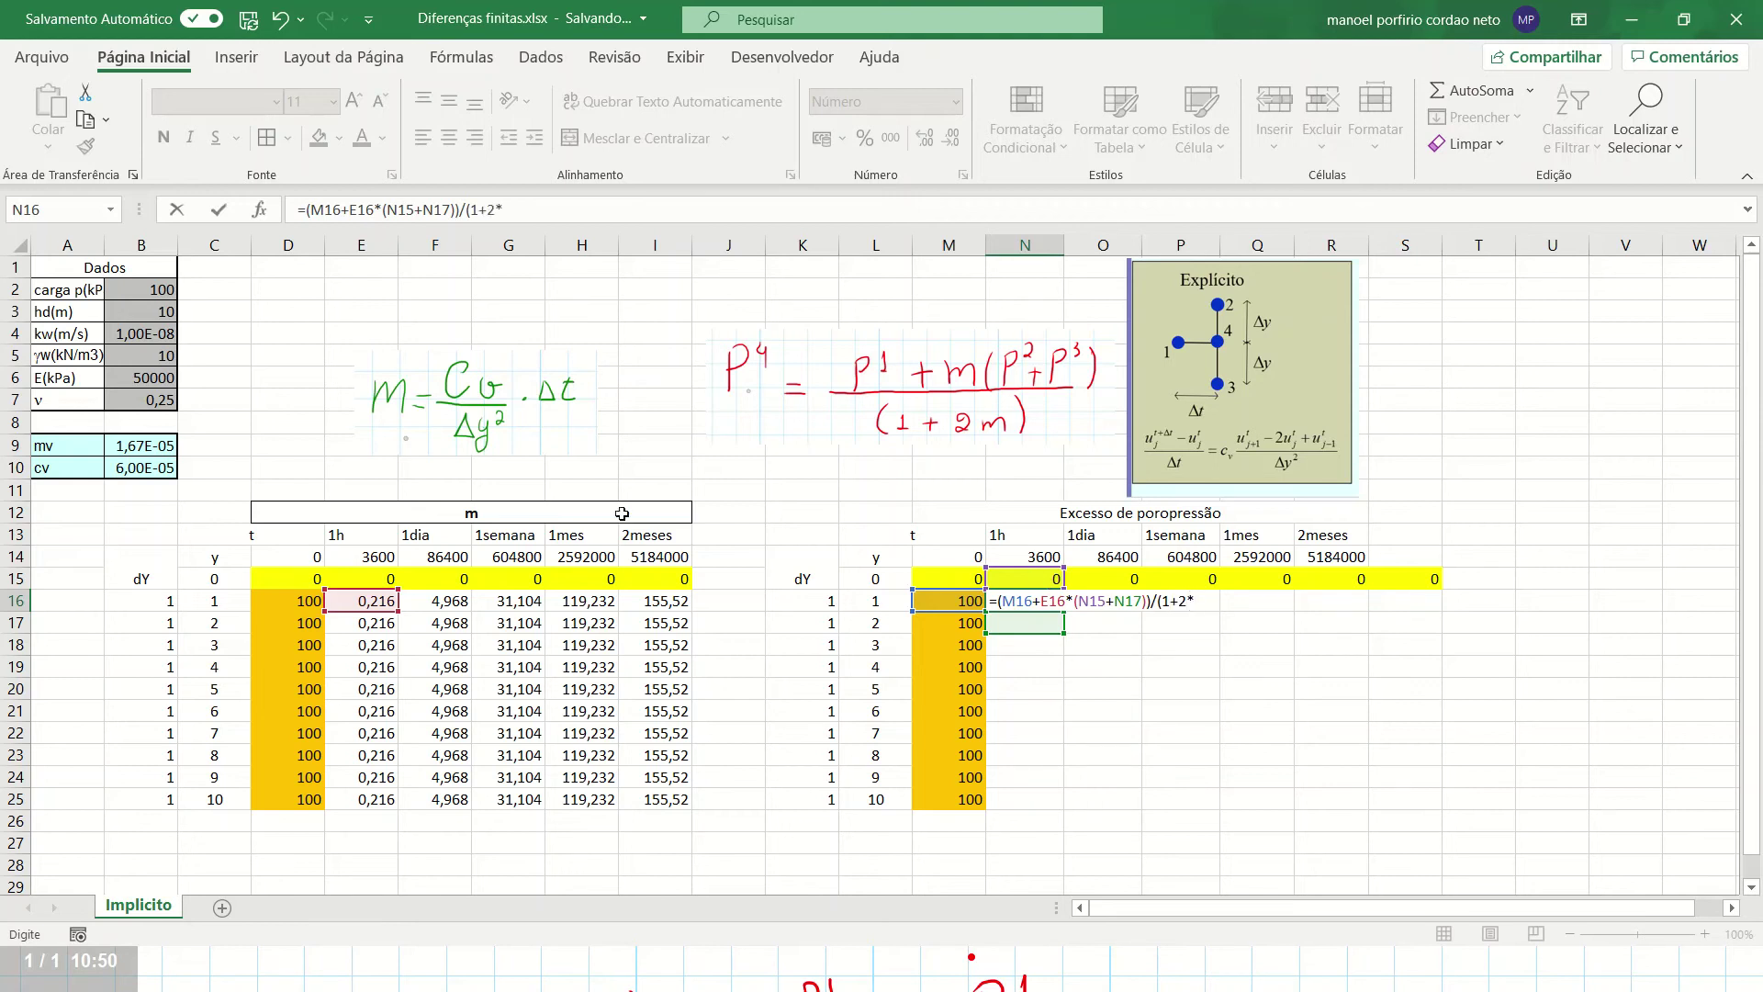
pyautogui.click(384, 602)
pyautogui.write(')')
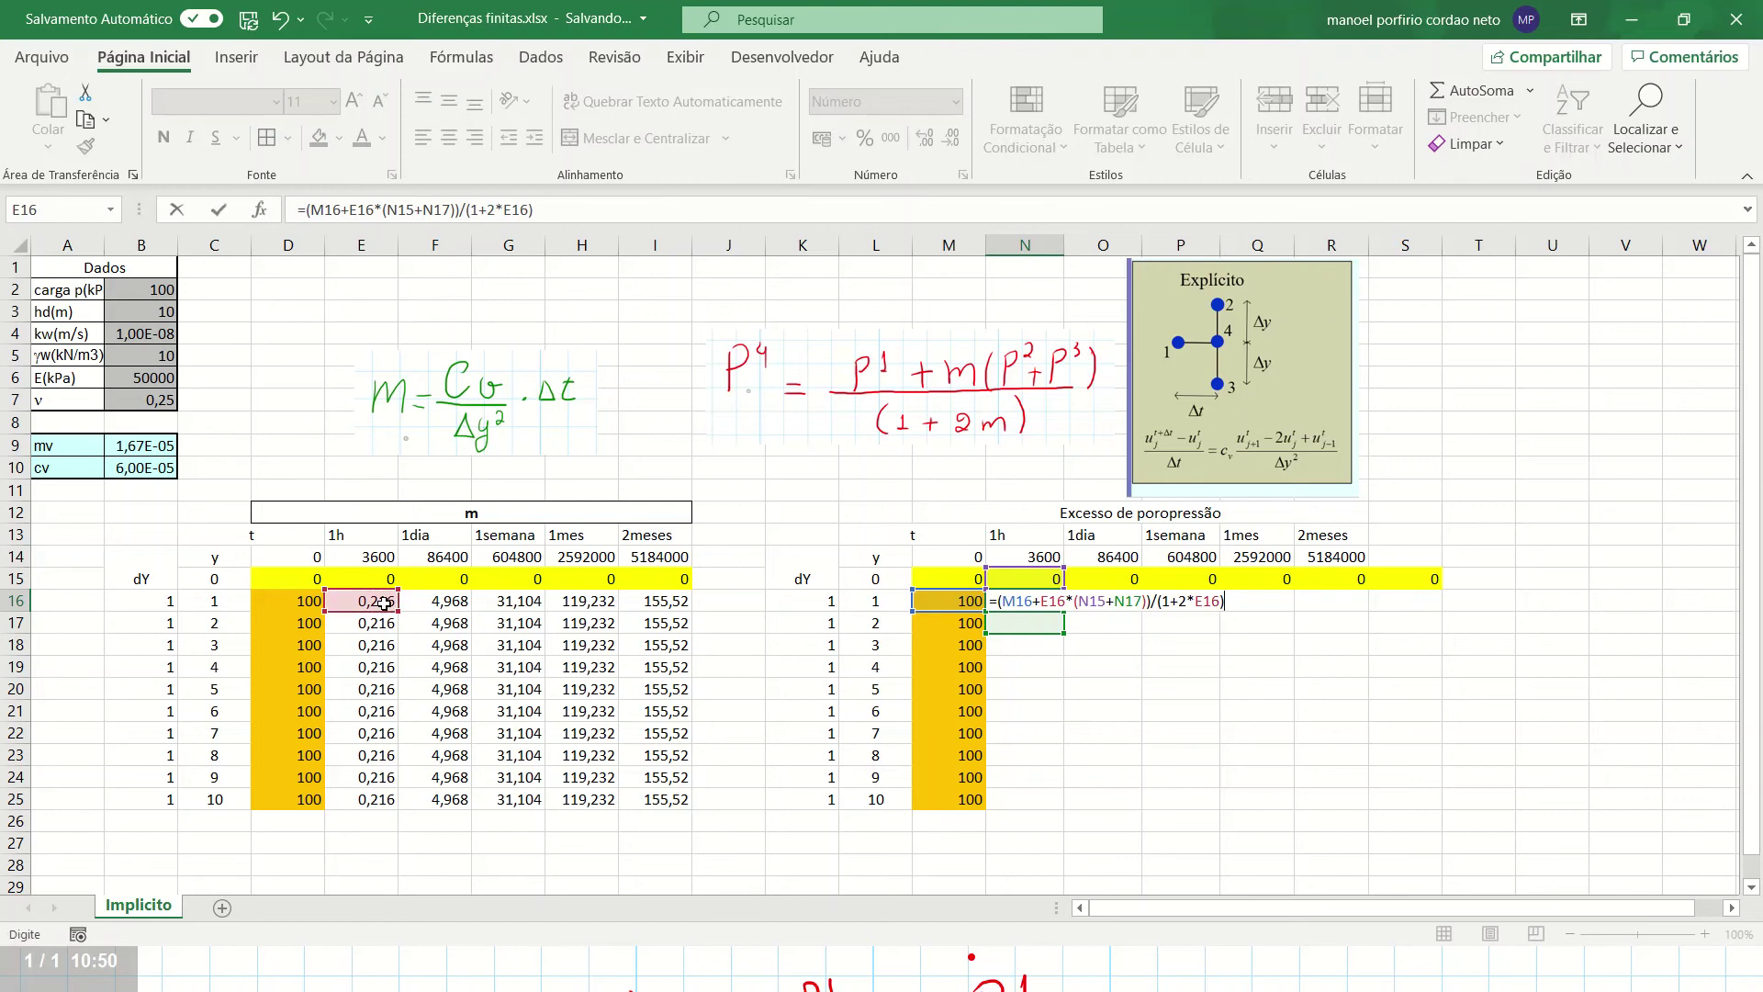
pyautogui.press('Return')
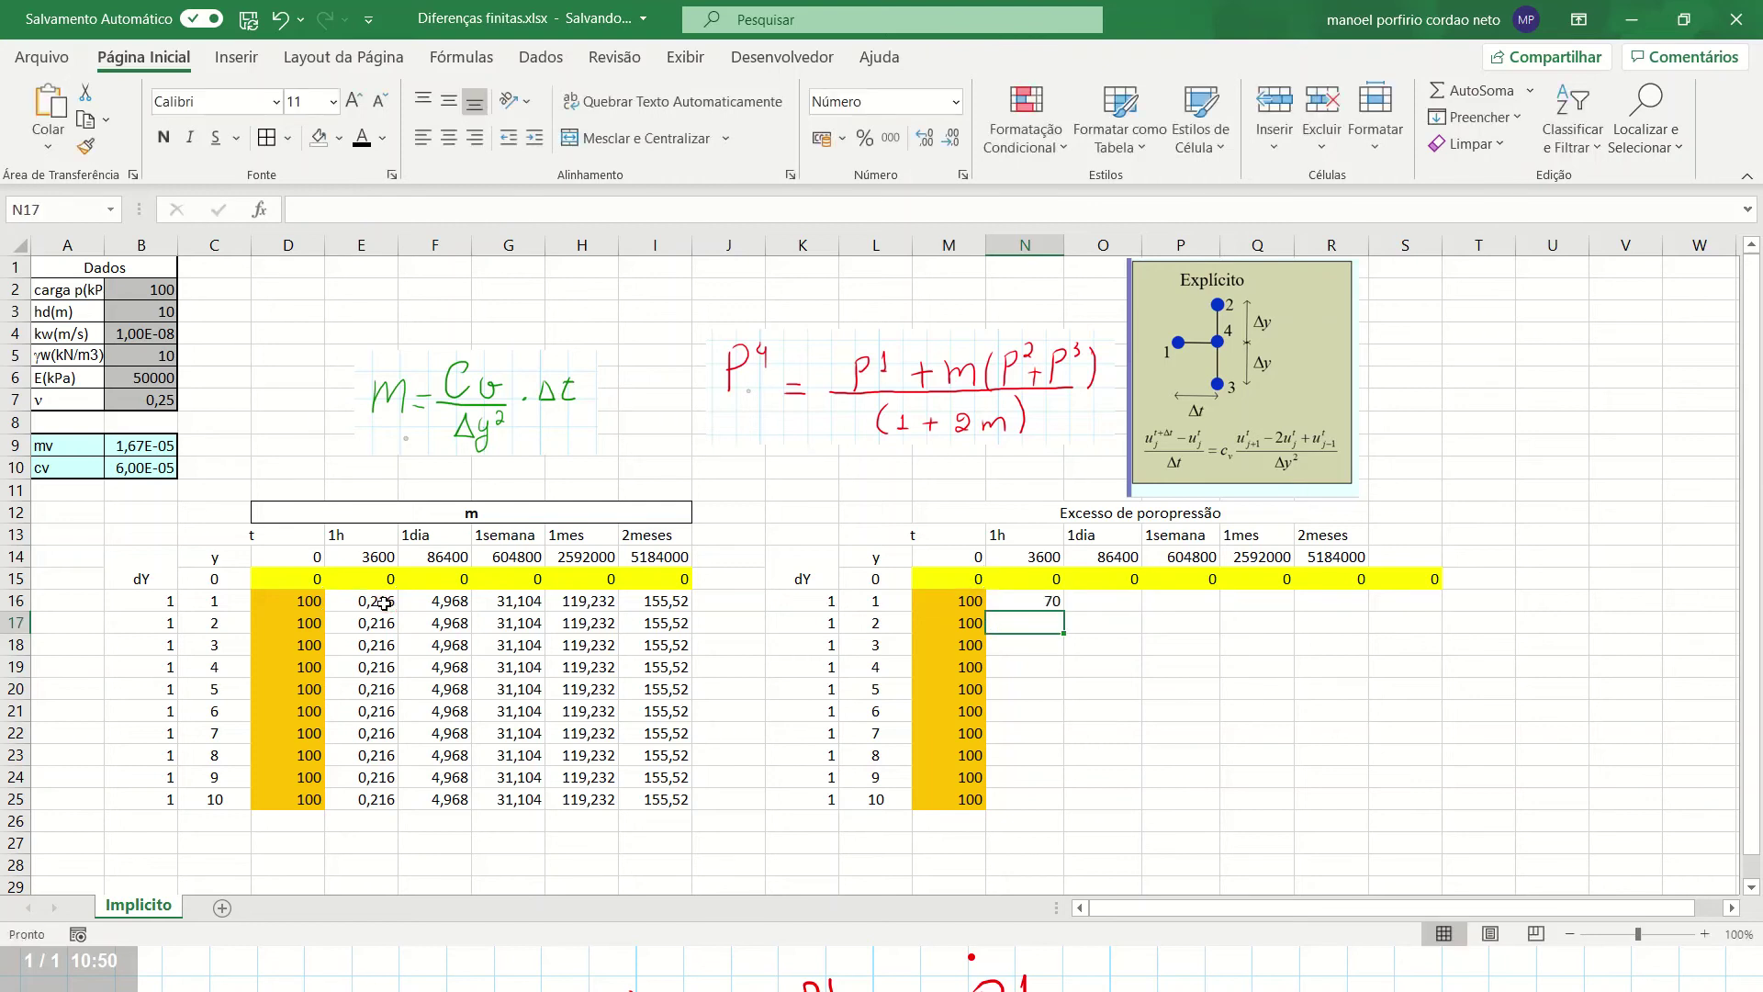
# Fill the N16 pore pressure formula down the 1h column to N25
pyautogui.click(1047, 603)
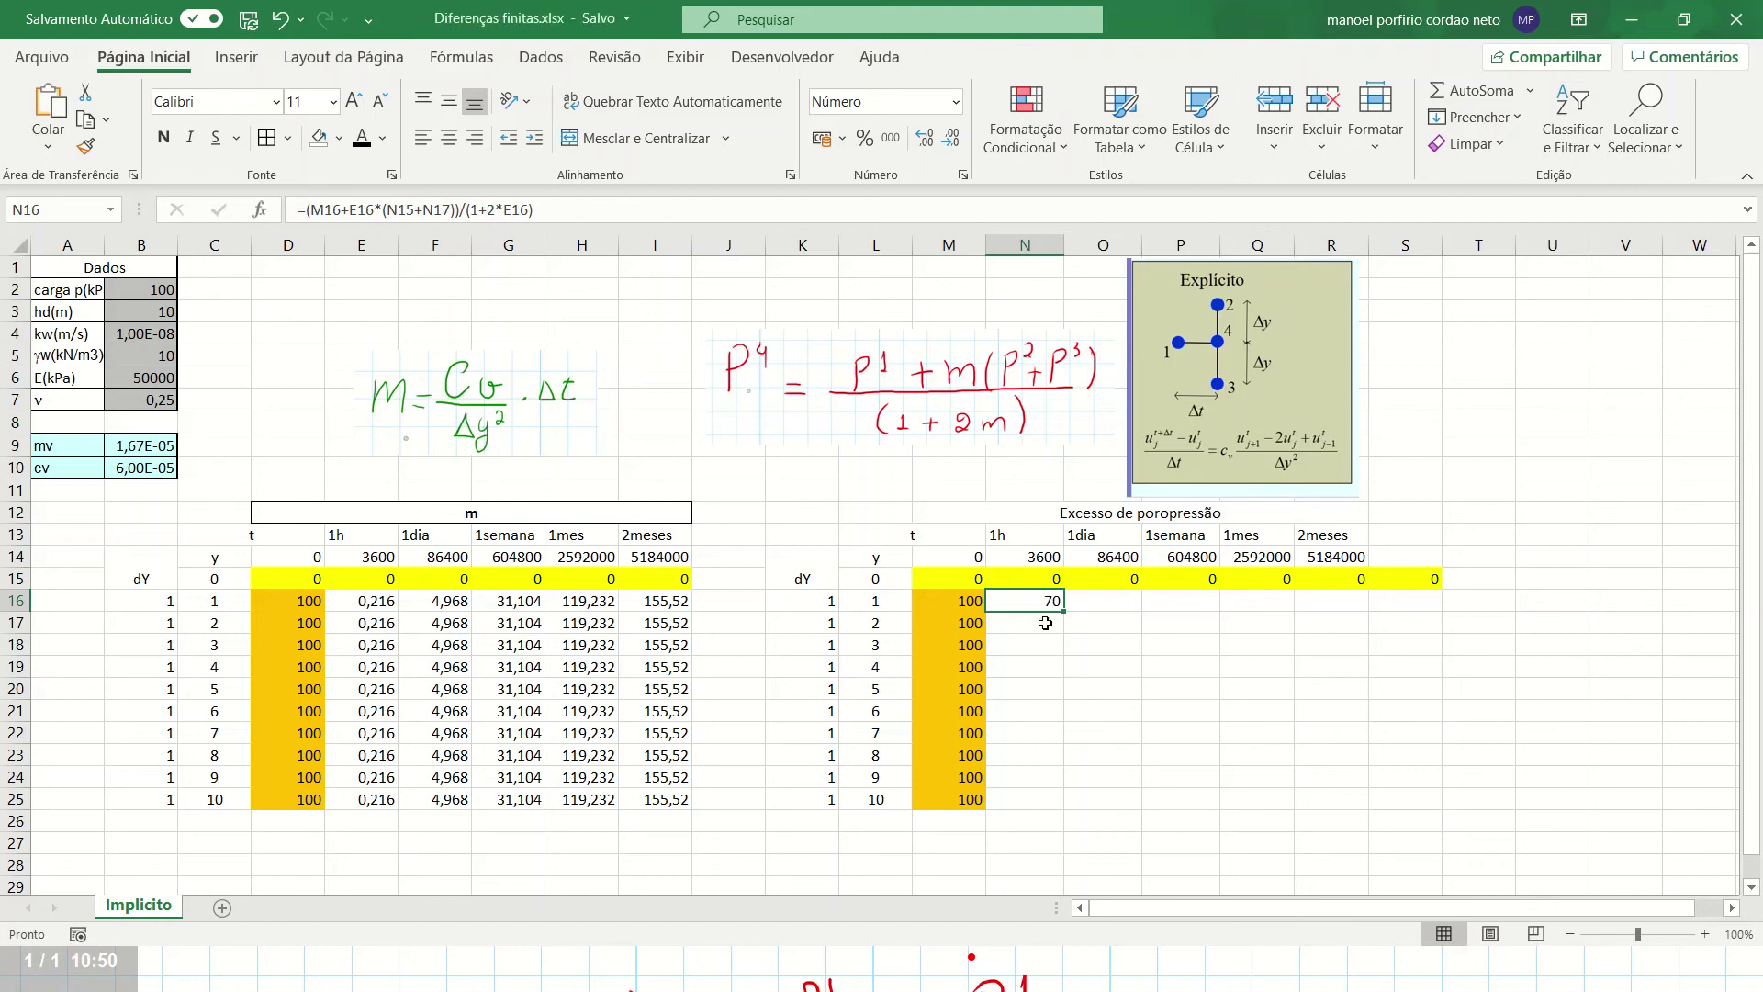
pyautogui.click(1045, 623)
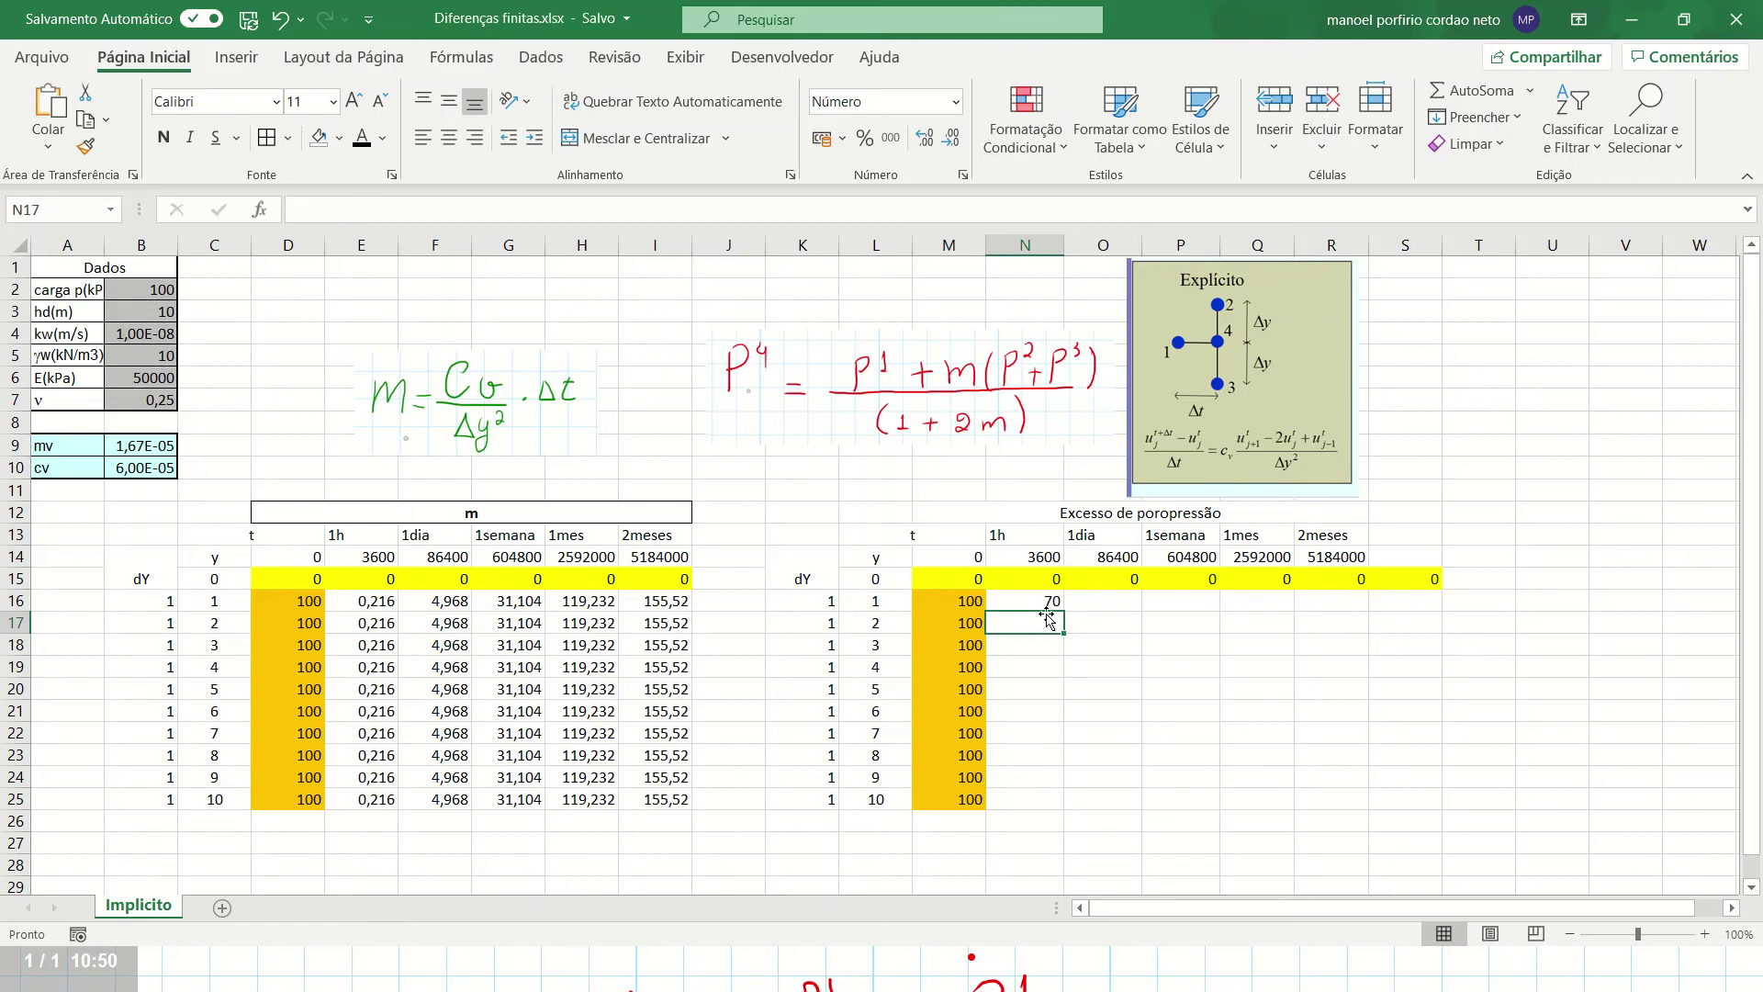
pyautogui.click(1046, 604)
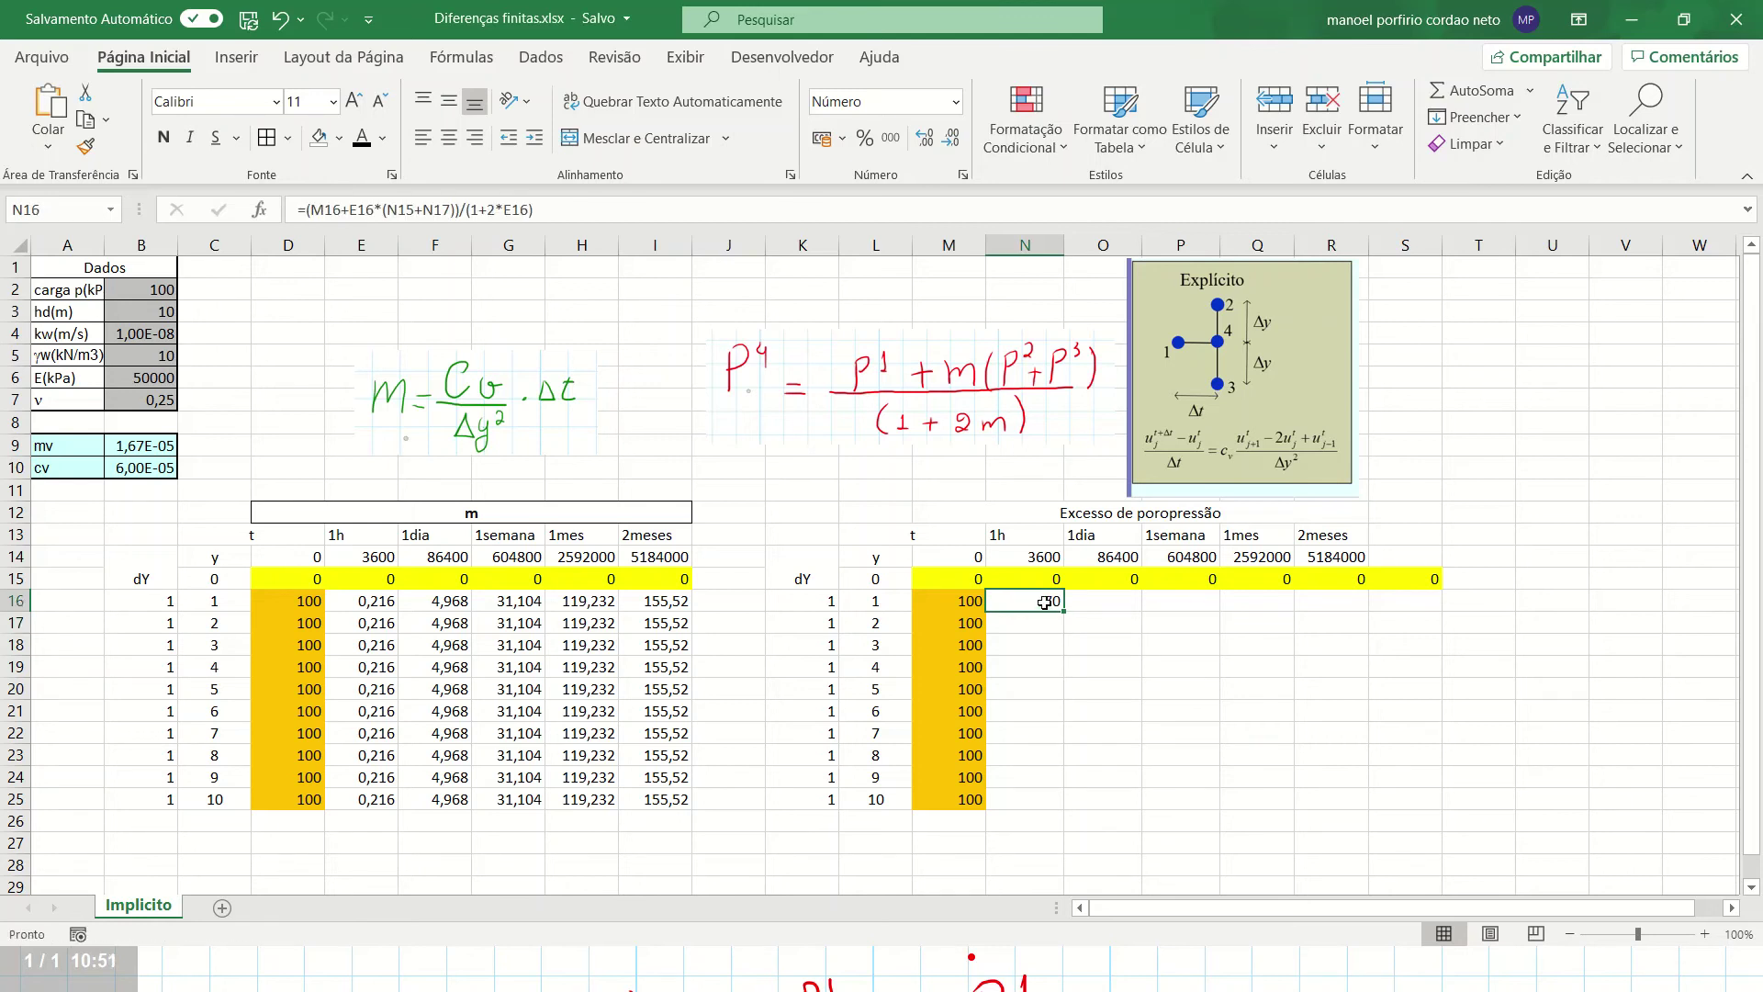
pyautogui.moveTo(1063, 613); pyautogui.dragTo(1044, 803)
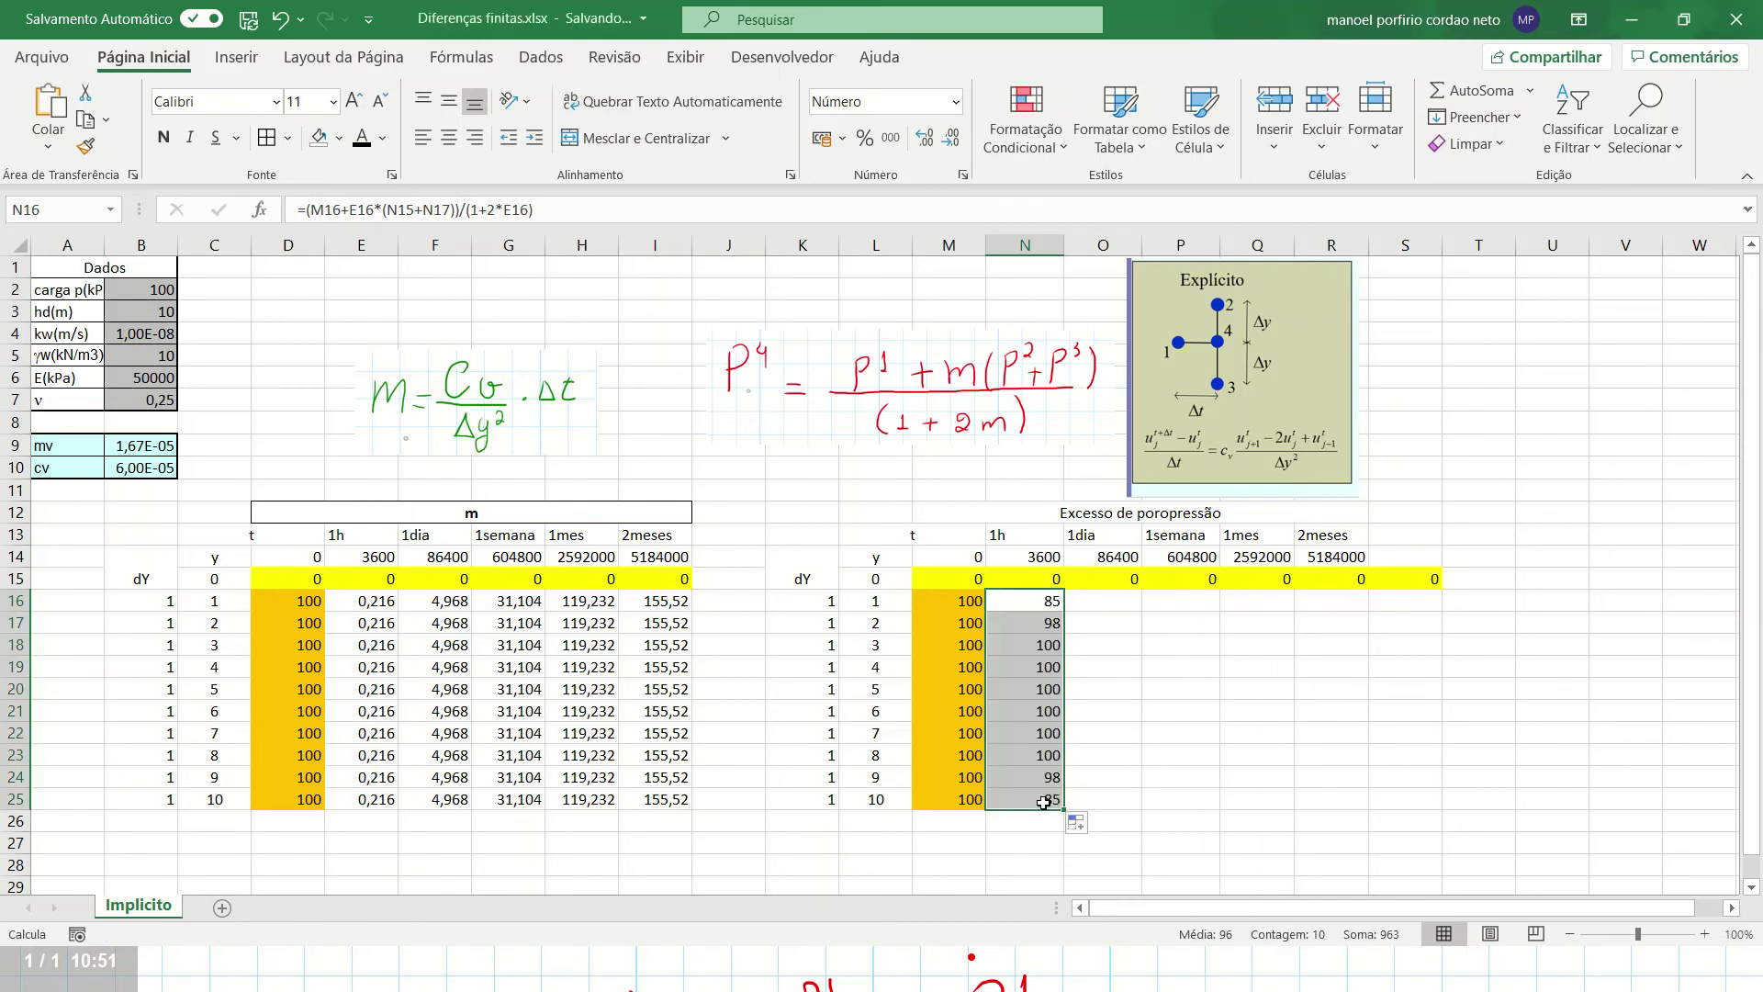
# Fill the base node cell N25 of the 1h pore pressure column with standard red
pyautogui.click(1044, 801)
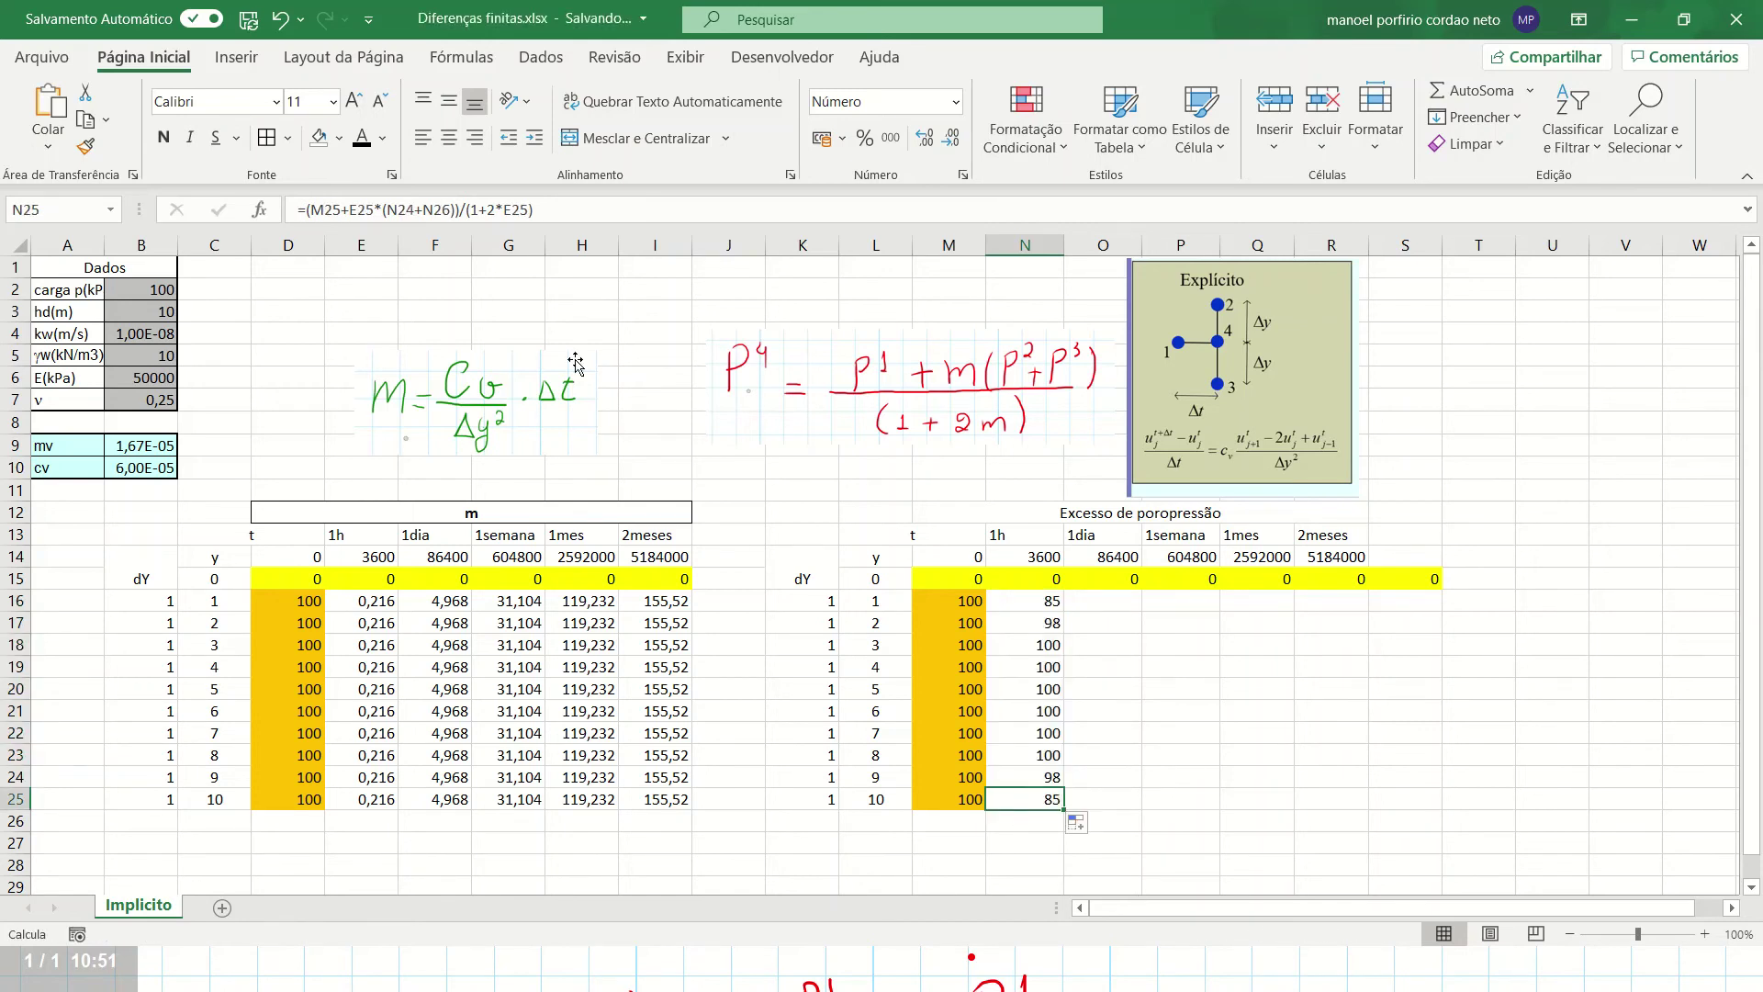
pyautogui.click(339, 138)
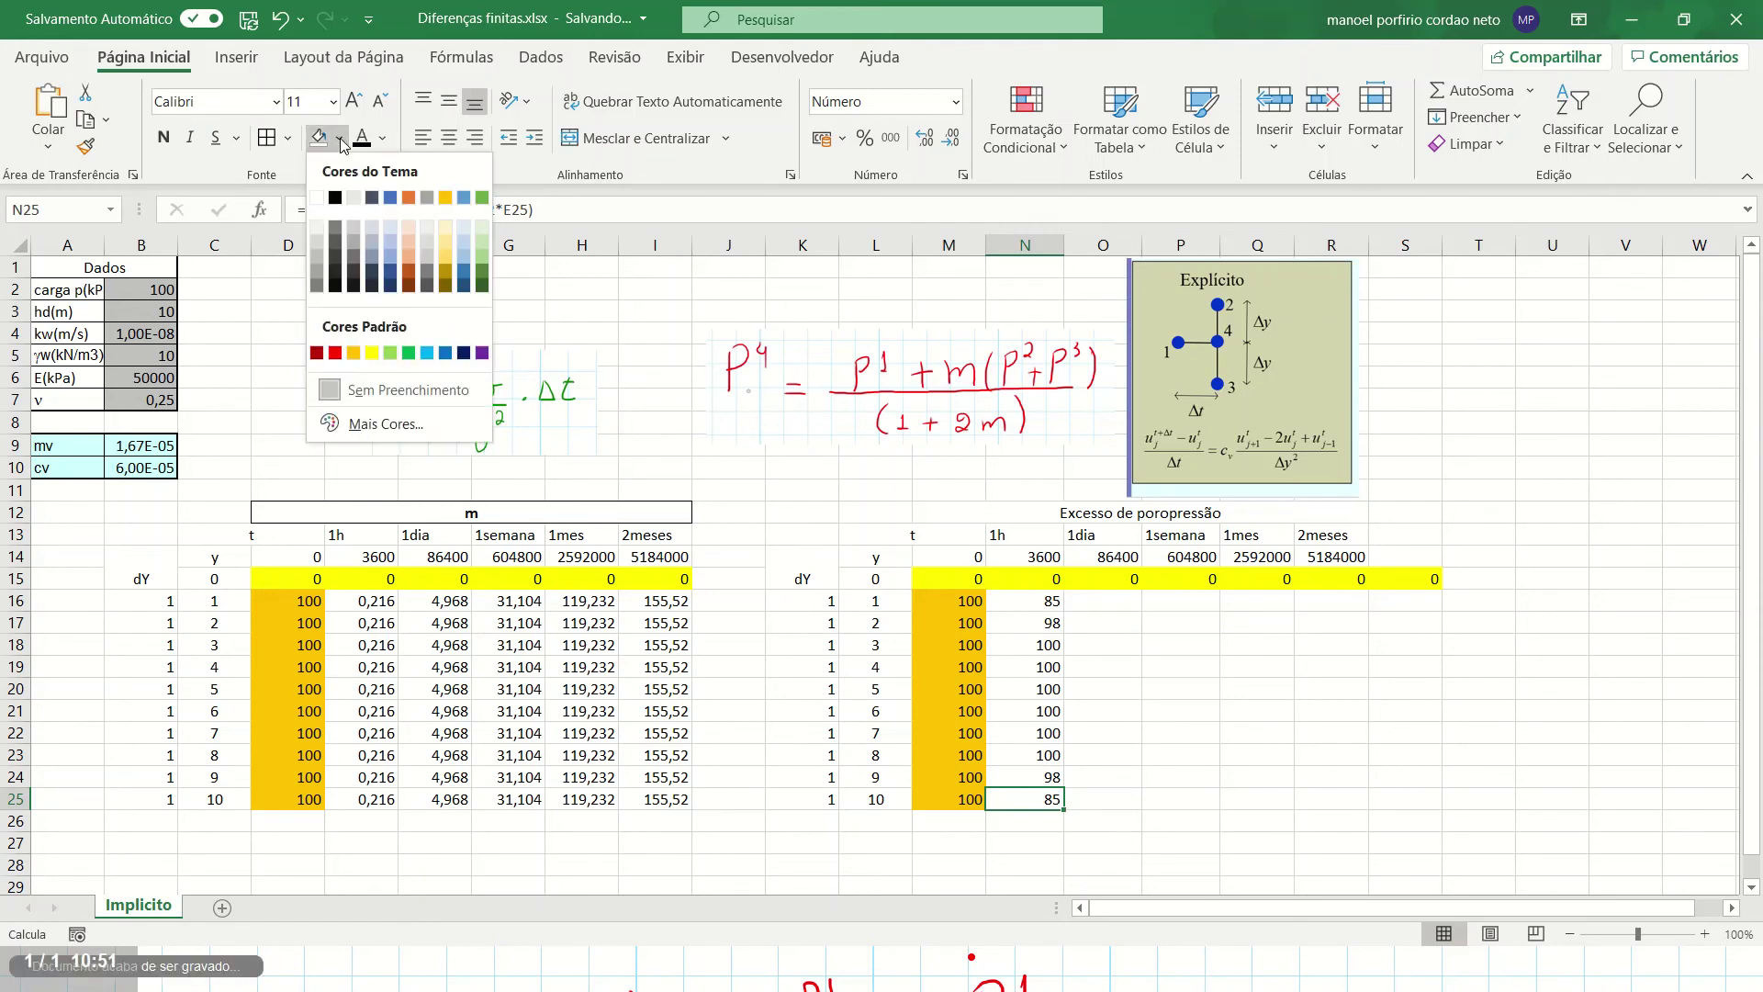
pyautogui.click(335, 353)
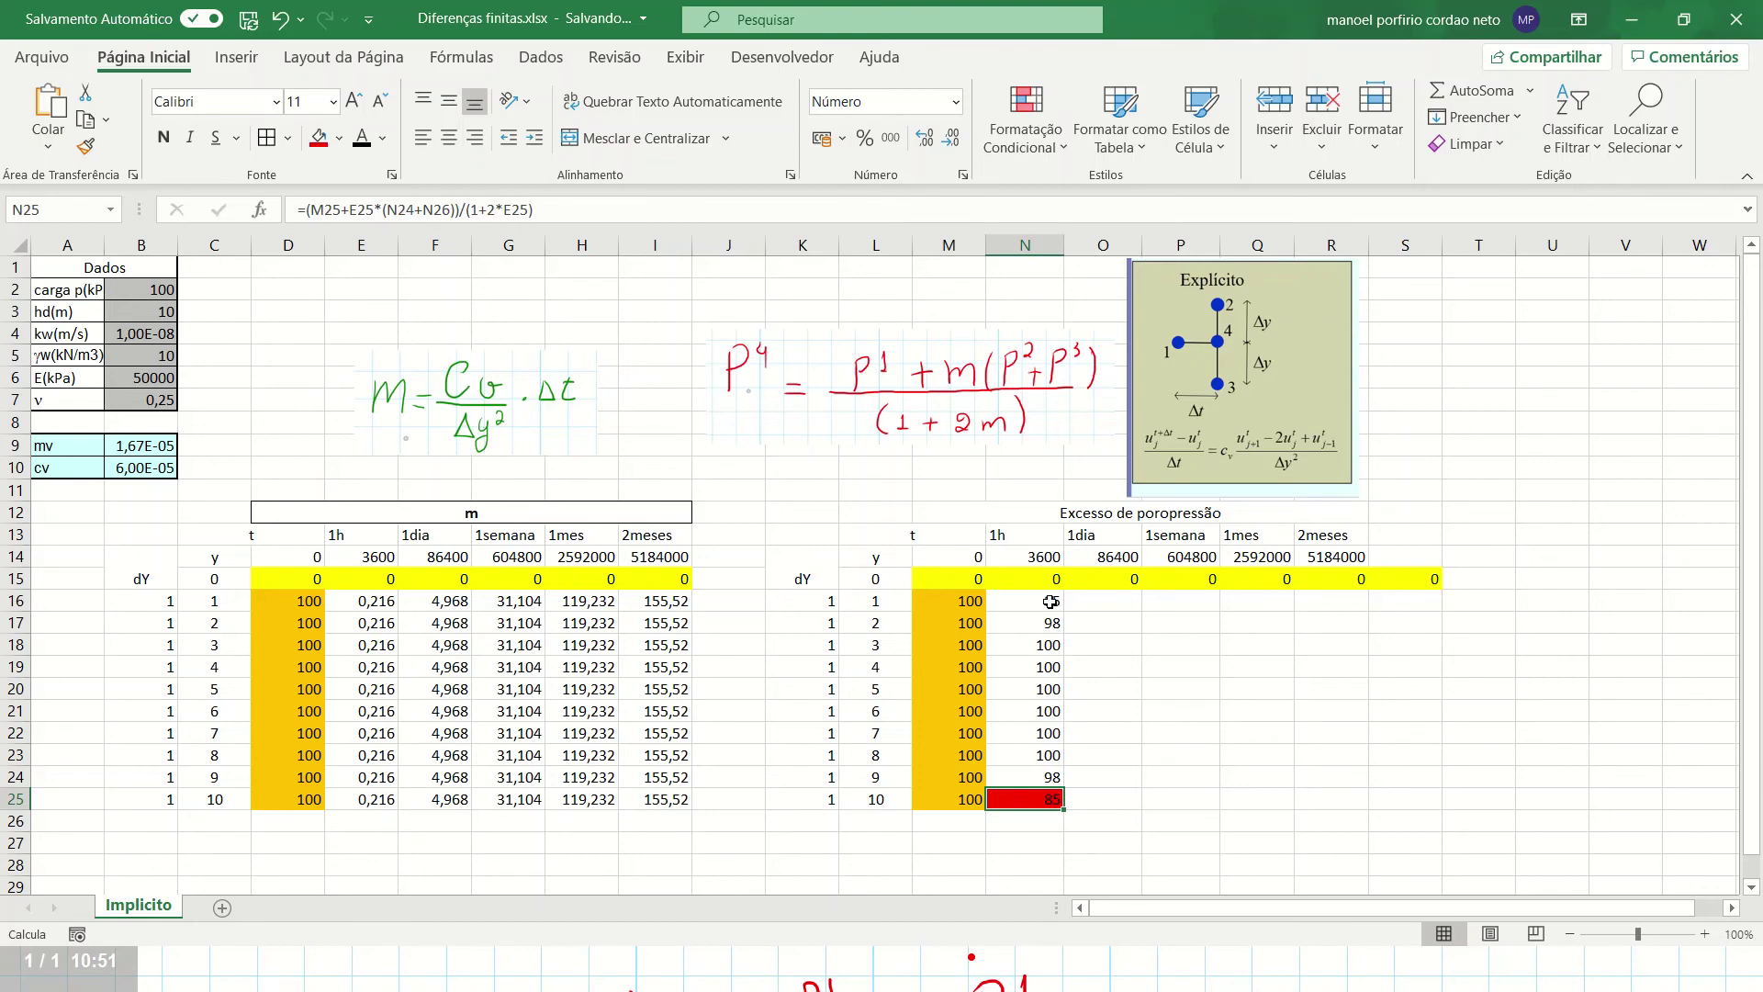
# Check the cell references in the N18 and N25 formulas, and replace N24+N26 with 2*N24 in the N25 formula
pyautogui.click(1047, 641)
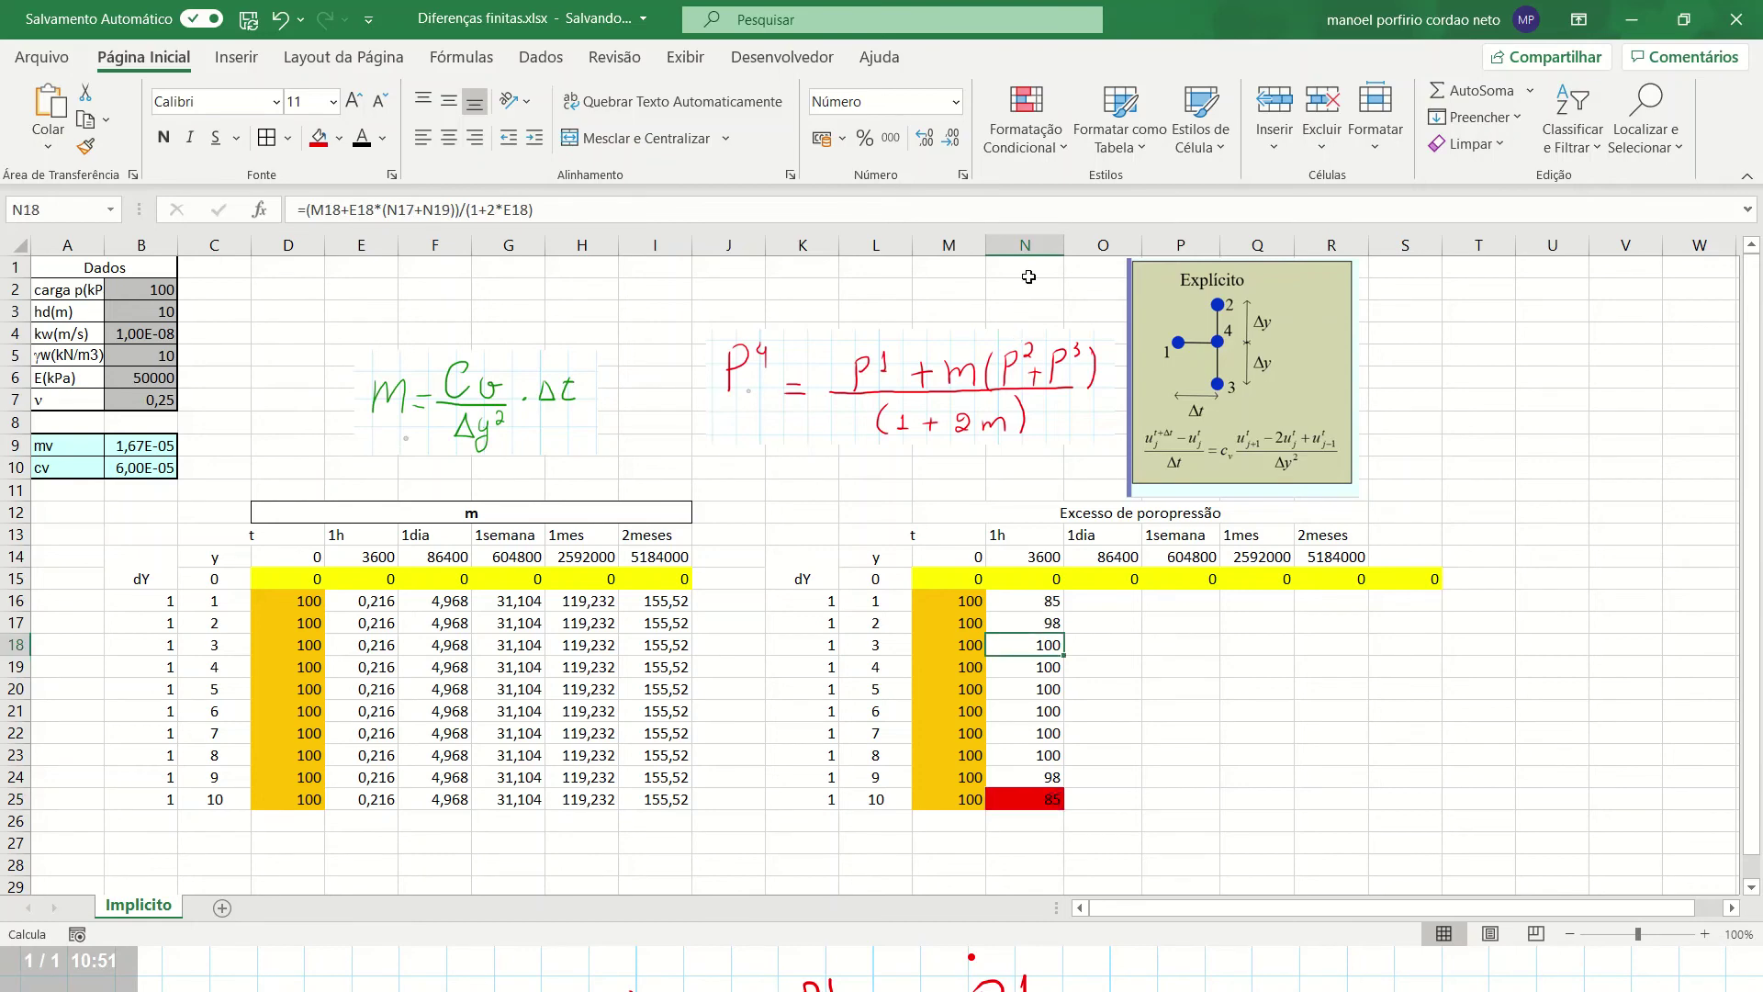
pyautogui.click(1046, 212)
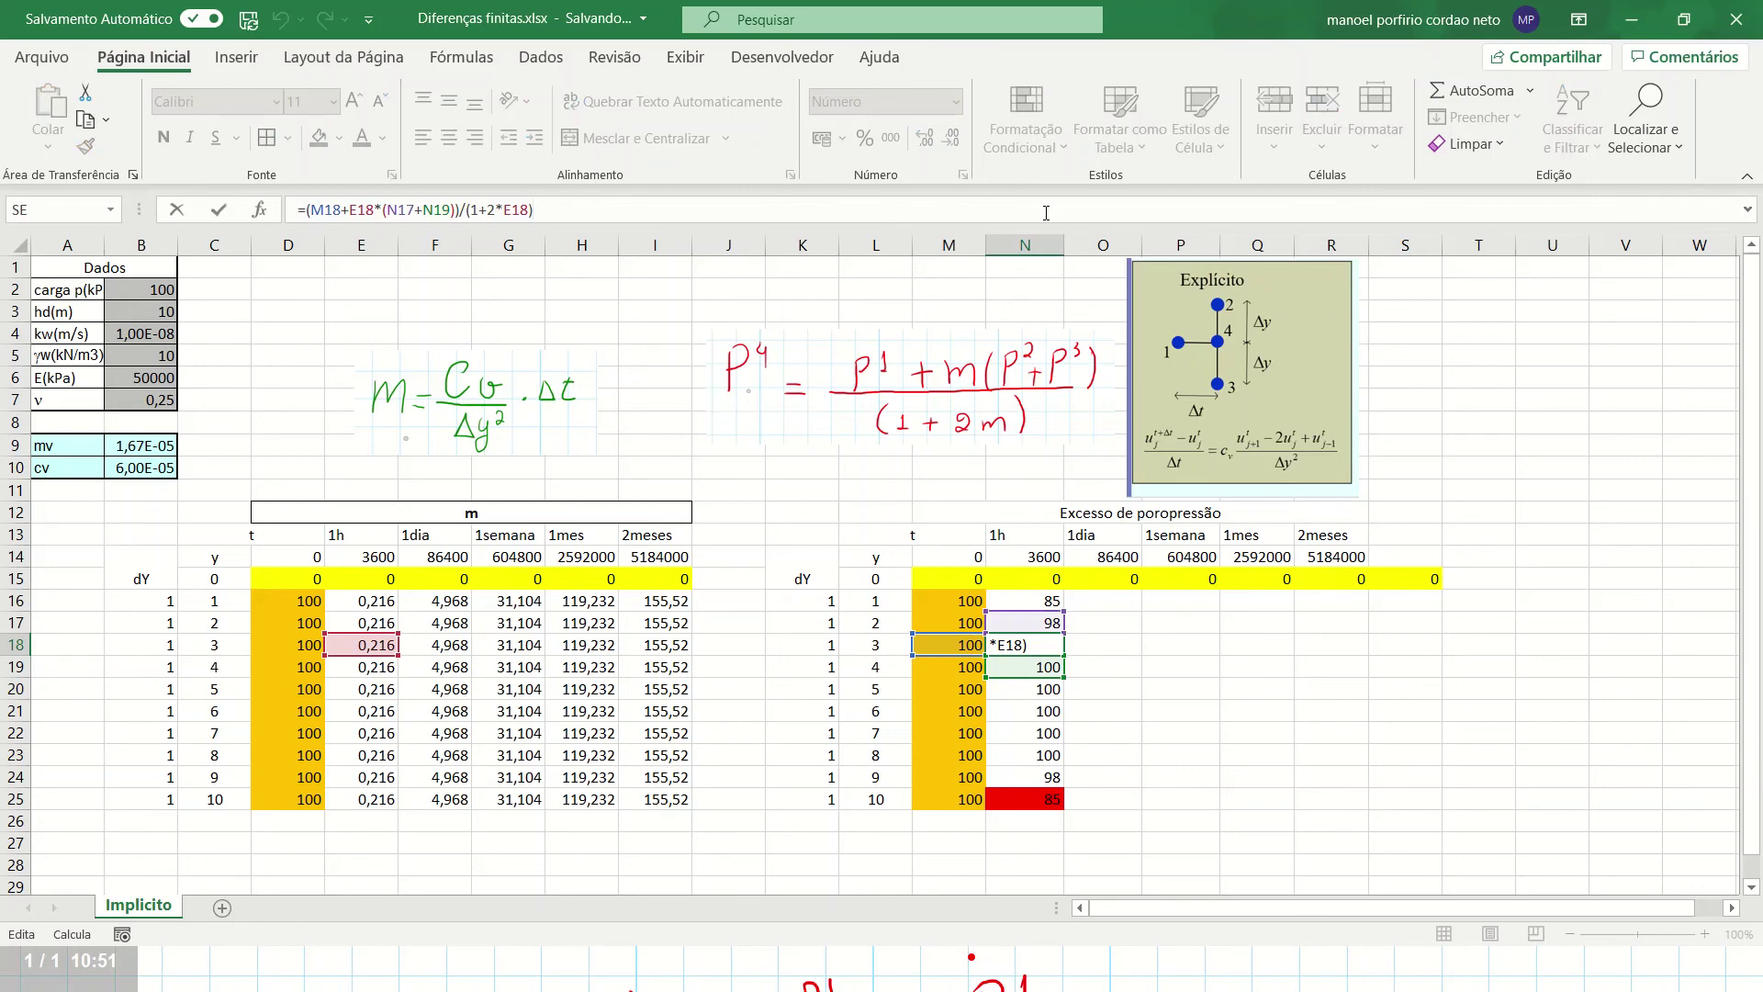
pyautogui.press('Return')
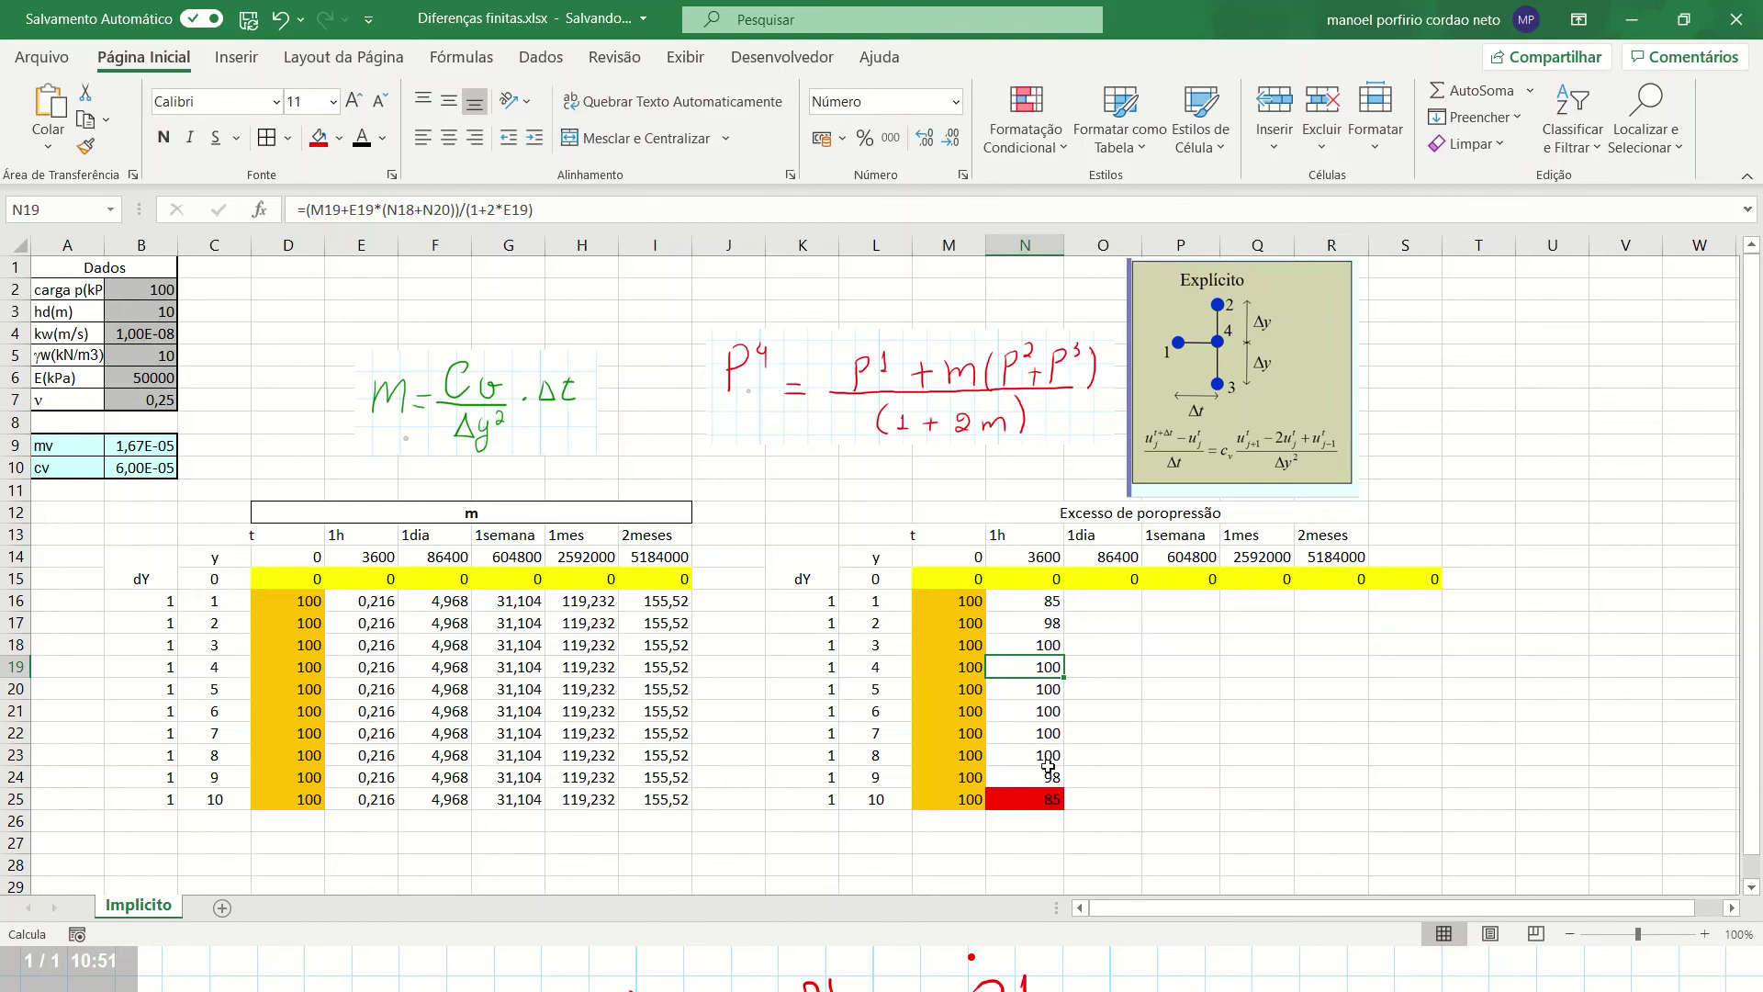
pyautogui.click(1046, 799)
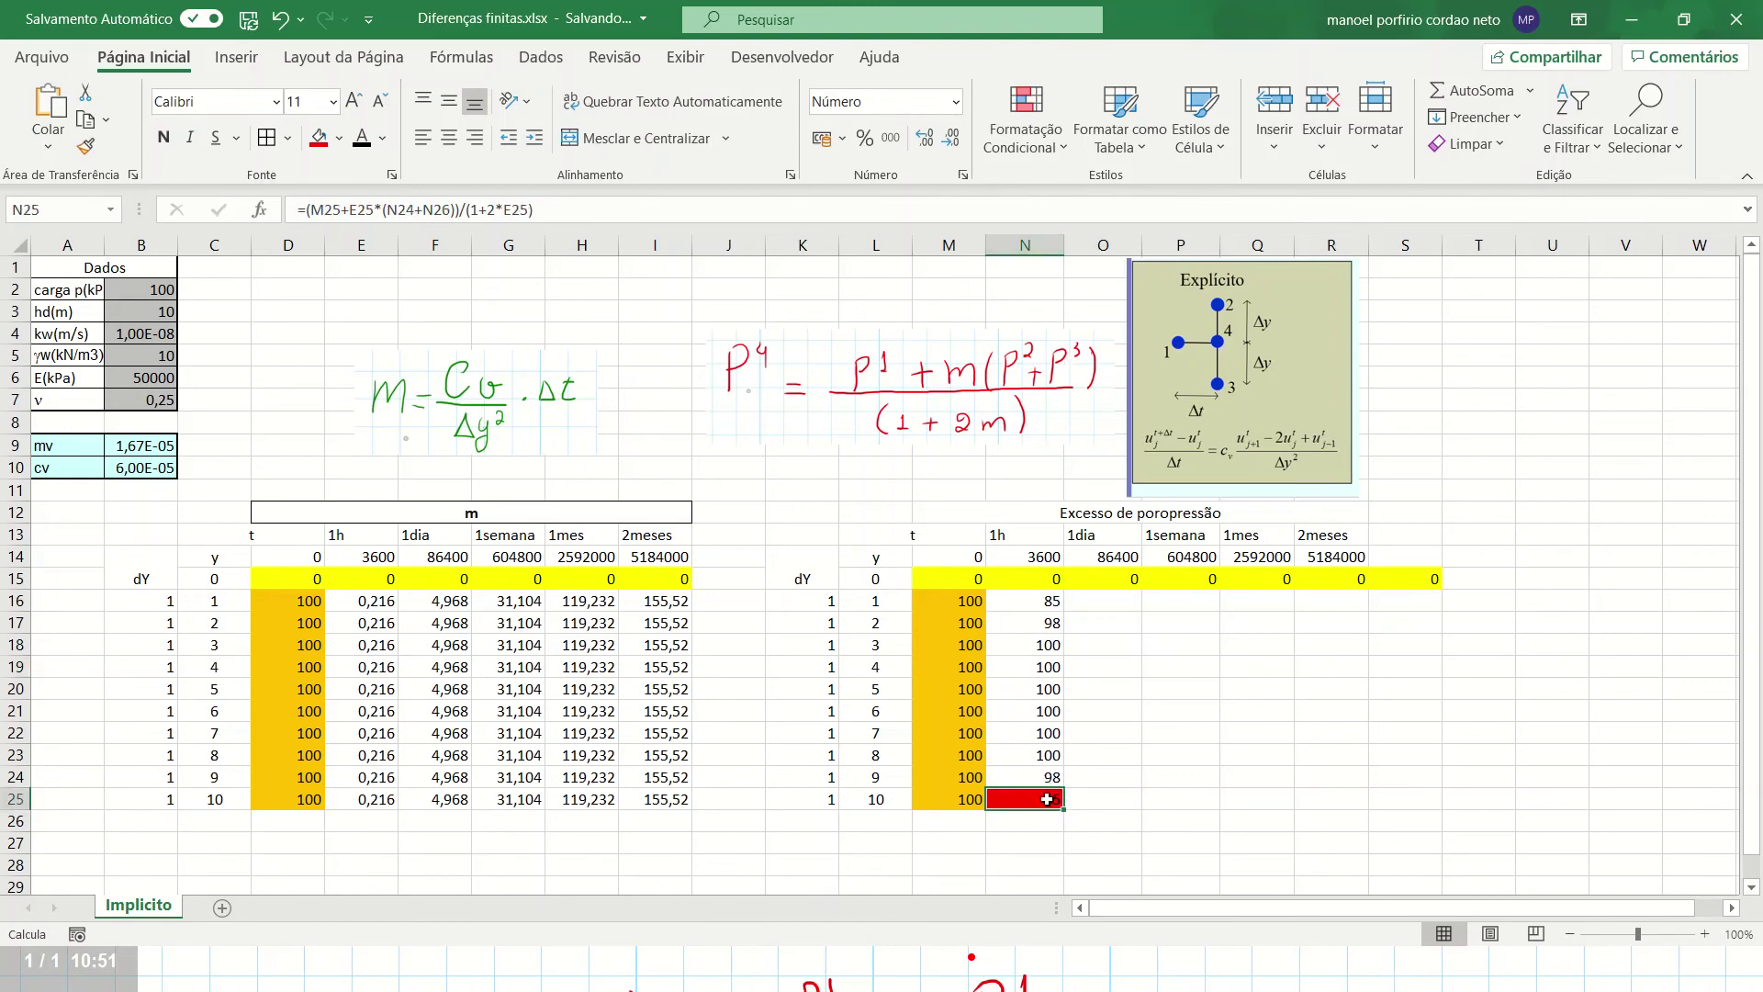
pyautogui.click(865, 211)
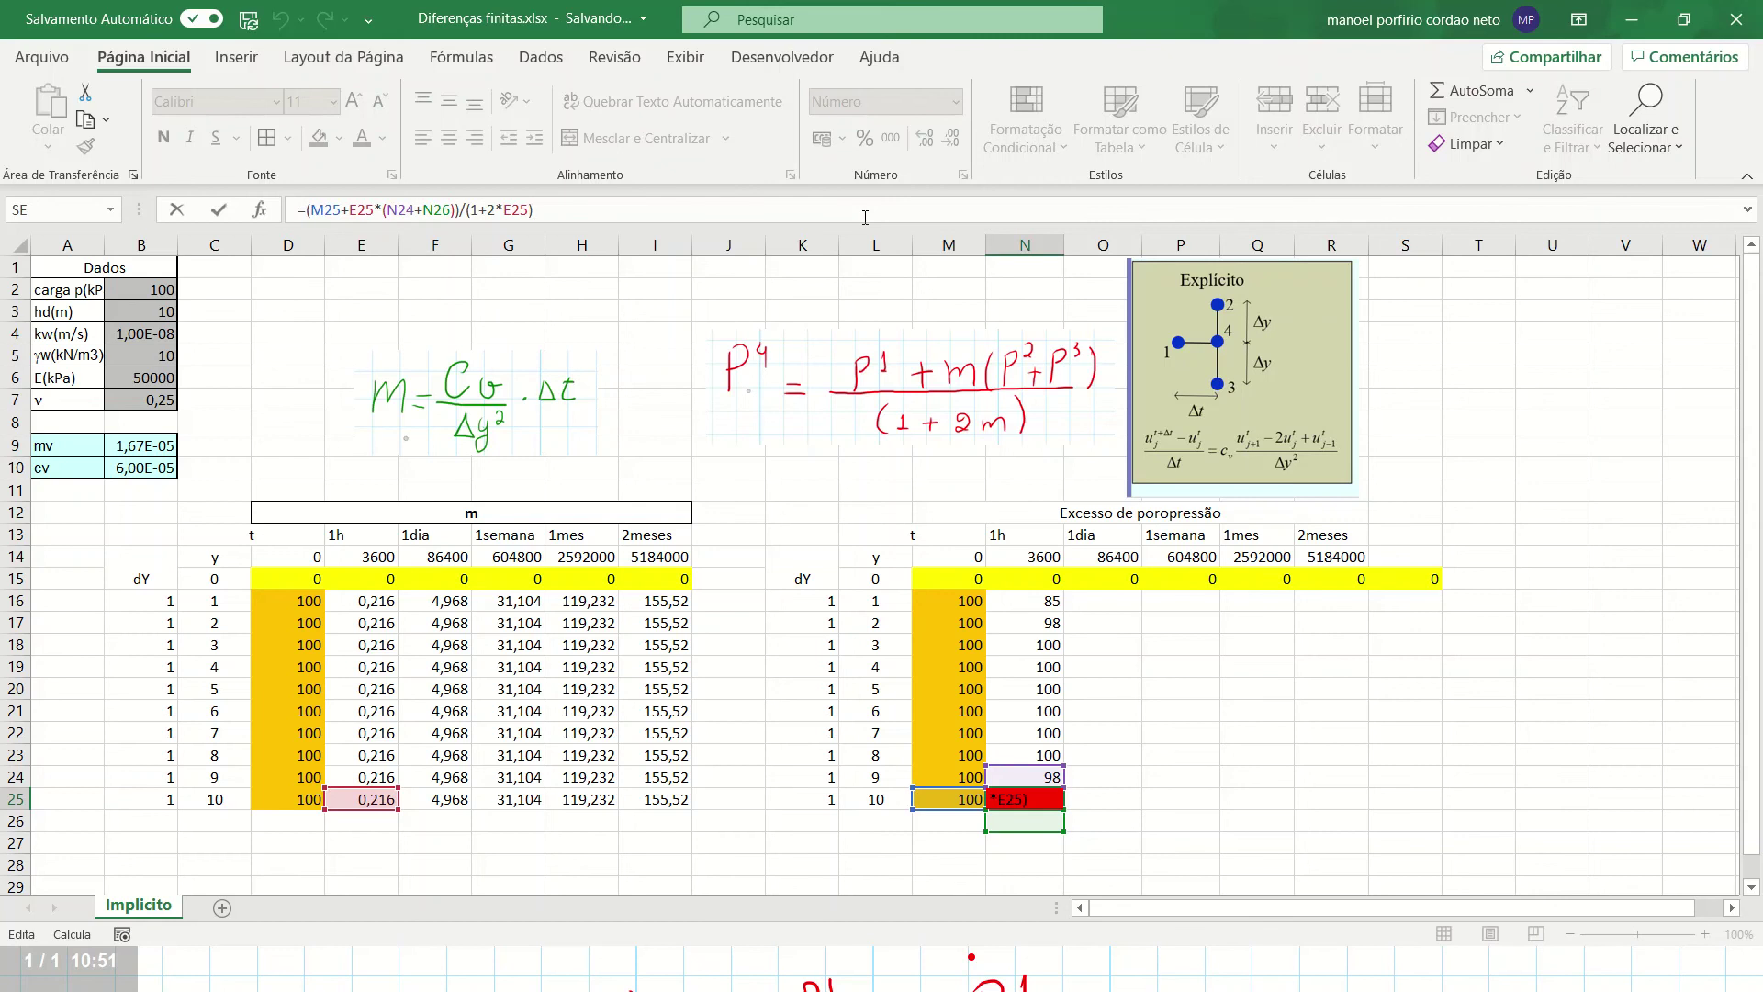
pyautogui.hotkey('ctrl', 'Return')
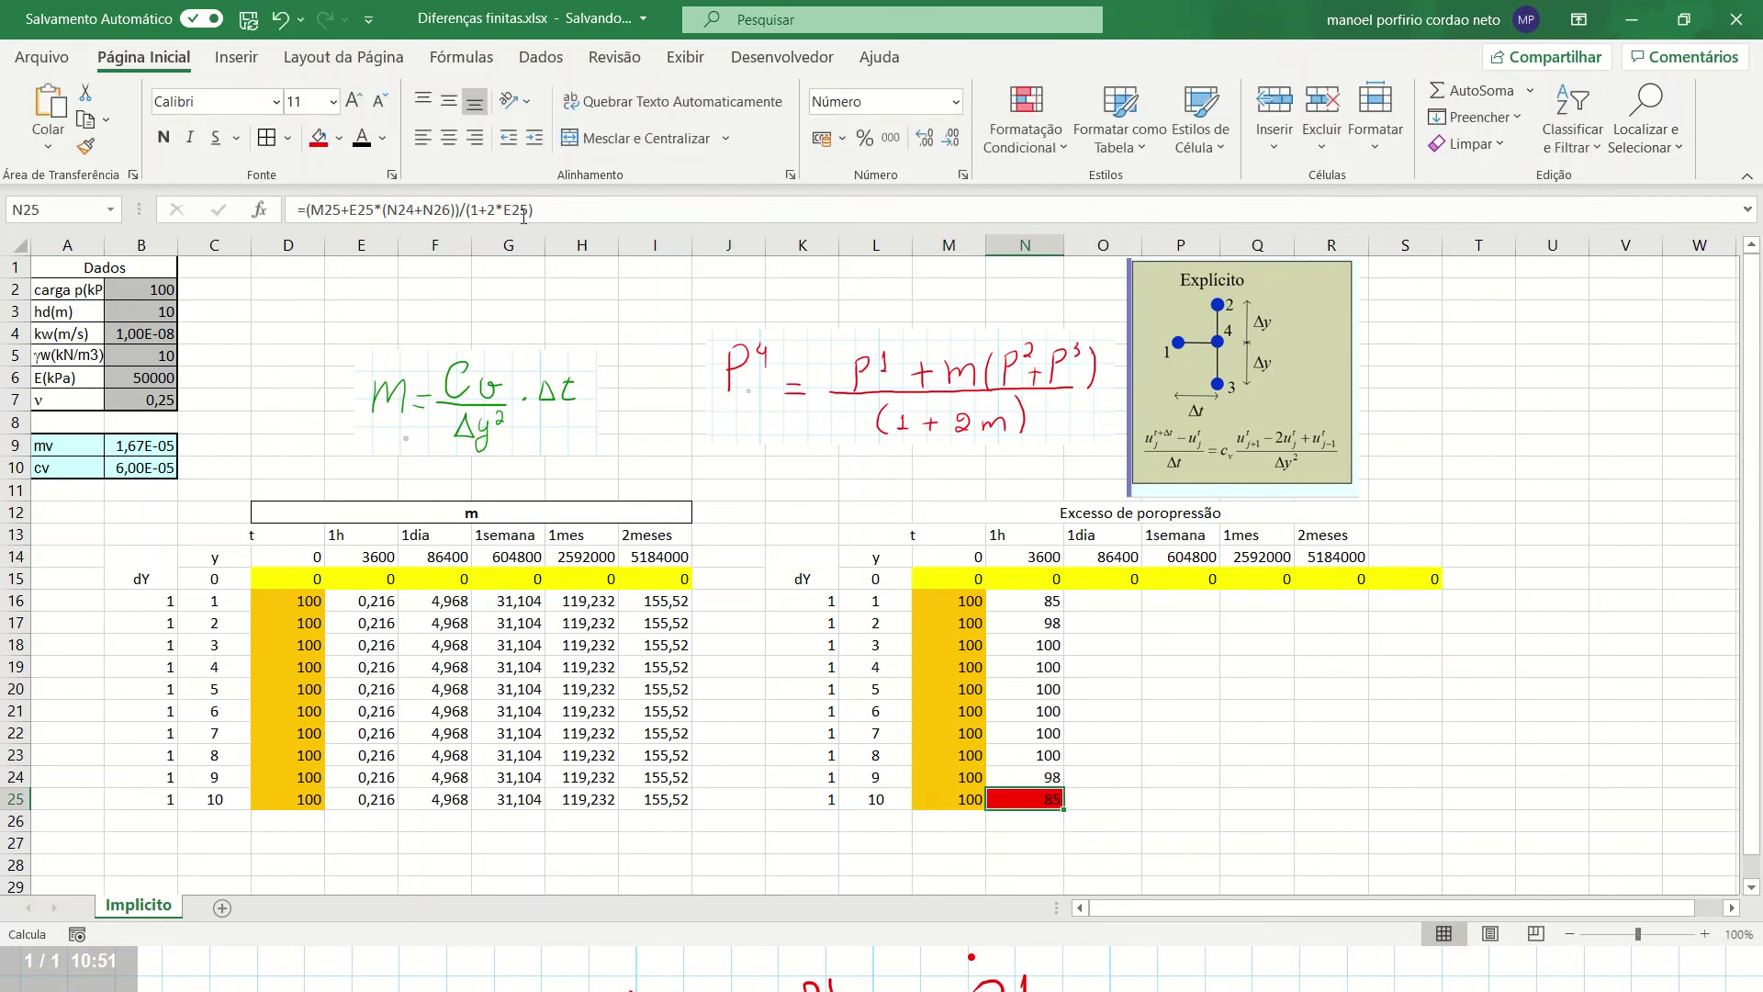
pyautogui.click(421, 210)
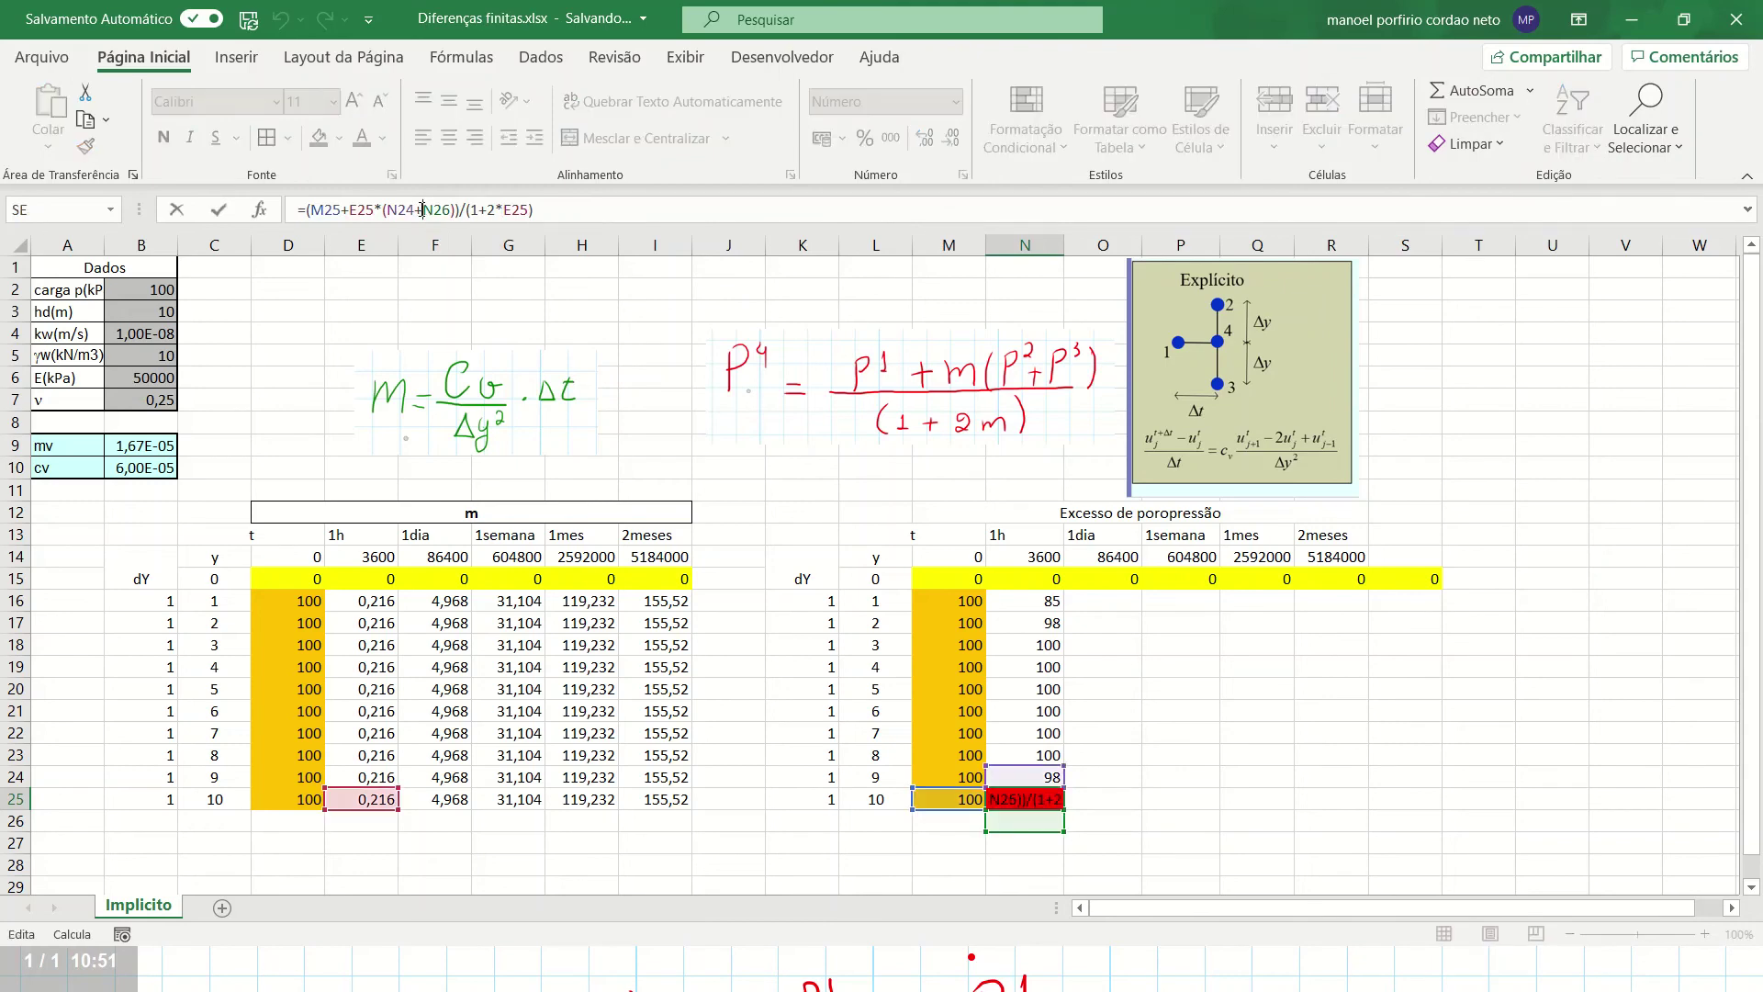
pyautogui.click(421, 210)
pyautogui.hotkey('shift', 'Right')
pyautogui.hotkey('shift', 'Right')
pyautogui.hotkey('shift', 'Right')
pyautogui.hotkey('shift', 'Right')
pyautogui.press('BackSpace')
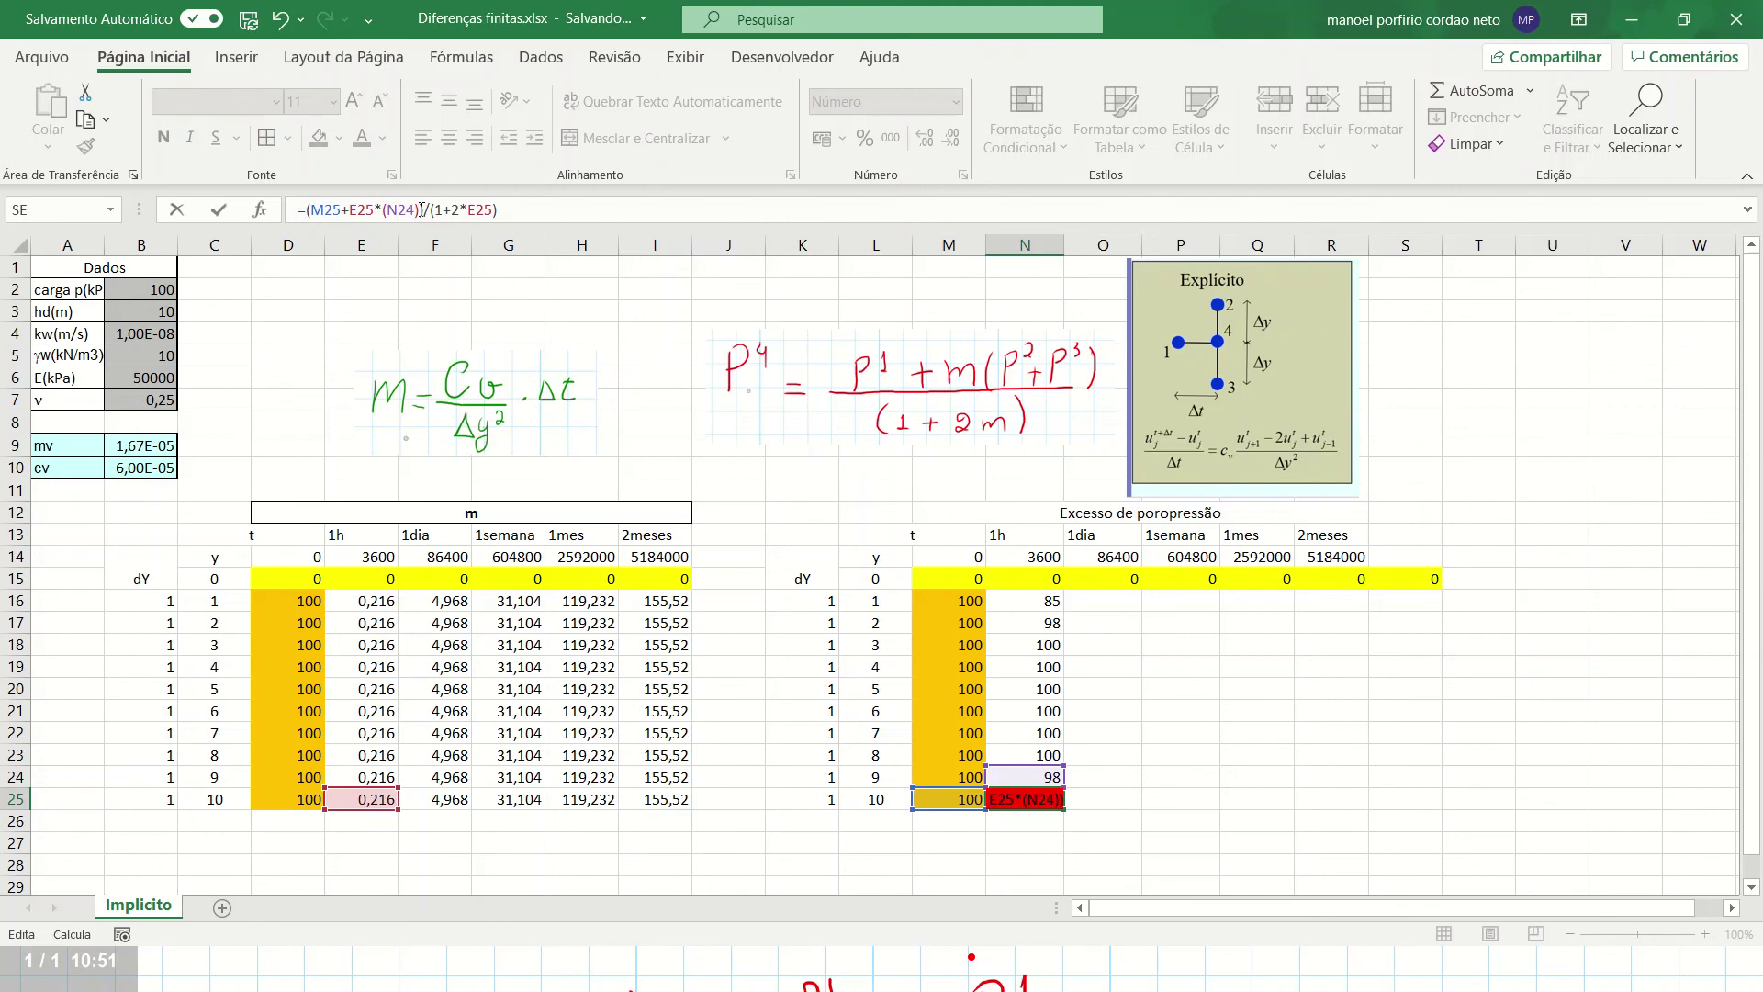
pyautogui.write('2*')
pyautogui.press('Return')
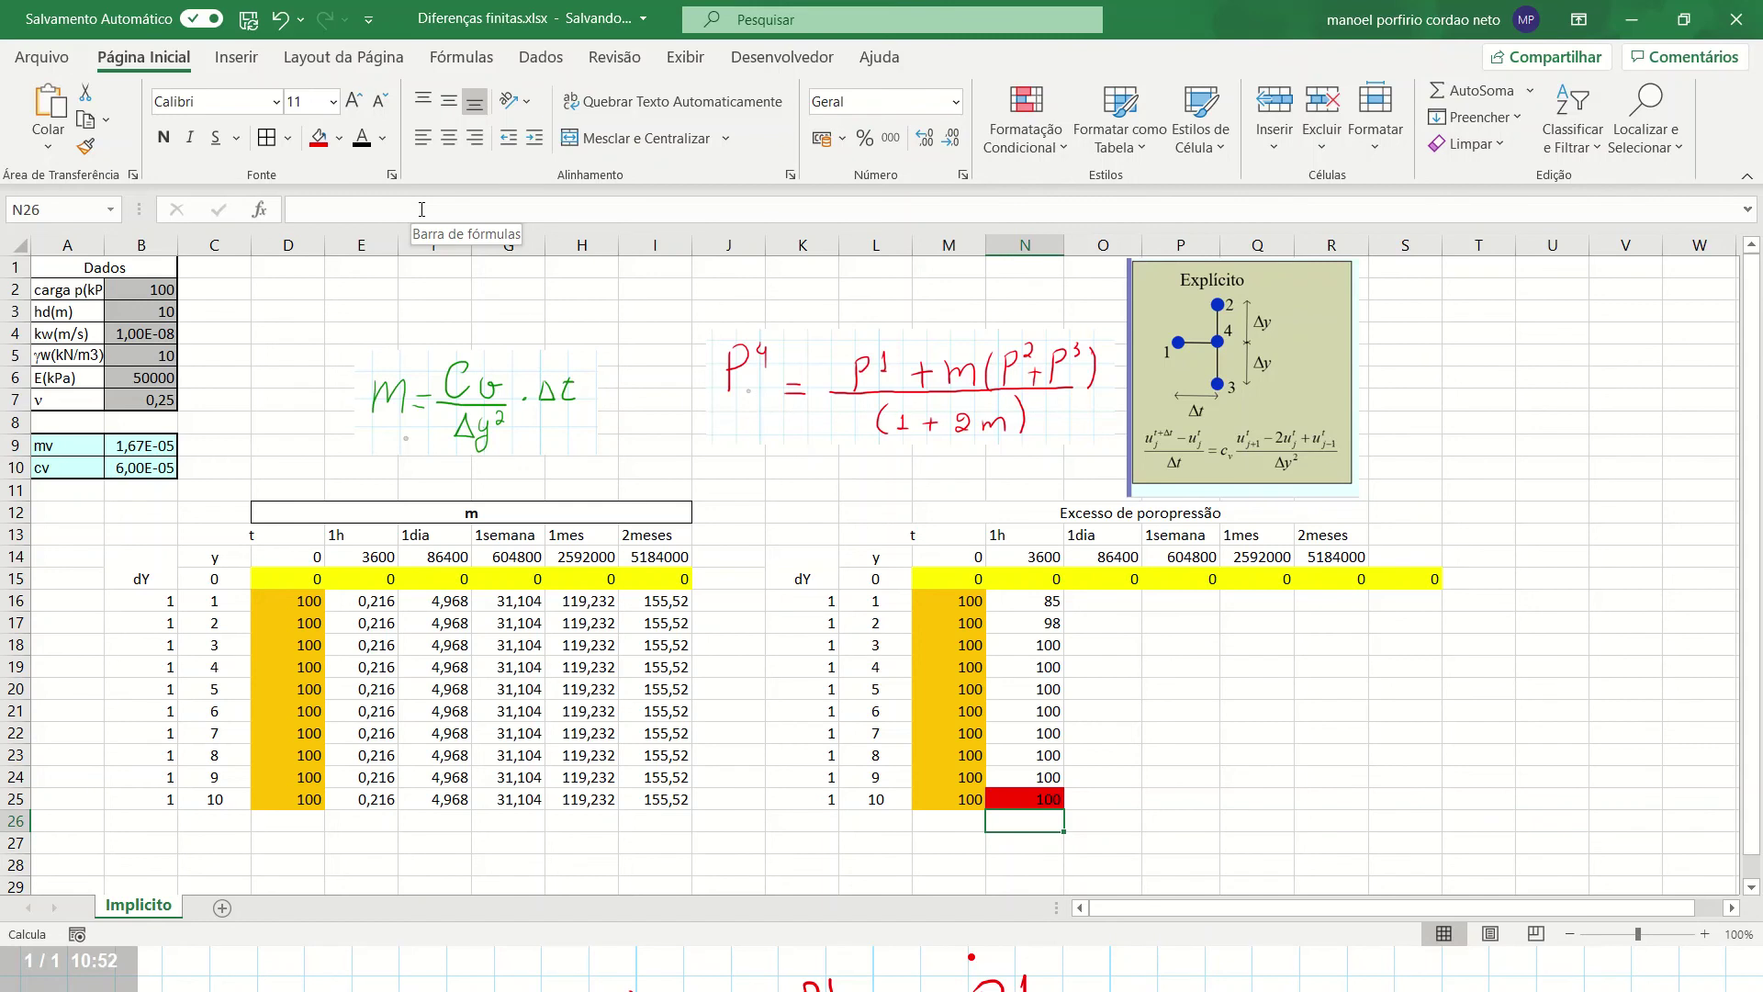
# Fill the 1h pore pressure formulas in N16:N25 across the 1dia, 1semana, 1mes and 2meses columns to R25
pyautogui.press('Up')
pyautogui.press('Up')
pyautogui.press('Up')
pyautogui.press('Up')
pyautogui.press('Up')
pyautogui.press('Up')
pyautogui.press('Up')
pyautogui.press('Up')
pyautogui.press('Up')
pyautogui.press('Up')
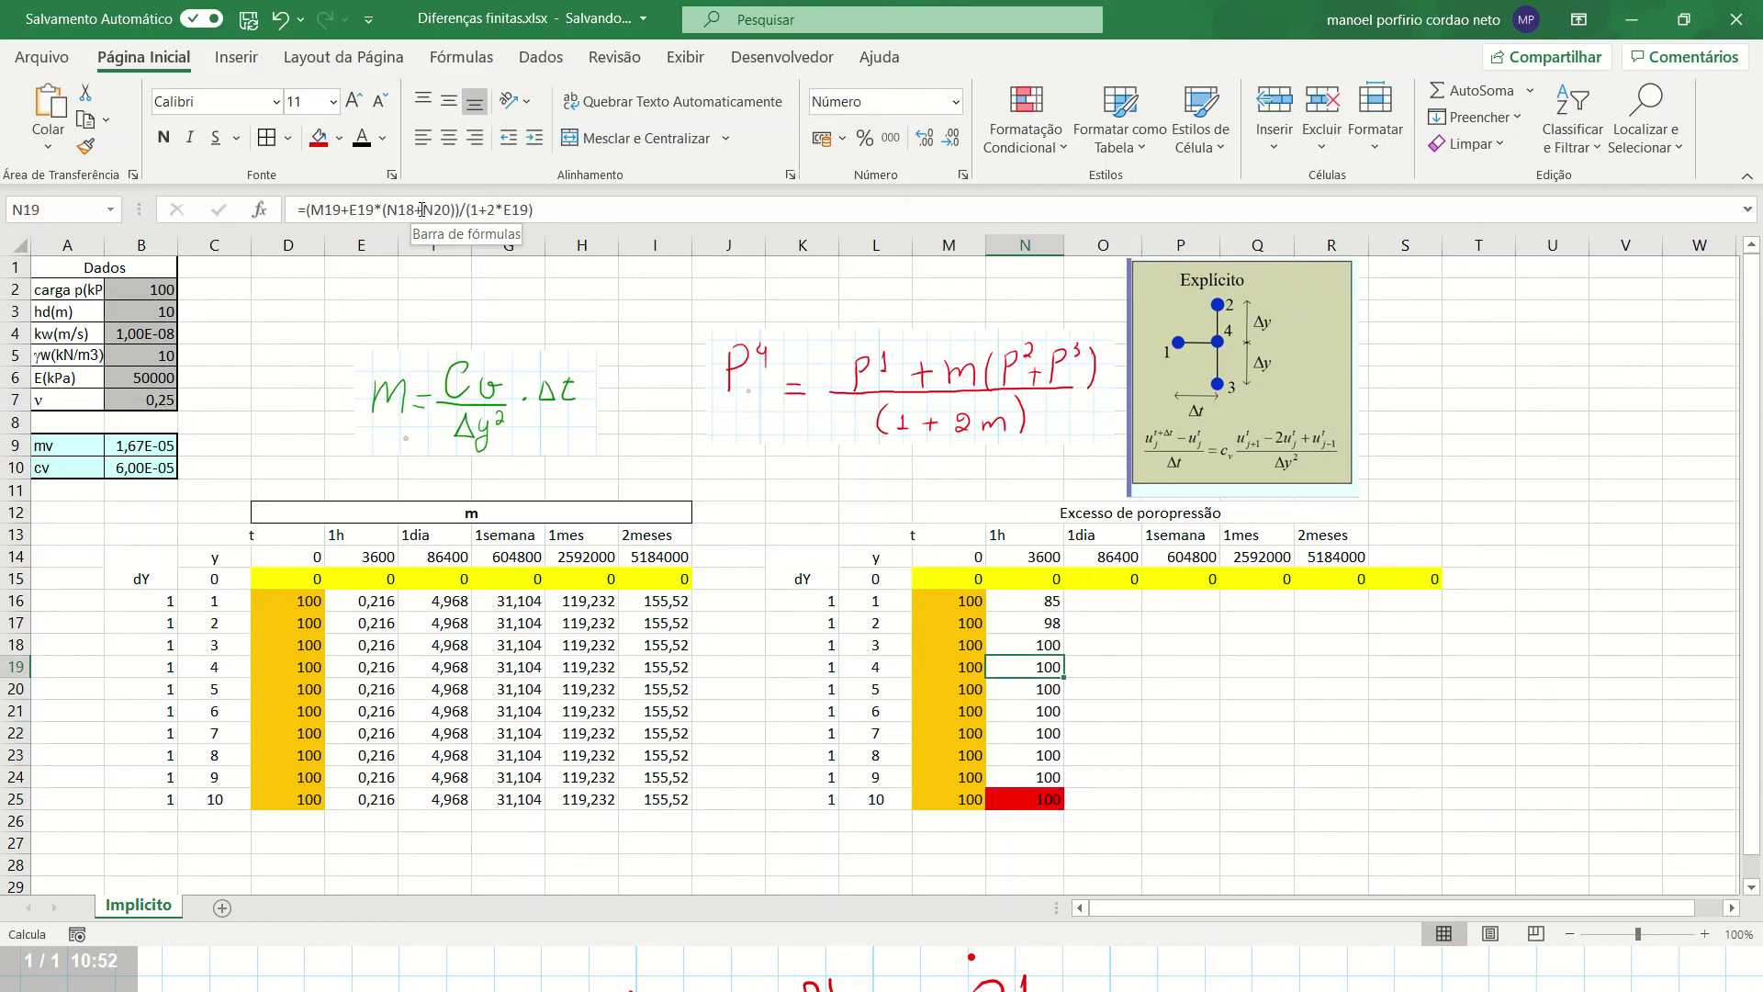
pyautogui.hotkey('shift', 'Down')
pyautogui.hotkey('shift', 'Down')
pyautogui.hotkey('shift', 'Down')
pyautogui.hotkey('shift', 'Down')
pyautogui.hotkey('shift', 'Down')
pyautogui.hotkey('shift', 'Down')
pyautogui.hotkey('shift', 'Down')
pyautogui.hotkey('shift', 'Down')
pyautogui.hotkey('shift', 'Down')
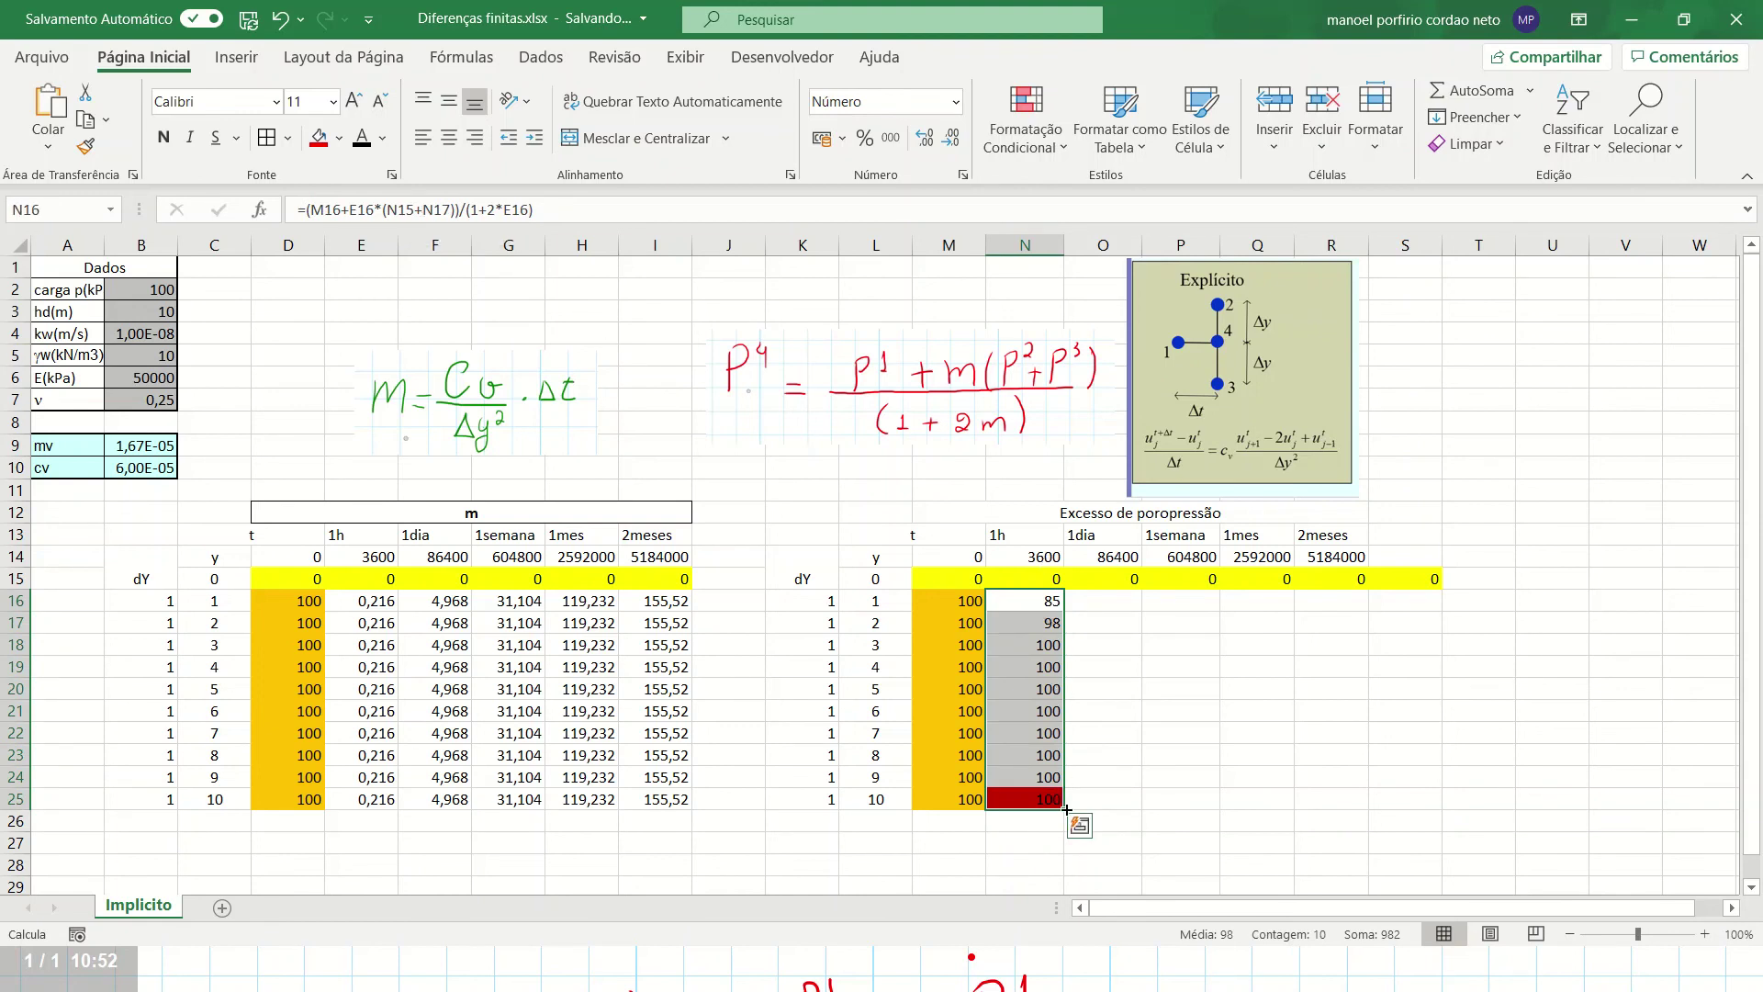
pyautogui.moveTo(1065, 809); pyautogui.dragTo(1144, 810)
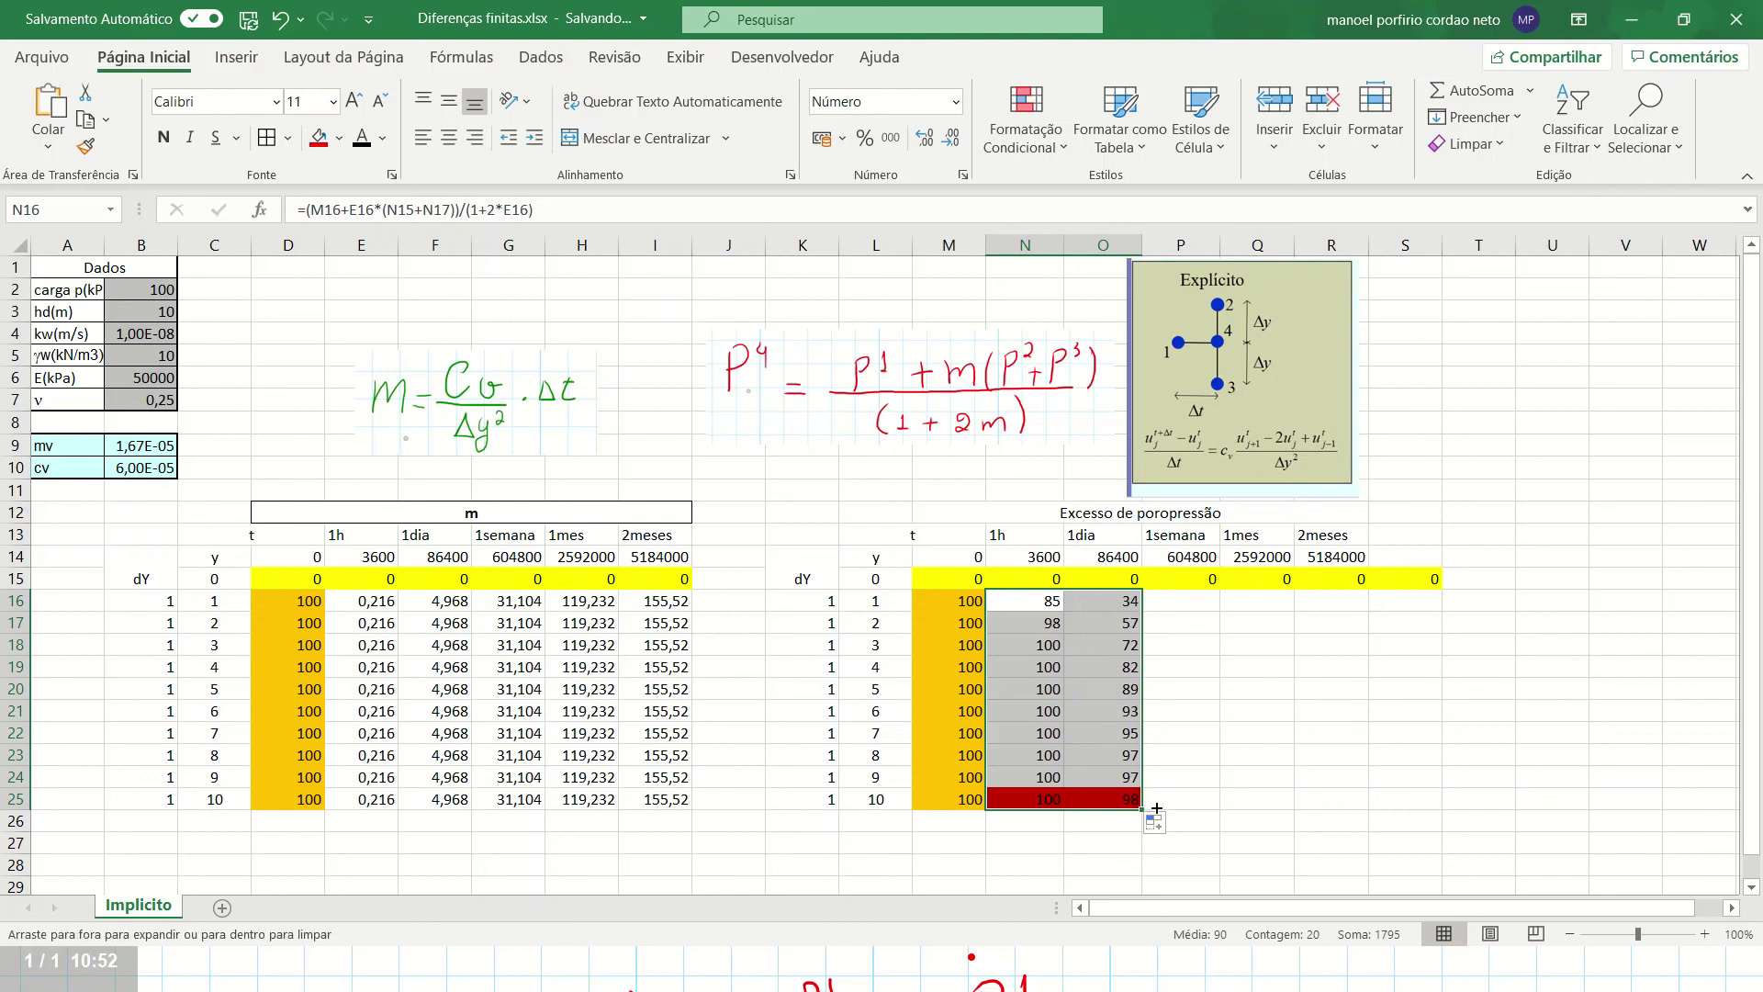
pyautogui.moveTo(1140, 808); pyautogui.dragTo(1195, 806)
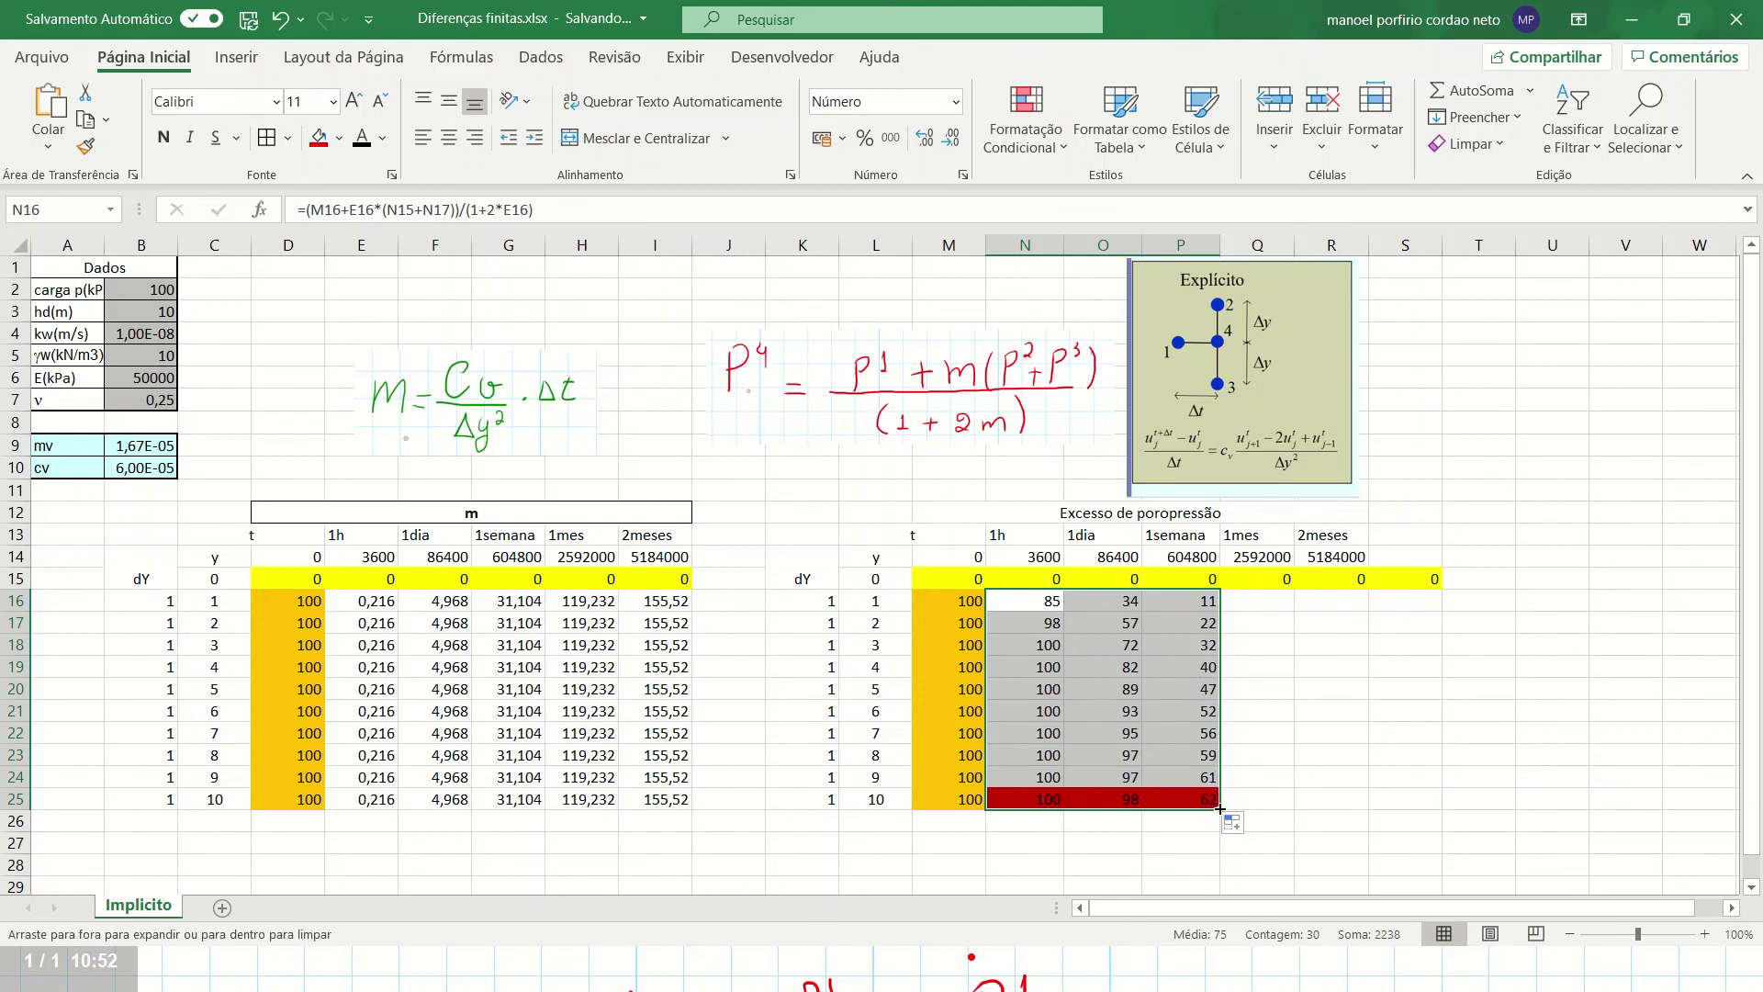
pyautogui.moveTo(1220, 808); pyautogui.dragTo(1266, 801)
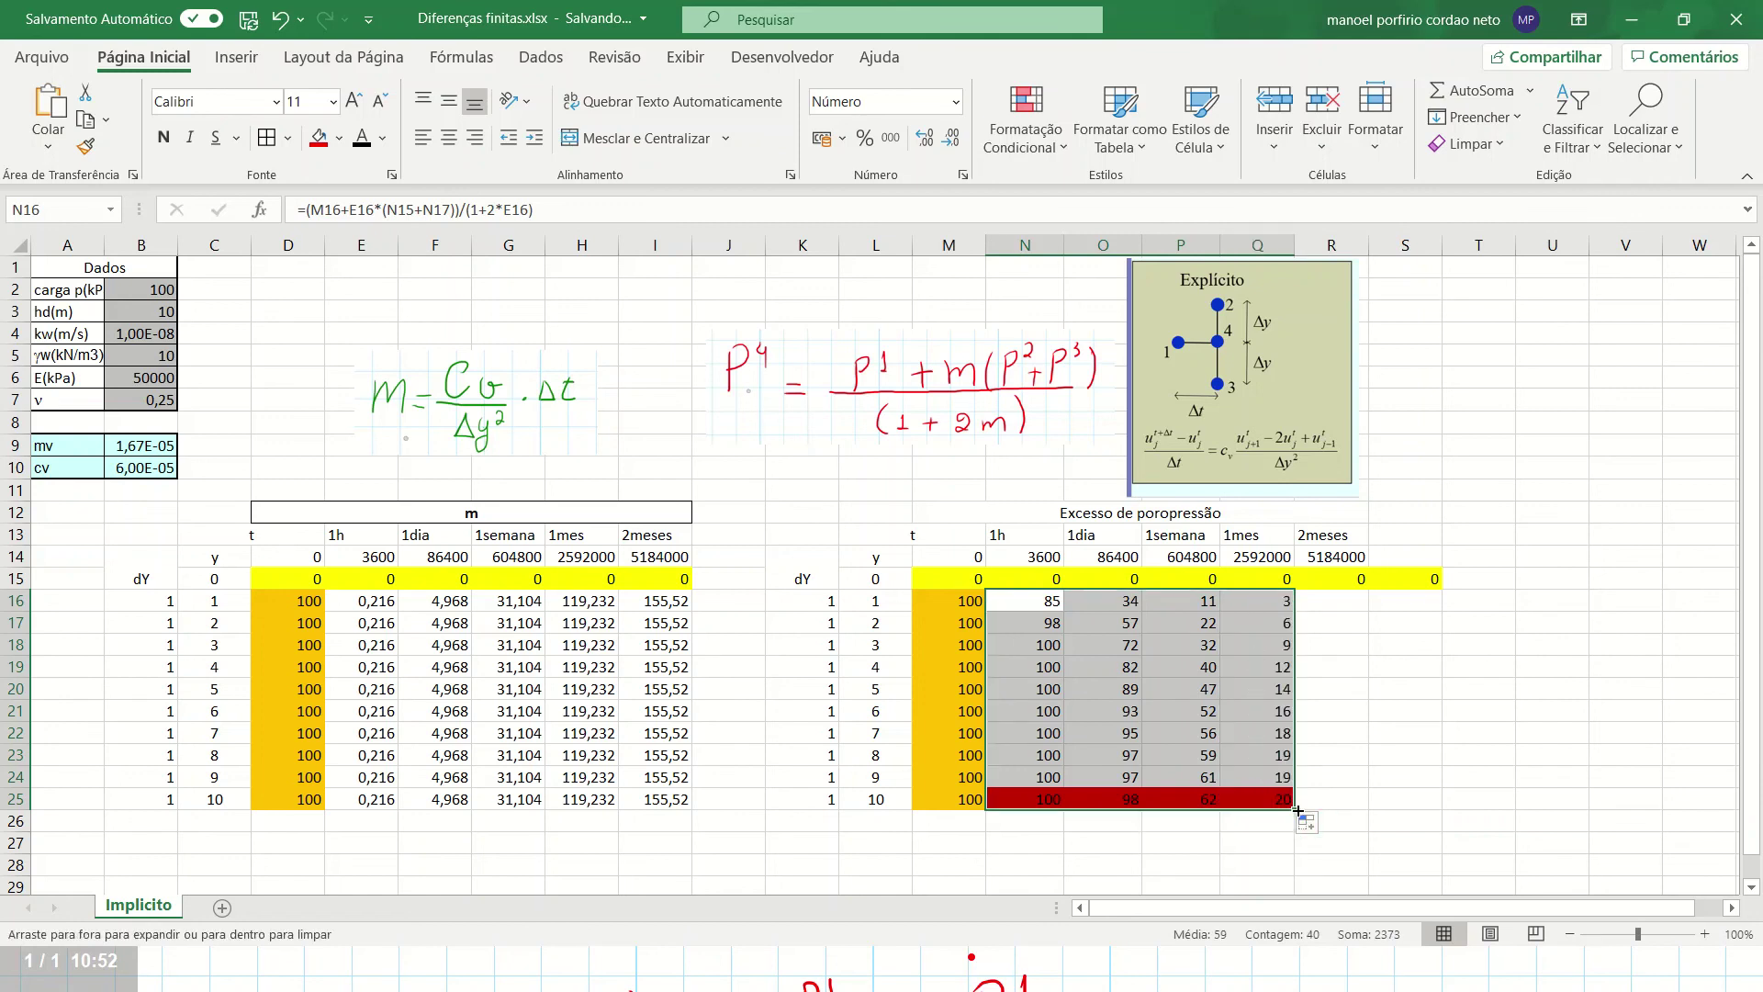
pyautogui.moveTo(1292, 810); pyautogui.dragTo(1340, 814)
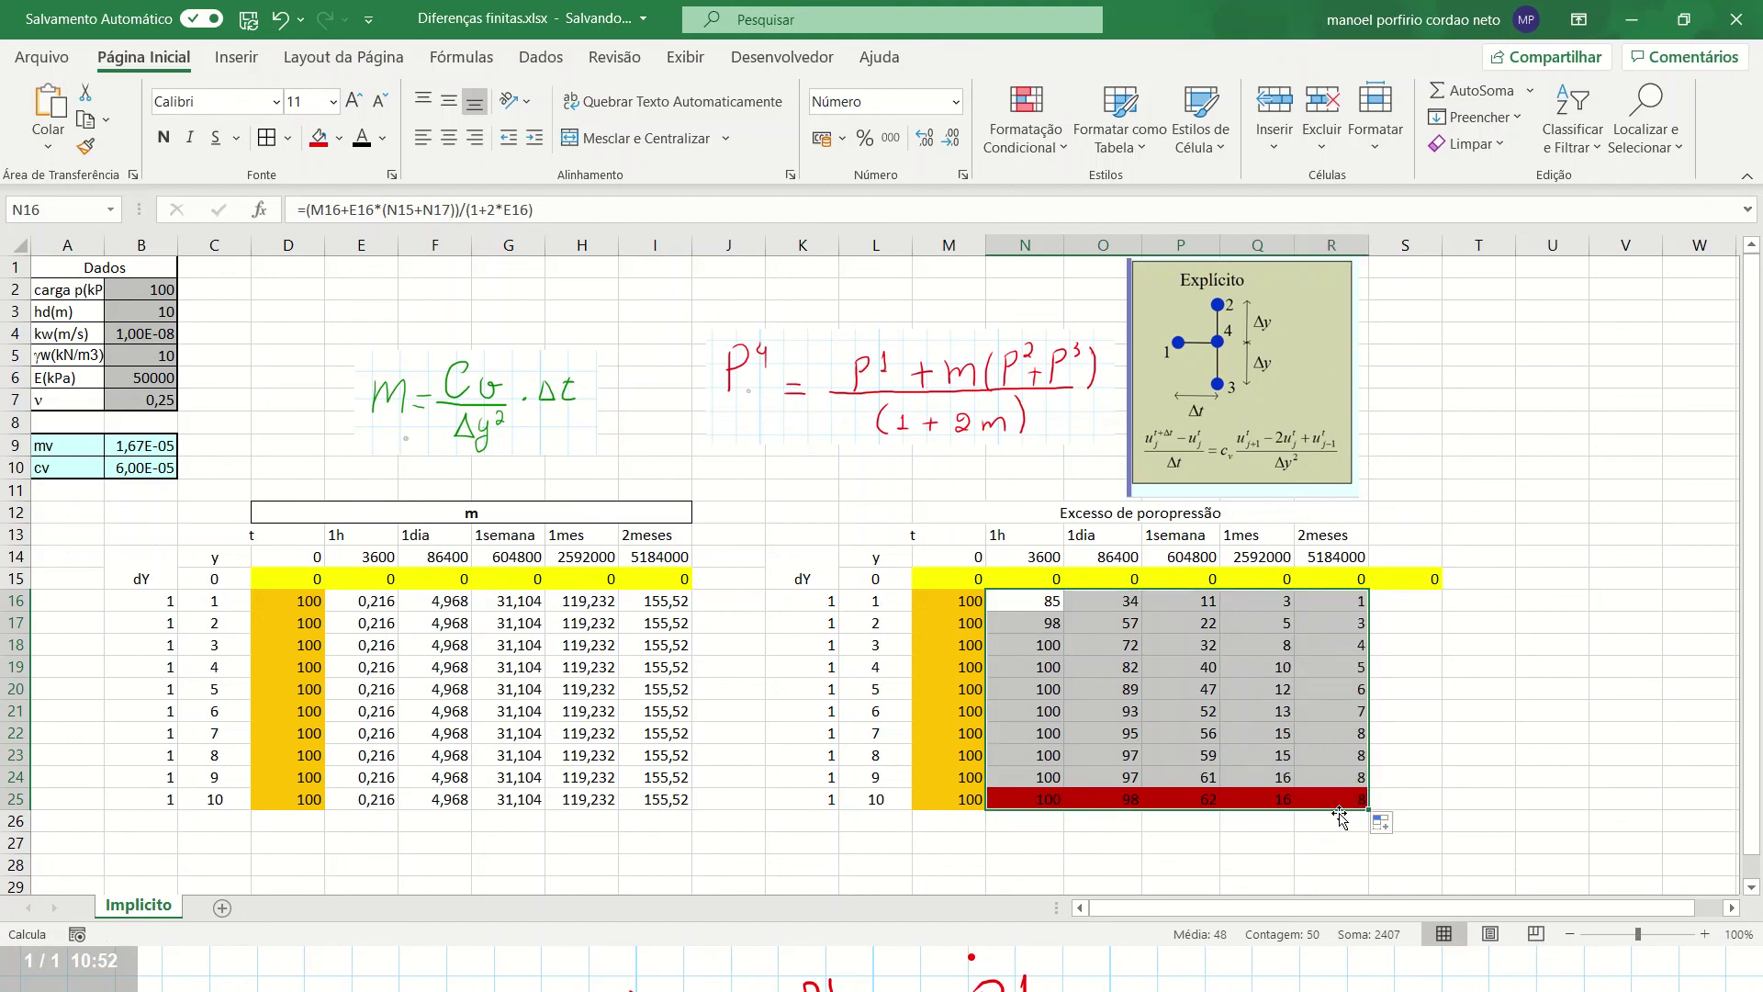